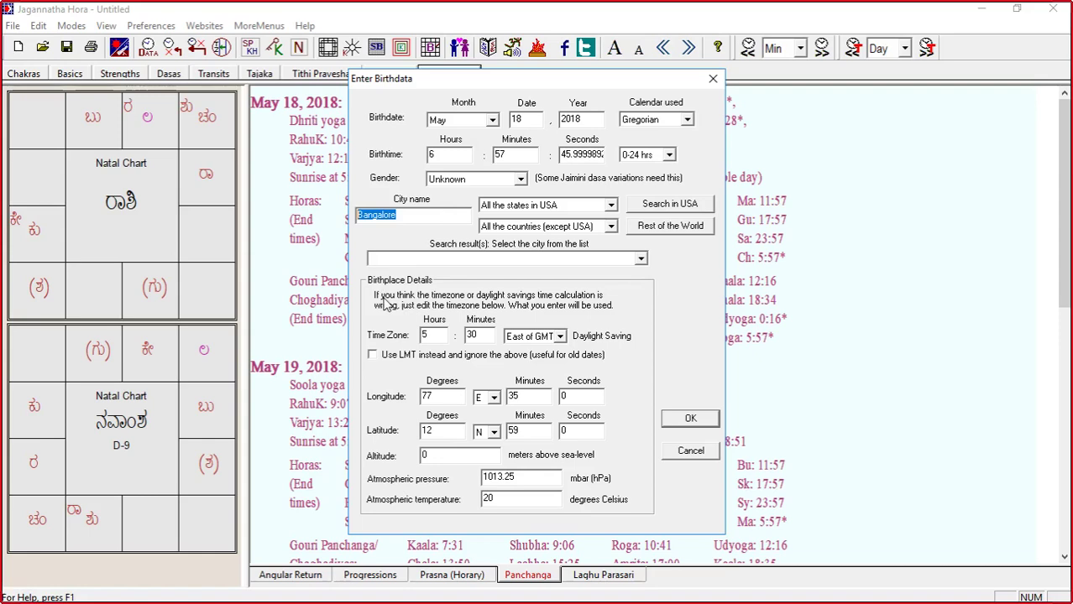
Step: Cancel the birth data entry and copy the monthly panchanga in DP format for 120 days
left_click(688, 454)
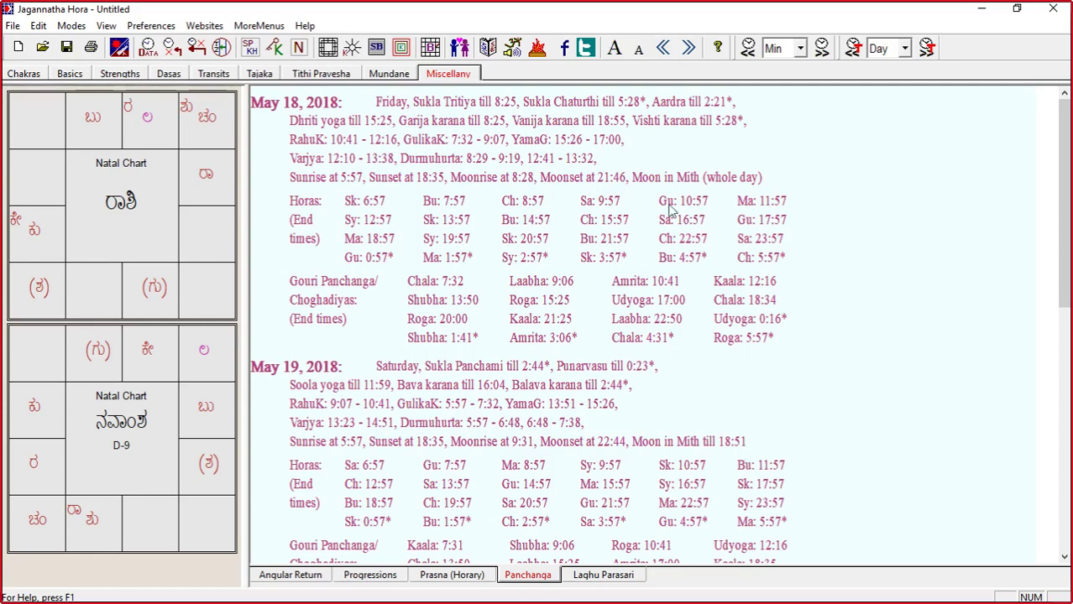
right_click(523, 195)
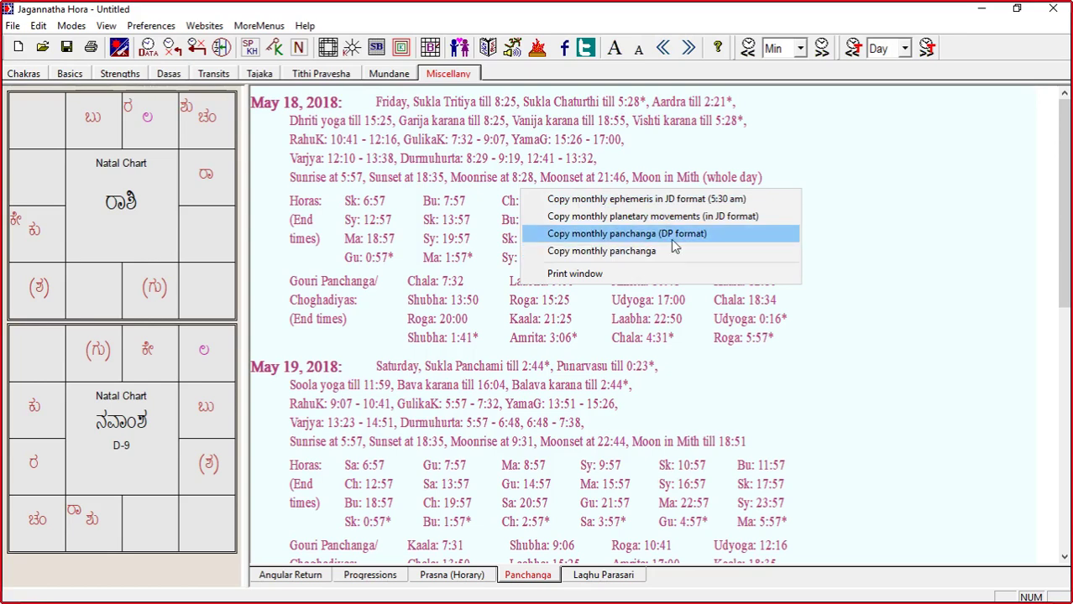
left_click(672, 234)
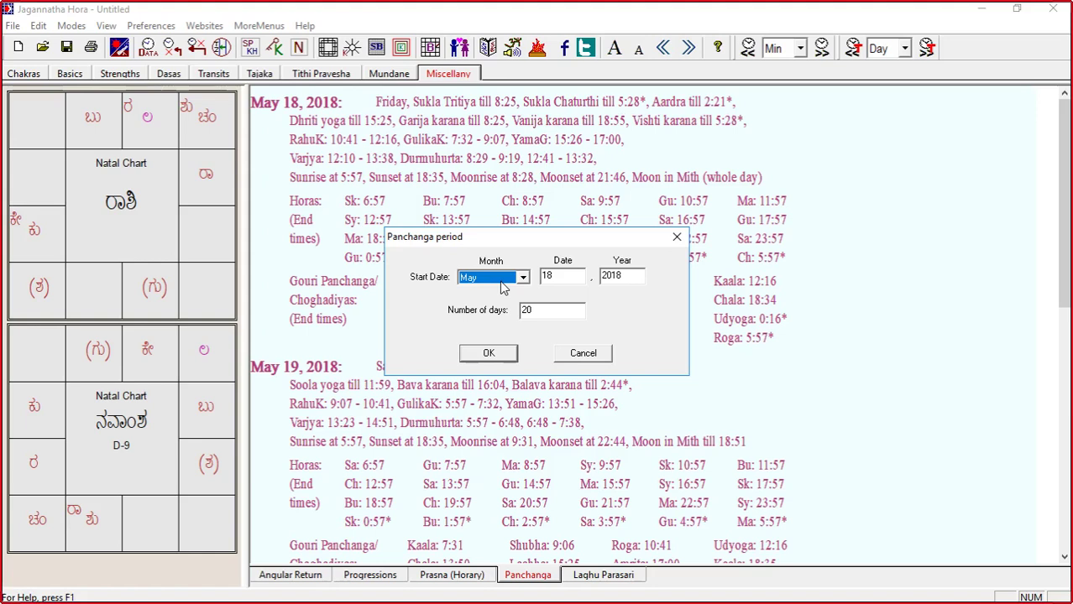
double_click(537, 311)
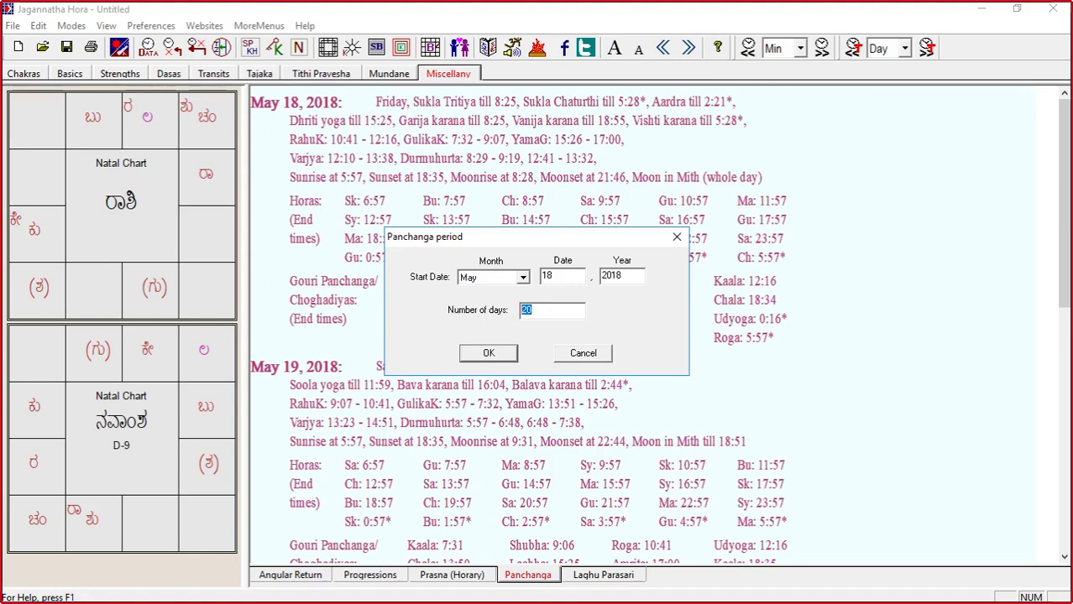
type("120")
left_click(488, 354)
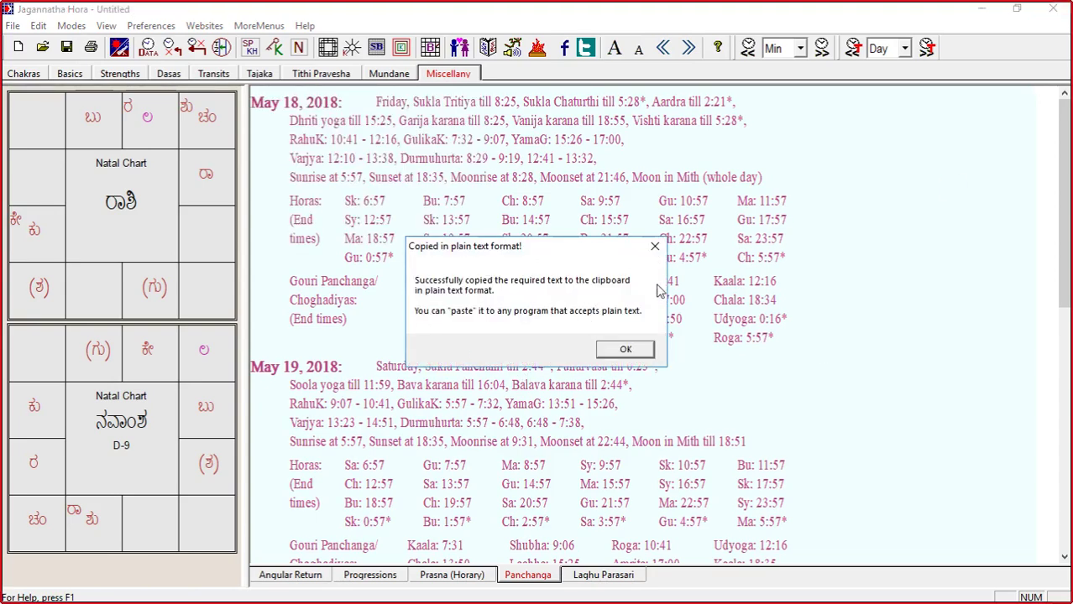
left_click(622, 351)
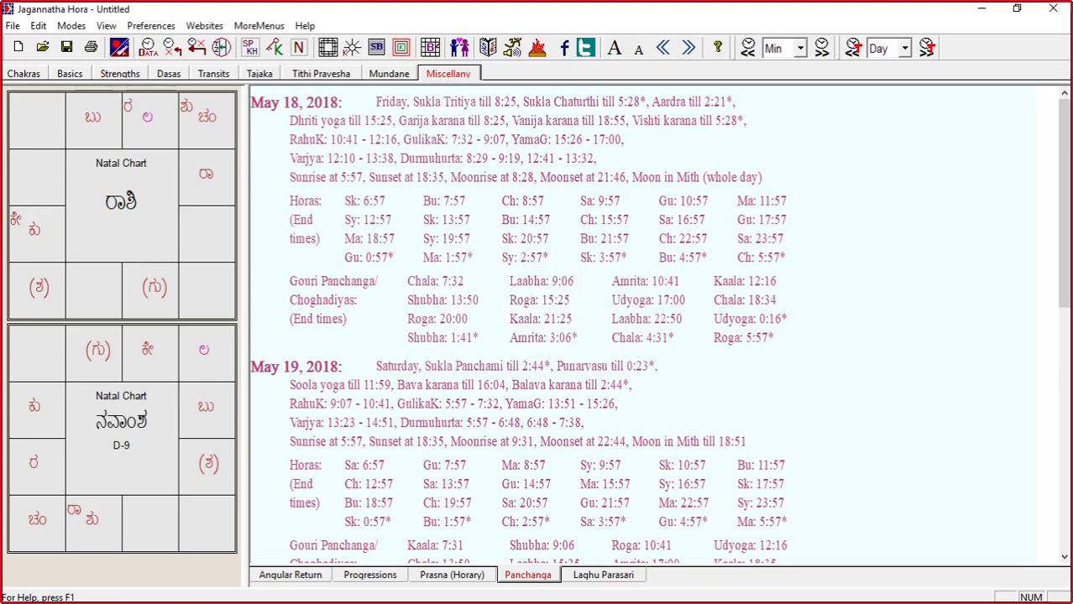
Step: Switch to the Lagna Maker Test workbook in Excel, paste the panchanga at A1 of the test sheet and autofit column A
left_click(980, 10)
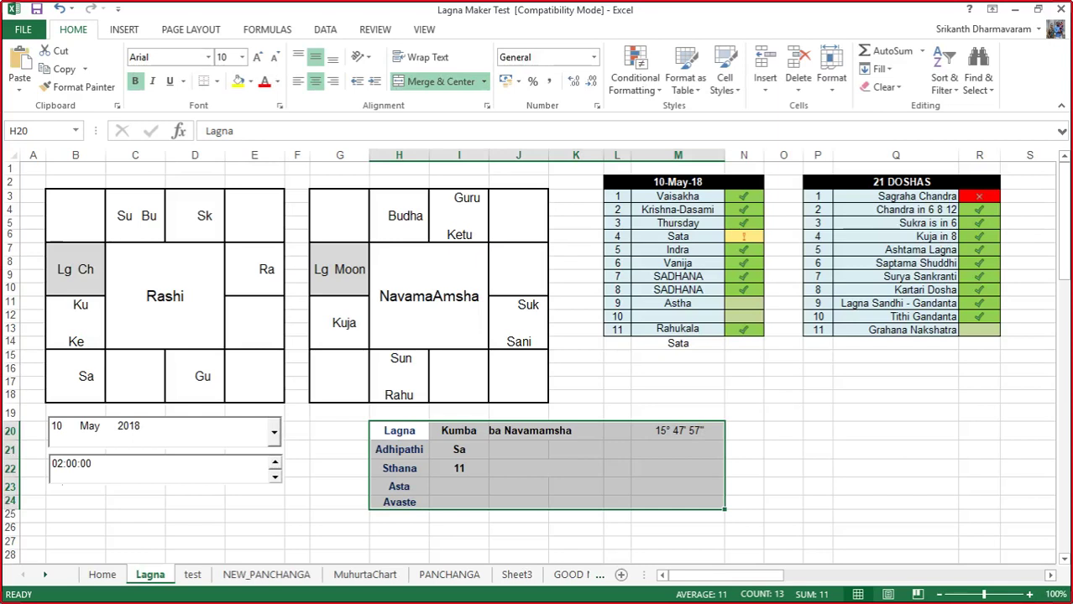
left_click(187, 579)
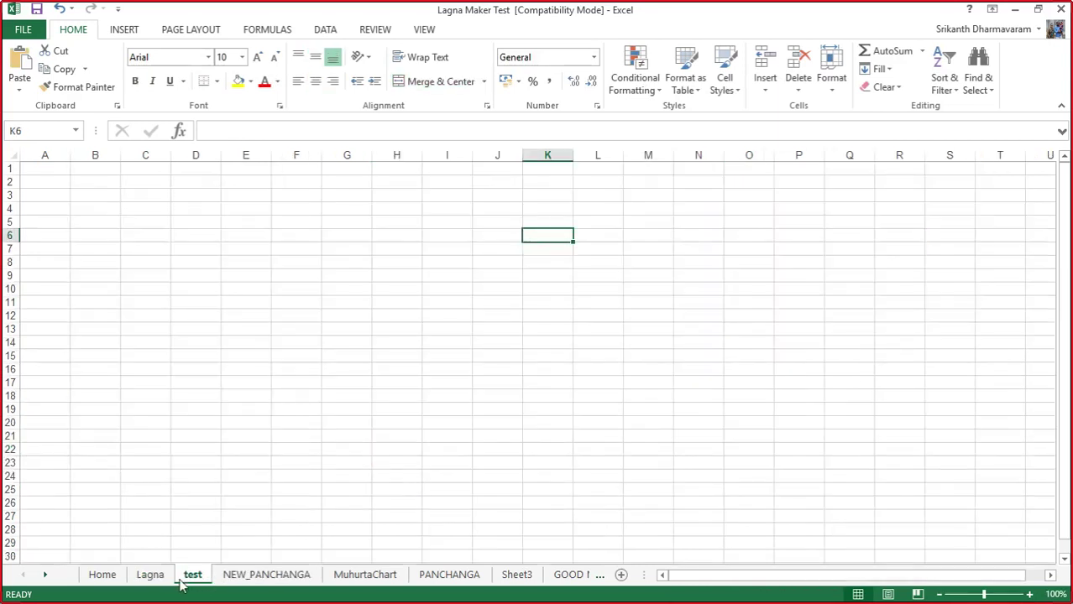
left_click(35, 171)
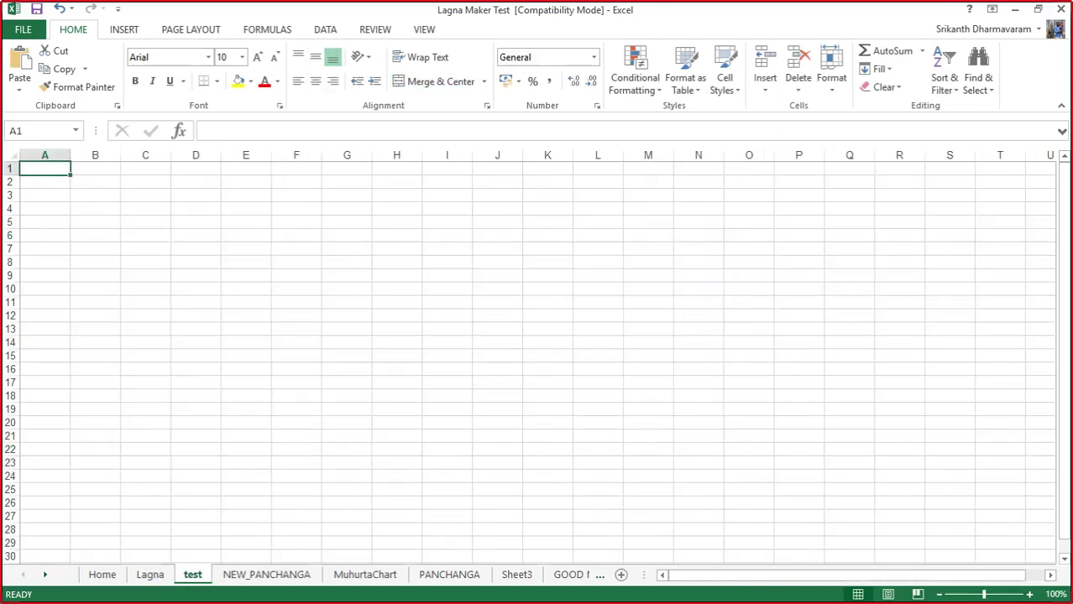
key("ctrl+v")
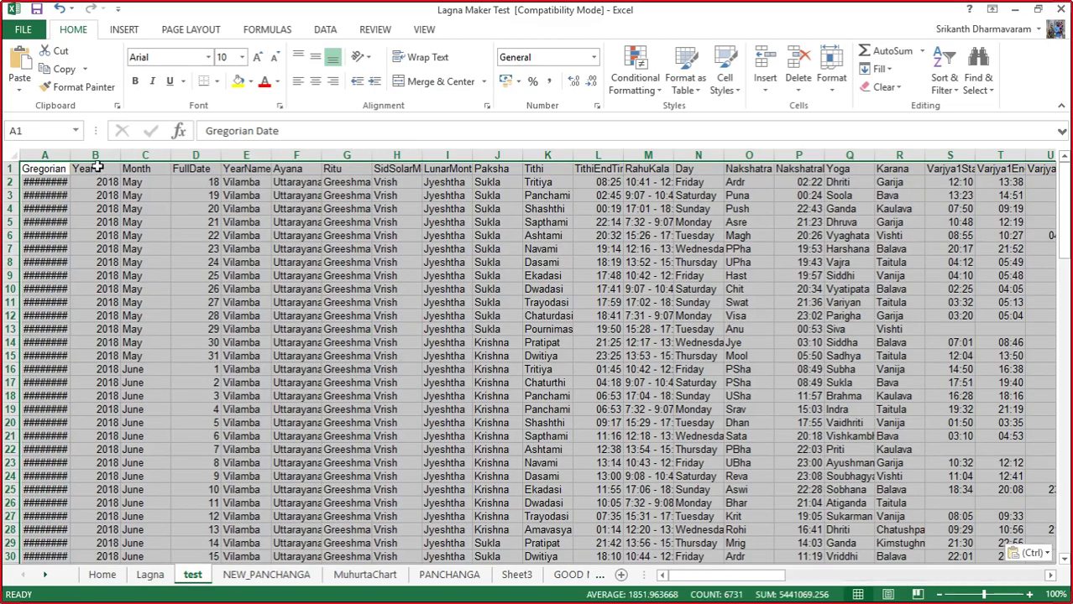
double_click(66, 156)
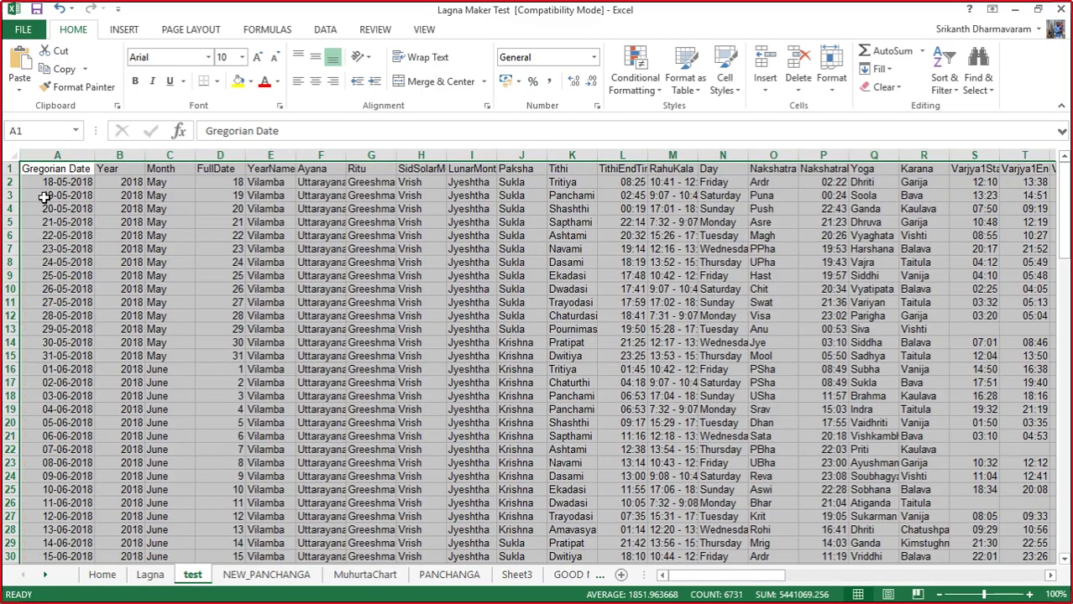
Step: Examine the pasted calendar fields in row 3, from the Gregorian date through year name, Ayana and Ritu to the lunar month
left_click(43, 197)
left_click(120, 195)
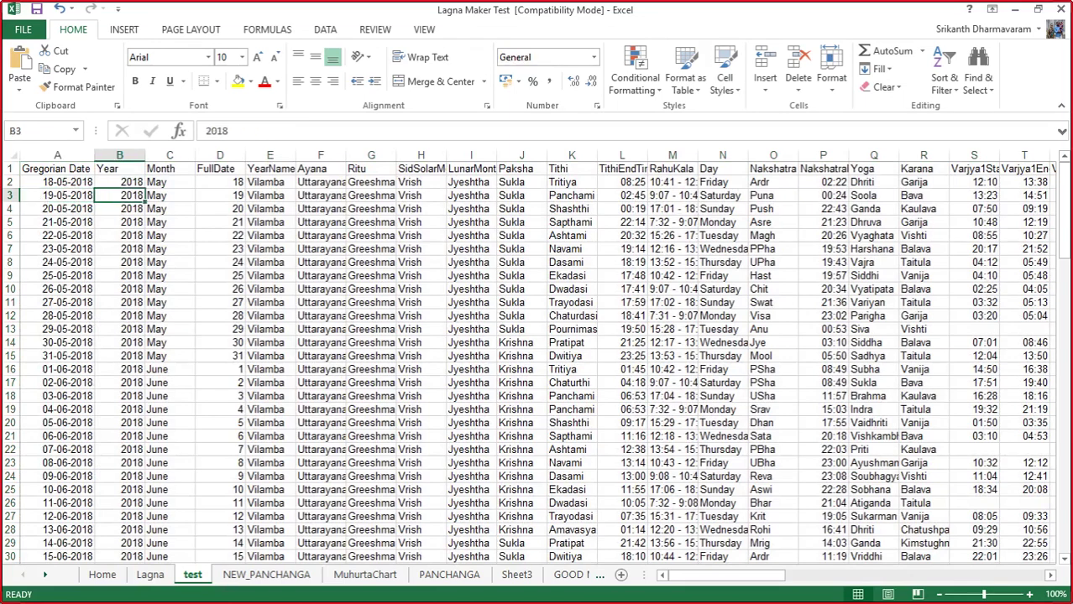
left_click(170, 195)
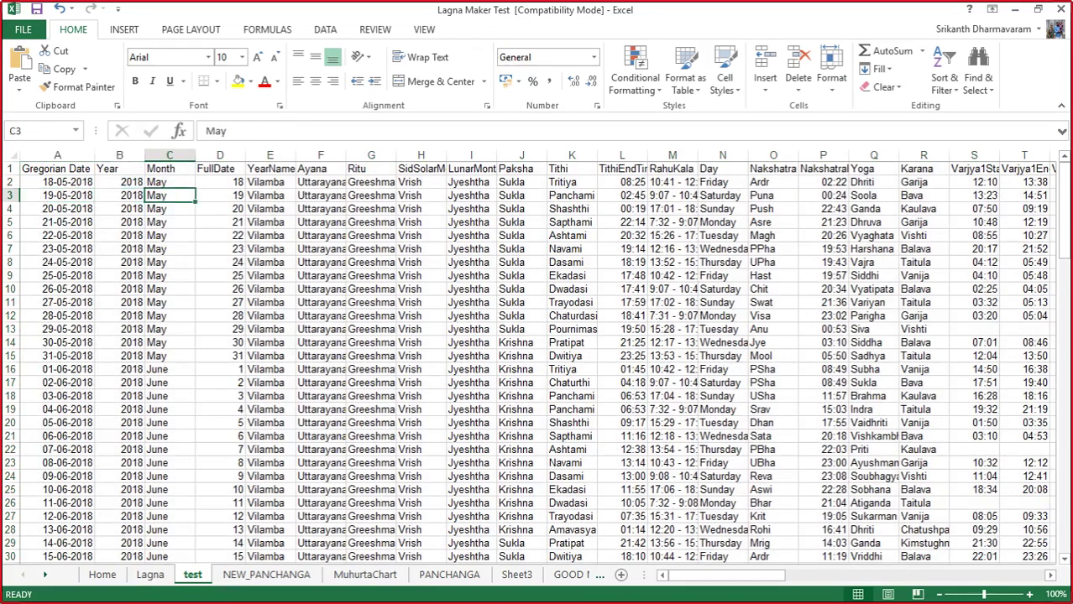
left_click(220, 195)
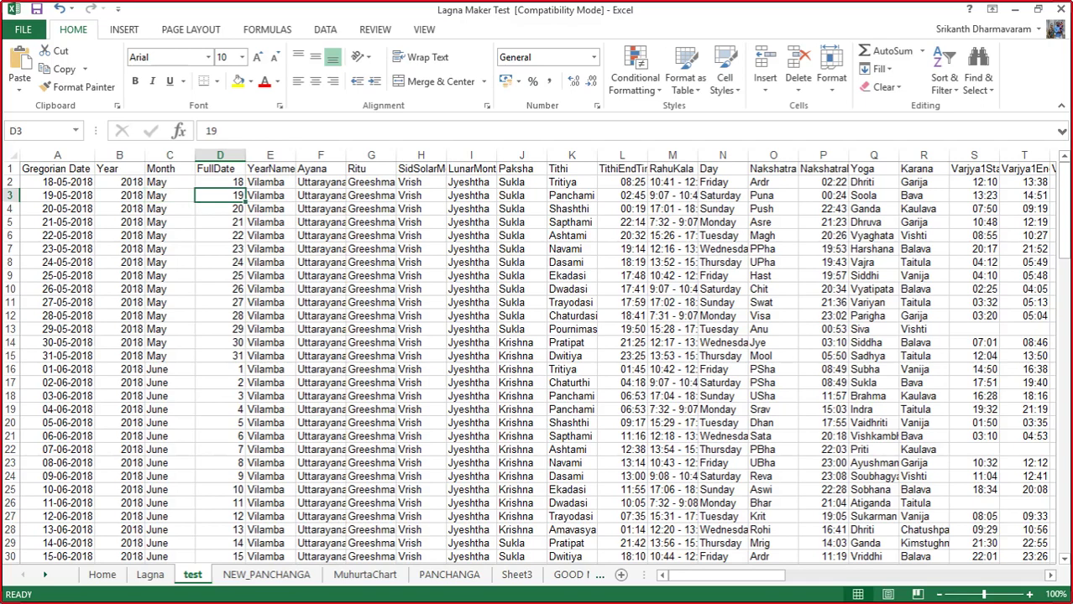
left_click(270, 195)
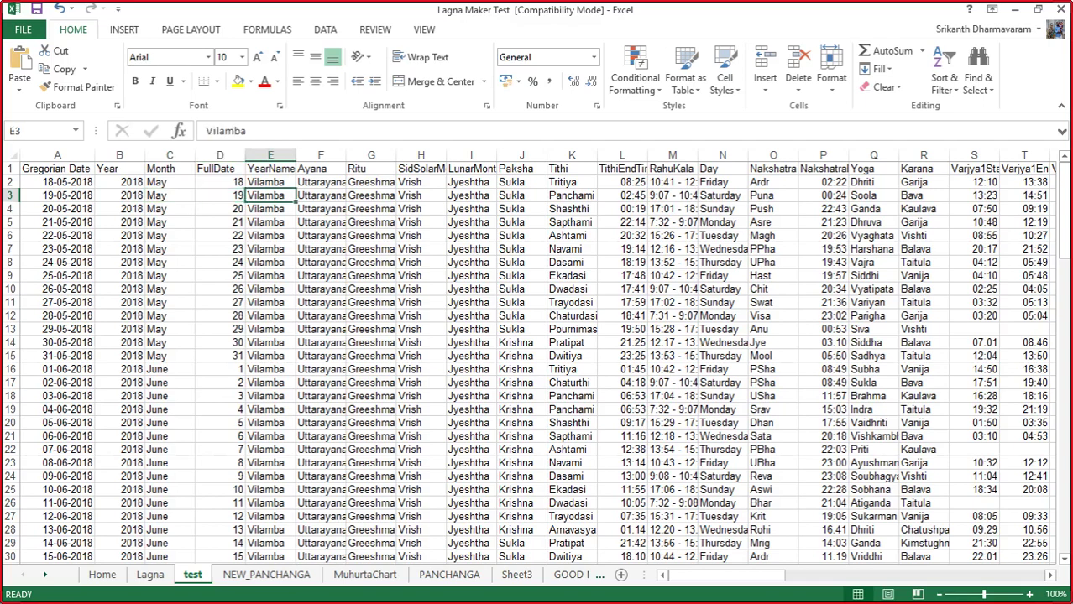
left_click(320, 194)
left_click(371, 195)
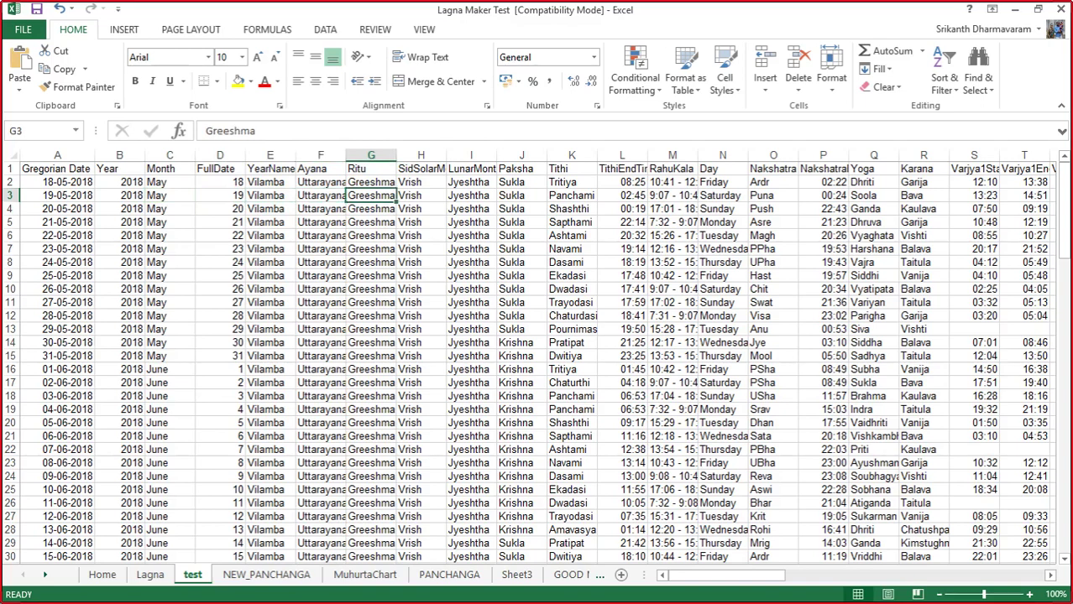
left_click(421, 194)
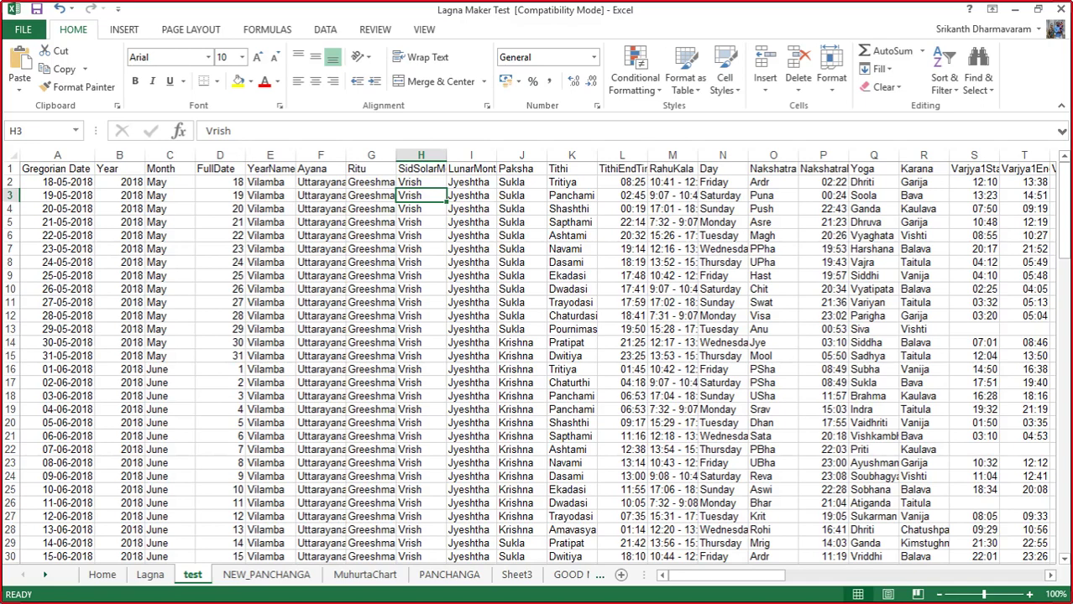
left_click(371, 195)
left_click(421, 195)
left_click(470, 194)
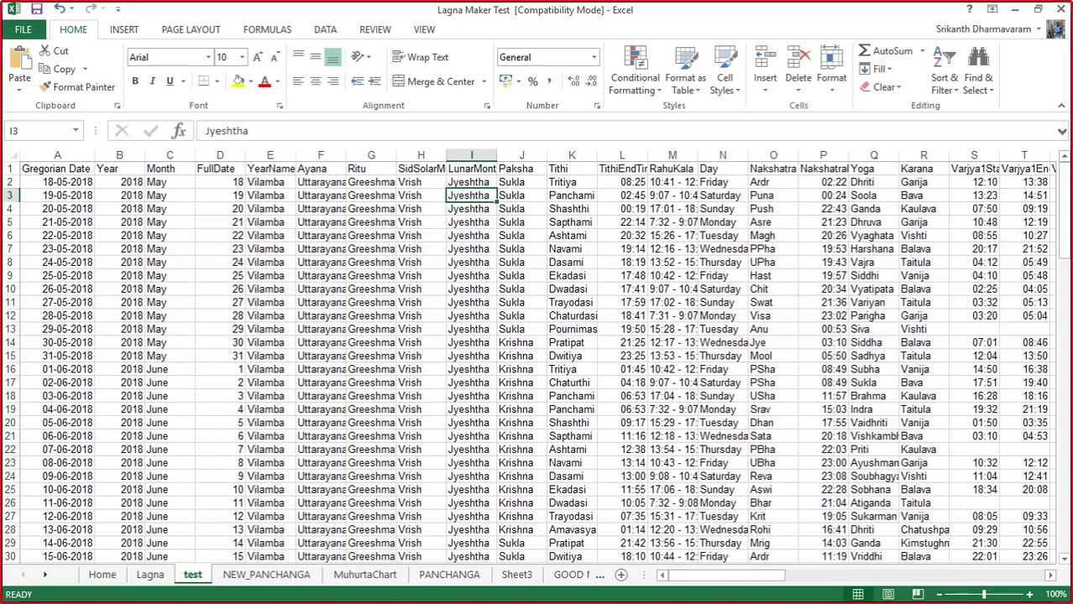
Step: Examine the Paksha, Tithi and its end time, RahuKala, Day, Nakshatra, Yoga and Karana columns of the pasted data
left_click(521, 195)
left_click(571, 195)
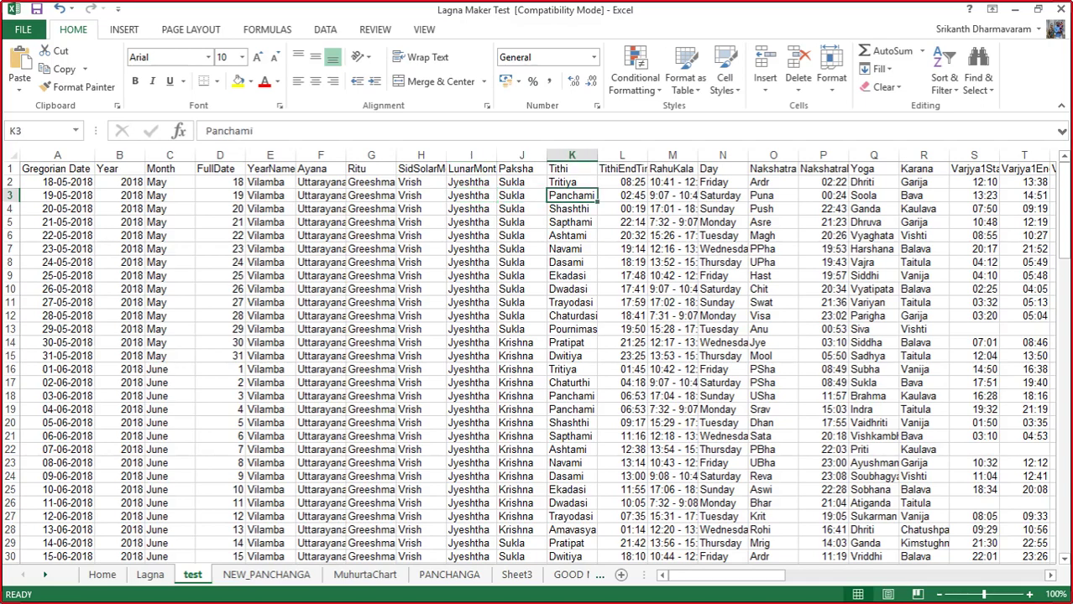
left_click(622, 194)
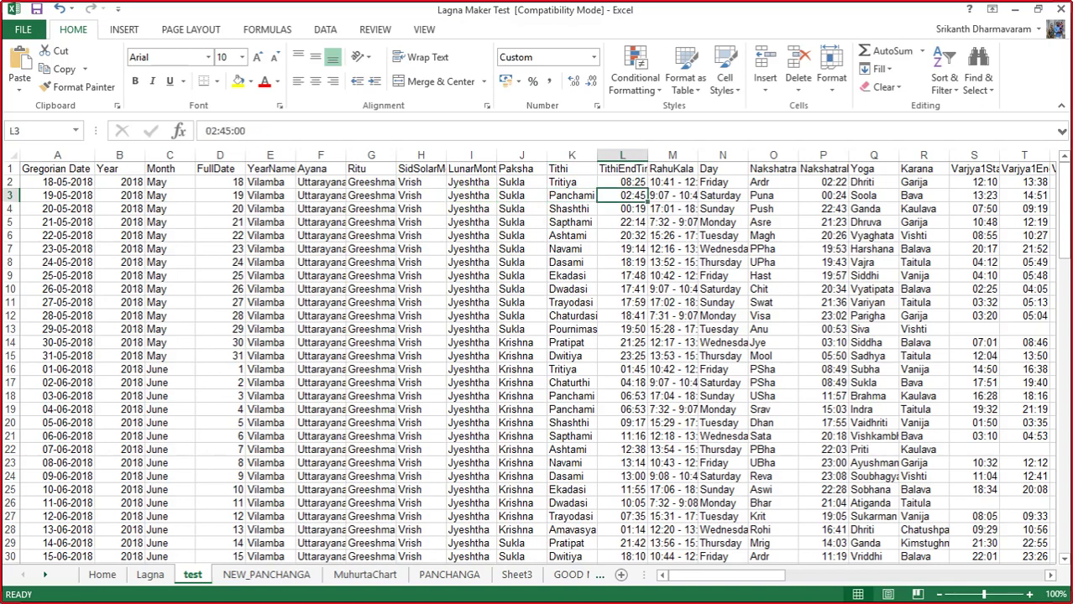
left_click(622, 181)
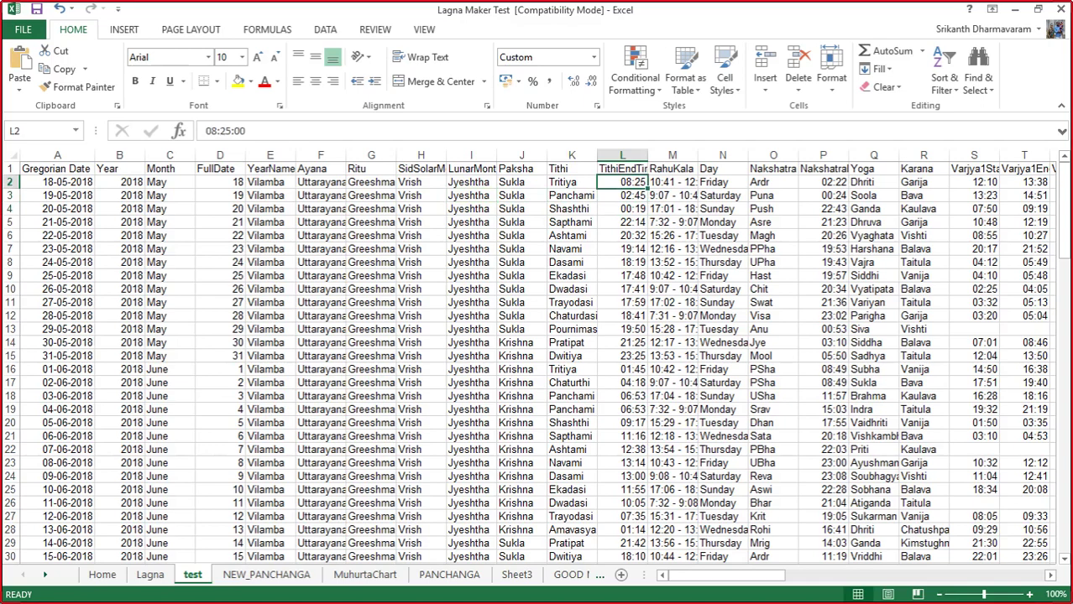
left_click(671, 181)
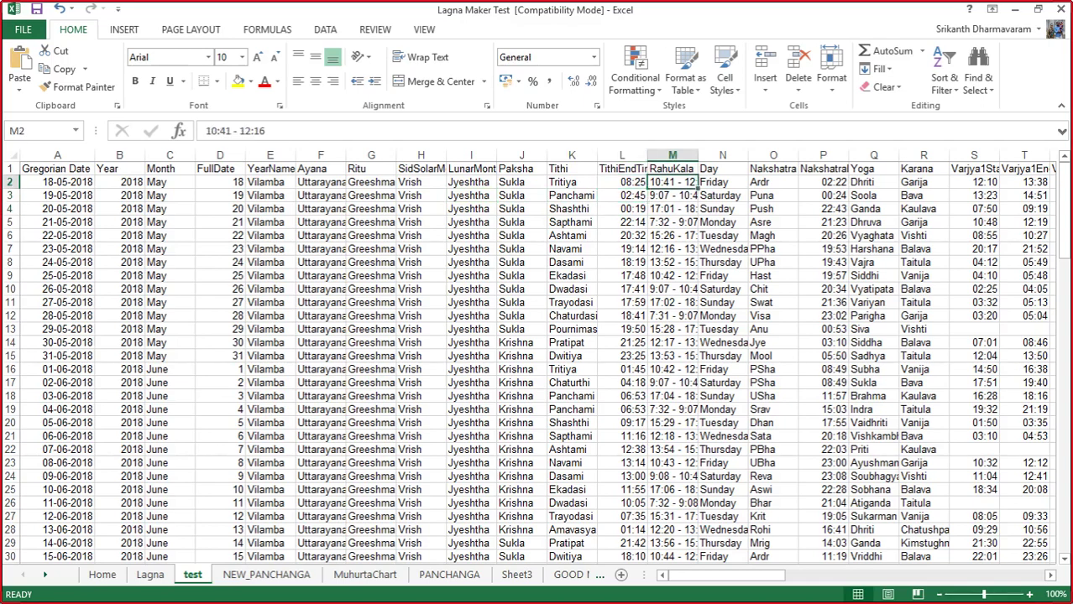
left_click(722, 181)
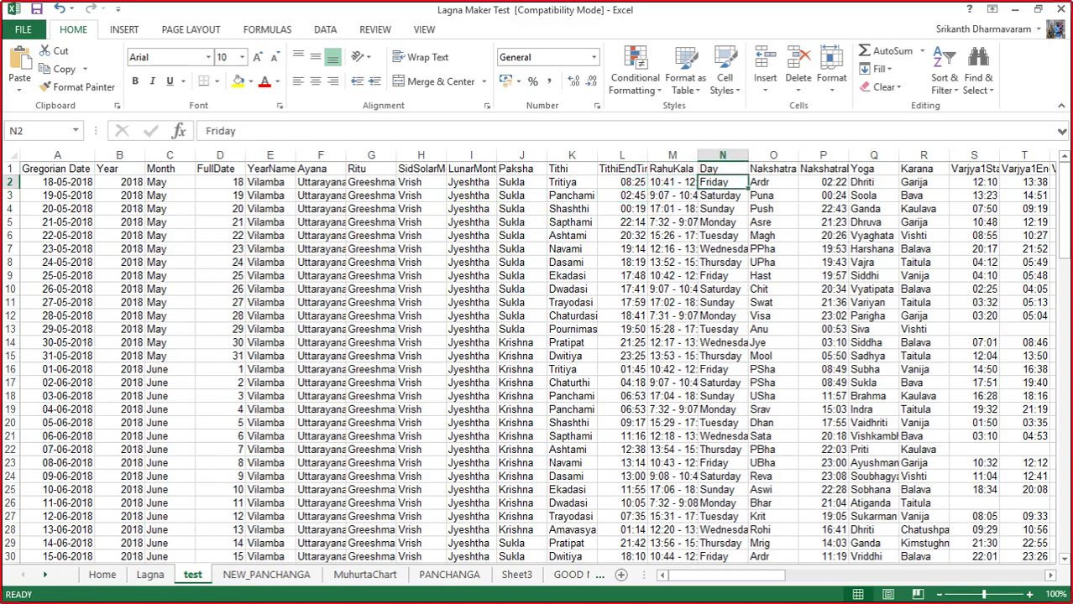
left_click(772, 181)
left_click(822, 181)
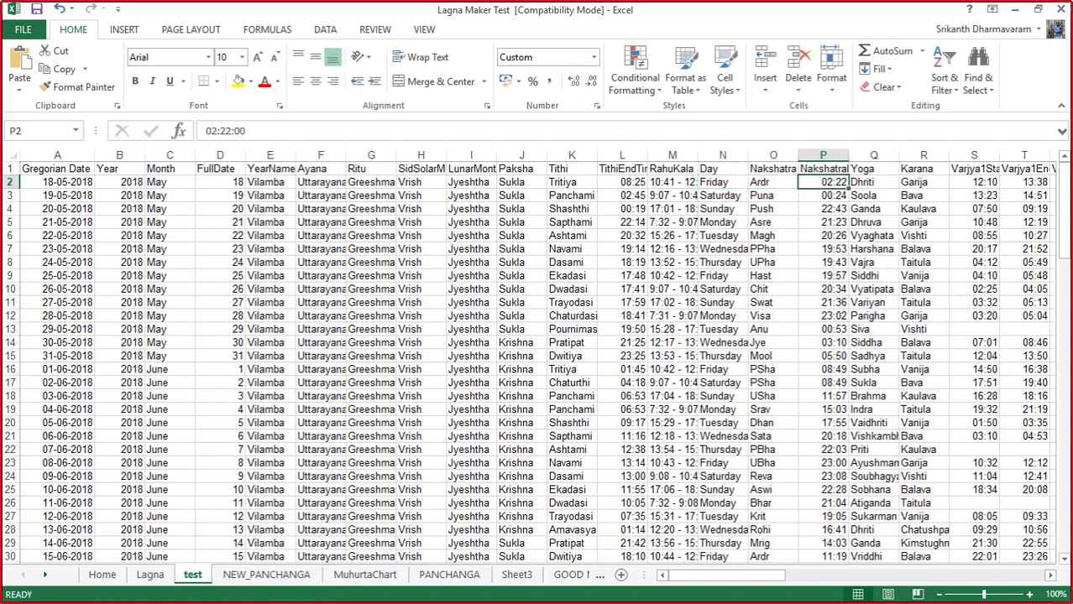
left_click(873, 181)
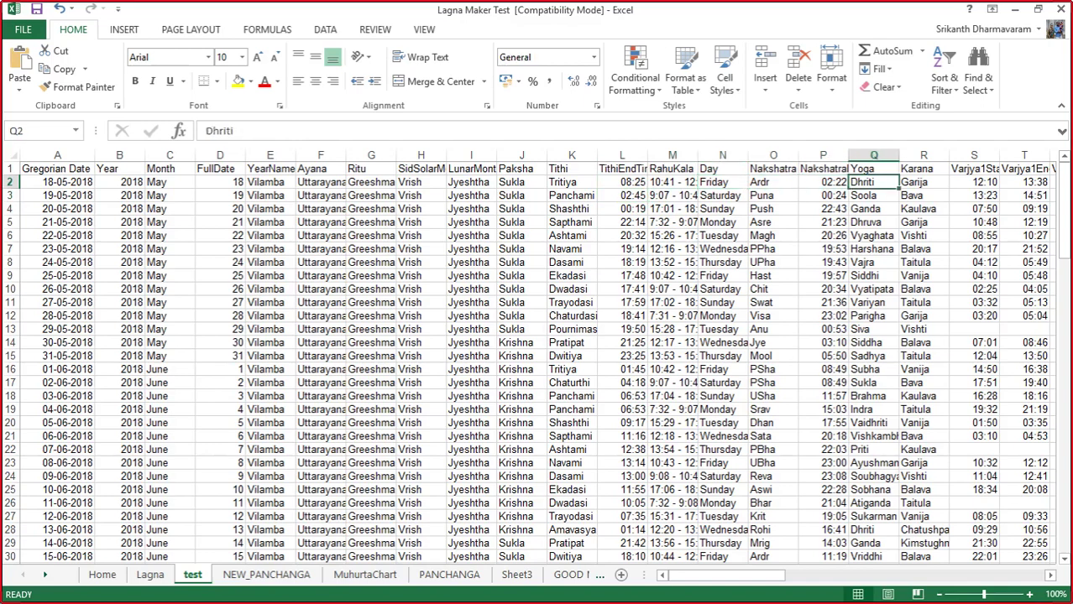
left_click(923, 182)
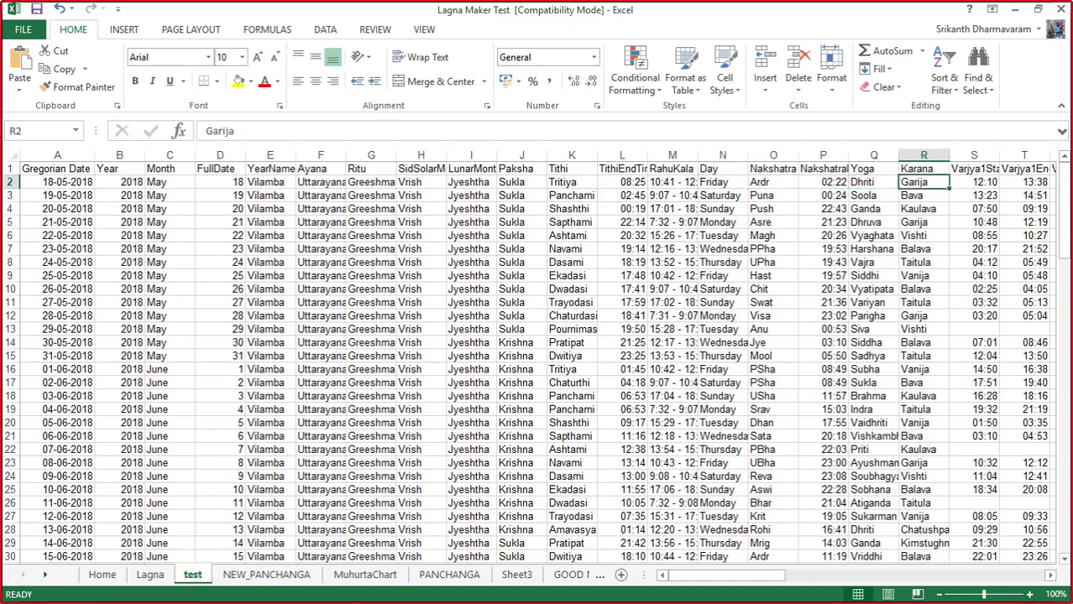
Step: Examine the start and end times of the first and second Varjya periods in row 2
key("Right")
key("Right")
key("Right")
key("Right")
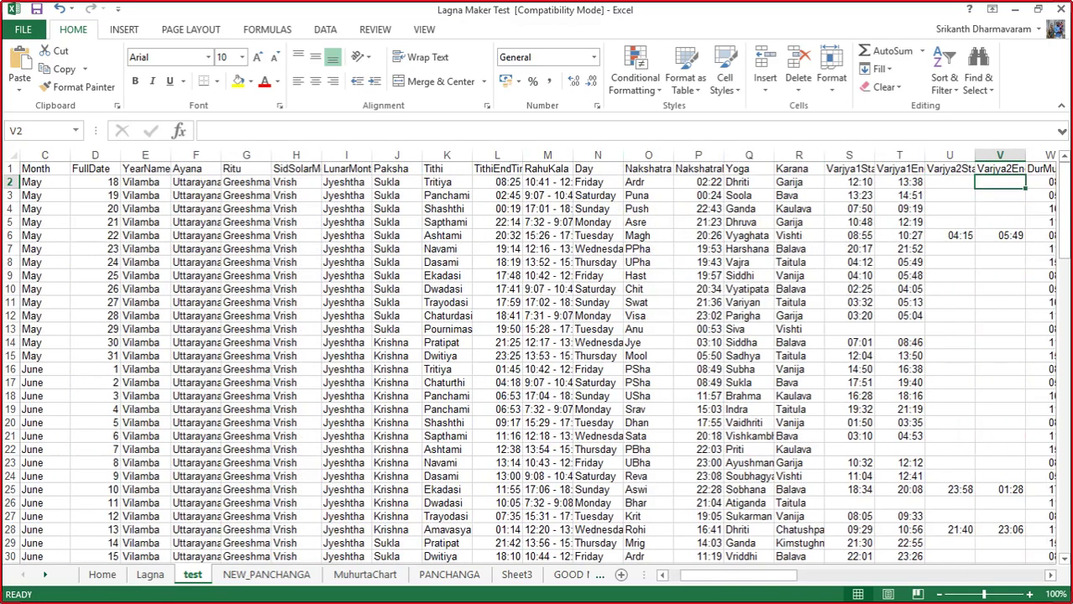
key("Left")
key("Left")
key("Left")
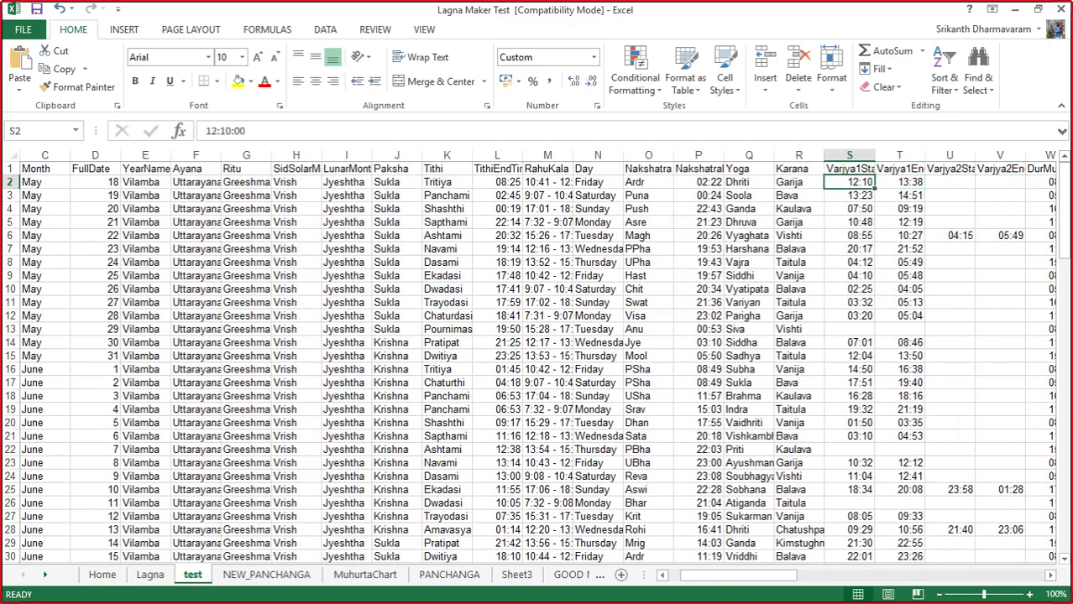
key("Right")
key("Right")
key("Right")
Step: Examine the DurMuhurta time columns in row 2, from column W to column Z
key("Right")
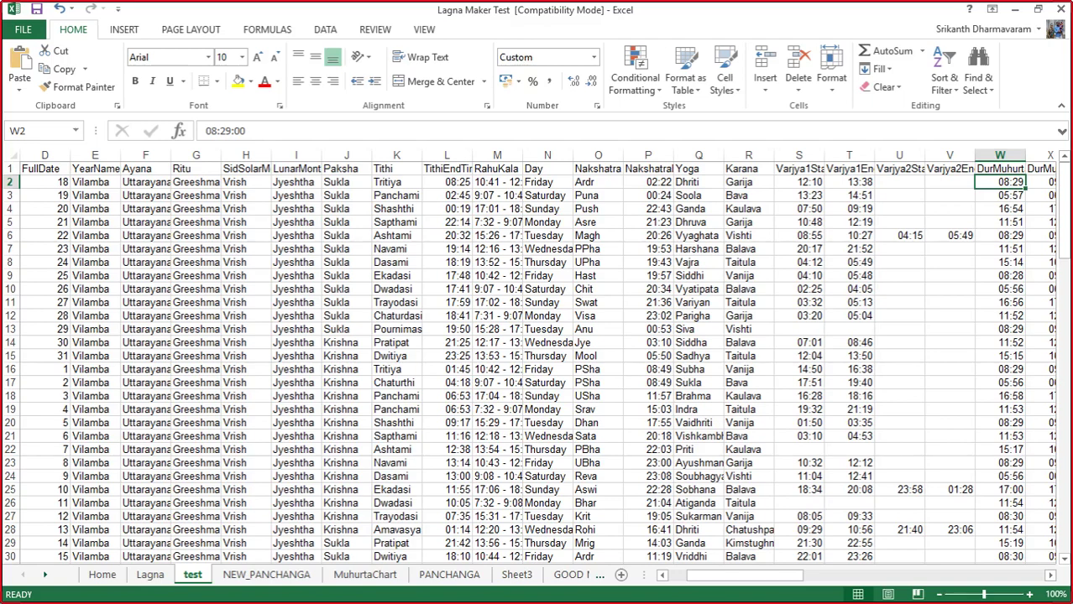
key("Right")
key("Right")
key("Right")
key("Right")
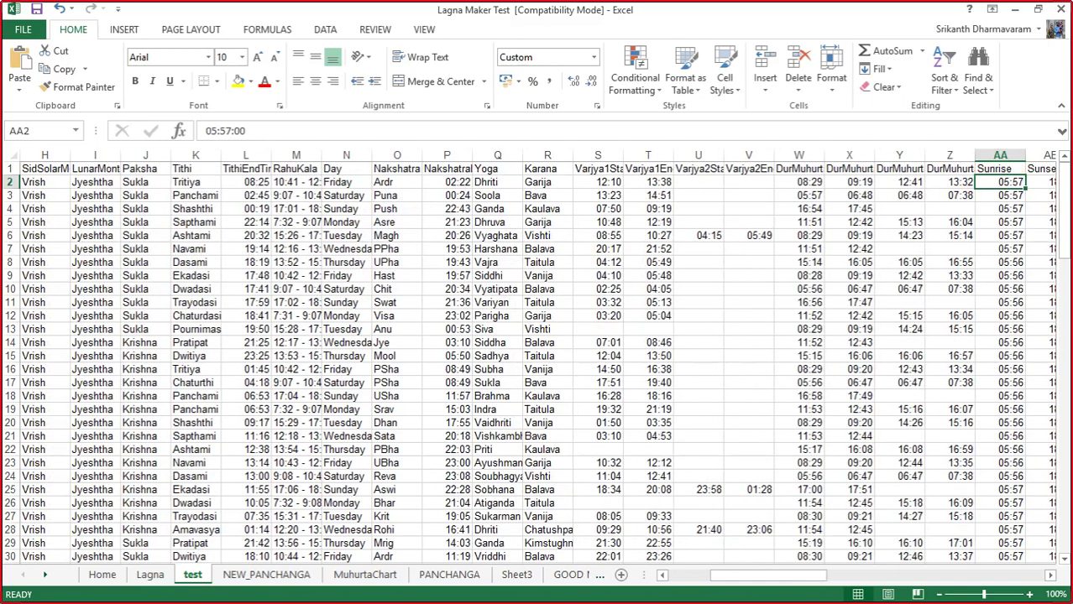
key("Left")
key("Left")
key("Left")
key("Right")
key("Right")
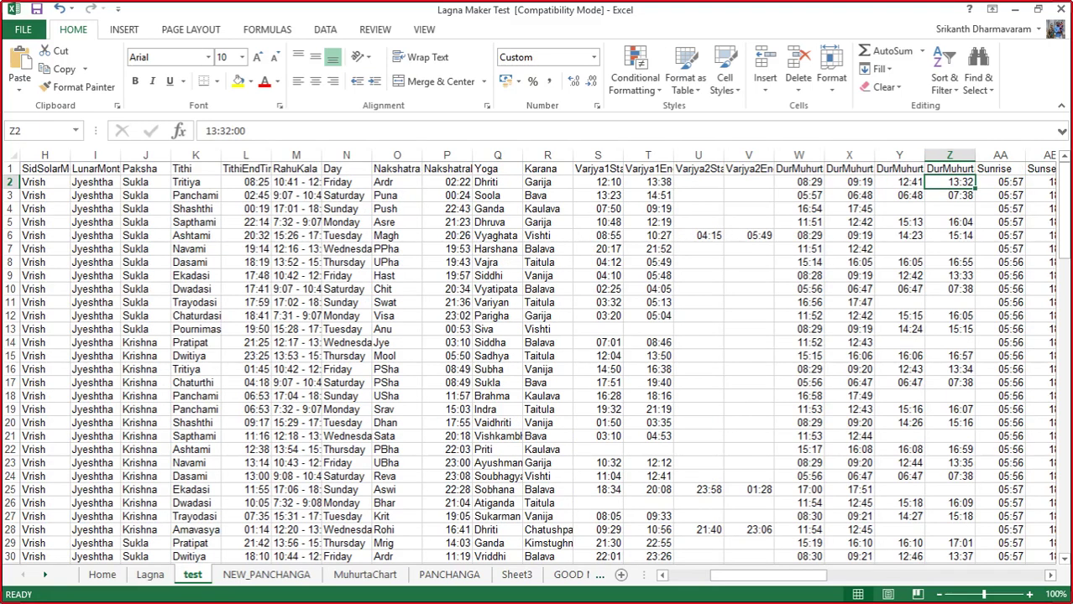
Step: Examine the Sunrise, Sunset and first Lagna sign and time columns (R1, L1, R2, L2) in row 2
key("Right")
key("Right")
key("Right")
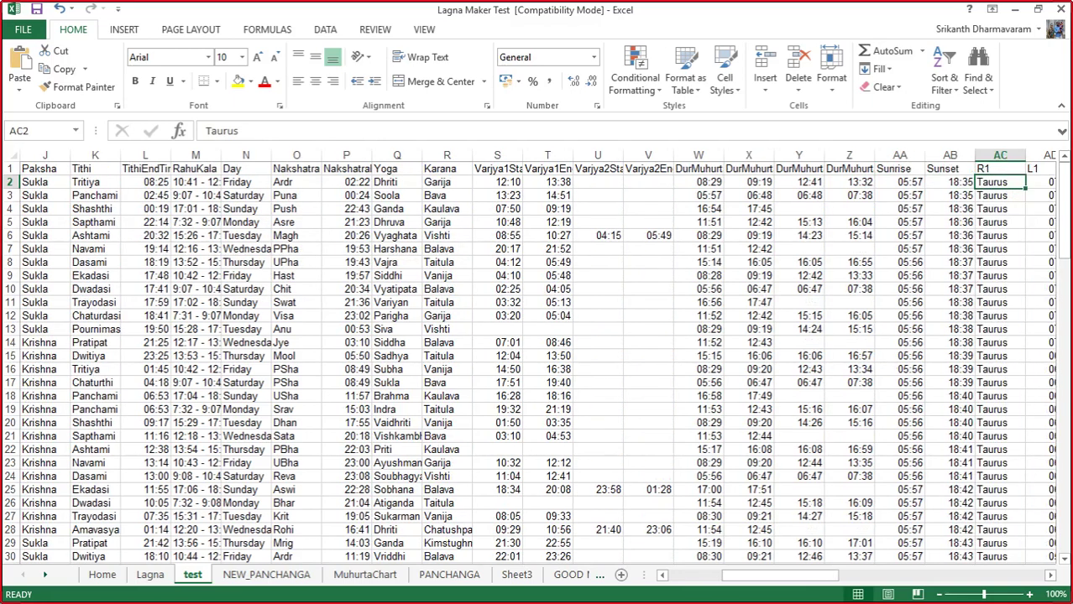
key("Left")
key("Left")
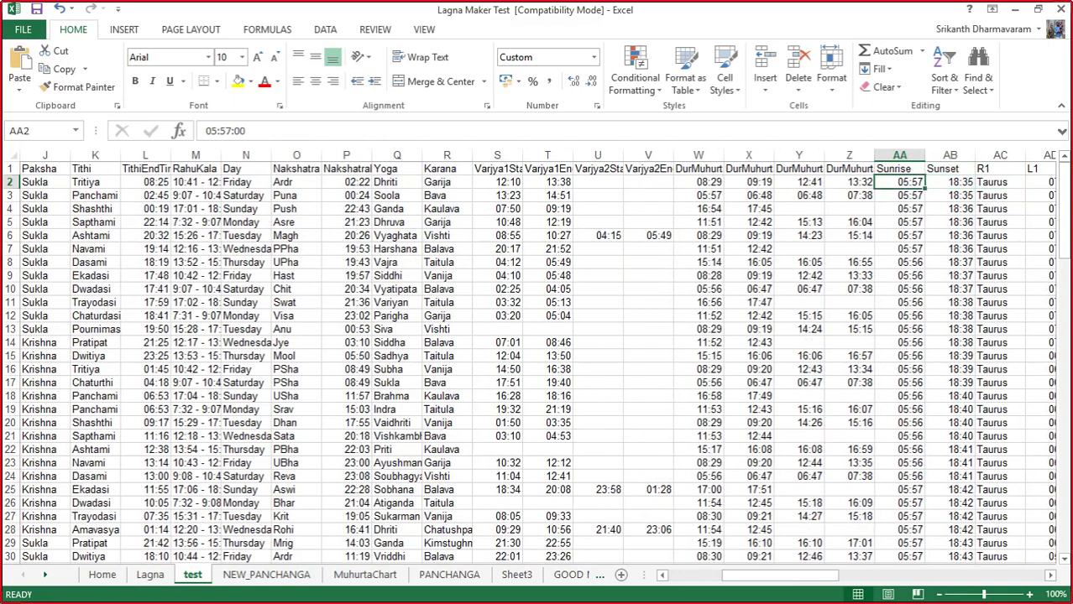
key("Right")
key("Right")
key("Right")
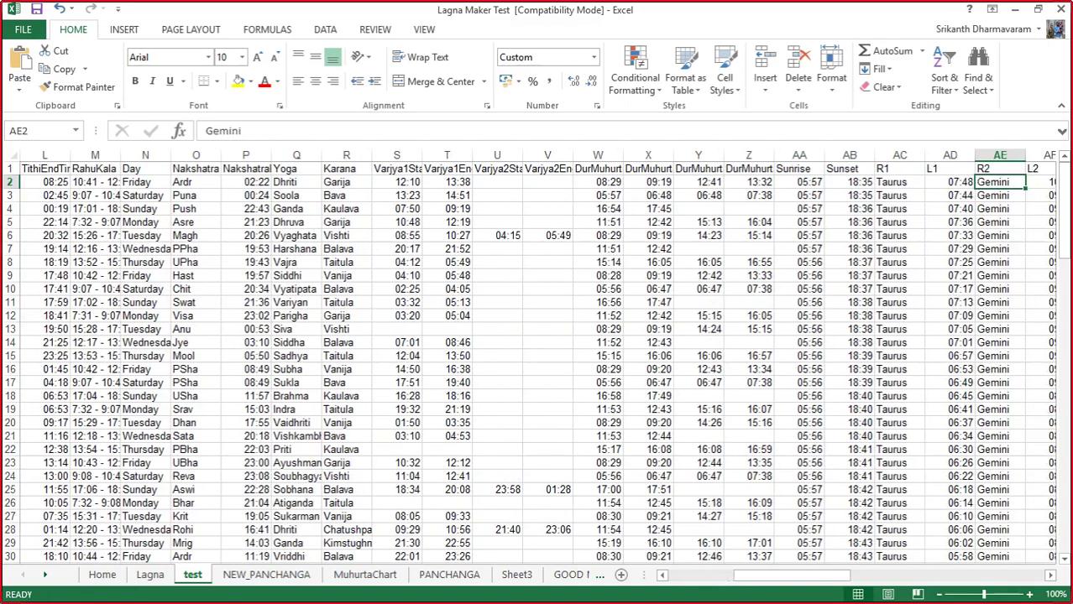
key("Right")
key("Right")
key("Left")
key("Left")
key("Left")
key("Right")
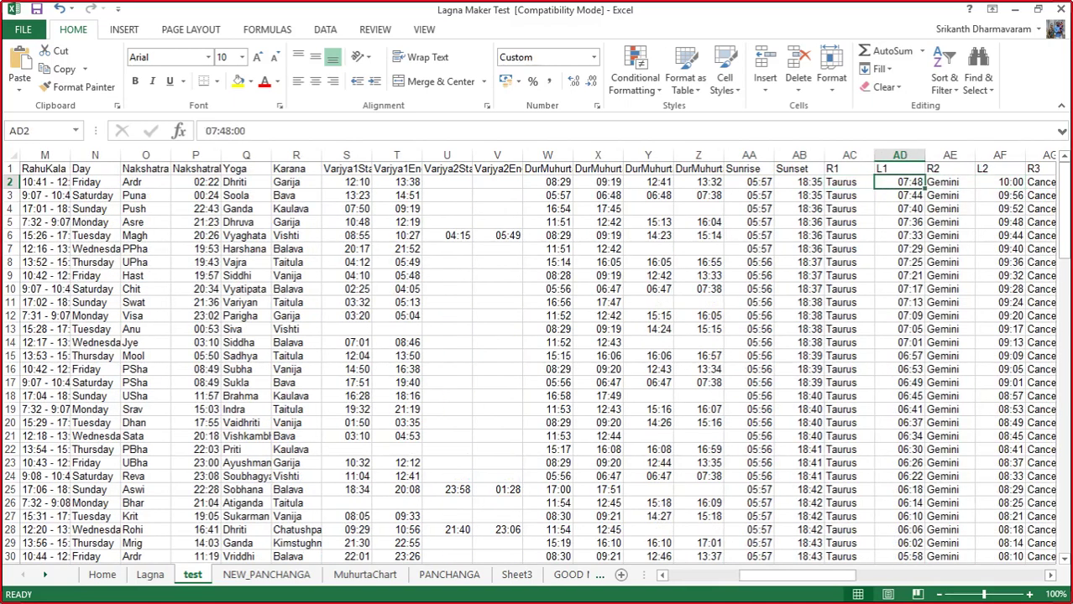
Step: Examine the first Lagna sign in R1 together with its time in L1 in row 2
key("Left")
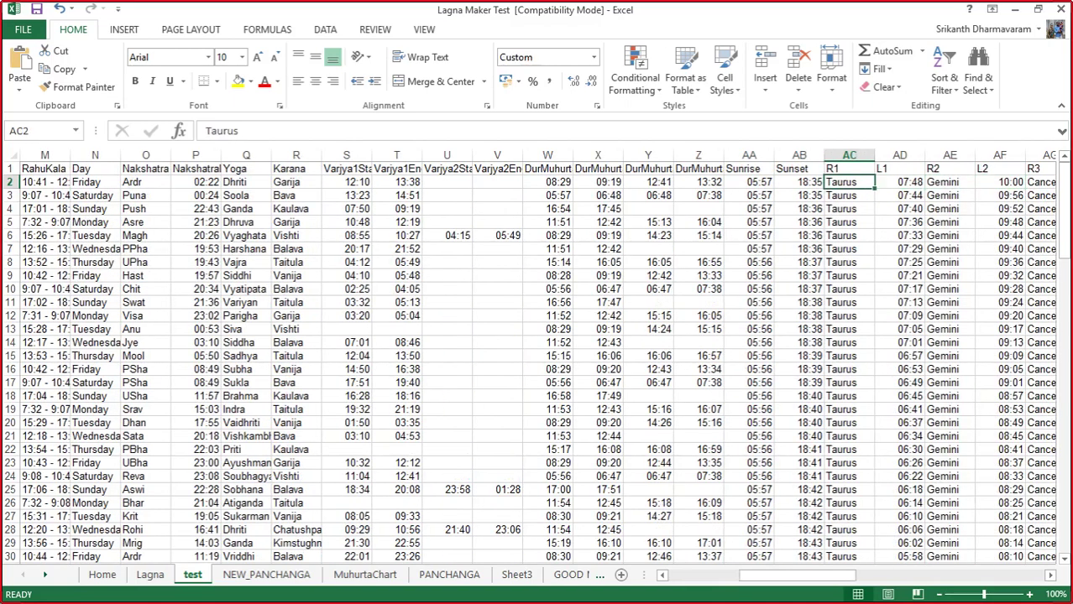
key("Right")
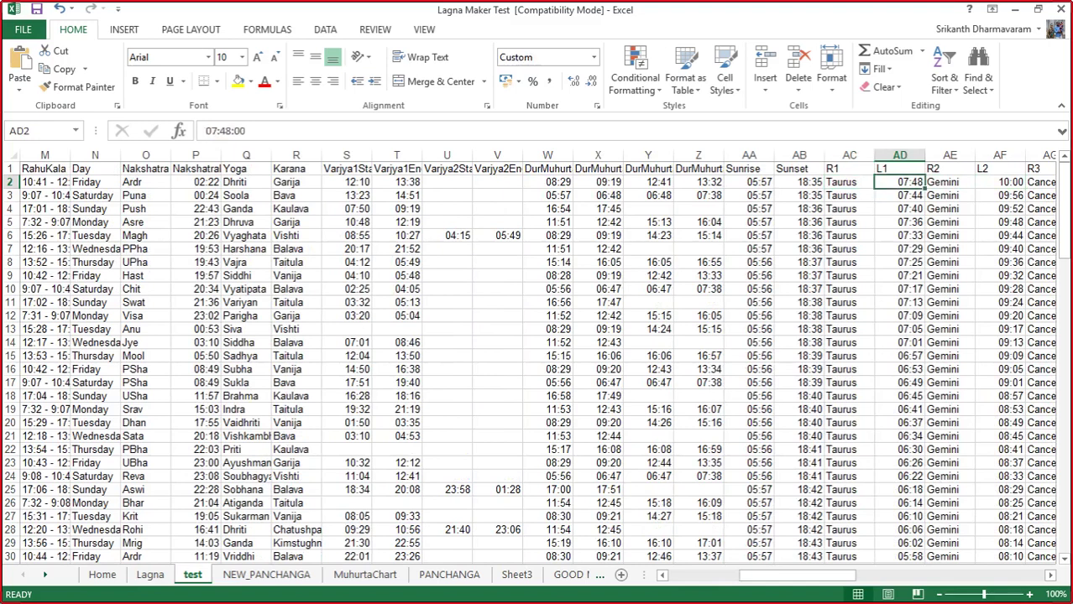
key("Left")
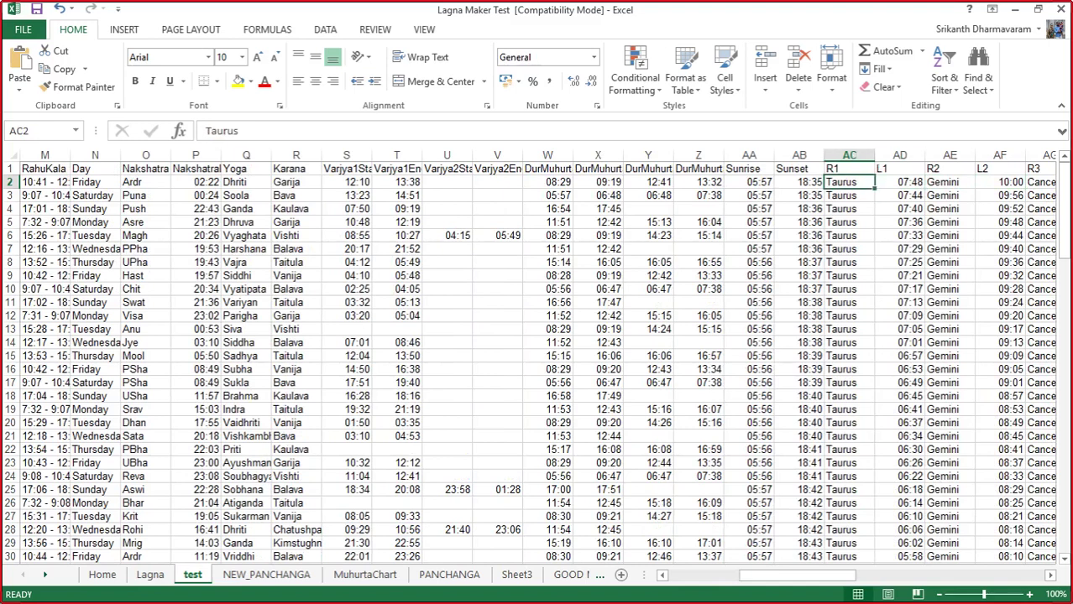
key("Right")
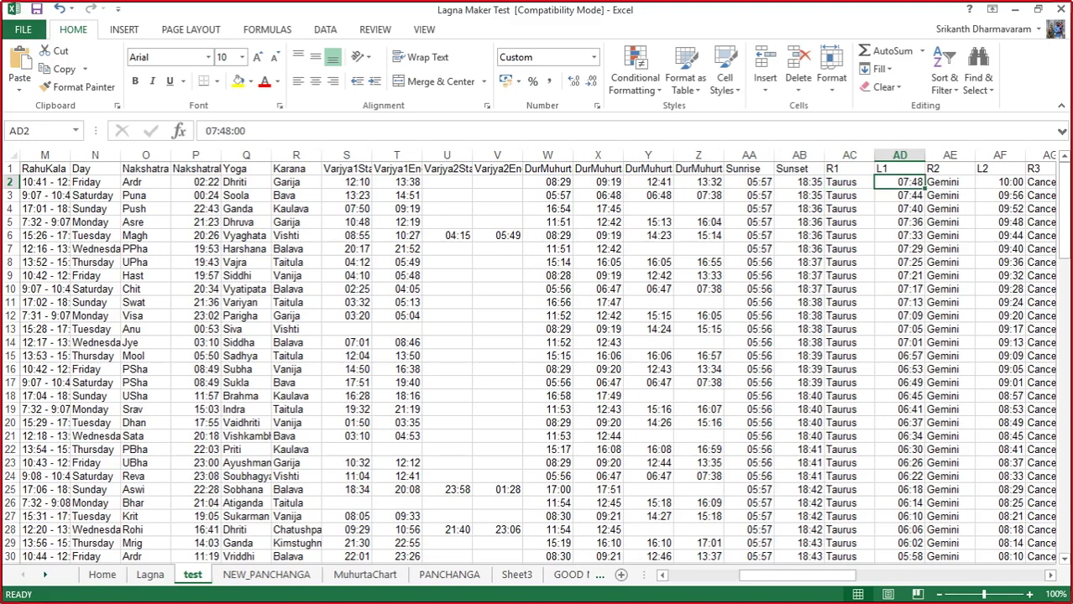
key("Left")
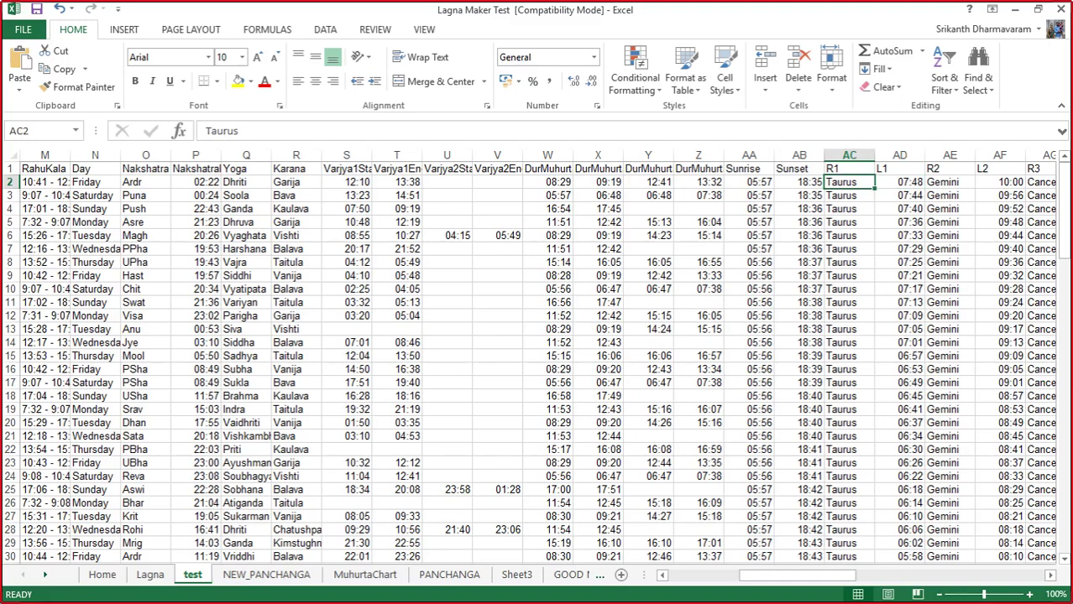
key("Right")
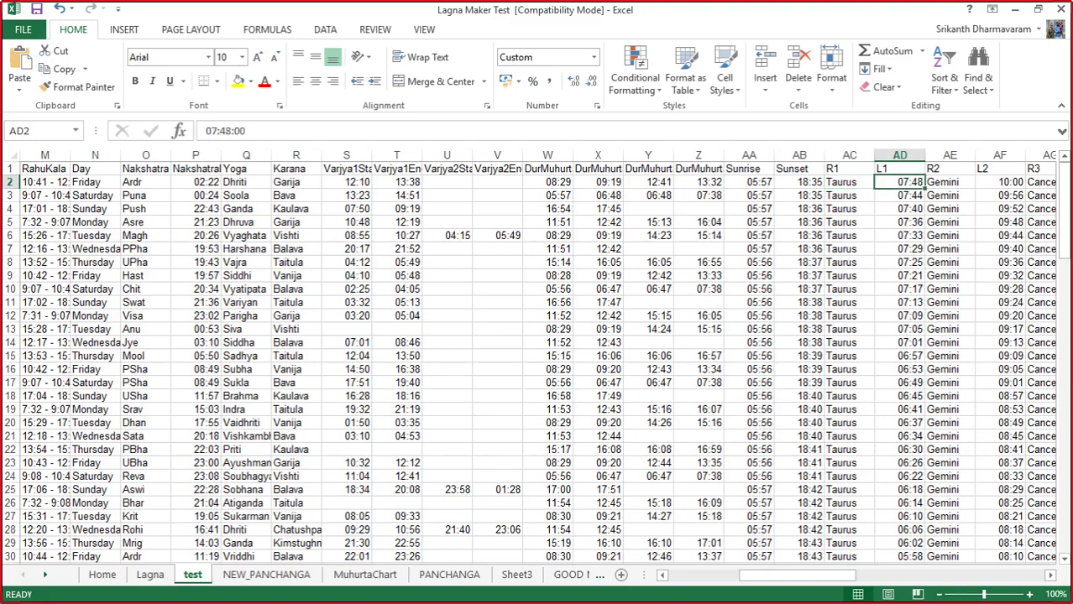
key("Left")
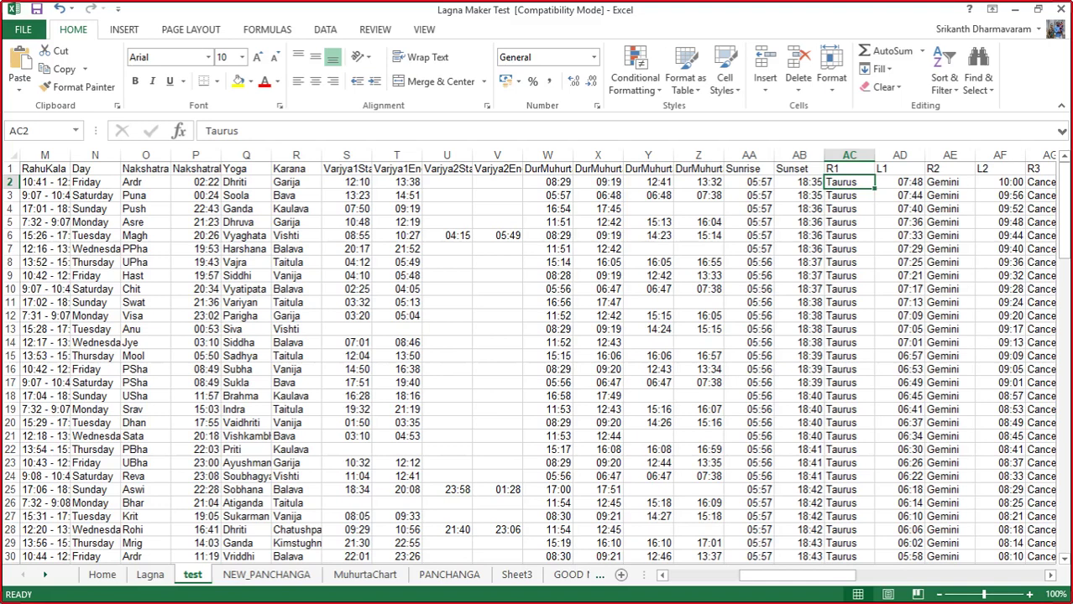
Step: Examine the Lagna sign and time columns in row 2, from L1 through R4 and L4
left_click(900, 181)
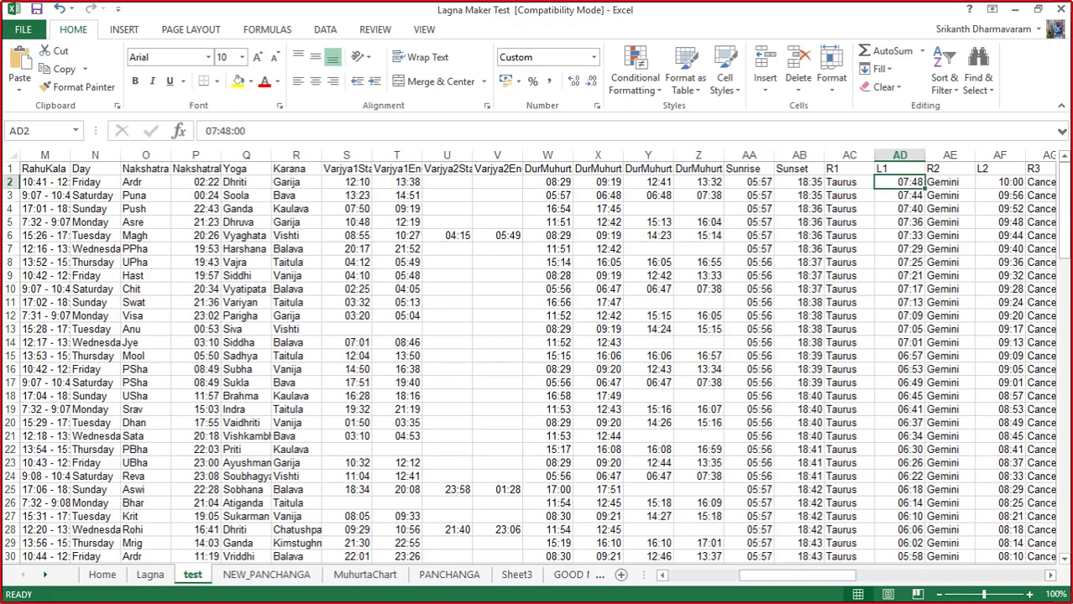
left_click(949, 181)
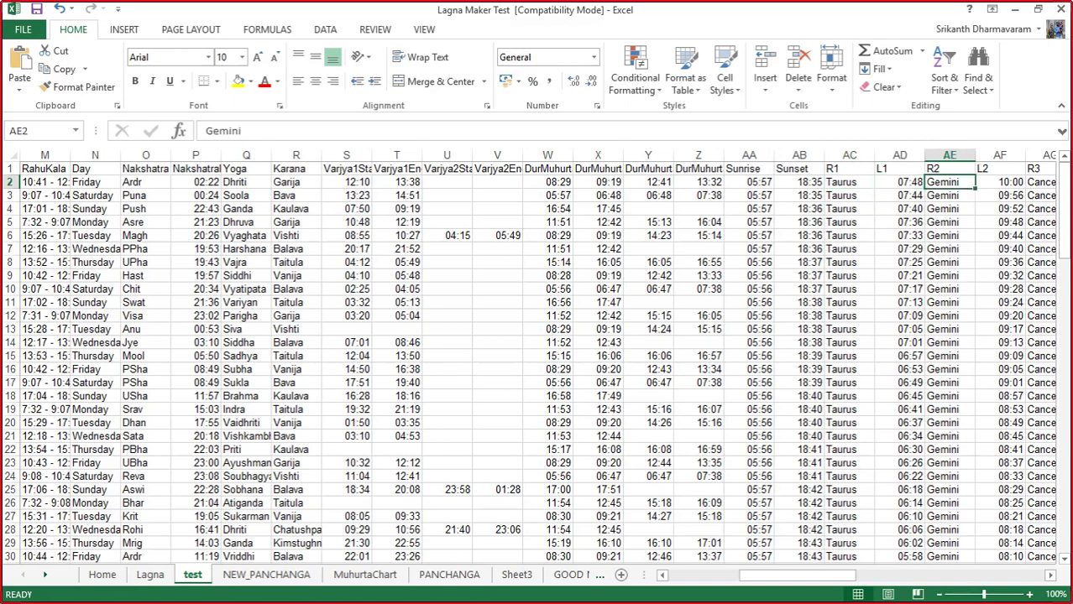
left_click(999, 181)
key("Right")
key("Right")
key("Left")
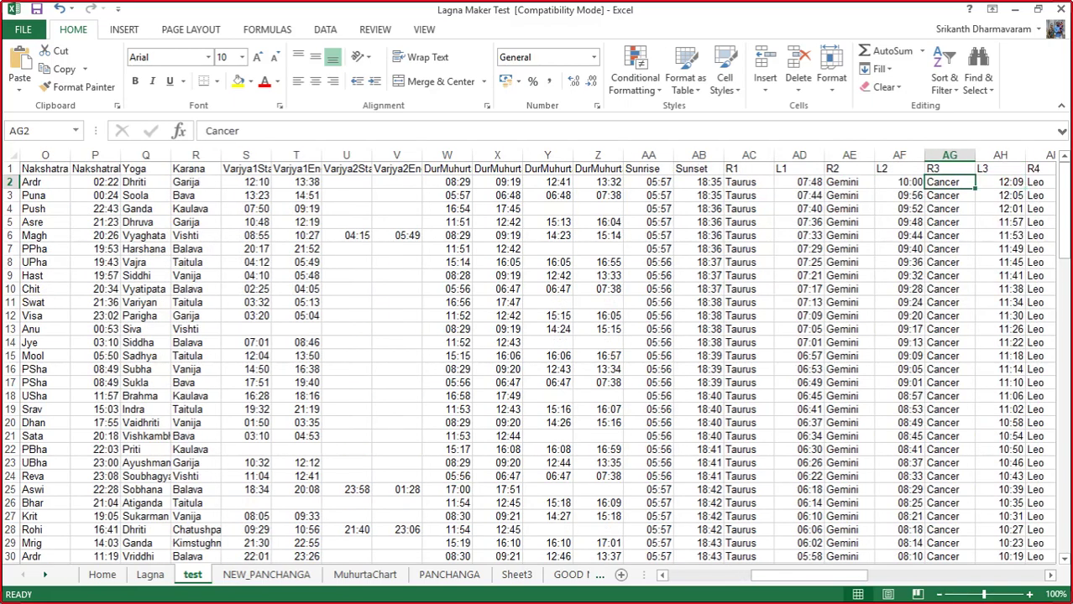
key("Left")
key("Right")
key("Right")
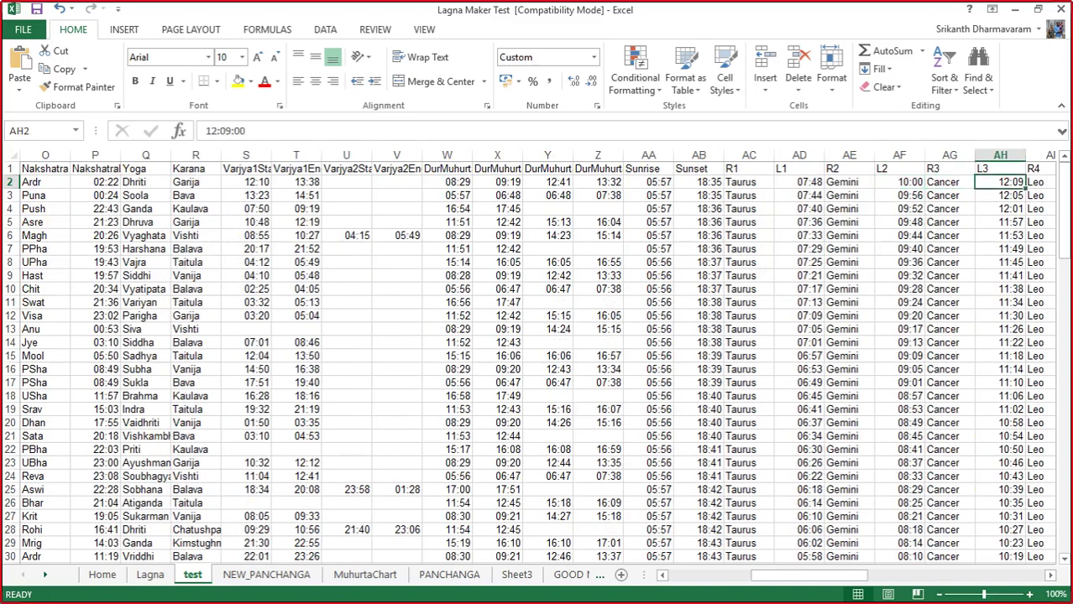
key("Right")
key("Right")
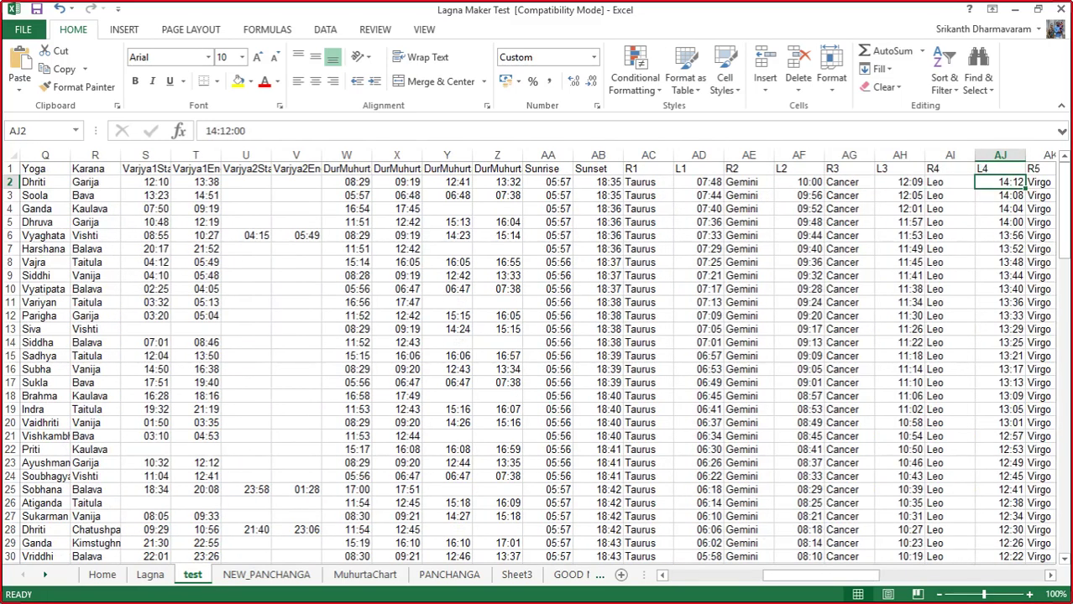
Step: Examine the remaining Lagna sign and time columns in row 2, from R5 through L12
key("Right")
key("Right")
key("Right")
key("Right")
key("Right")
key("Right")
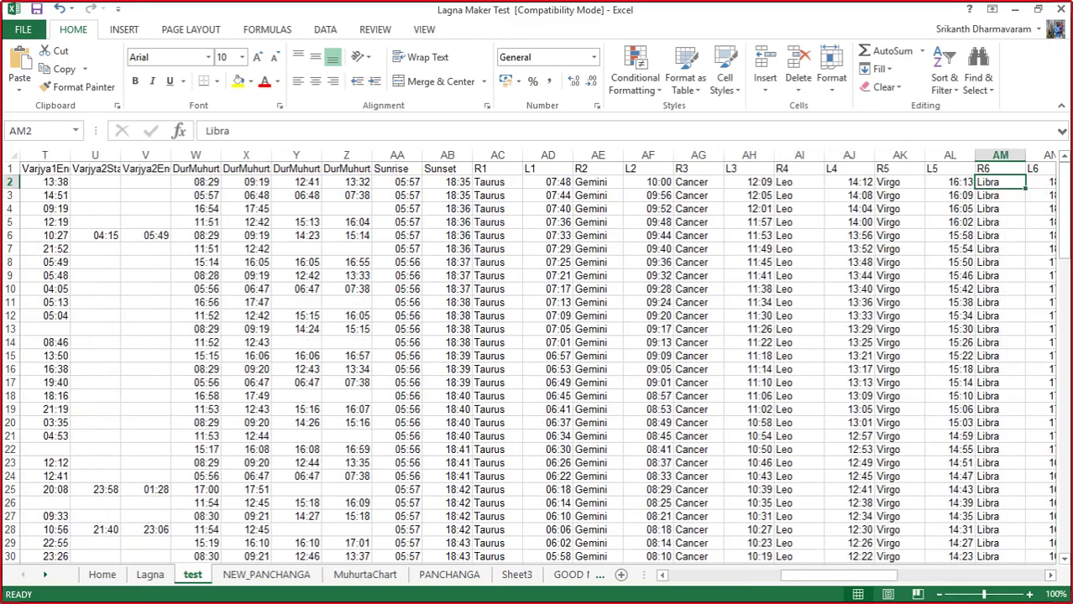
key("Right")
key("Right")
key("Right")
key("Right")
key("Right")
key("Right")
key("Right")
key("Right")
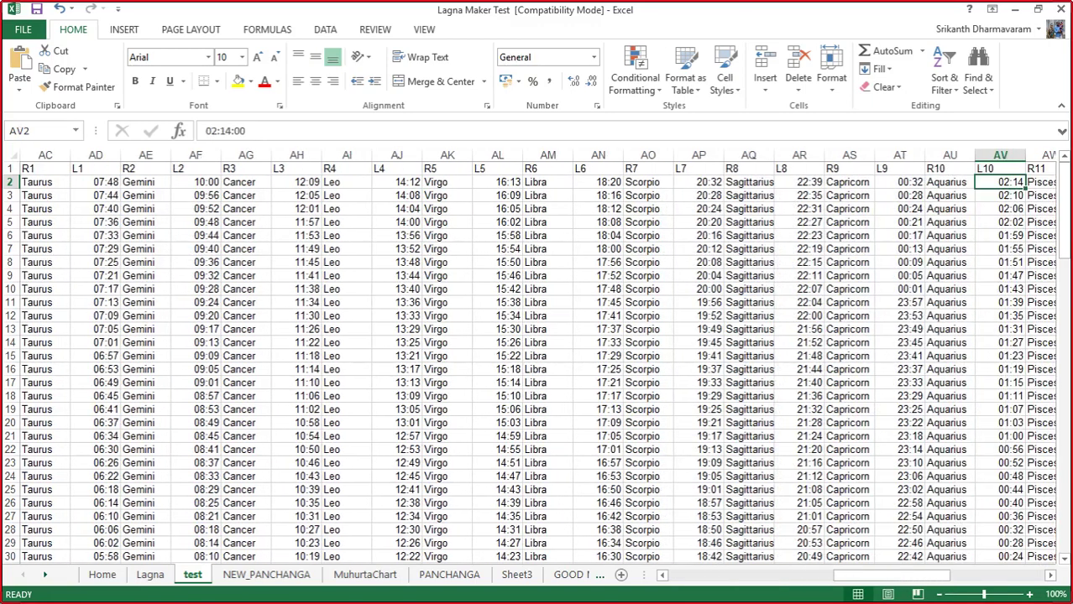
key("Right")
key("Right")
Step: Examine which planets occupy the signs from 1_Mesham to 5_Simham in row 2
key("Right")
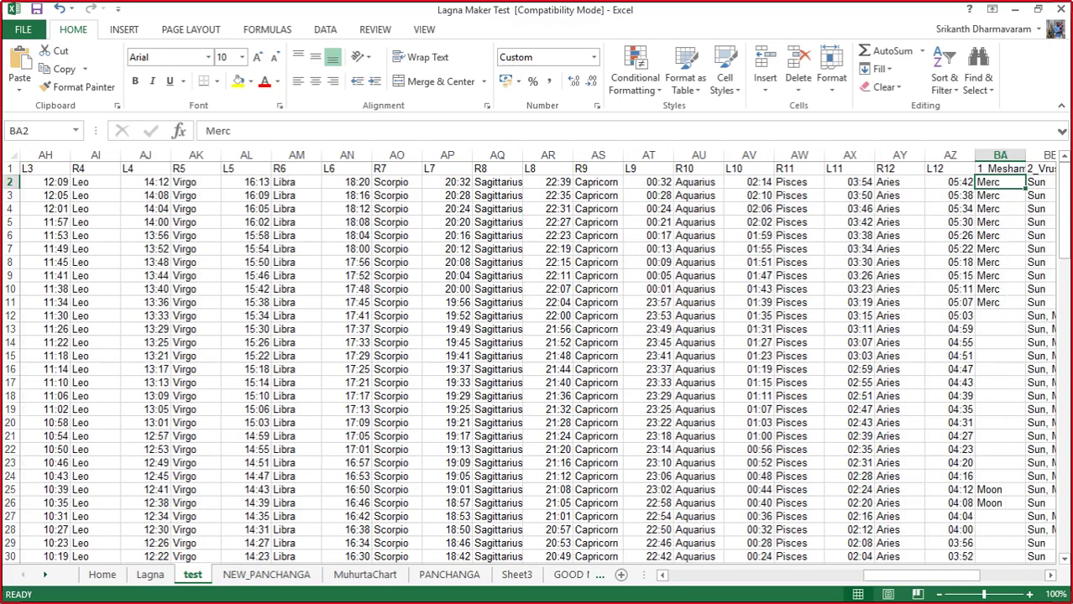
key("Right")
key("Right")
key("Right")
key("Right")
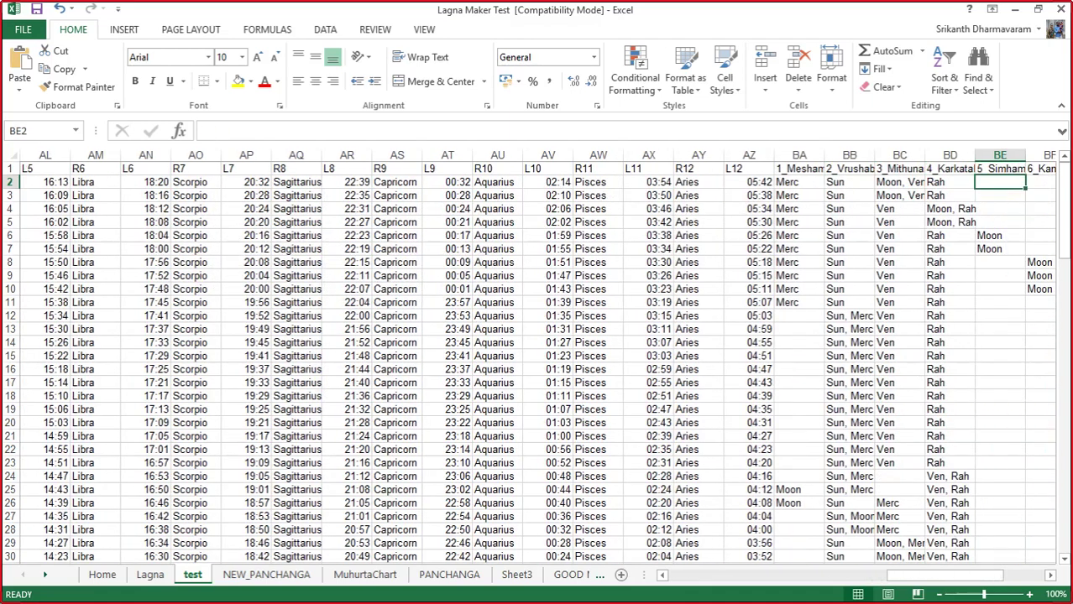
key("Left")
key("Left")
key("Left")
key("Left")
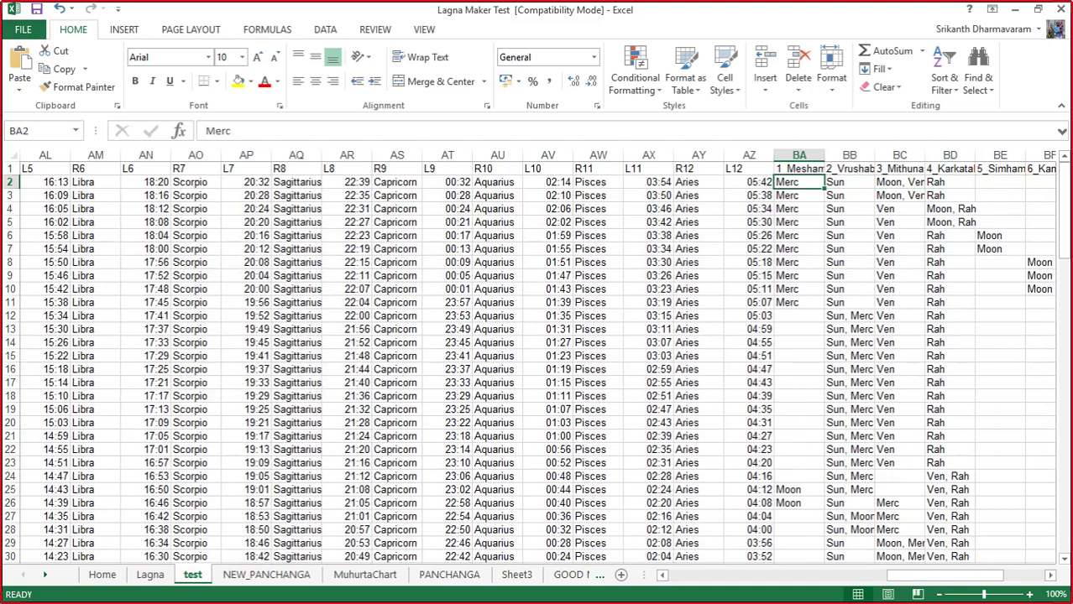
key("Right")
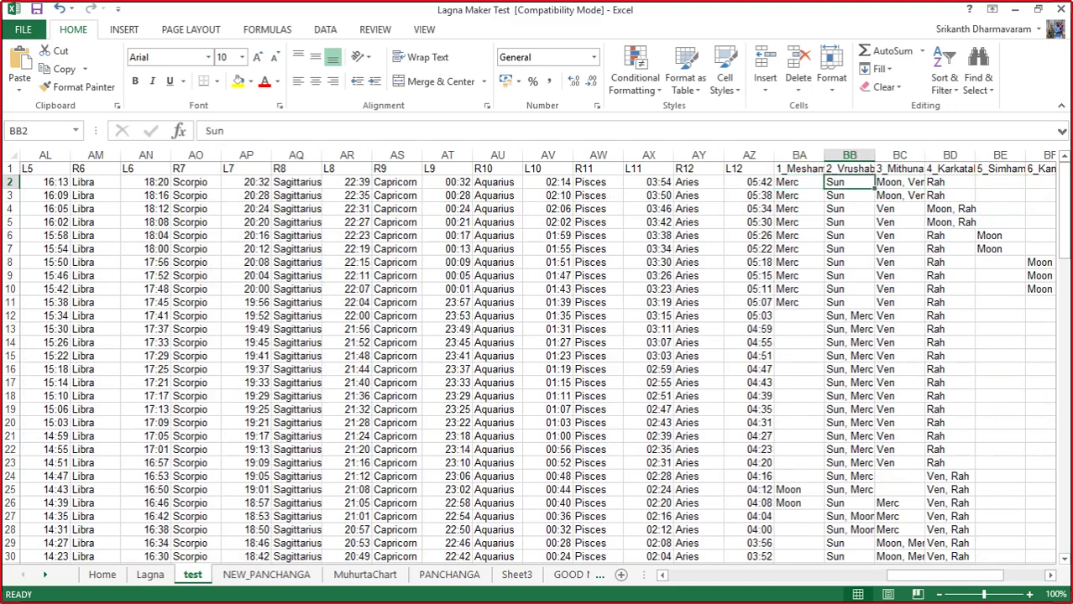
key("Right")
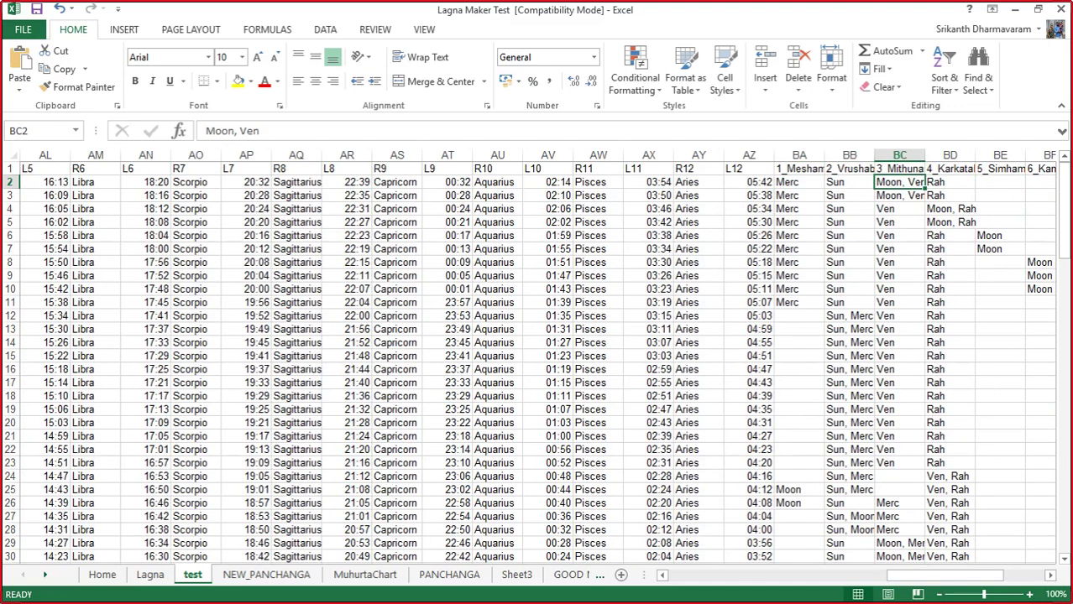
key("Right")
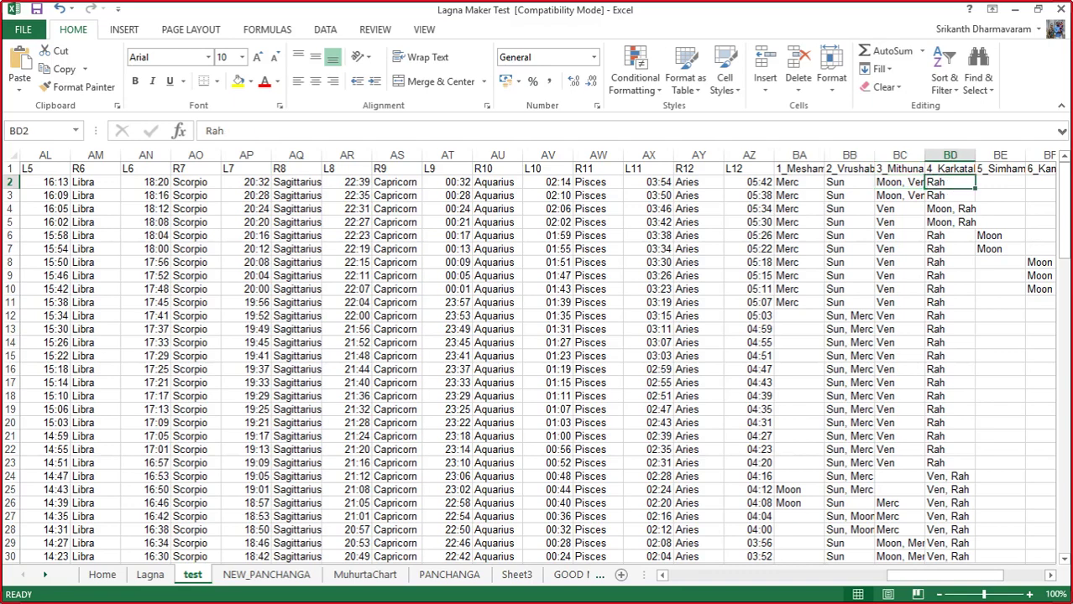
key("Right")
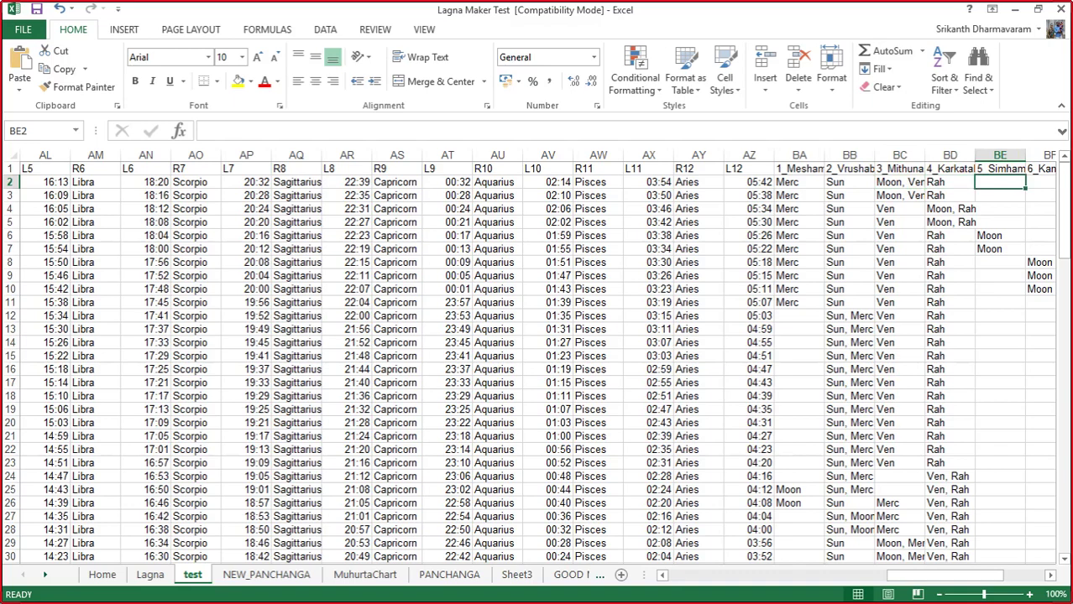
Step: Examine the planet placements in row 2 from 6_Kanya to 12_Meenam, up to the end of the data
key("Right")
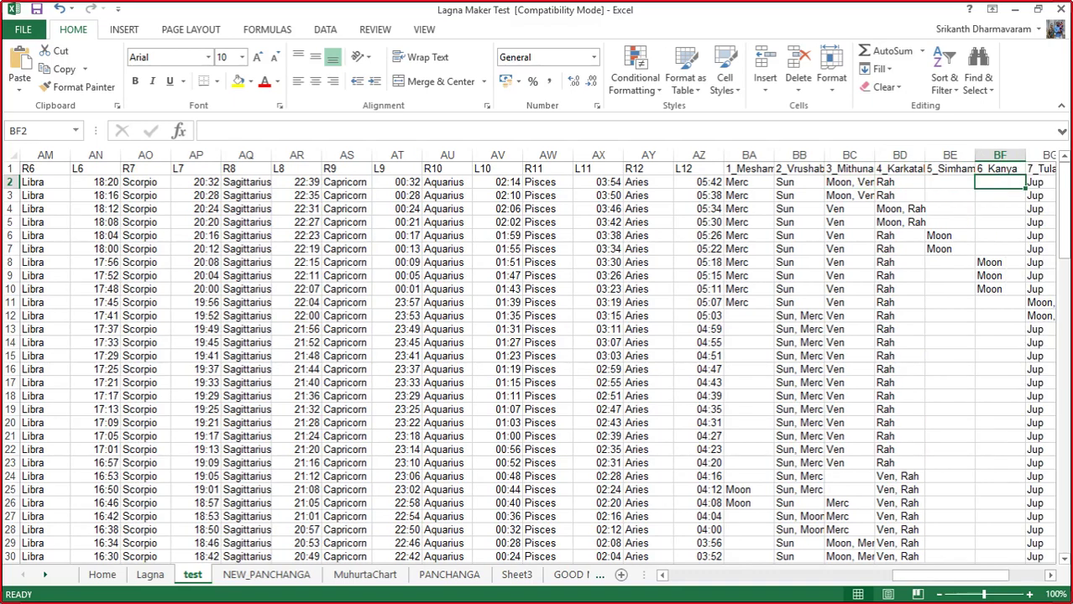
key("Right")
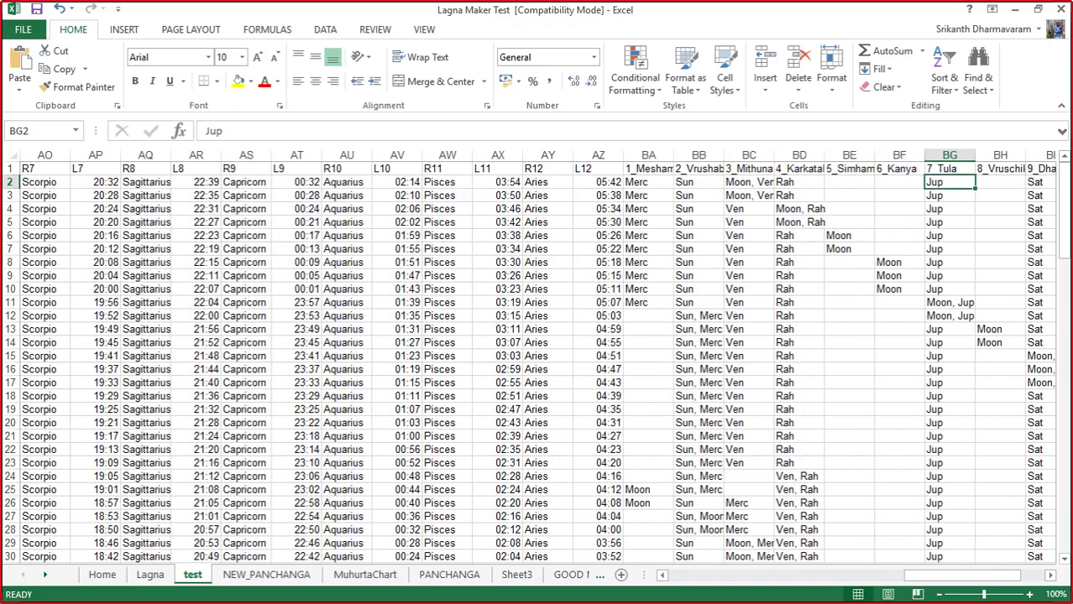
key("Right")
key("Right")
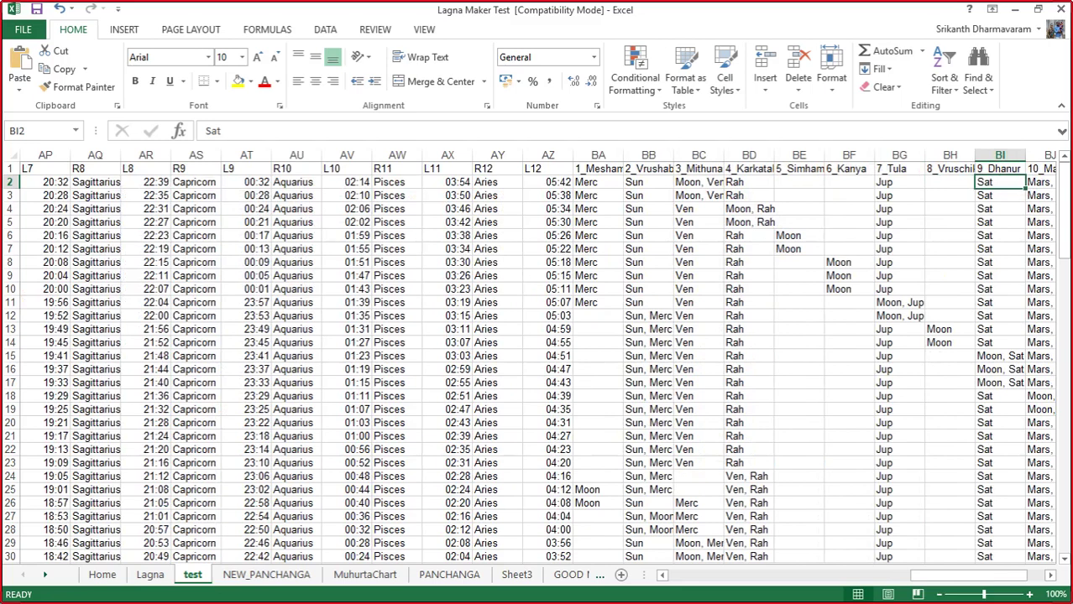
key("Right")
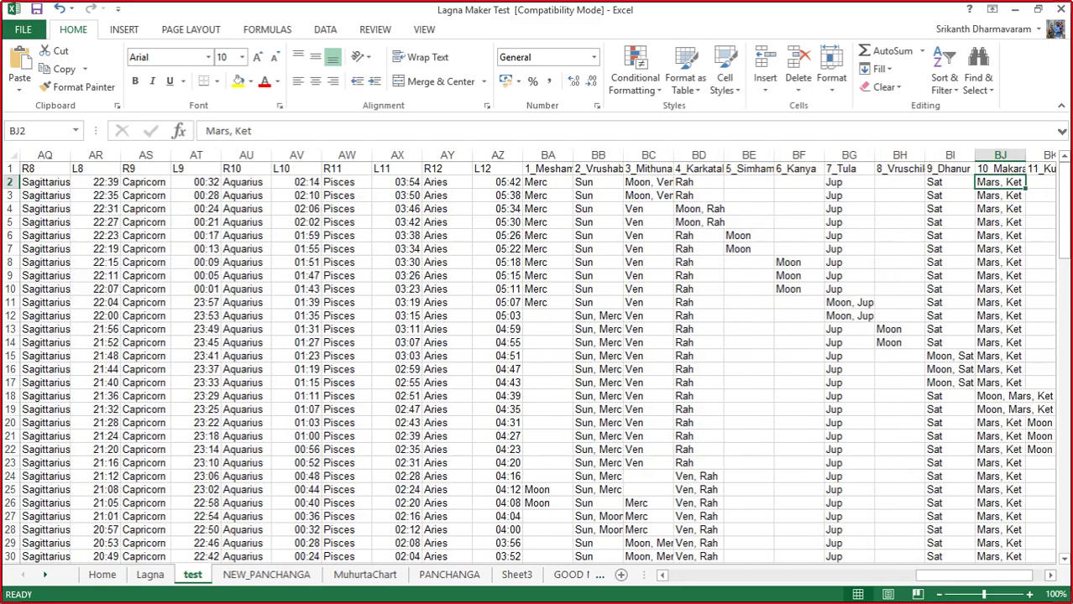
key("Right")
key("Right")
key("Right")
key("Right")
key("Right")
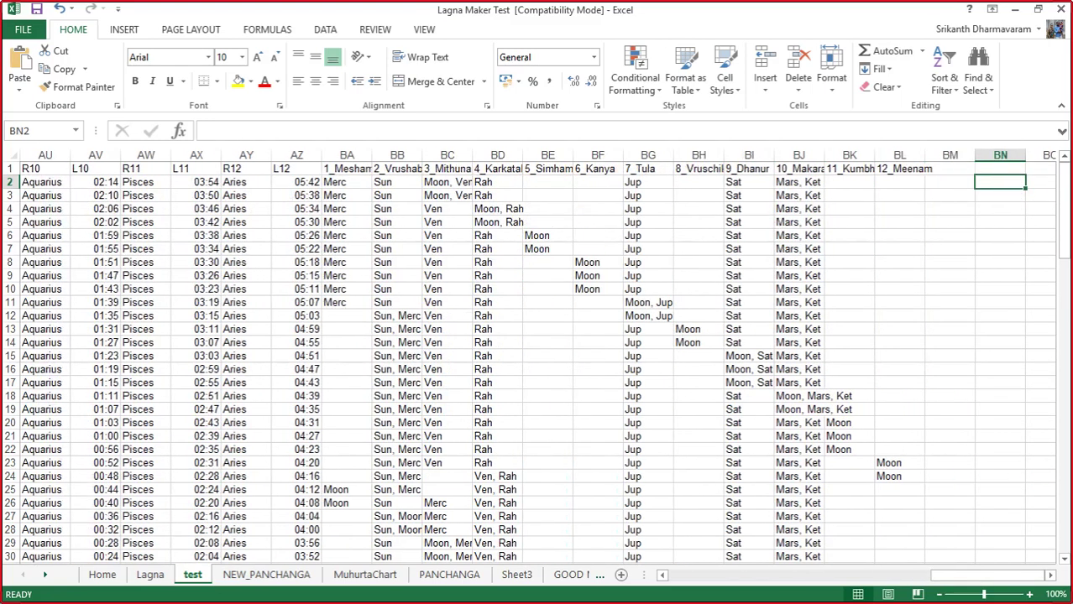
Step: Return along row 2 to the first Gregorian Date entry in cell A2
key("Left")
key("Left")
key("Left")
key("Left")
key("Left")
key("Left")
key("Left")
key("Left")
key("Left")
key("Left")
key("Left")
key("Left")
key("Left")
key("Left")
key("Left")
key("Left")
key("Left")
key("Left")
key("Left")
key("Left")
key("Left")
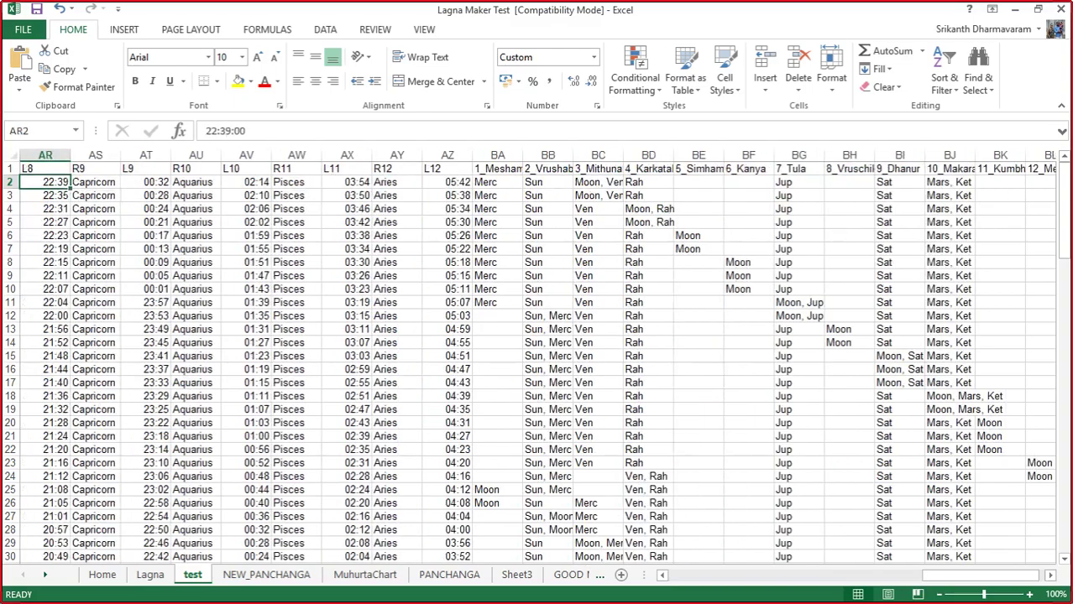
key("Left")
key("Left")
key("Left")
key("Left")
key("Left")
key("Left")
key("Left")
key("Left")
key("Left")
key("Left")
key("Left")
key("Left")
key("Left")
key("Left")
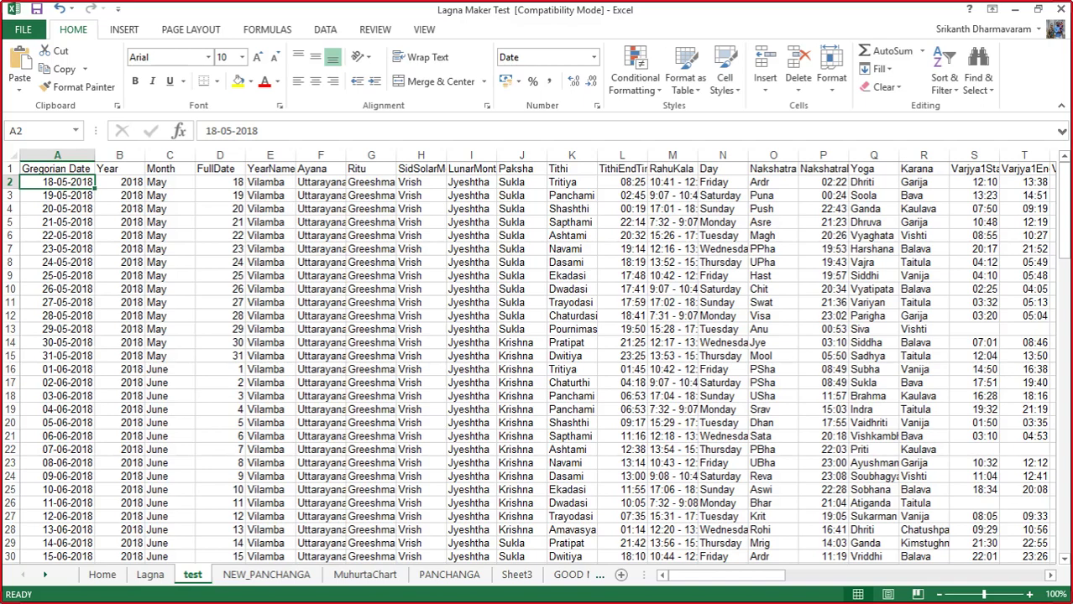
Step: Review the pasted daily rows down to the last September 2018 dates and return to the header row
scroll(231, 355, "down", 10)
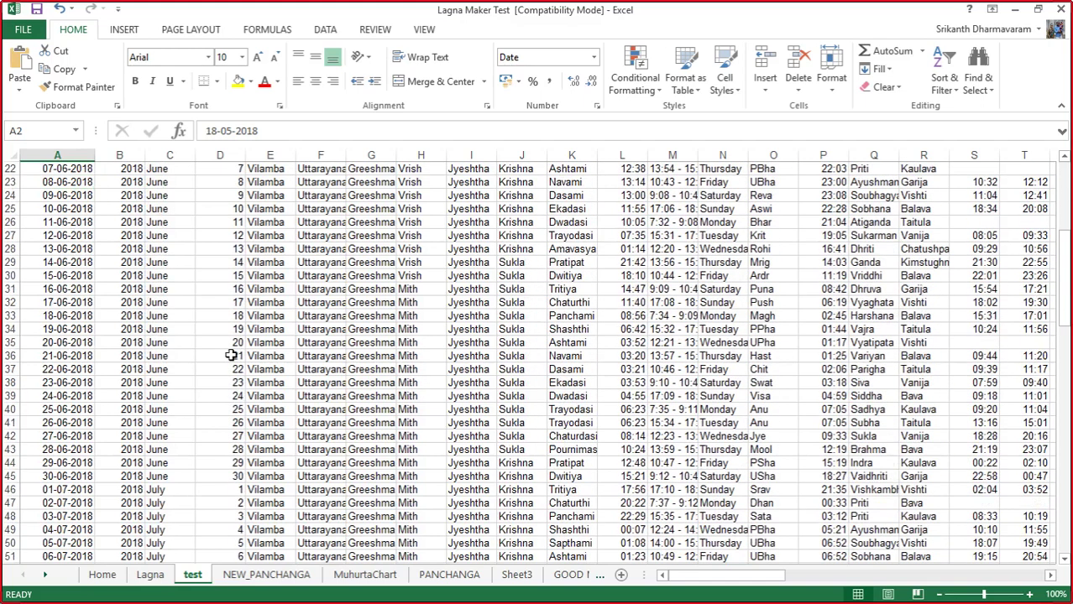
scroll(231, 355, "down", 20)
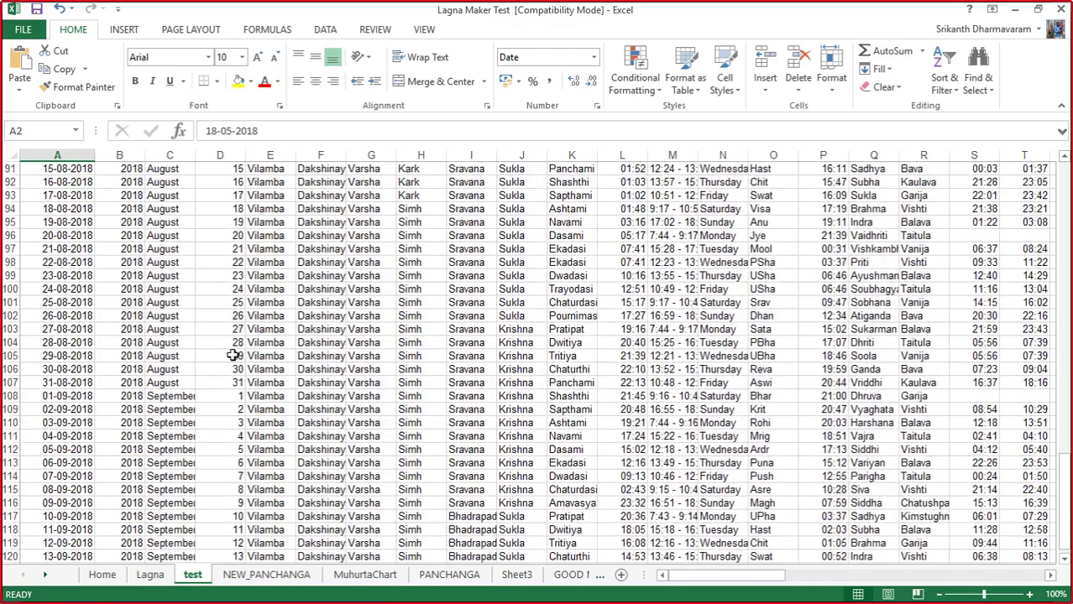
left_click_drag(31, 331, 630, 331)
left_click(587, 487)
scroll(590, 485, "up", 20)
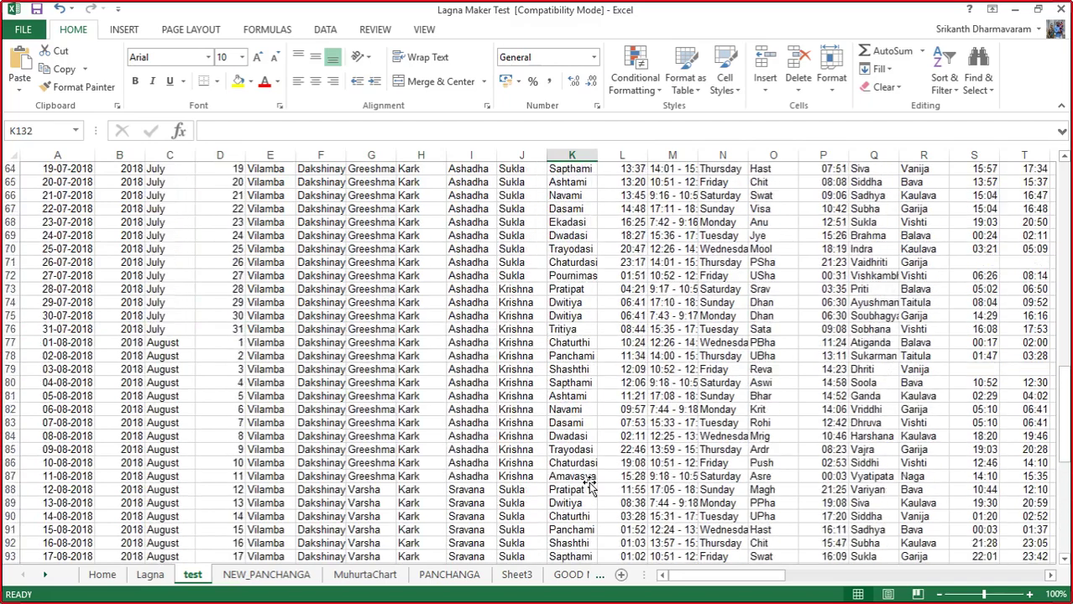
scroll(590, 485, "up", 13)
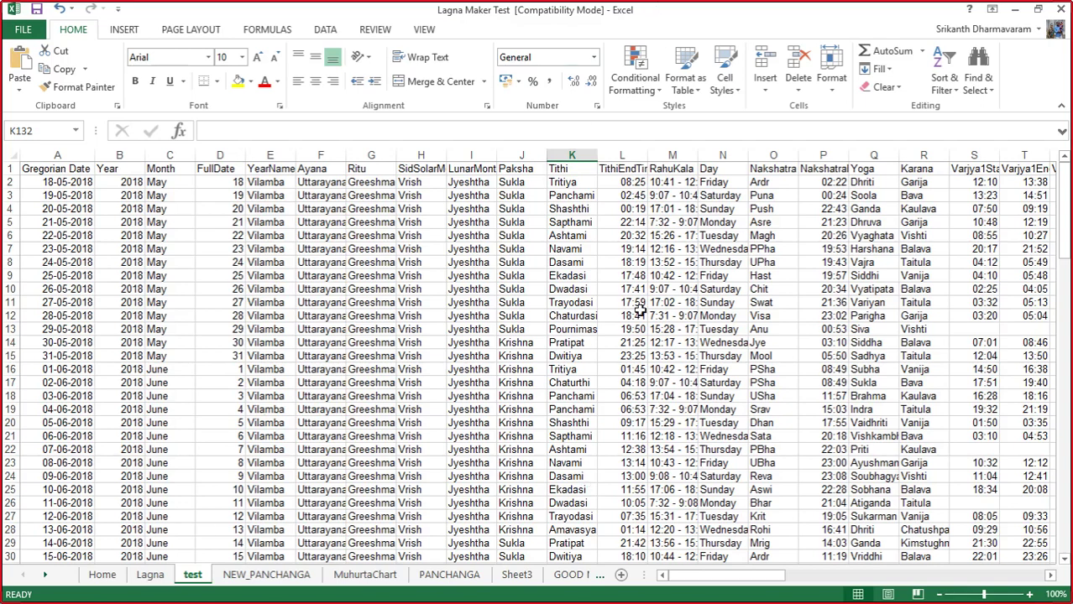
Step: Open the NEW_PANCHANGA sheet and display its header and first dates
left_click(266, 574)
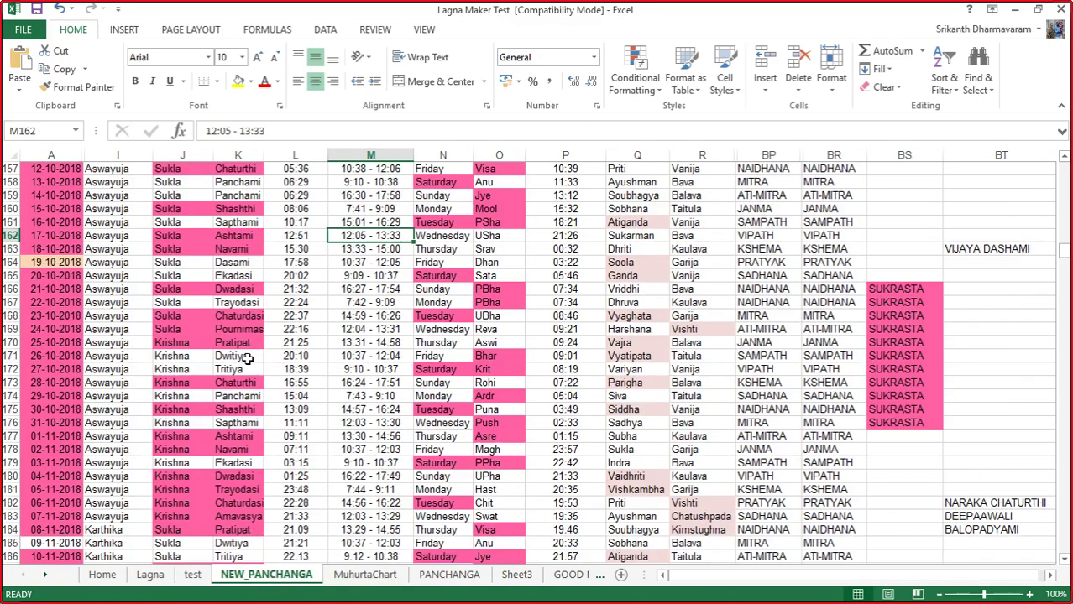
left_click(249, 359)
scroll(249, 369, "up", 16)
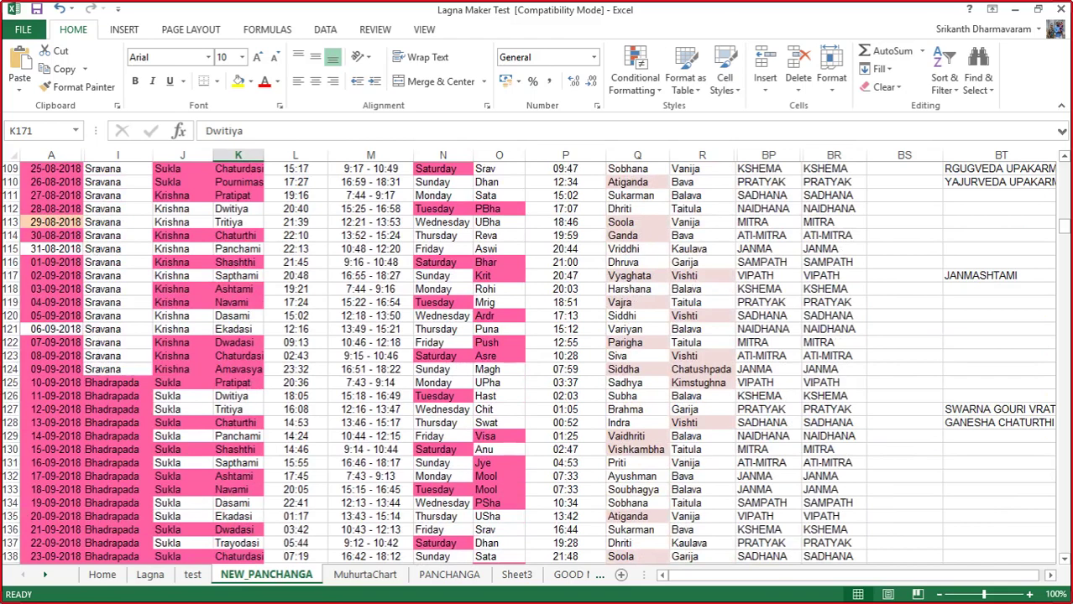
left_click_drag(1064, 228, 1064, 168)
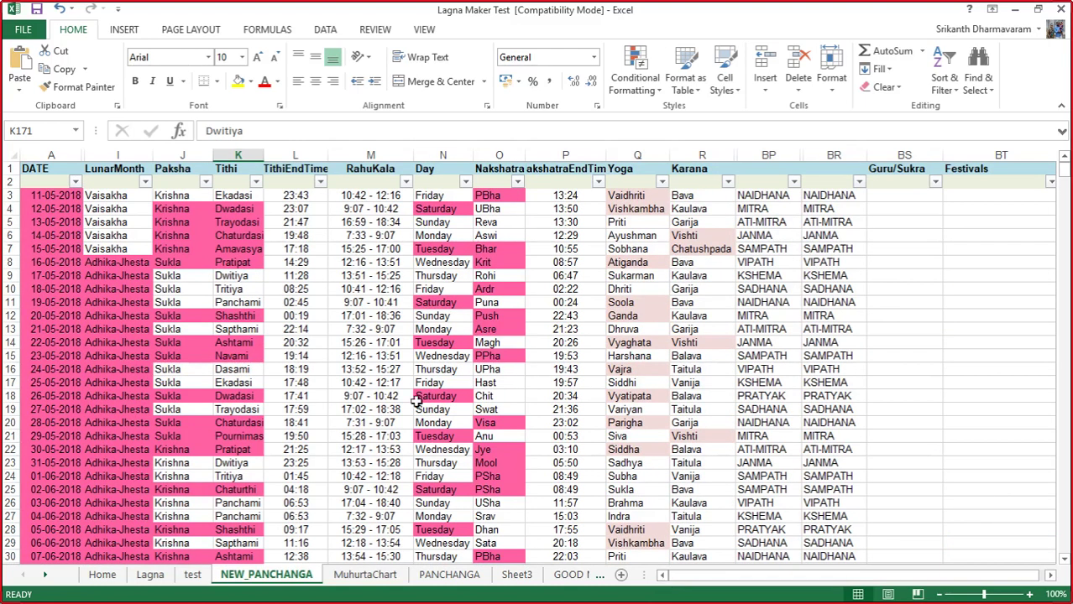
Step: Examine the 18-05-2018 row from its lunar month through Tithi and TithiEndTime to RahuKala
left_click(41, 302)
key("Up")
key("Right")
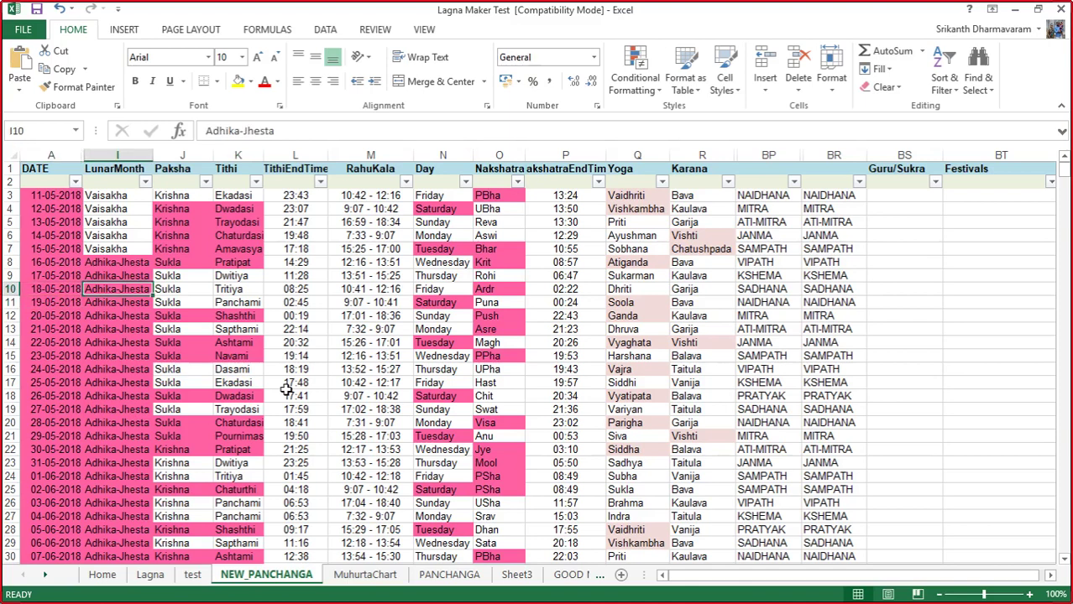
key("Right")
key("Right")
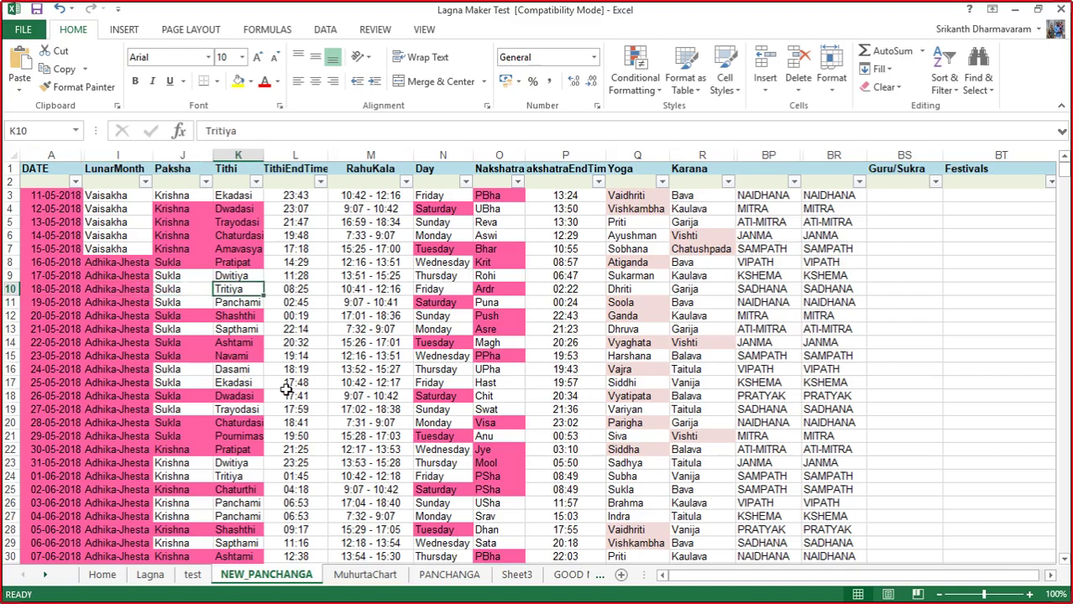
key("Right")
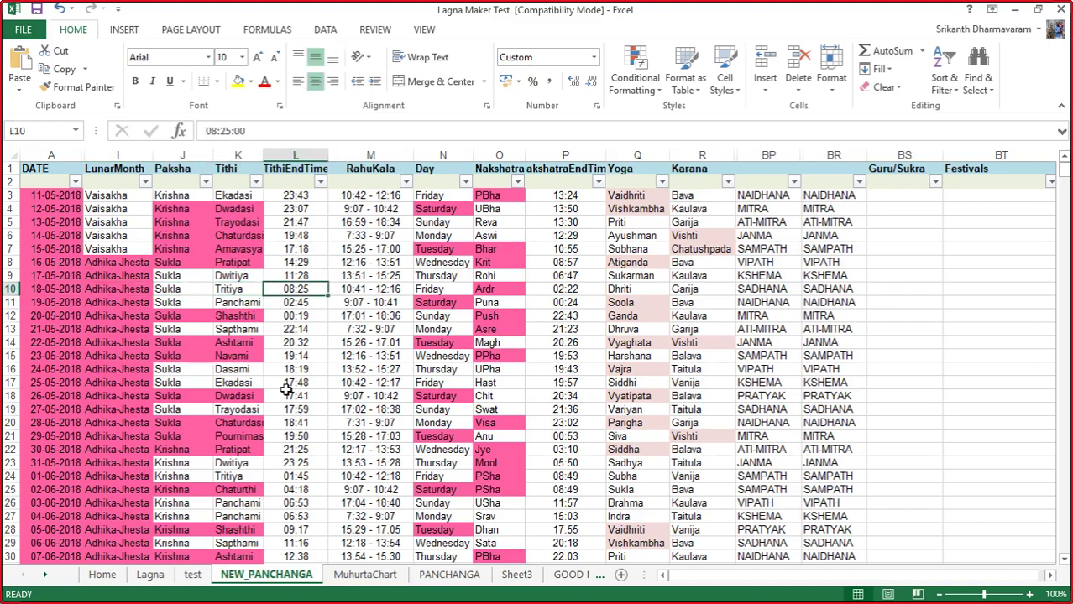
key("Right")
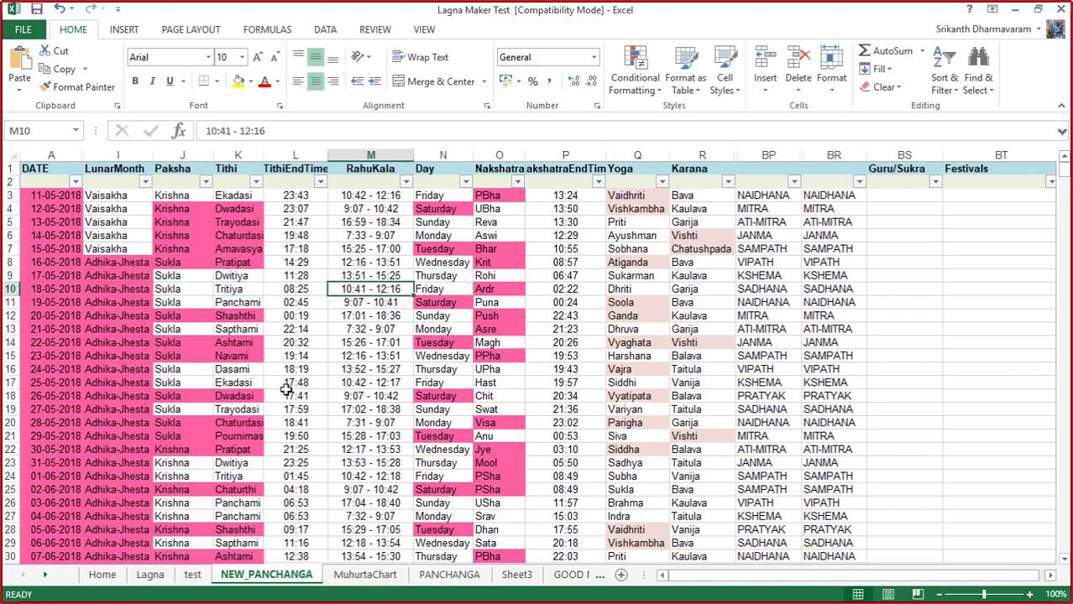
Step: Examine the 18-05-2018 row from Day through Karana, and inspect the CHOOSE formulas in columns BP and BR
key("Right")
key("Right")
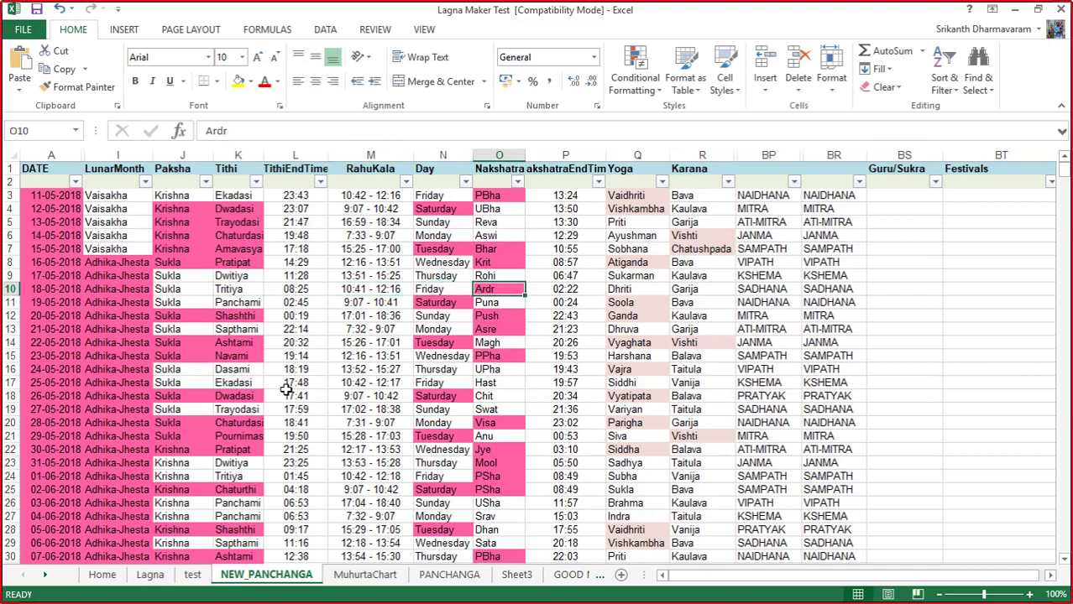
key("Right")
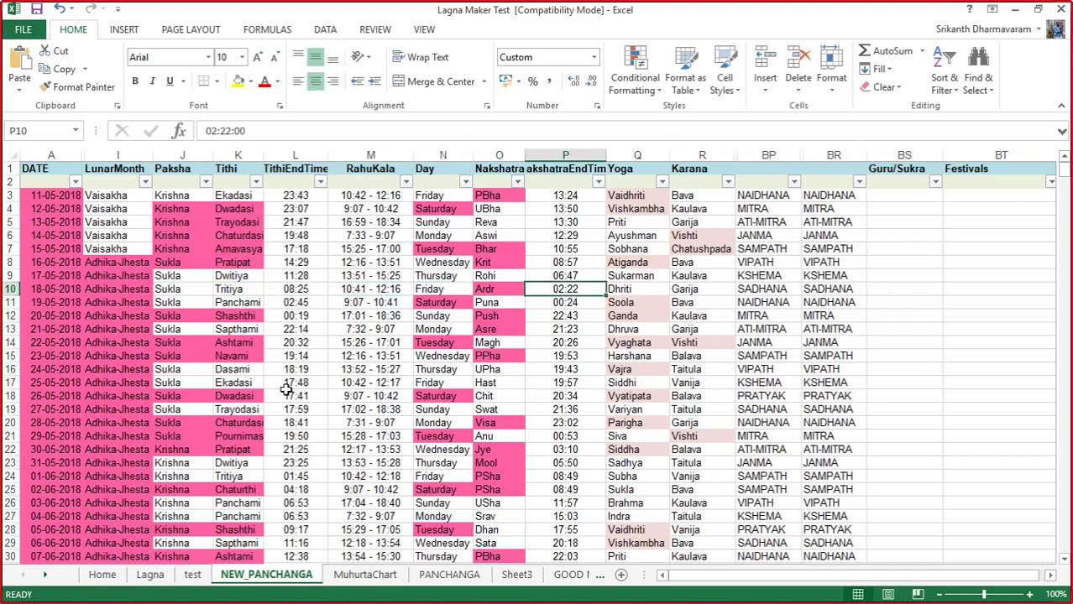
key("Right")
key("Right")
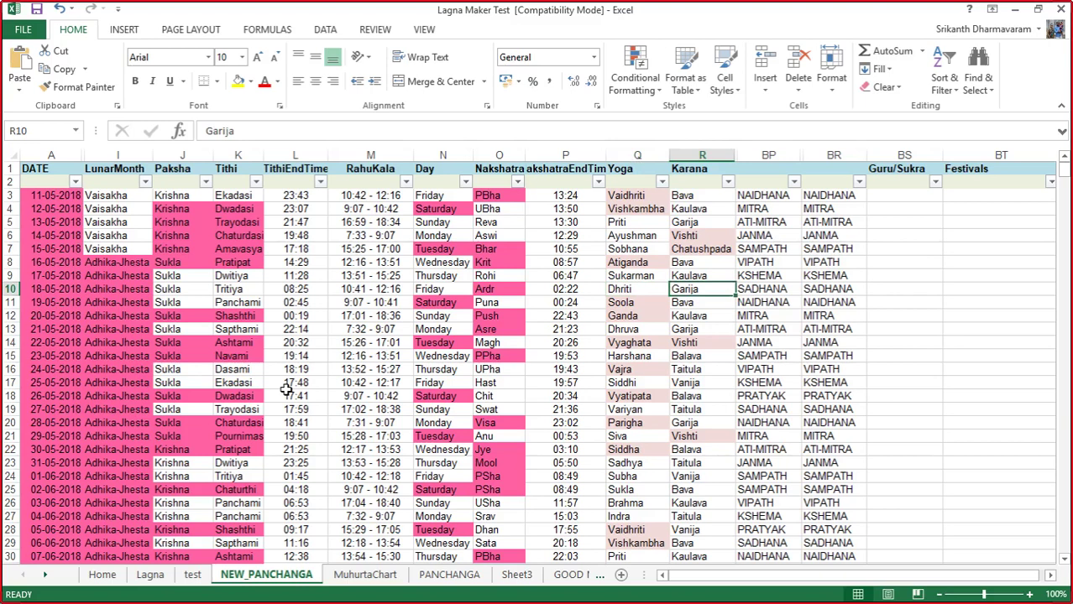
key("Right")
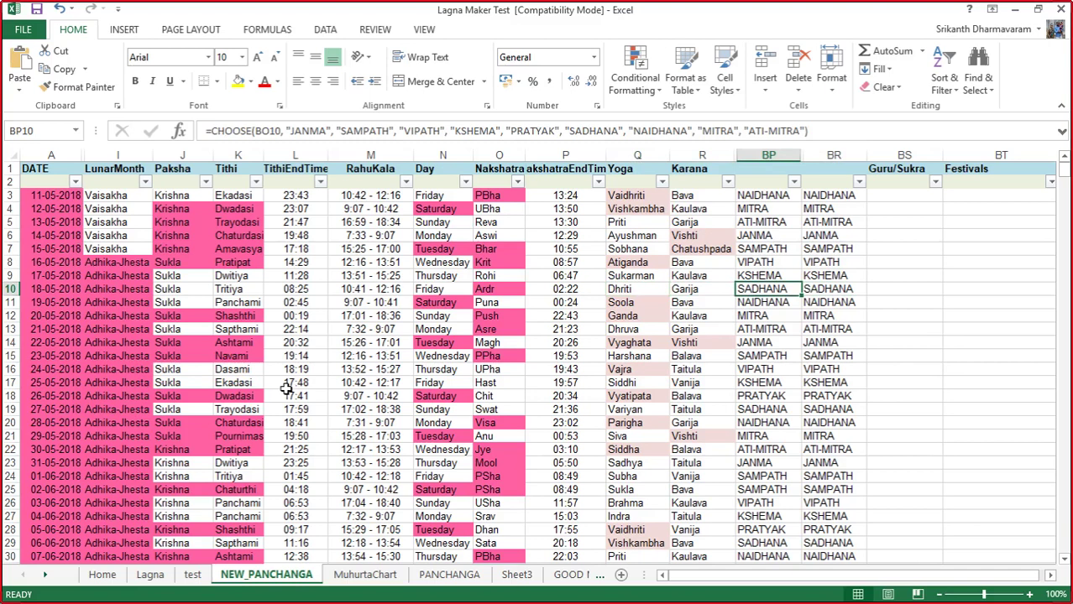
left_click(842, 272)
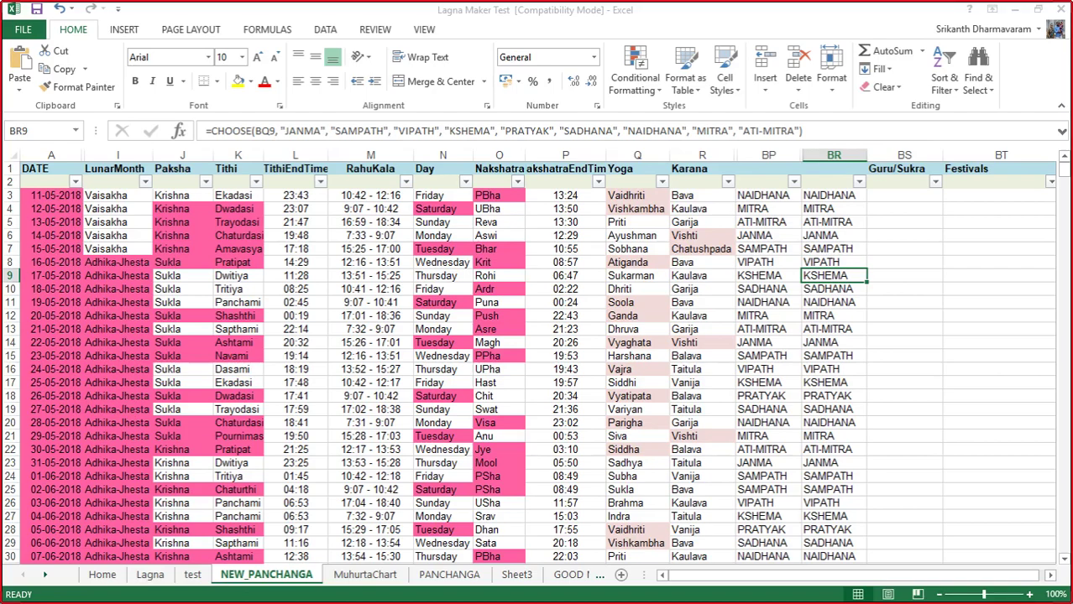
Step: Open the workbook's Visual Basic editor and examine the tarabala function in Module1
key("alt+F11")
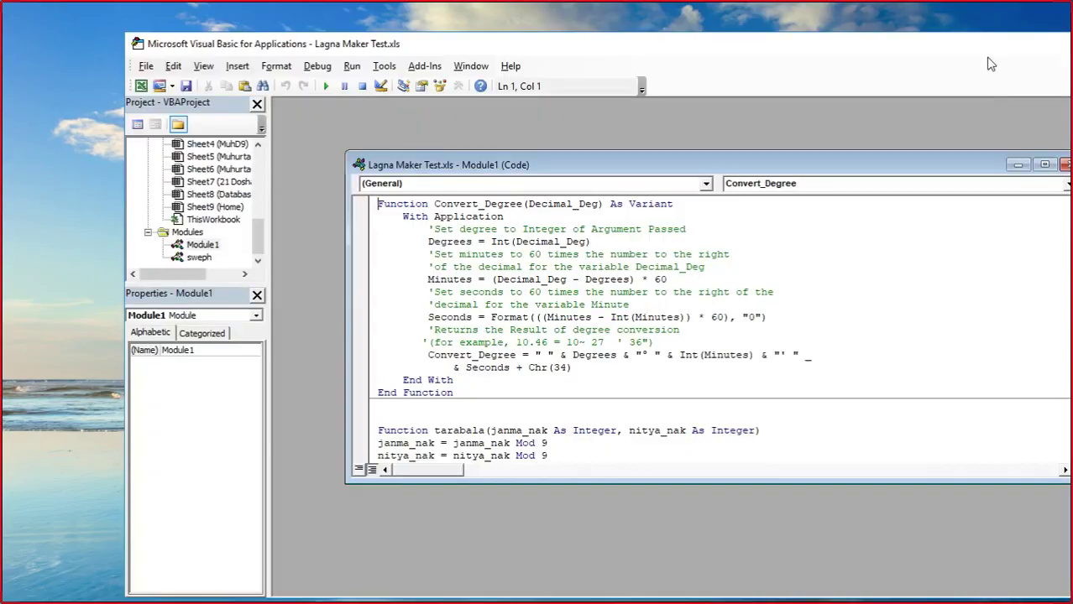
scroll(507, 413, "down", 2)
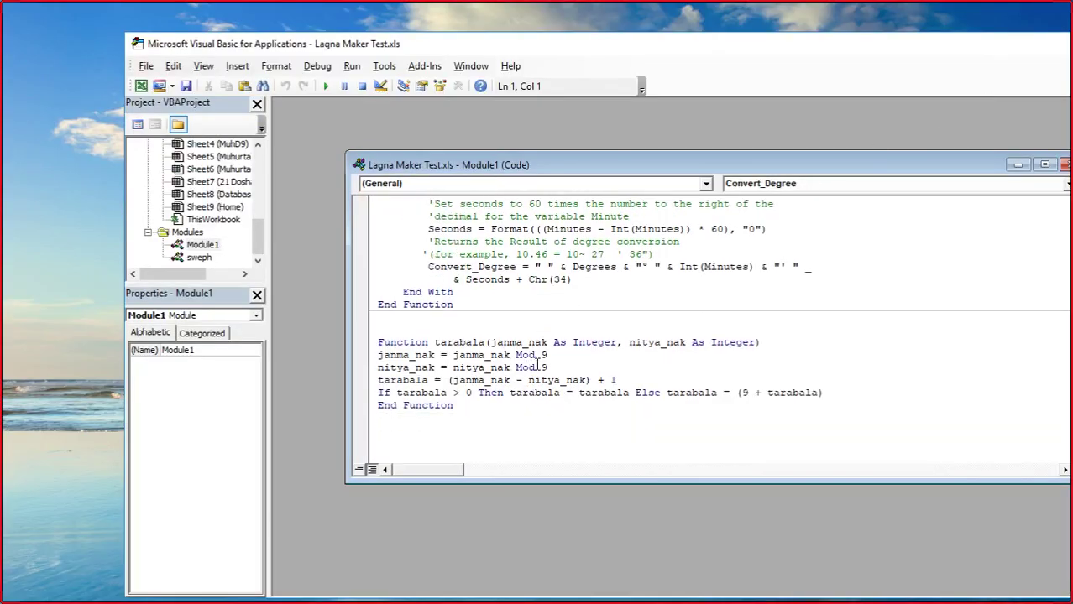
left_click_drag(377, 340, 460, 413)
left_click(532, 431)
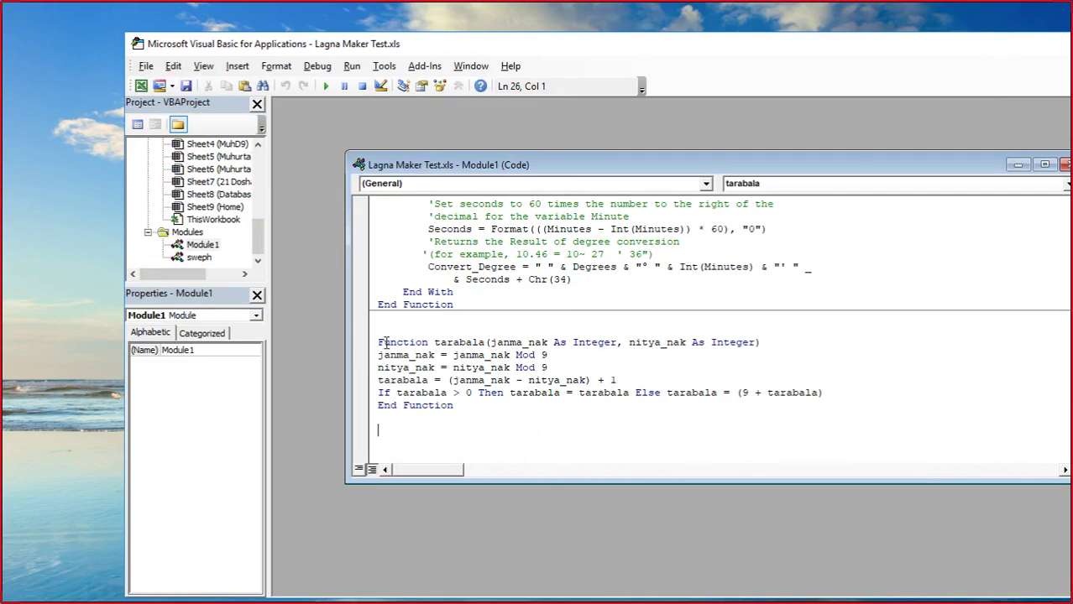
left_click_drag(380, 341, 487, 424)
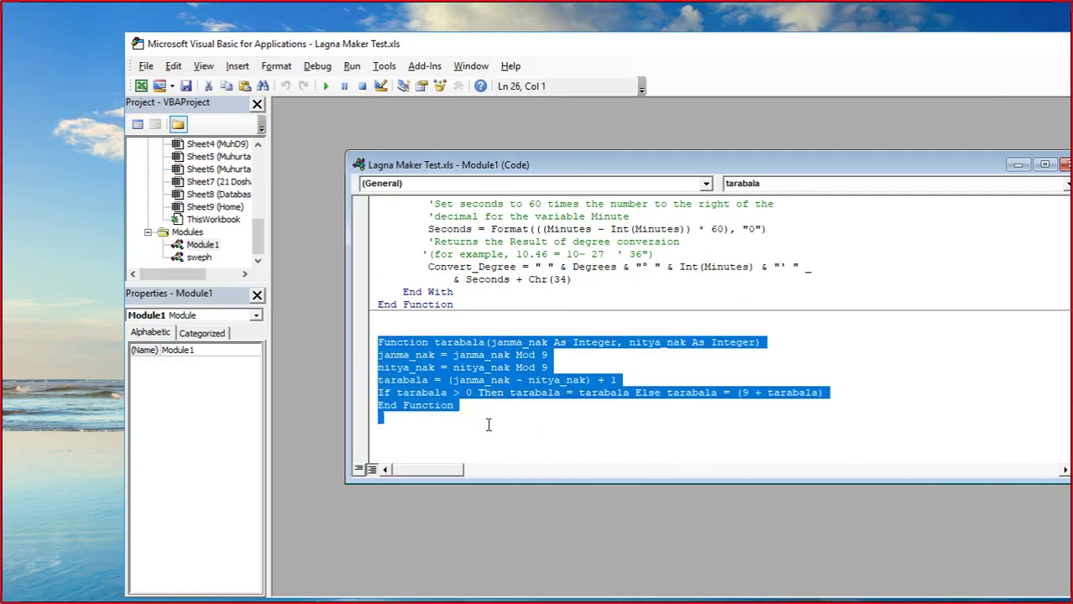
left_click(532, 428)
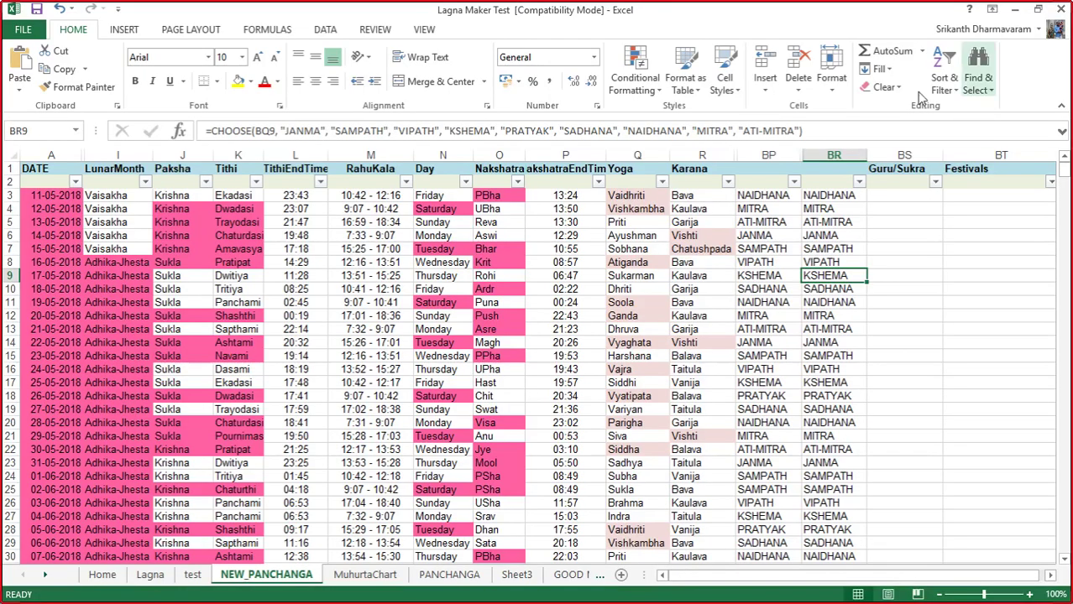
Step: Review the tarabala values in columns BP and BR and view column BP's filter choices without applying a filter
left_click(753, 198)
left_click_drag(753, 198, 820, 482)
left_click(925, 357)
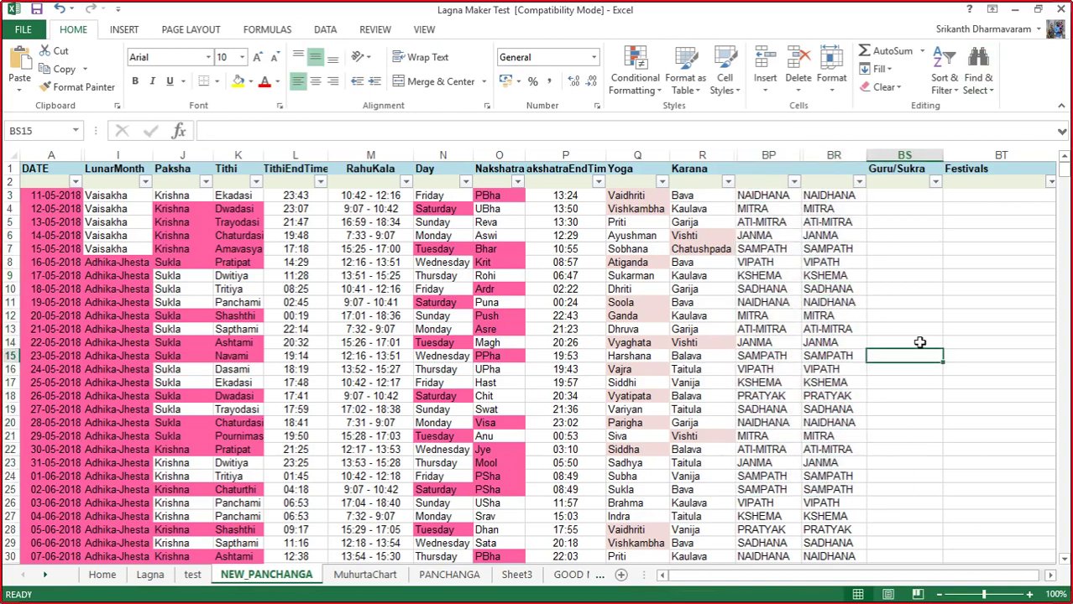
left_click(794, 182)
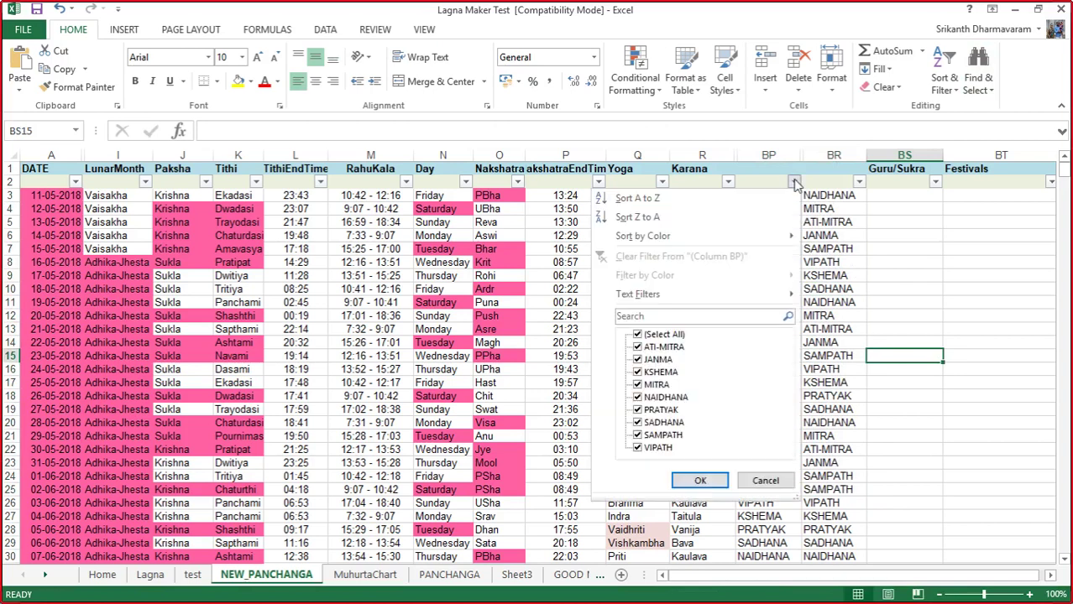
left_click(770, 479)
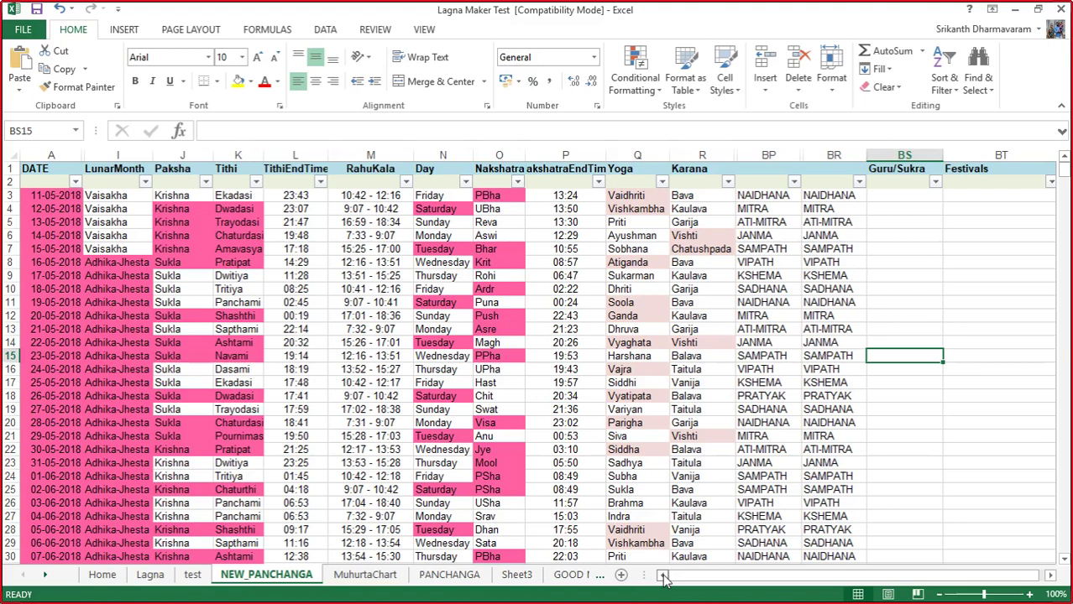
Step: Set the girl's Nakshatra to Mrig on the Home sheet
left_click(103, 575)
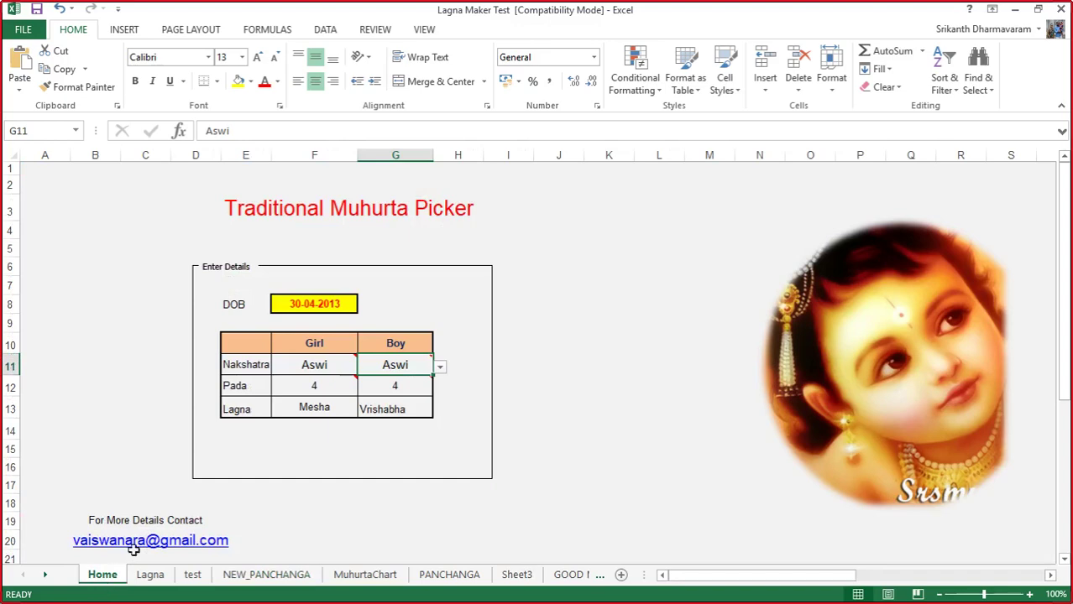
left_click(320, 362)
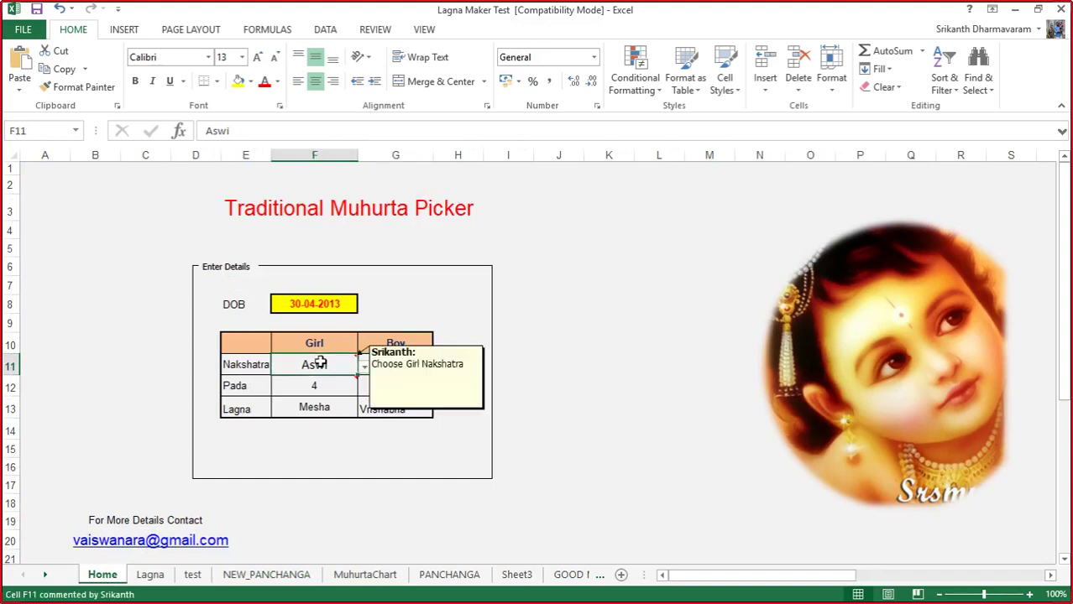
left_click(365, 366)
left_click(290, 421)
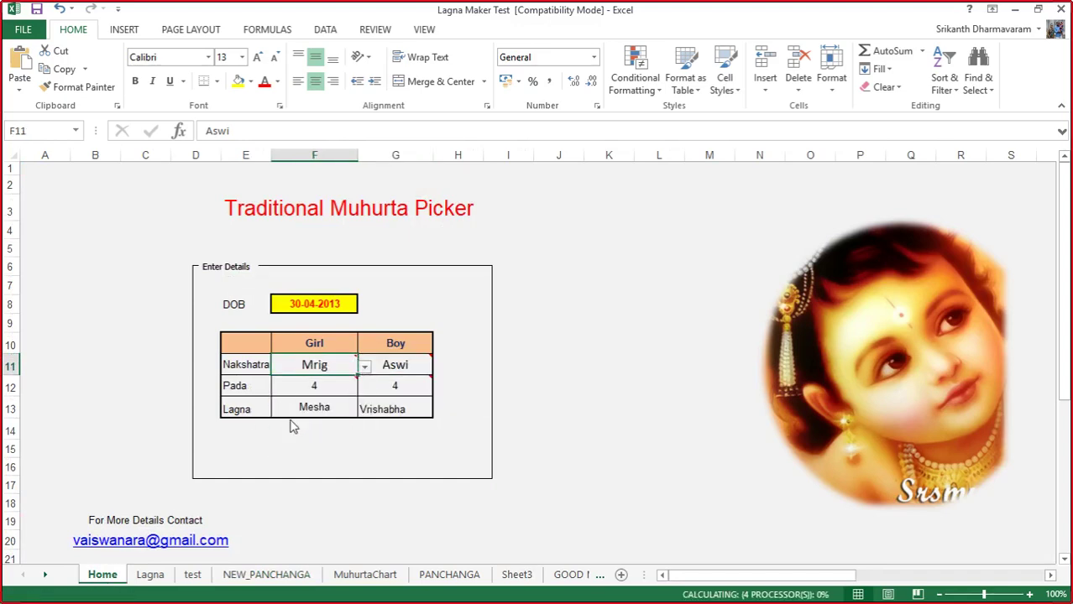
Step: Set the boy's Nakshatra to PSha and his Pada to 2
left_click(390, 364)
left_click(440, 369)
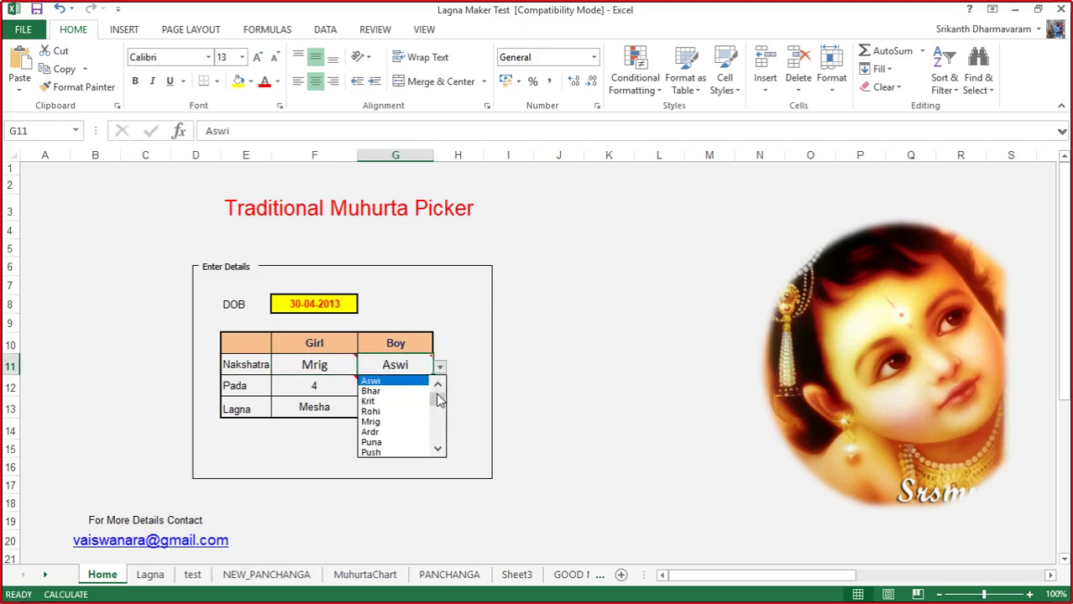
left_click_drag(438, 393, 437, 432)
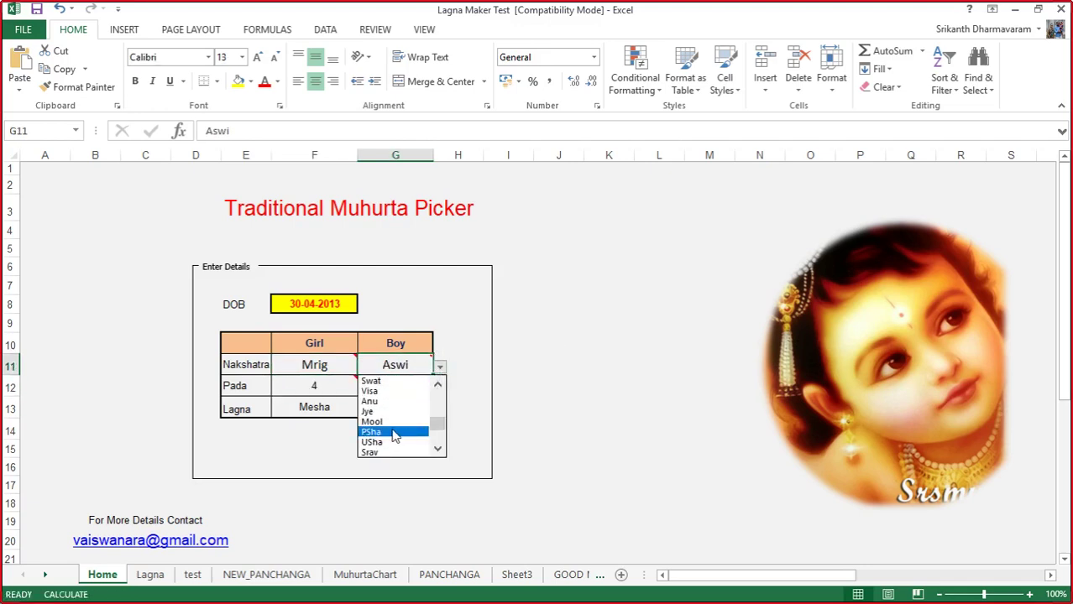
left_click(395, 432)
left_click(399, 384)
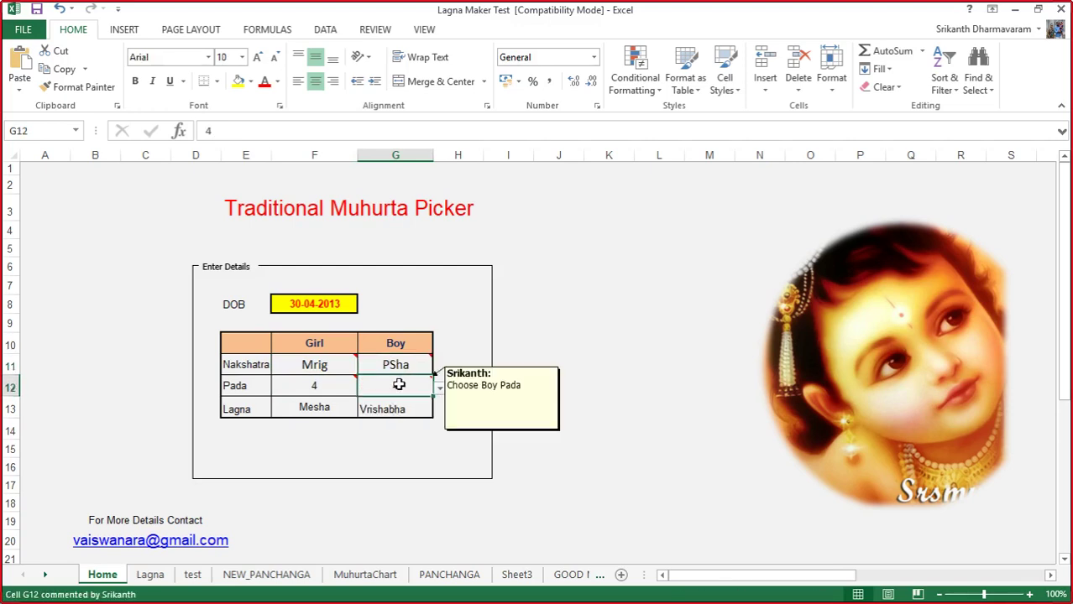
type("2")
key("Return")
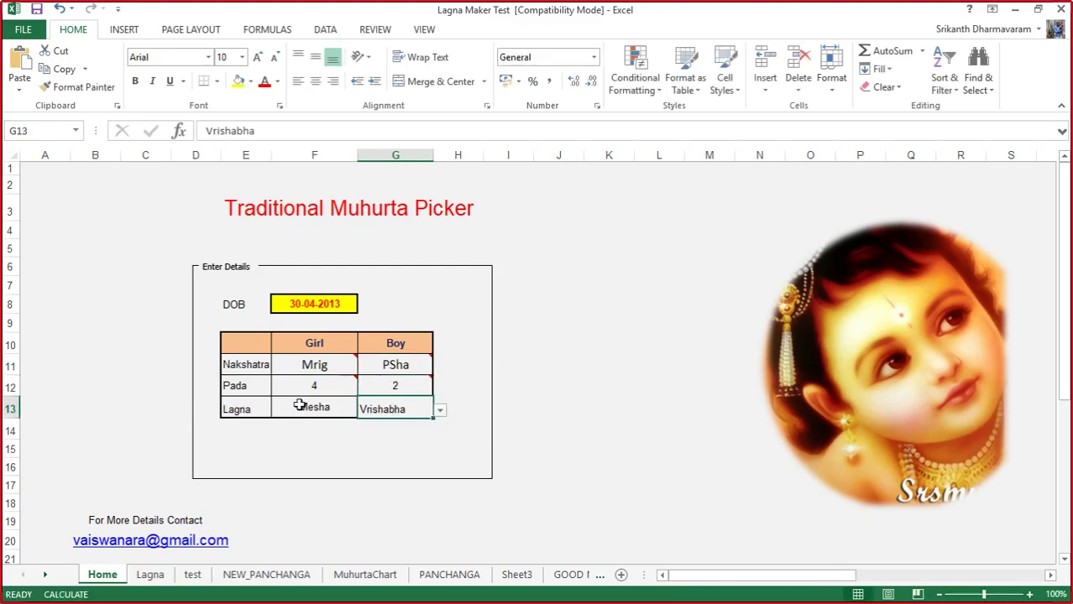
Step: Set the girl's Lagna to Simha and the boy's Lagna to Vruschika
left_click(299, 406)
left_click(364, 409)
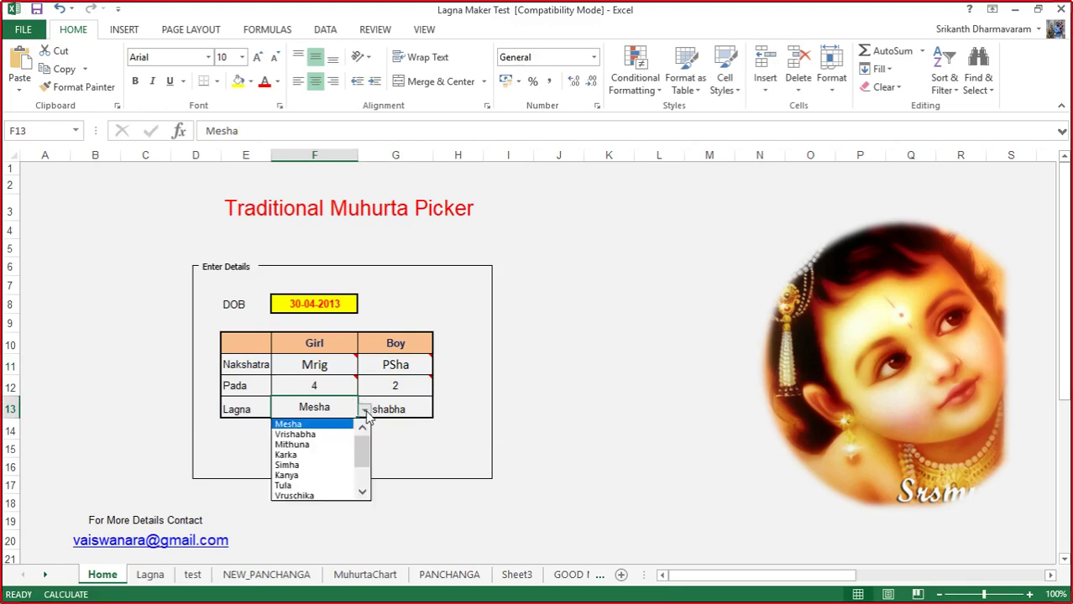
left_click(311, 464)
left_click(390, 421)
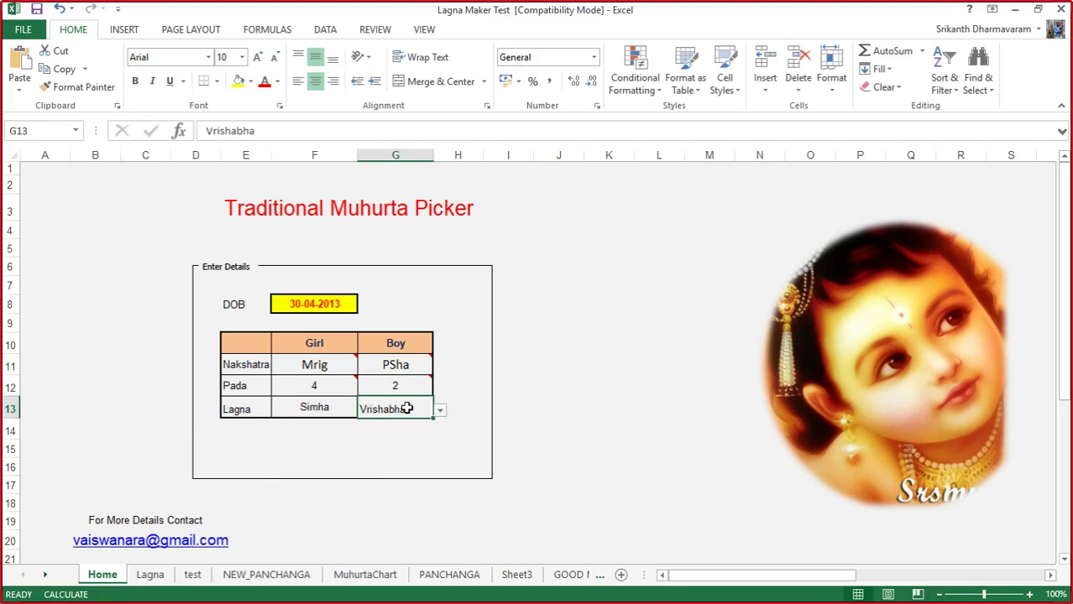
left_click(439, 411)
key("Escape")
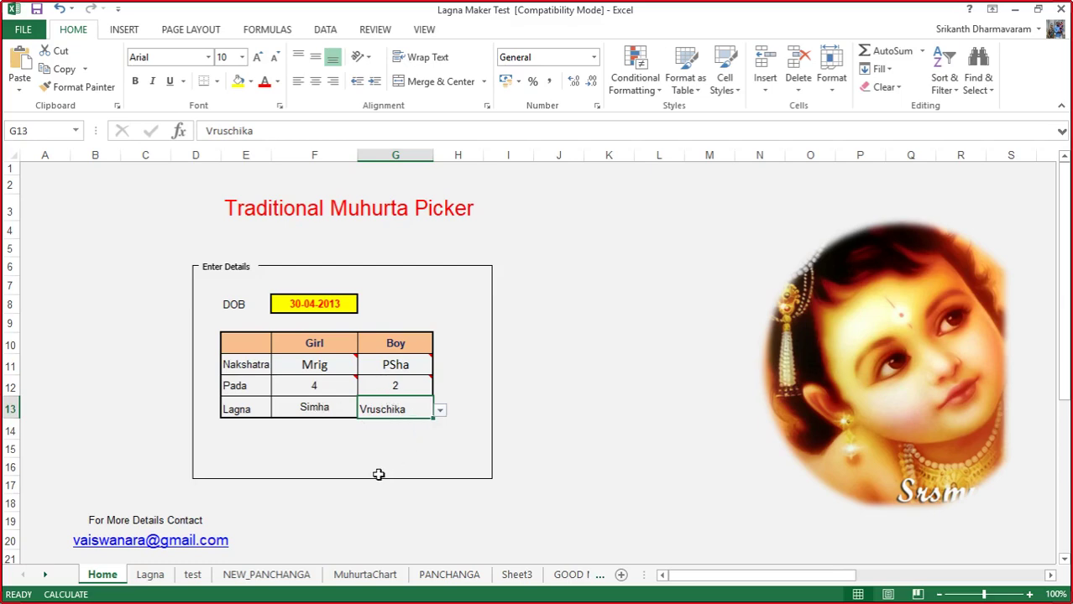
Step: Return to the NEW_PANCHANGA sheet and review the recalculated tarabala entries in columns BP and BR
left_click(265, 576)
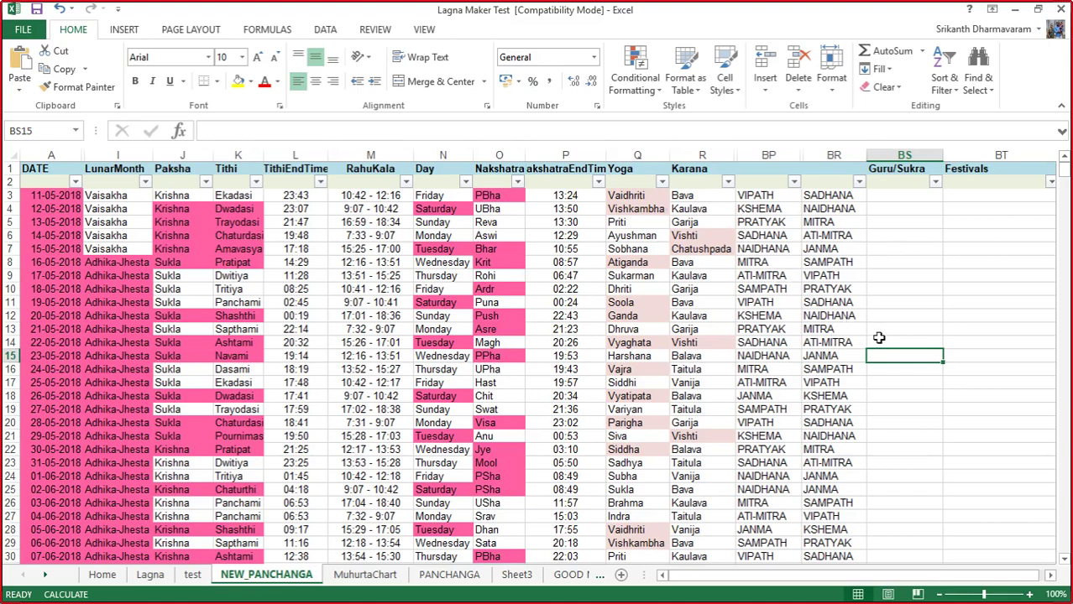
left_click_drag(755, 215, 831, 420)
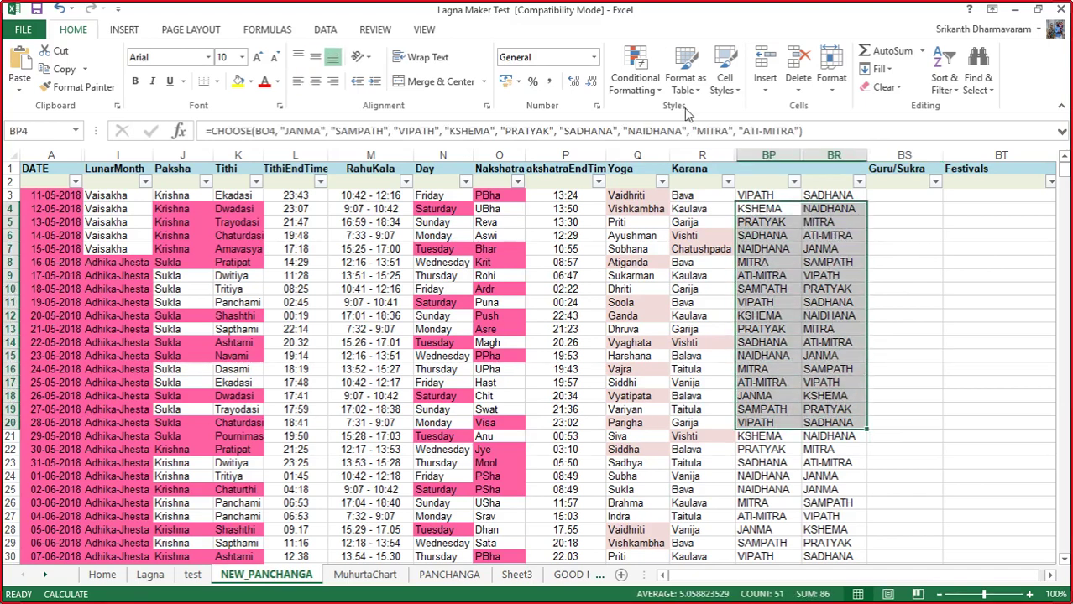
left_click(961, 263)
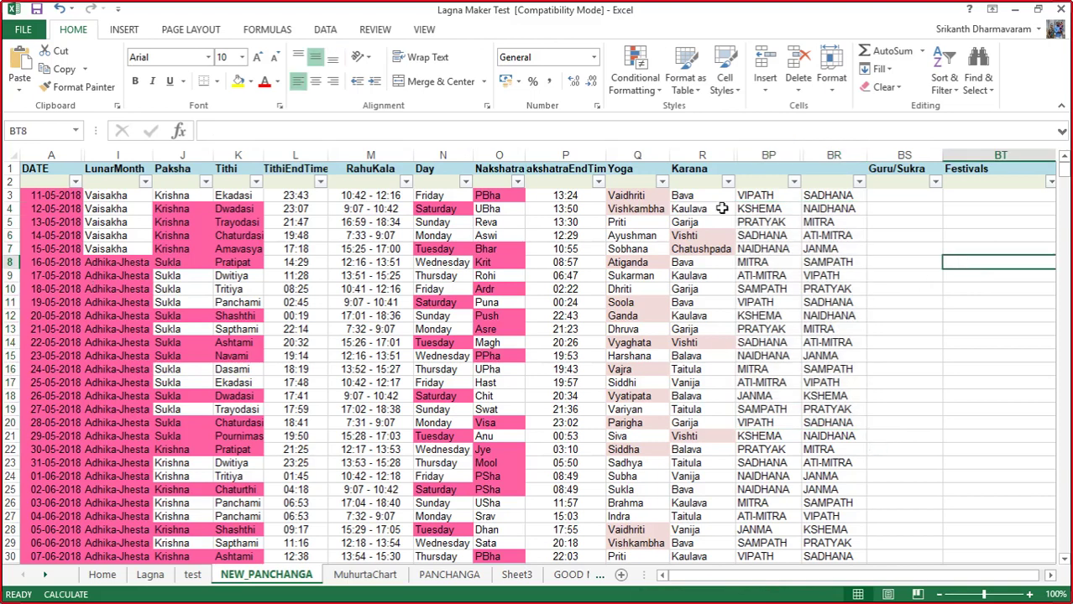
Step: Filter out the NAIDHANA rows in both tarabala columns, BP and BR
left_click(793, 182)
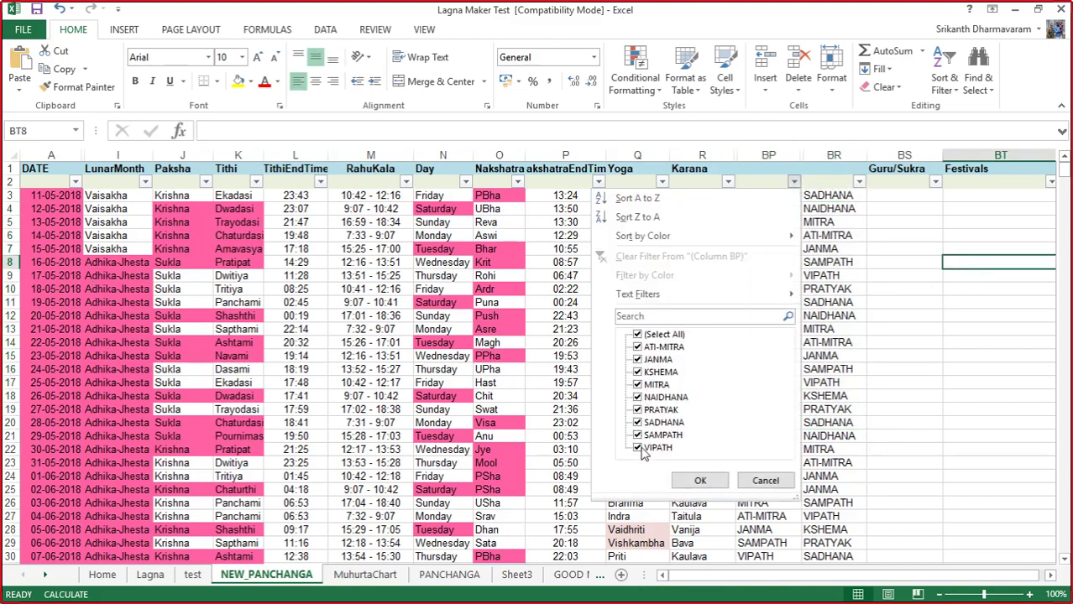
left_click(638, 399)
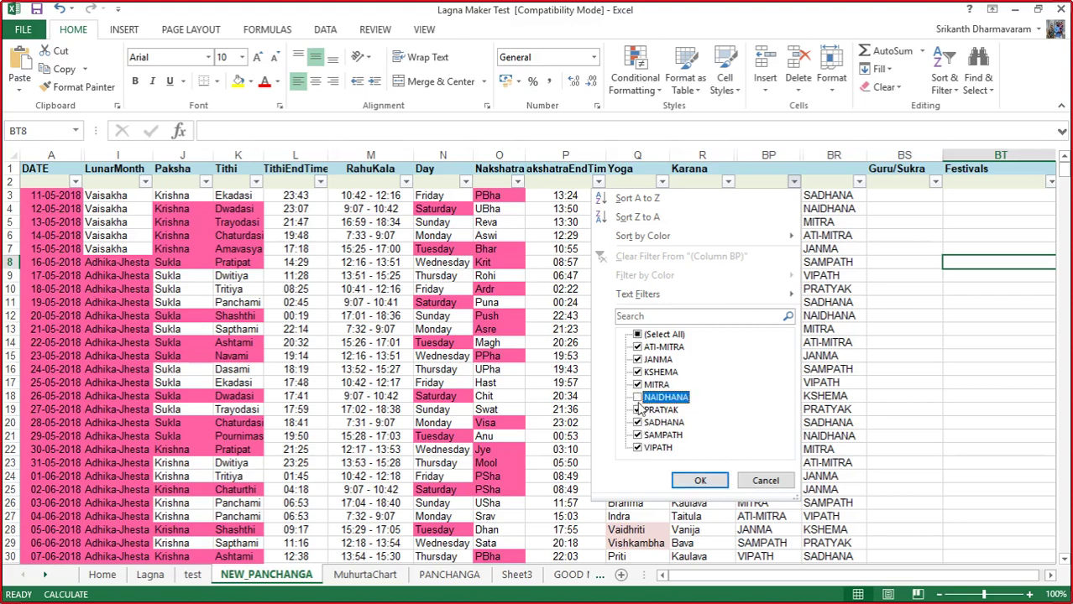
left_click(699, 480)
left_click(858, 182)
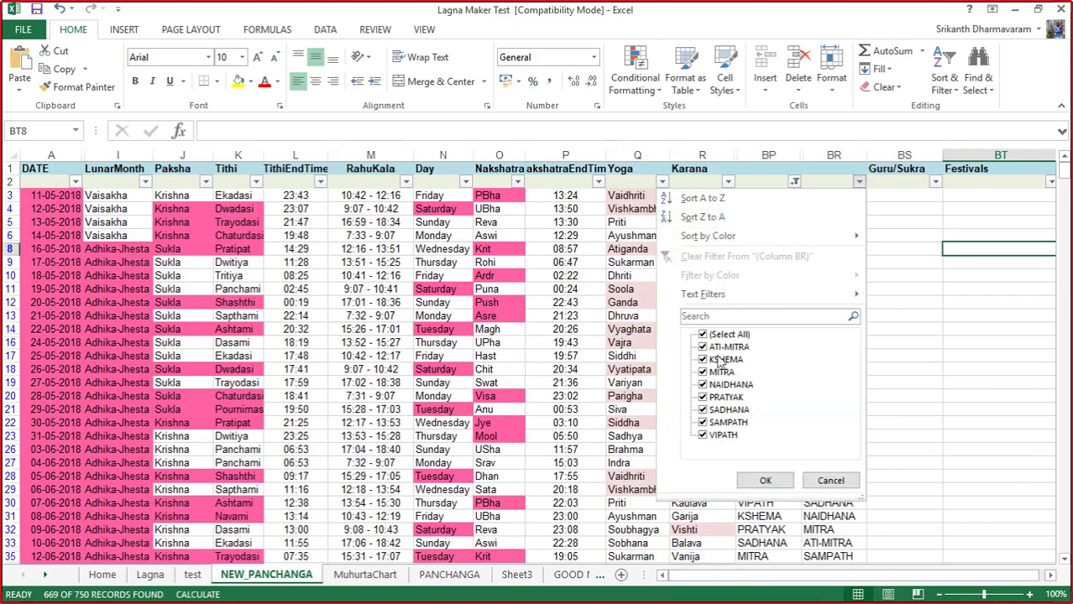
left_click(703, 385)
left_click(750, 481)
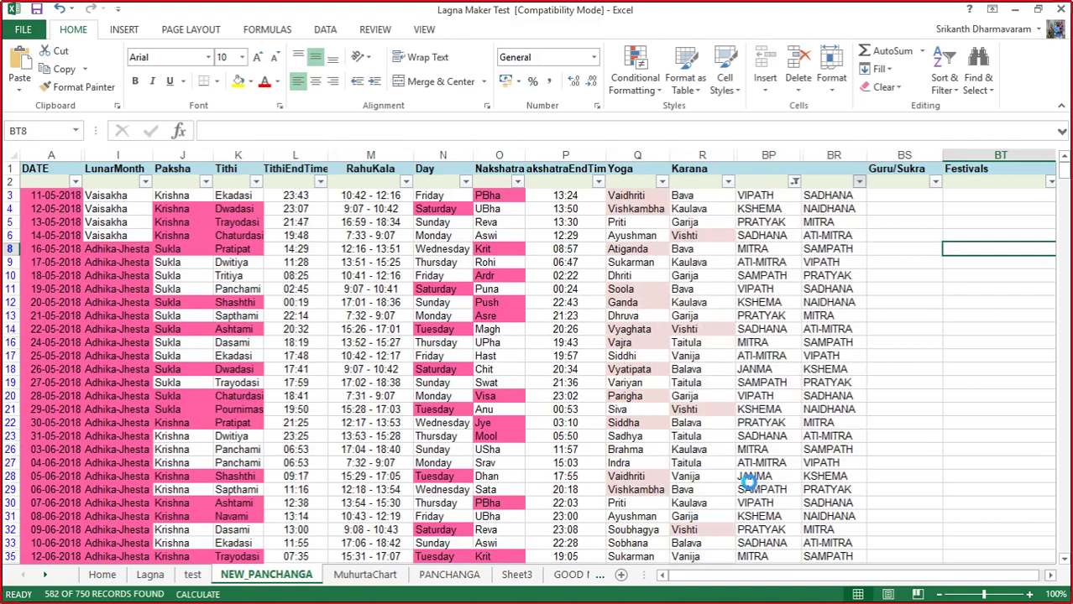
left_click(952, 402)
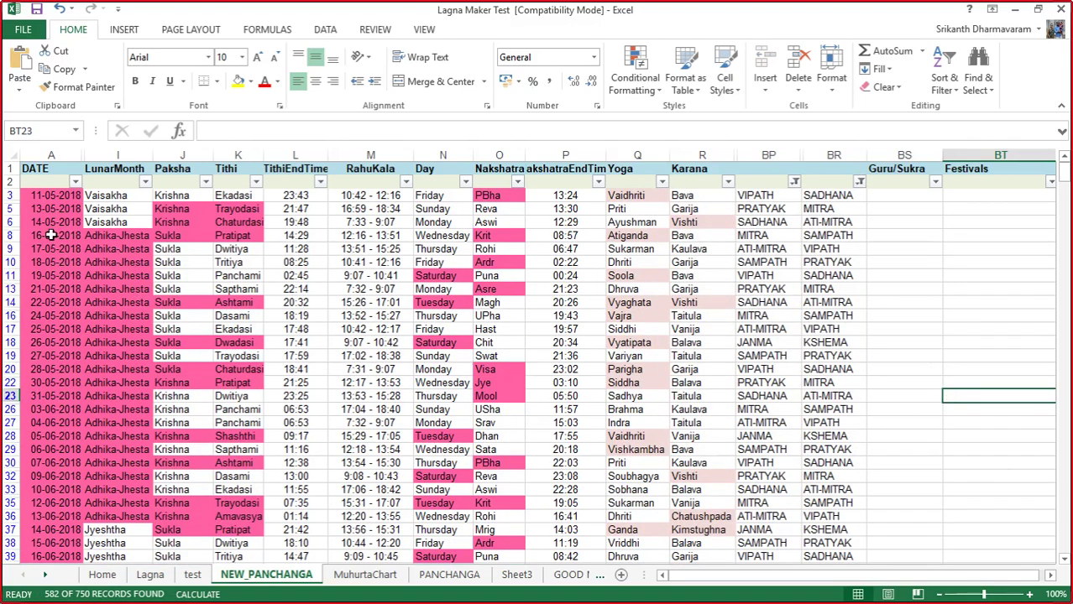
Step: Review the pink-marked dates in the DATE column from 13-05-2018 through mid-June 2018
left_click_drag(50, 235, 793, 505)
left_click(44, 261)
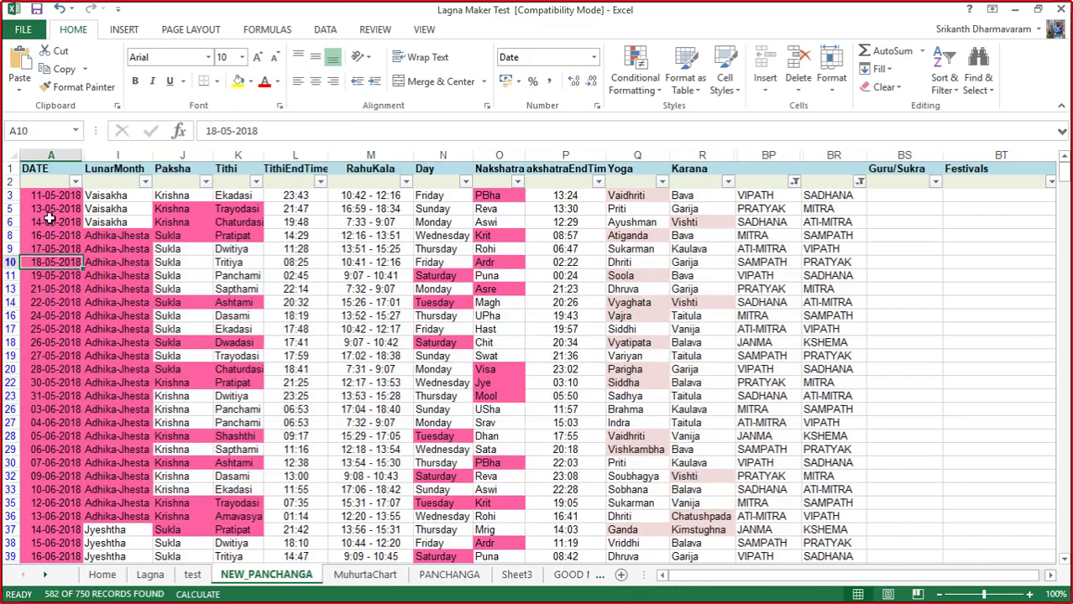
left_click_drag(50, 209, 42, 556)
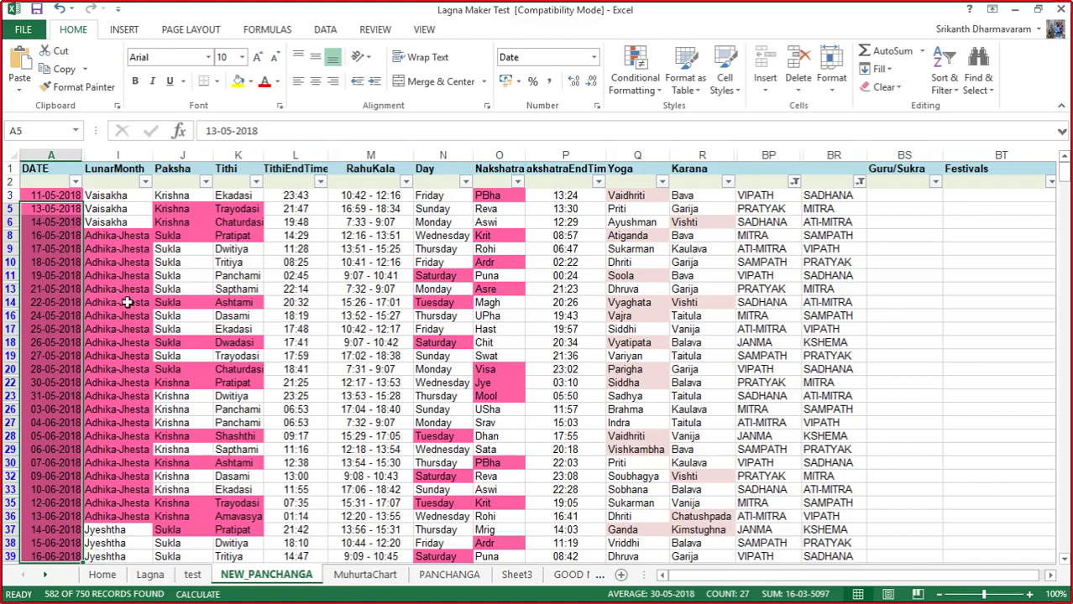
left_click(151, 375)
left_click_drag(56, 209, 29, 504)
scroll(29, 505, "down", 3)
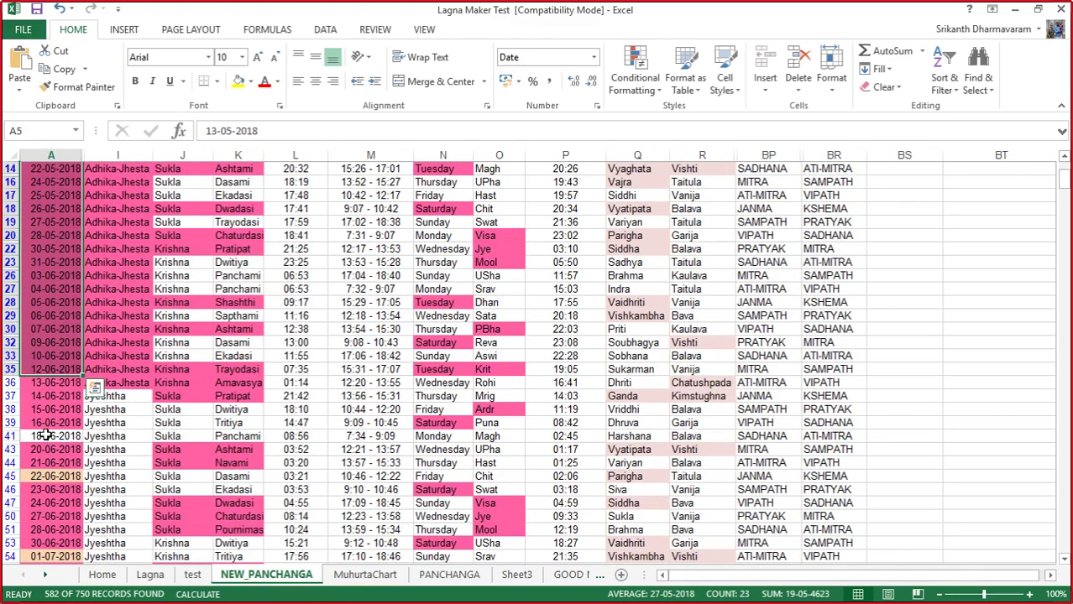
Step: Examine the 18-06-2018 row's lunar month, paksha, tithi, day, nakshatra, yoga, karana and both tarabala entries
left_click(47, 436)
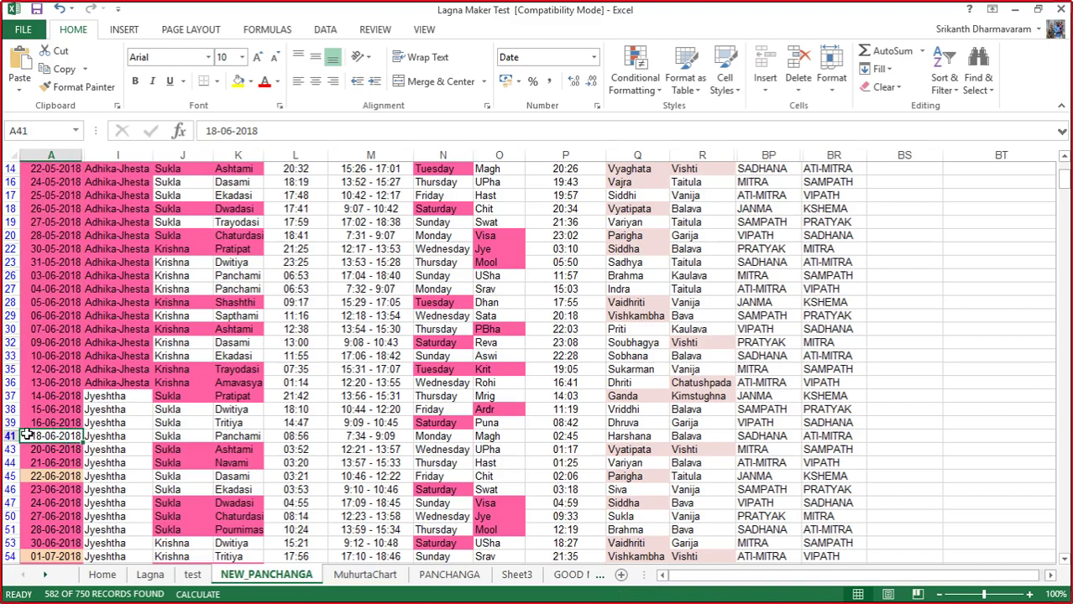
left_click(115, 435)
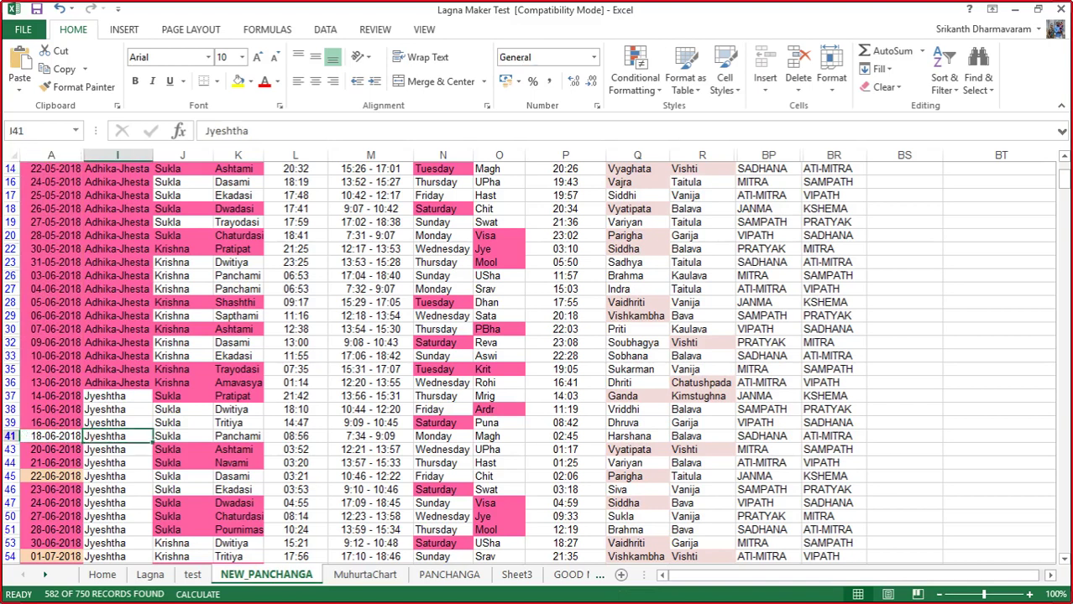
left_click(182, 436)
left_click(238, 435)
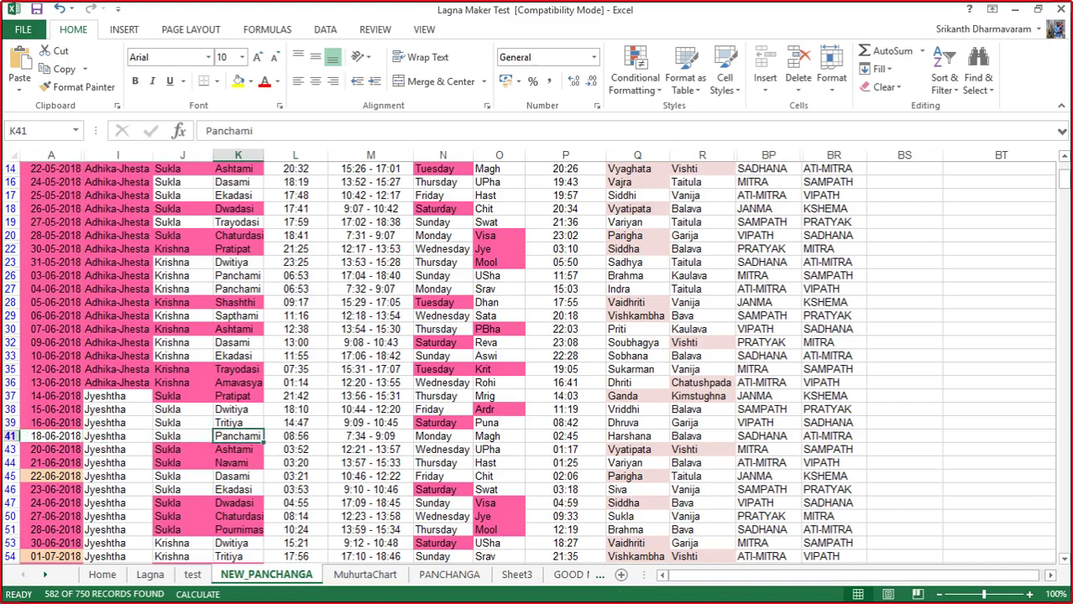
left_click(443, 435)
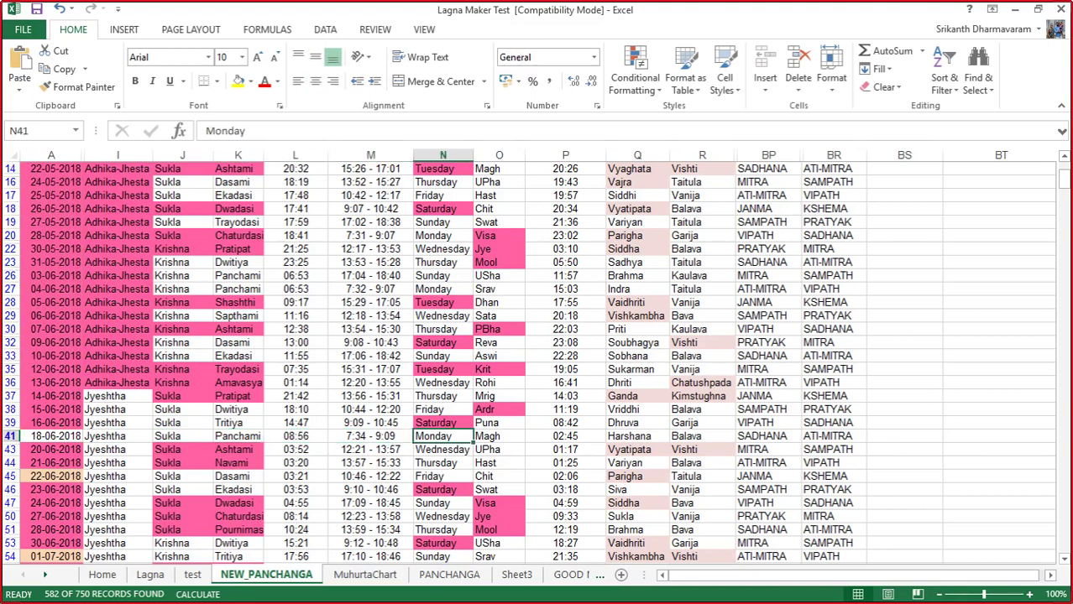
left_click(498, 436)
left_click(565, 436)
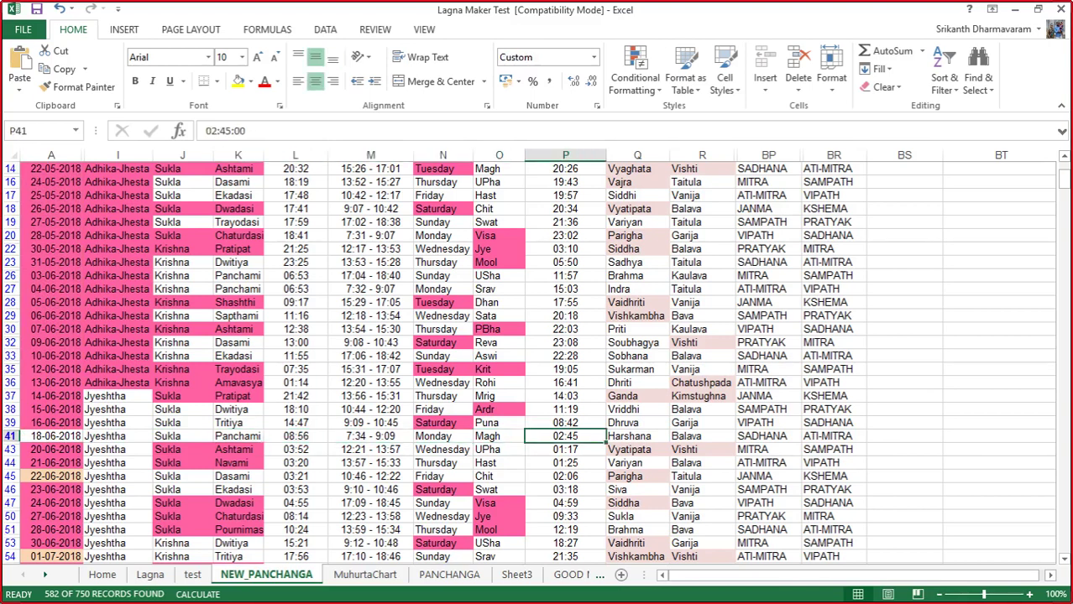
left_click(637, 436)
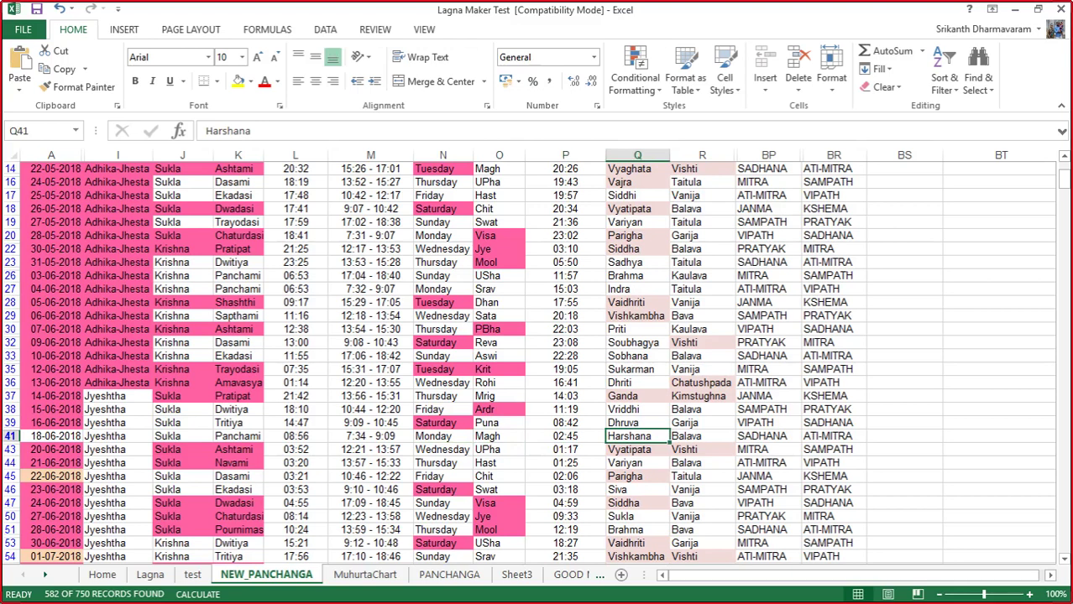
left_click(701, 435)
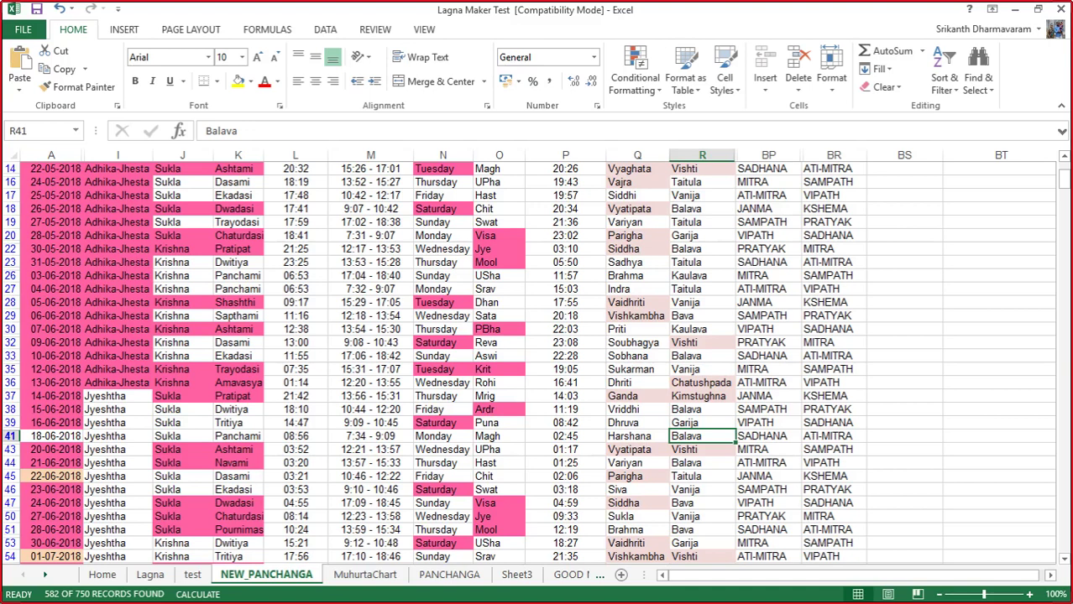
left_click(768, 435)
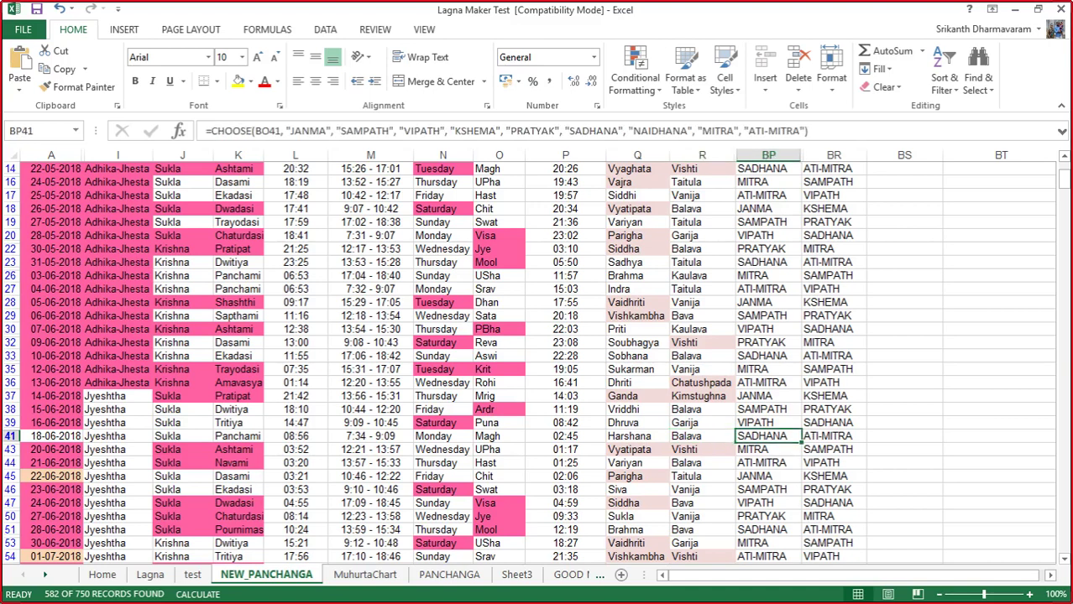
left_click(834, 435)
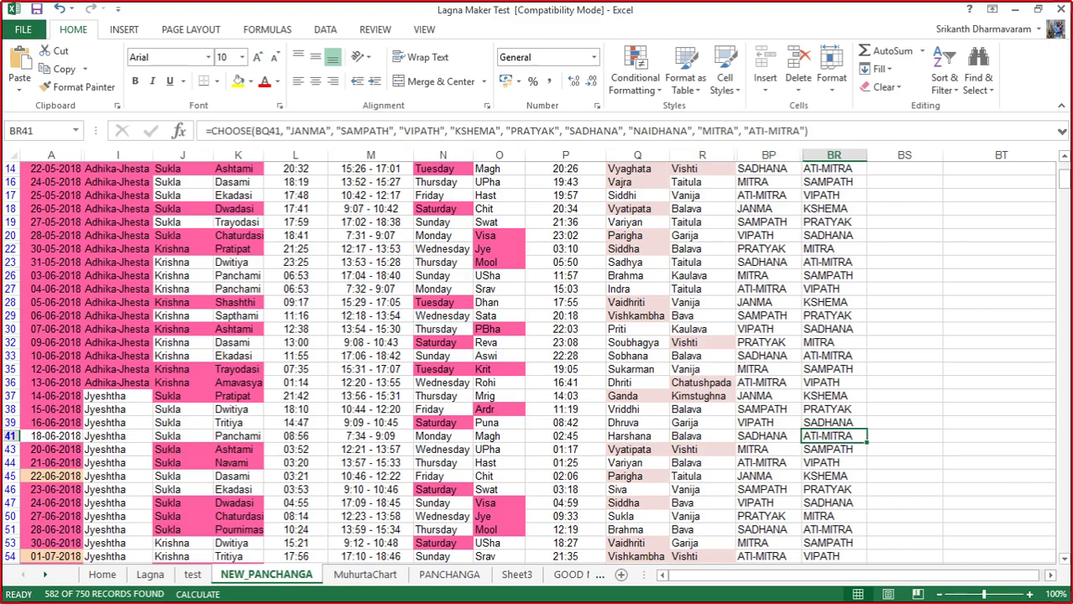
left_click(768, 435)
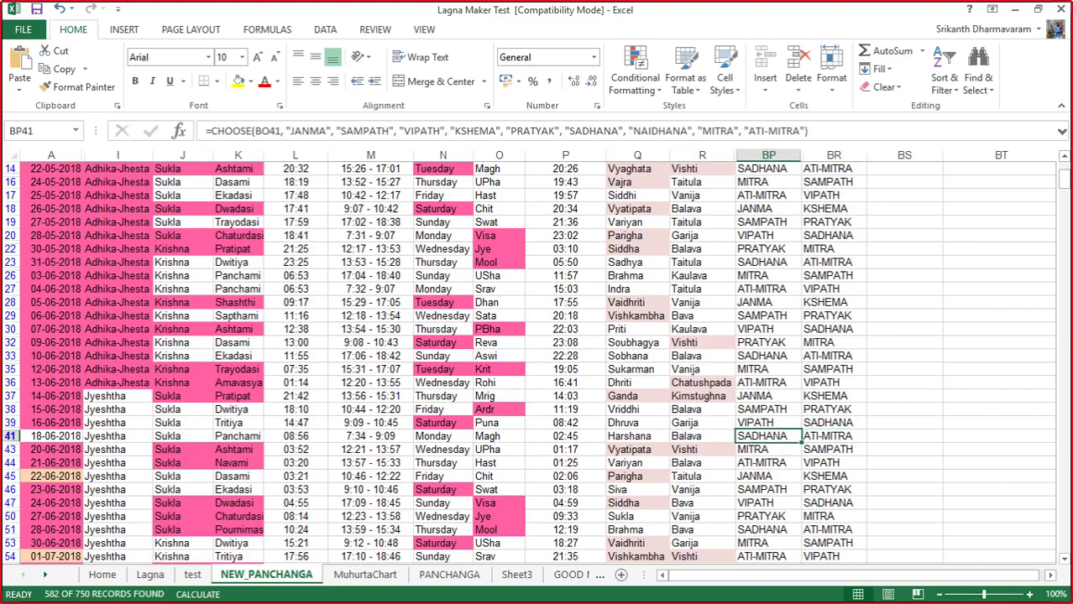
left_click(833, 436)
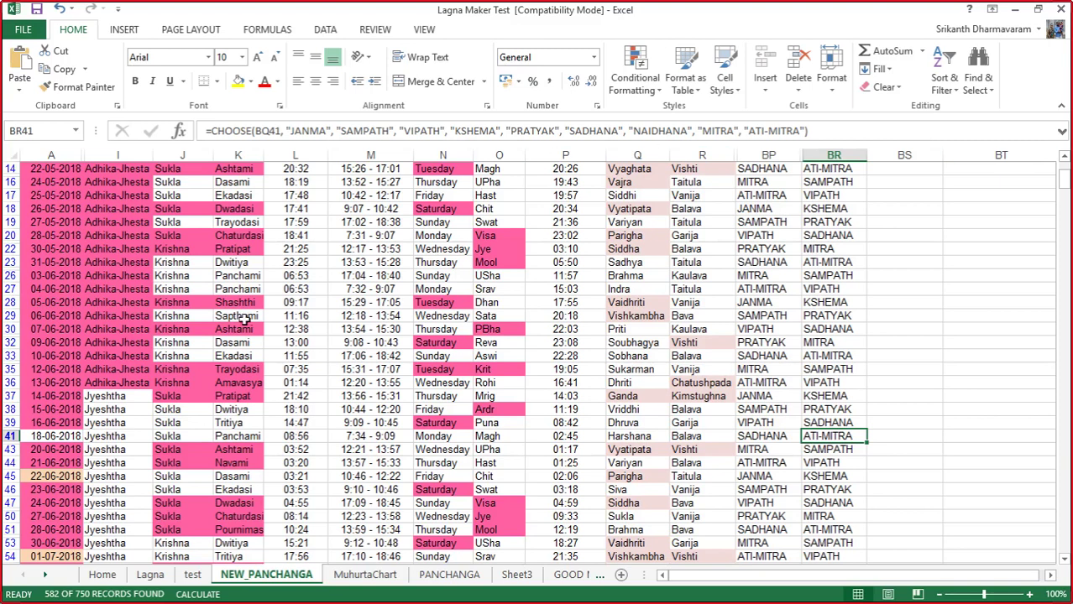
Step: Examine the orange-marked 22-06-2018 row across its panchanga columns through both tarabala entries
left_click(36, 475)
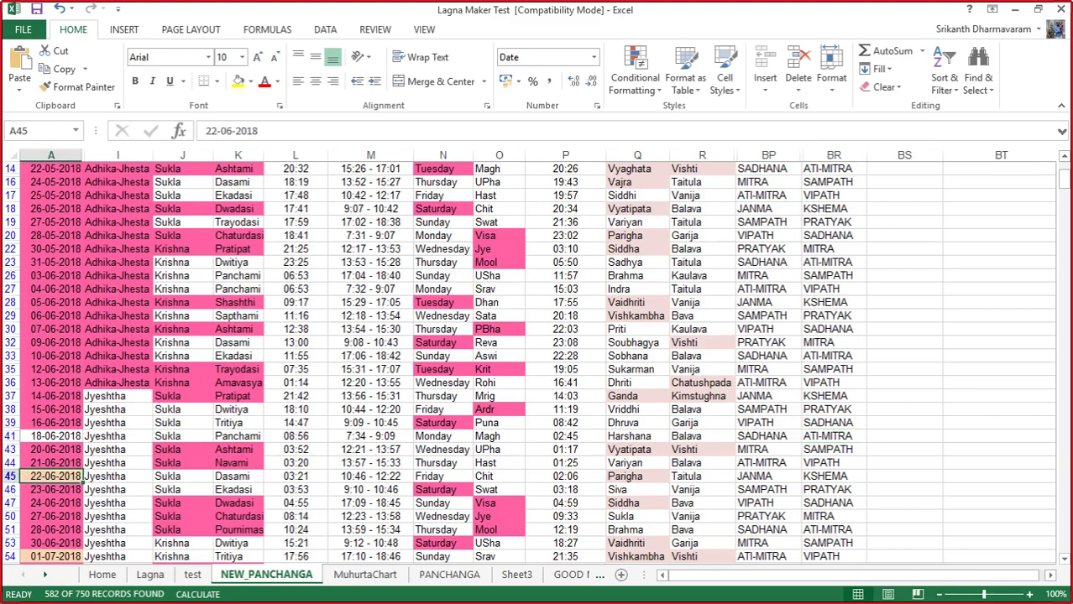
key("Right")
key("Right")
key("Right")
key("Right")
key("Right")
key("Right")
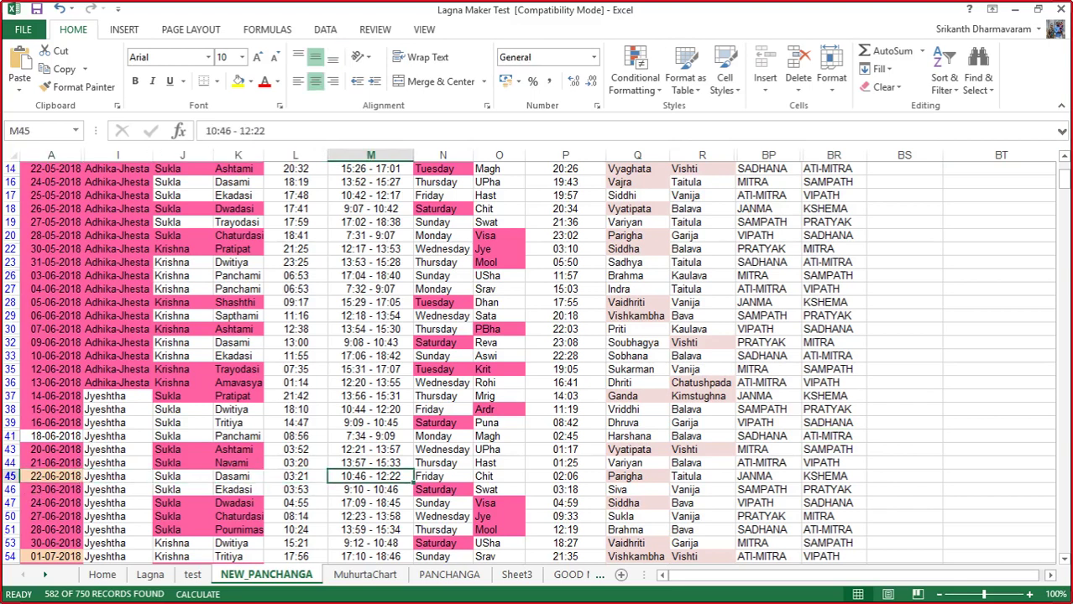
key("Right")
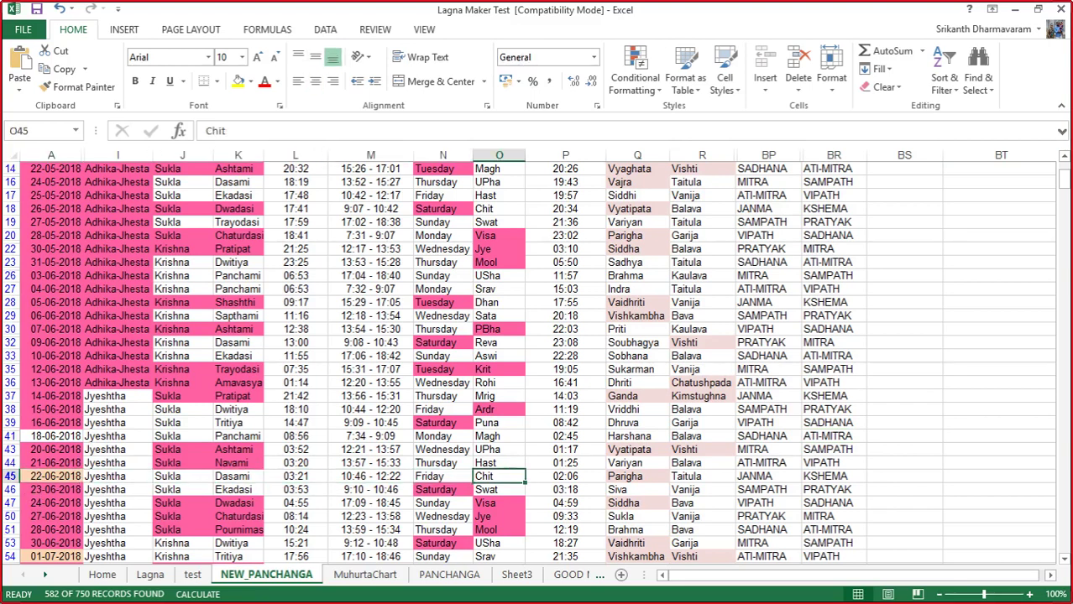
key("Right")
key("Right")
key("Right")
key("Right")
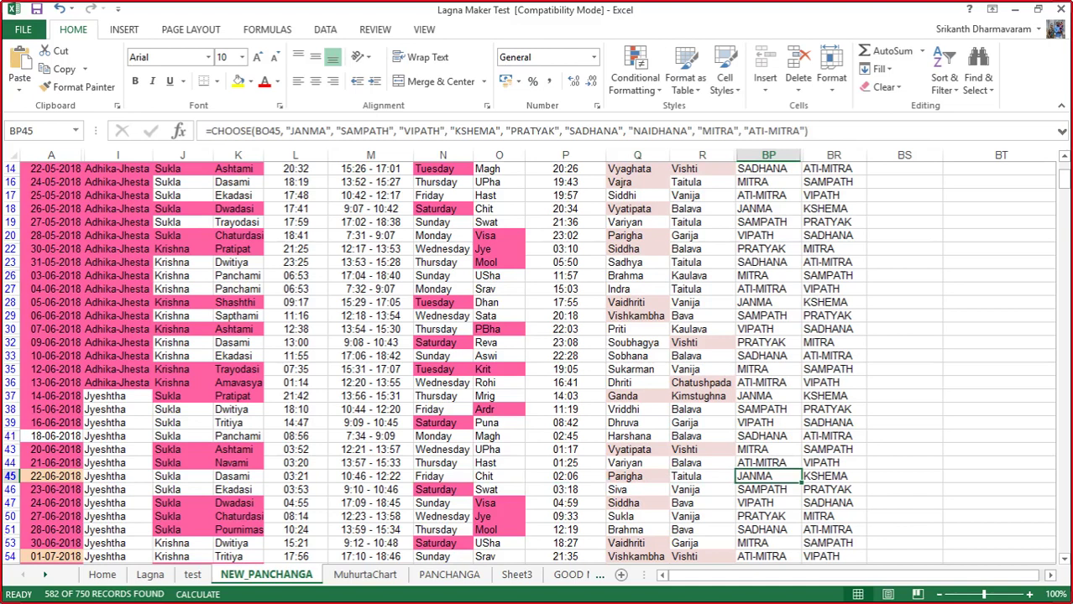
key("Right")
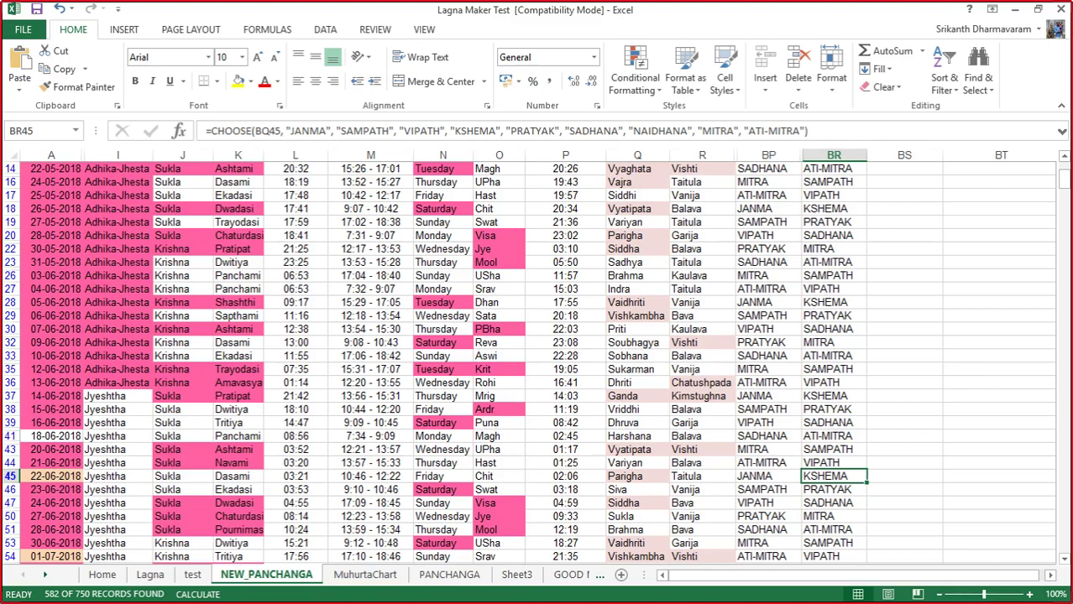
left_click(768, 475)
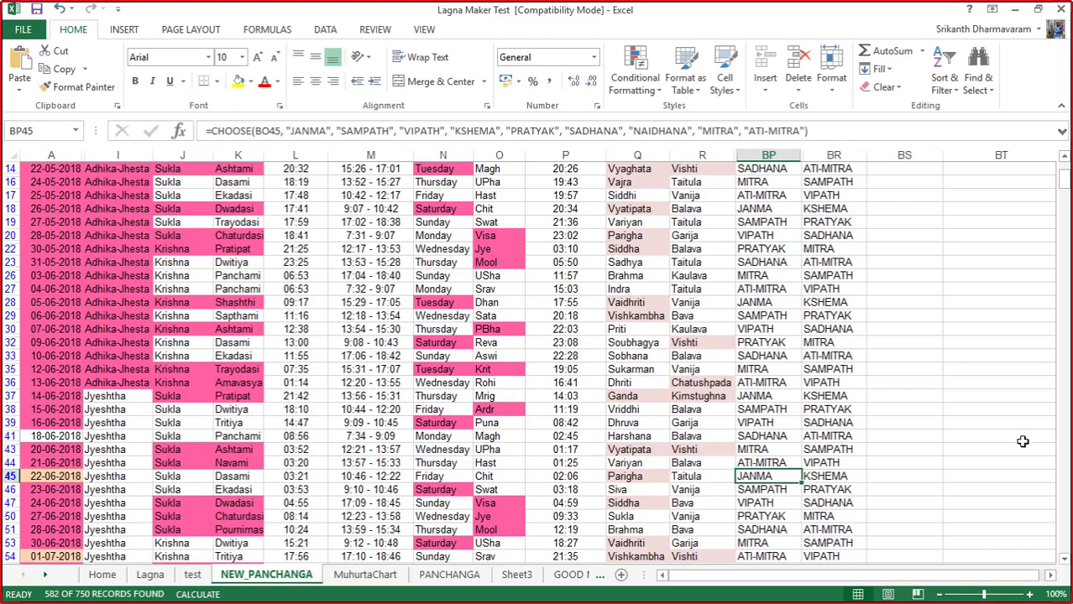
Step: Examine the orange-marked 01-07-2018 row and its tarabala entries in columns BP and BR
scroll(466, 489, "down", 2)
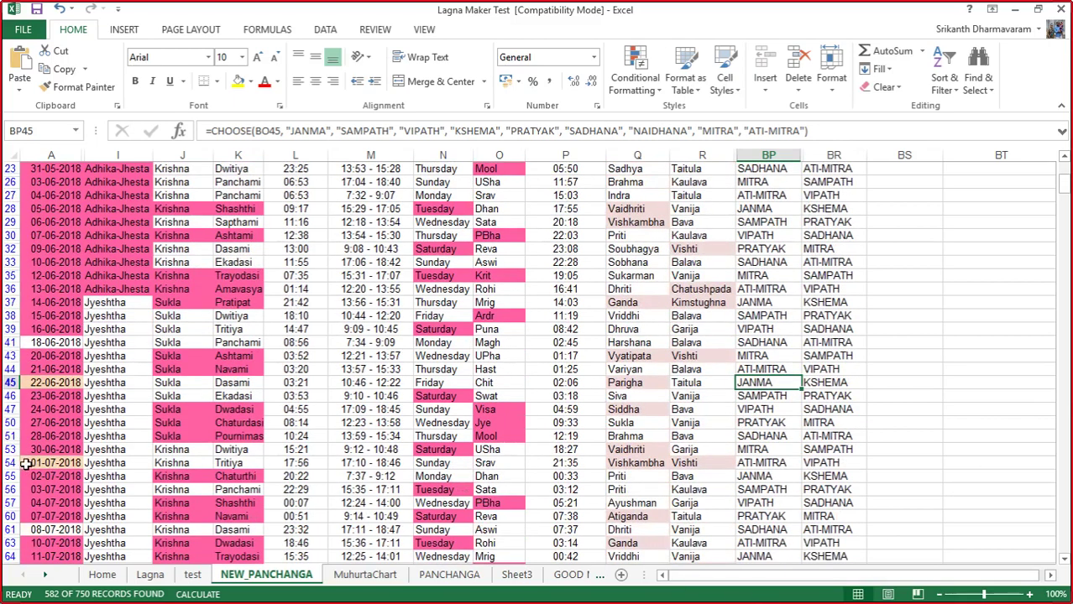
left_click_drag(26, 463, 766, 458)
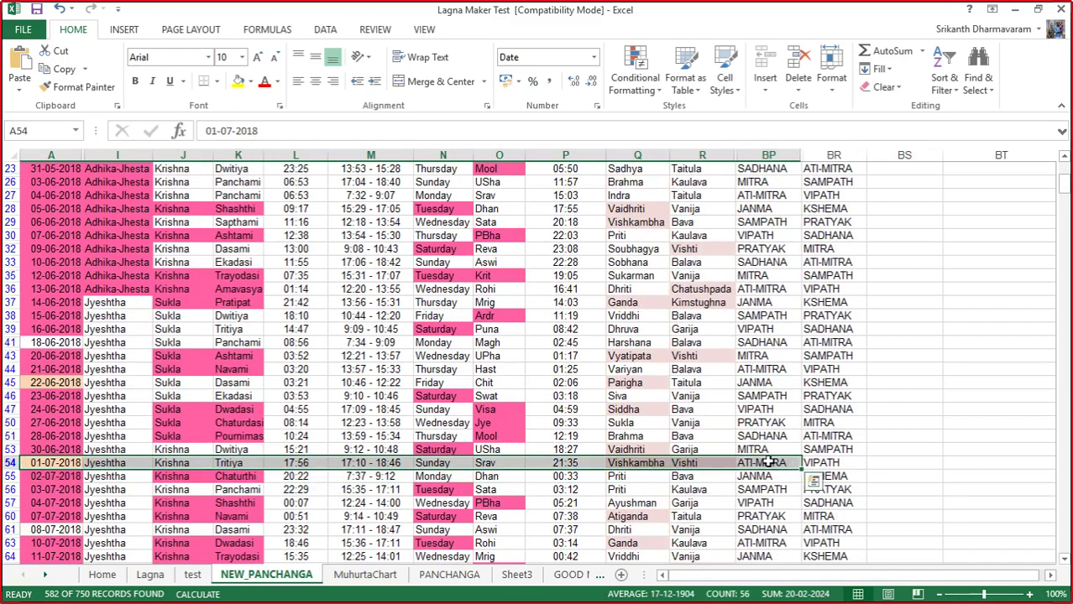
left_click(829, 463)
left_click(757, 462)
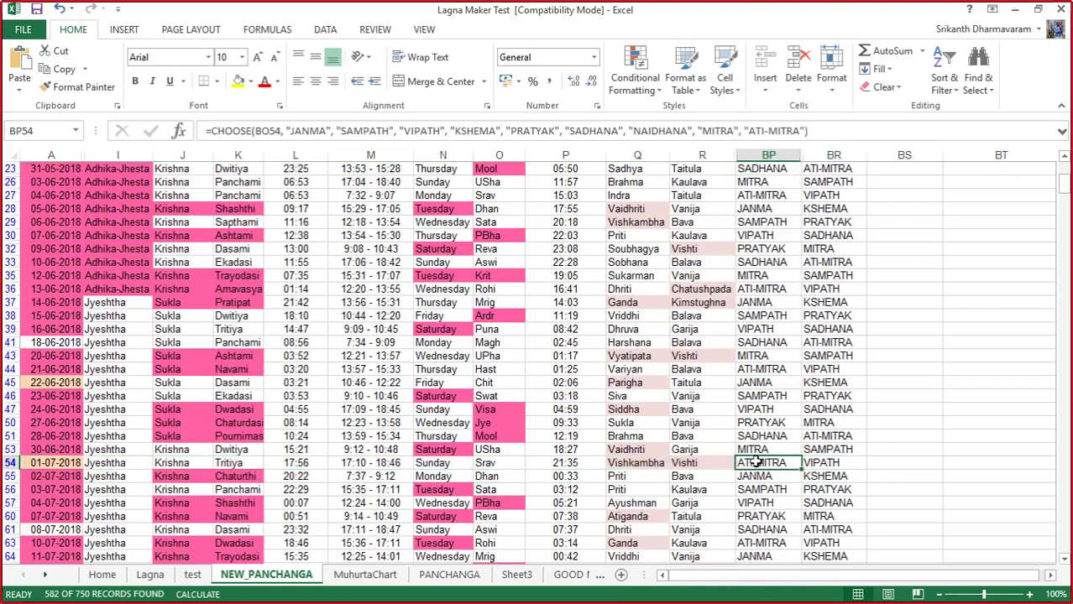
left_click(835, 462)
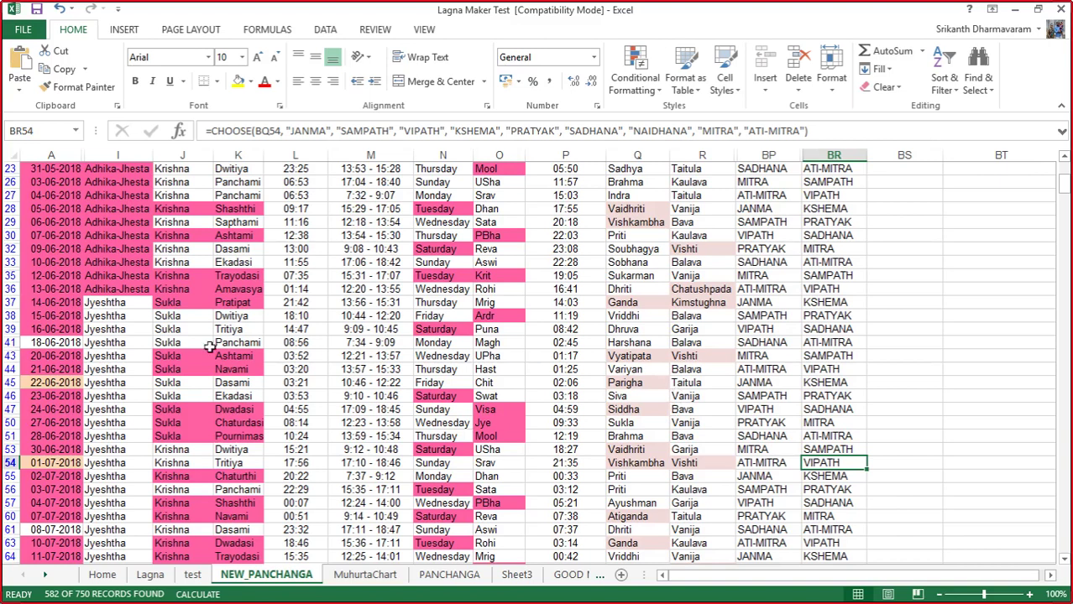
Step: Highlight the 18-06-2018 row from DATE through column BR with a yellow fill
left_click_drag(37, 343, 835, 344)
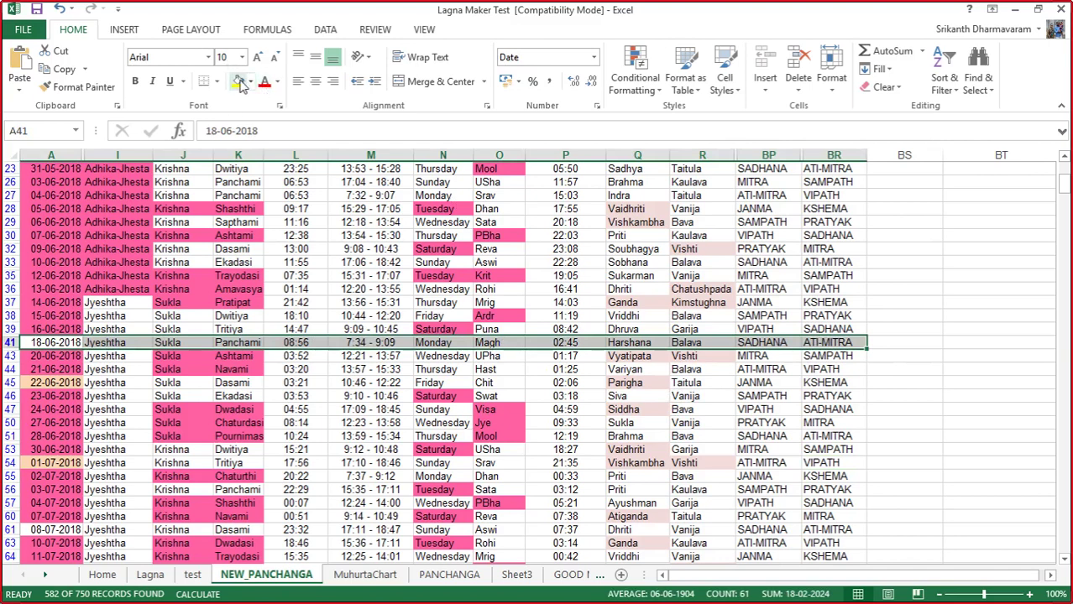
left_click(237, 81)
left_click(846, 409)
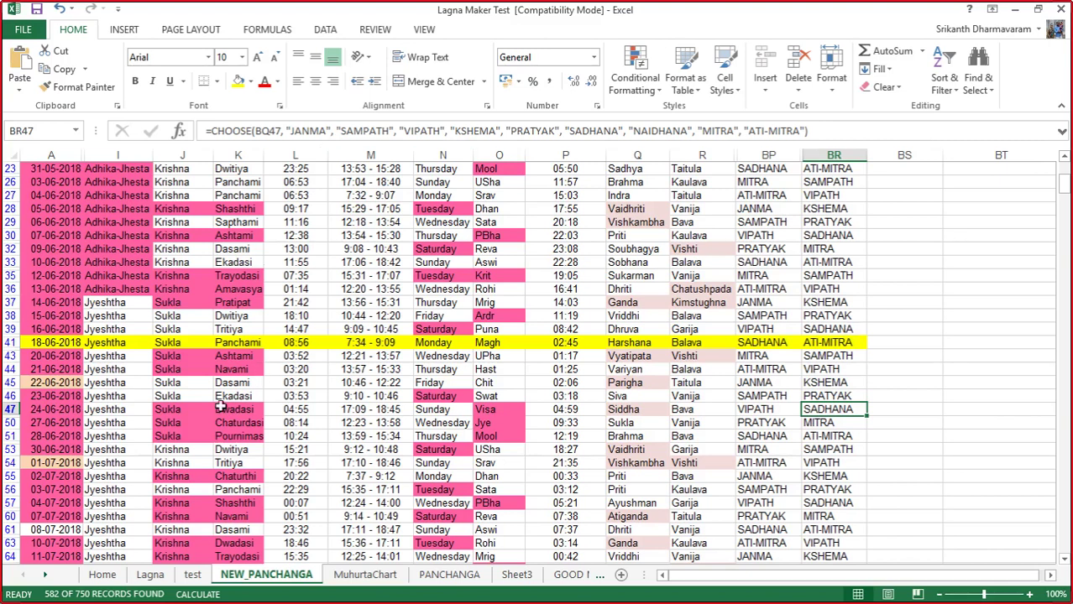
Step: Review the rows of the Ashadha lunar month and the Chandra Grahana entry in the Guru/Sukra column
scroll(100, 462, "down", 5)
scroll(54, 323, "down", 2)
scroll(53, 311, "up", 4)
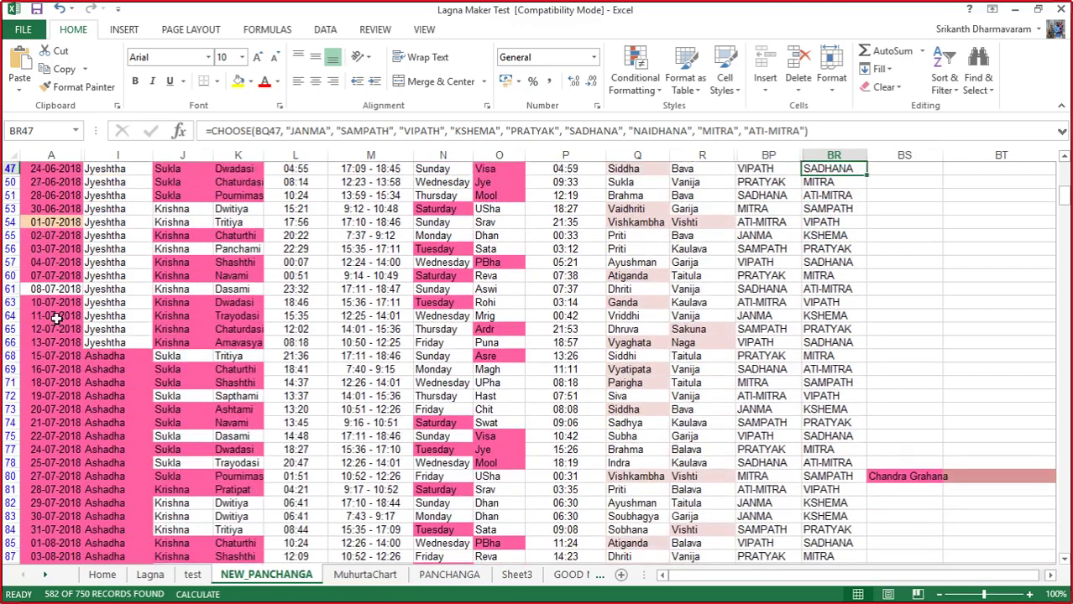
scroll(52, 210, "down", 1)
scroll(79, 508, "down", 5)
left_click_drag(119, 275, 130, 537)
scroll(130, 537, "down", 6)
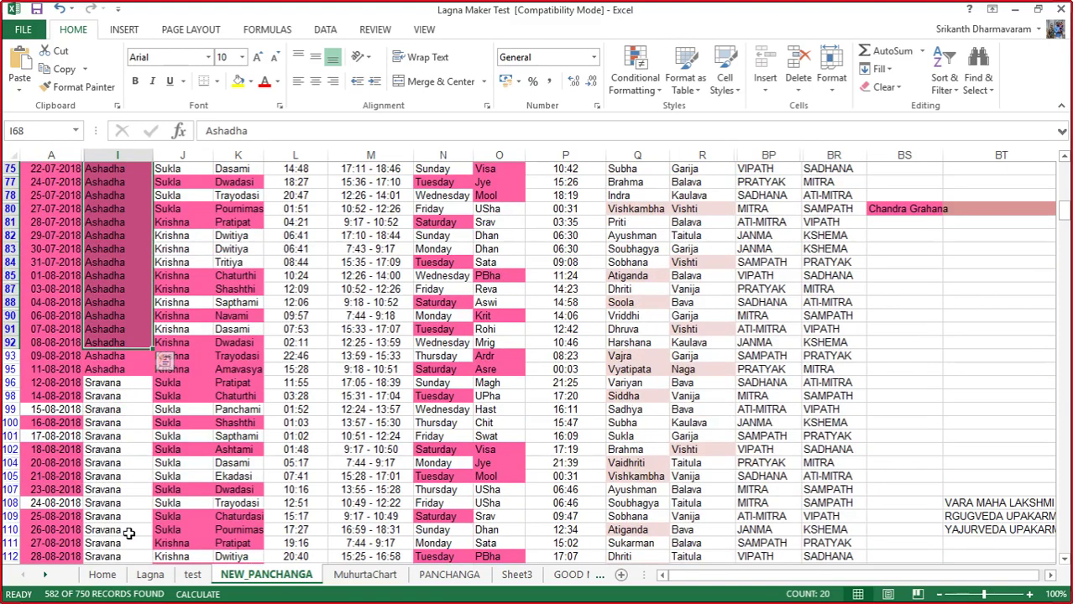
mouse_move(905, 209)
left_mouse_down()
mouse_move(683, 209)
mouse_move(887, 207)
left_mouse_up()
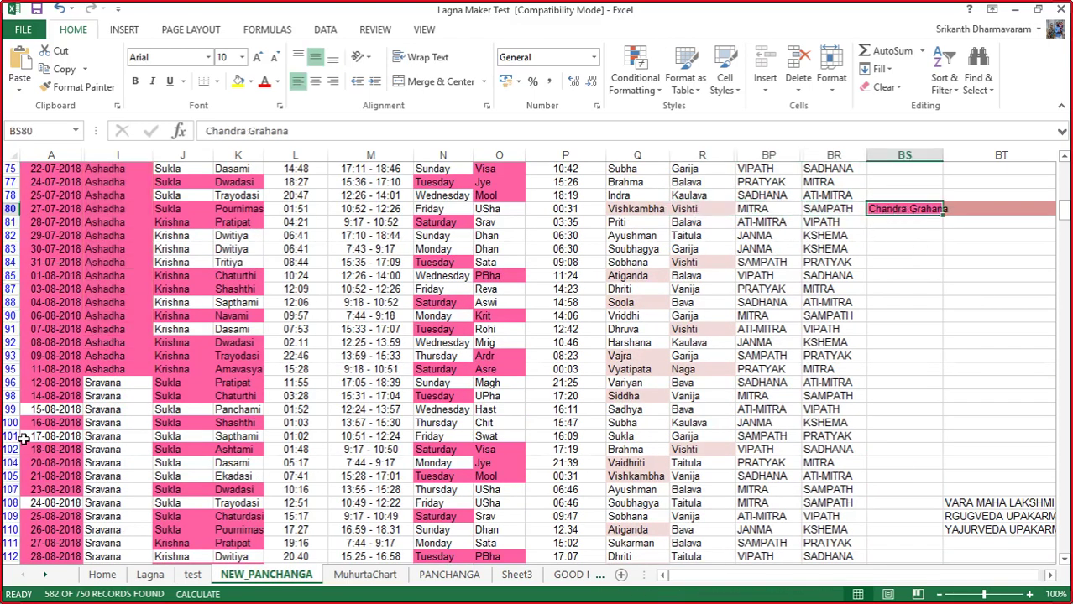
Step: Review the 15-08-2018 row and the August–September entries in the Festivals column, then return to the yellow-highlighted row
left_click_drag(30, 409, 369, 409)
scroll(65, 419, "down", 5)
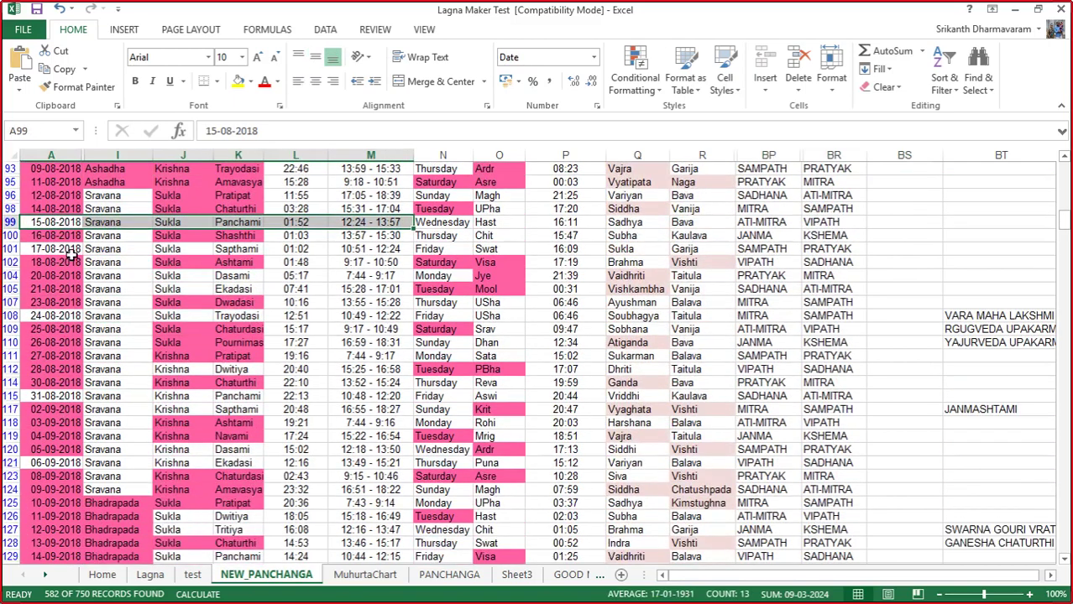
left_click(640, 339)
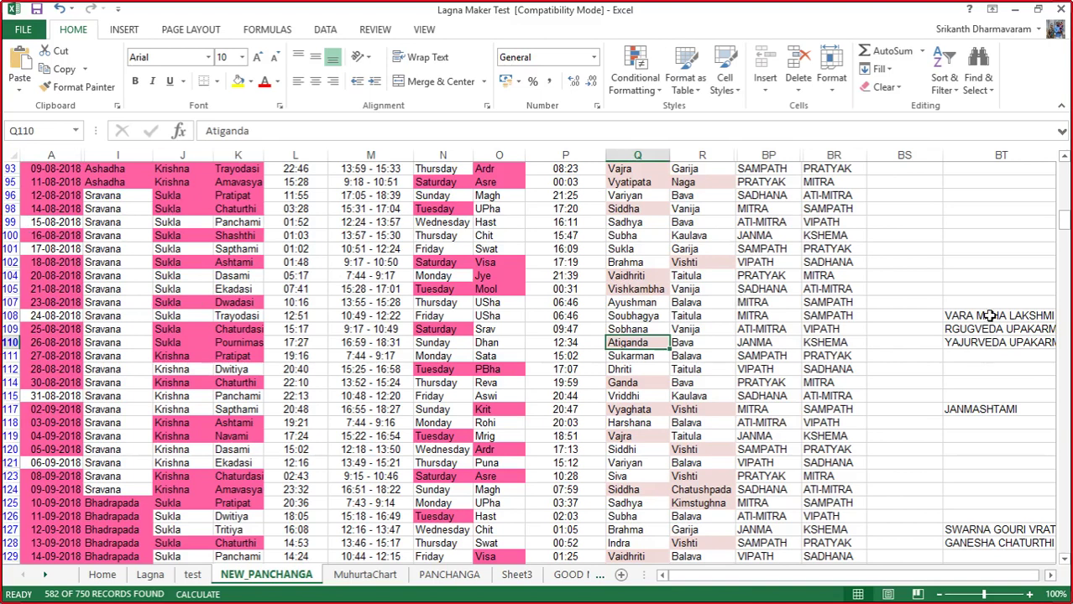
left_click(949, 315)
left_click(959, 329)
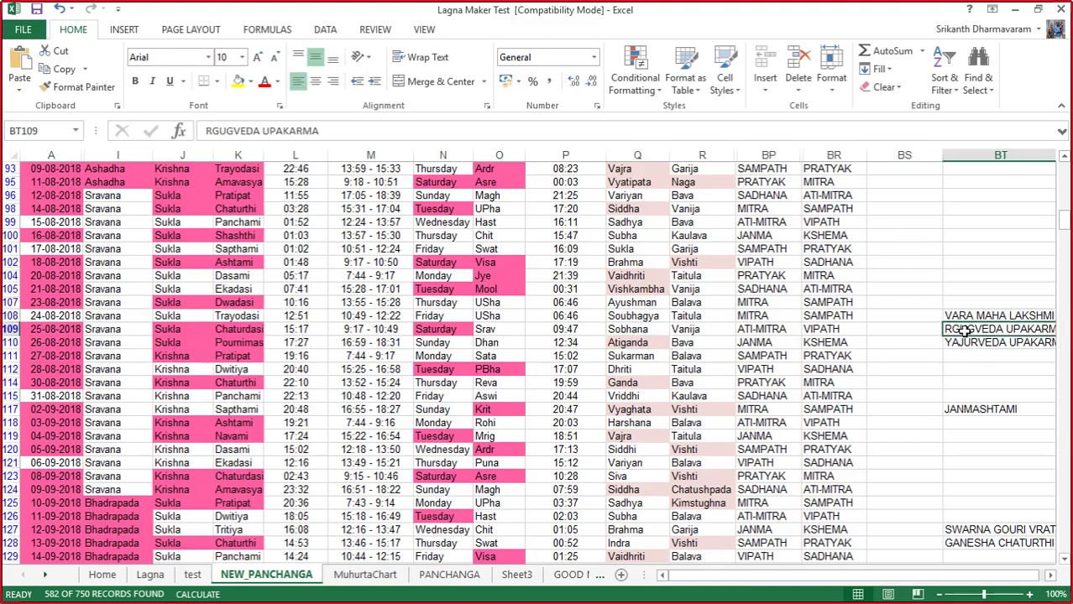
left_click_drag(961, 304, 971, 546)
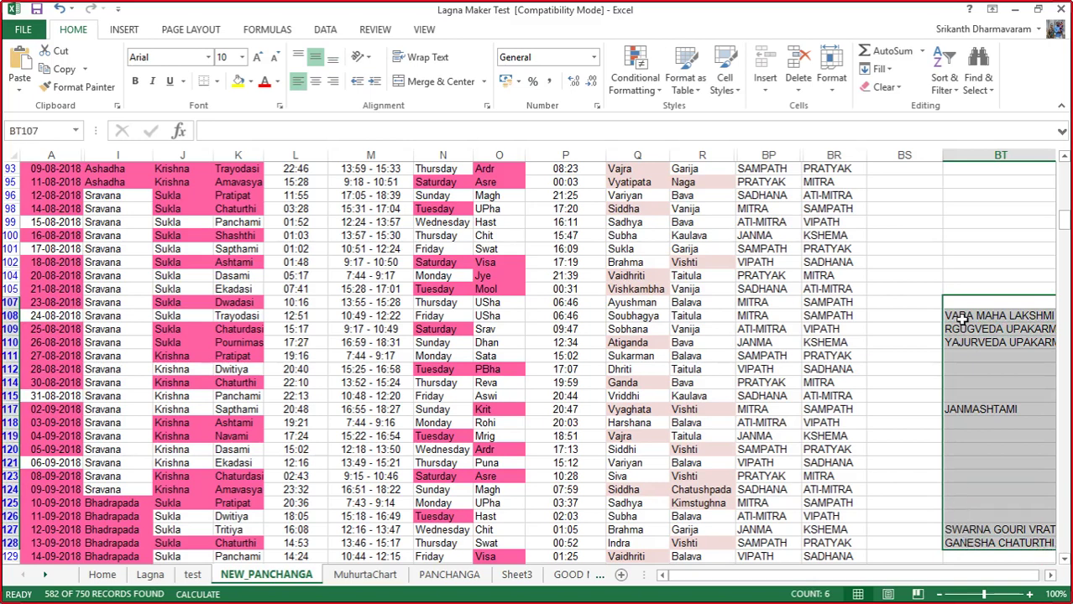
left_click(978, 256)
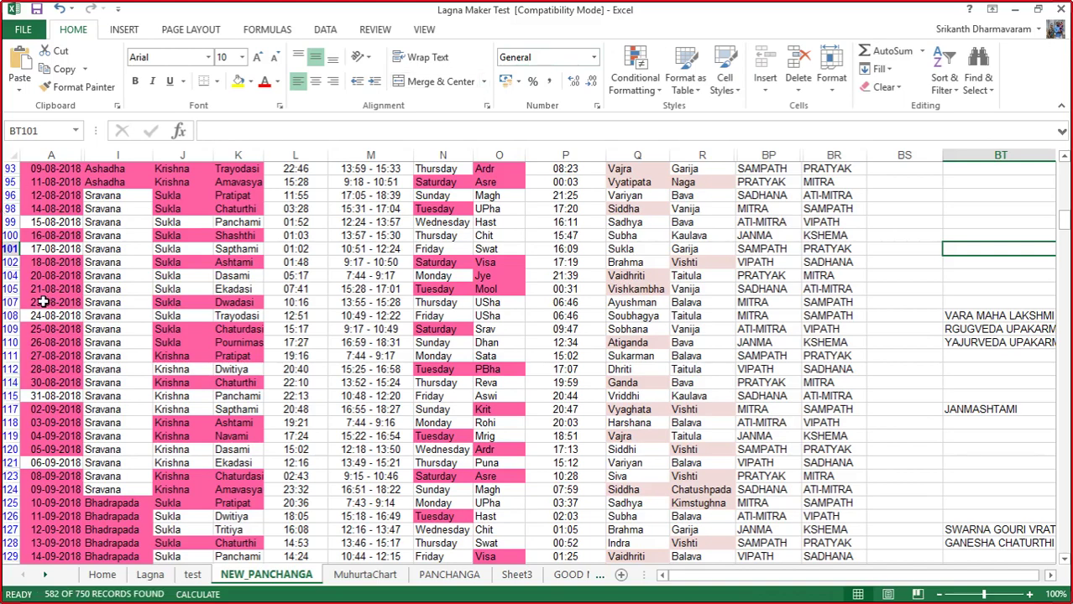
scroll(43, 302, "up", 20)
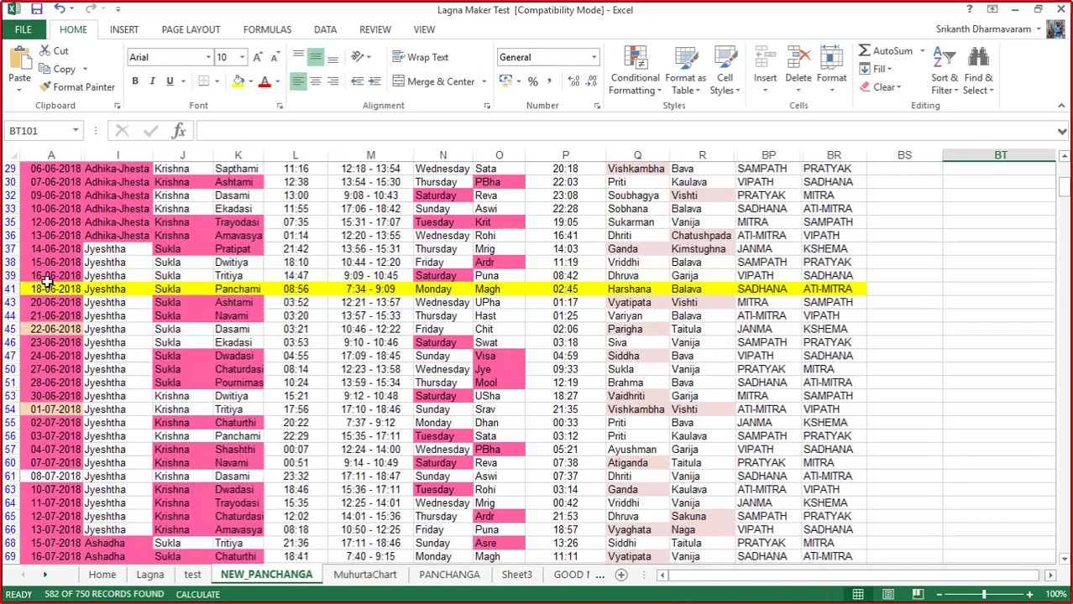
Step: Recheck the yellow-highlighted 18-06-2018 row, then review the girl's and boy's Nakshatra and Pada entries on the Home sheet
left_click_drag(46, 285, 849, 287)
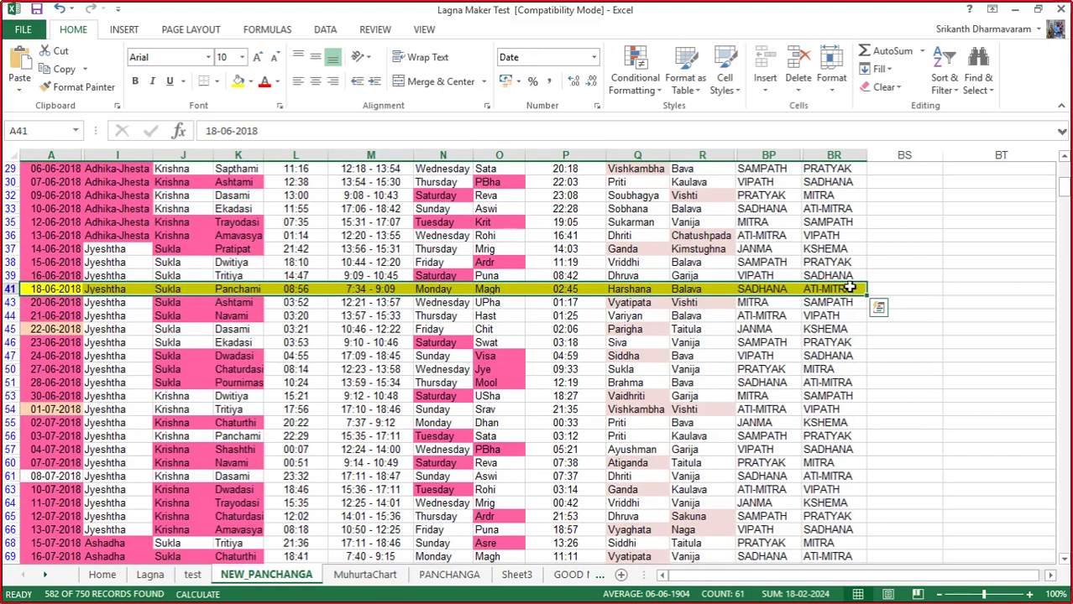
left_click(890, 261)
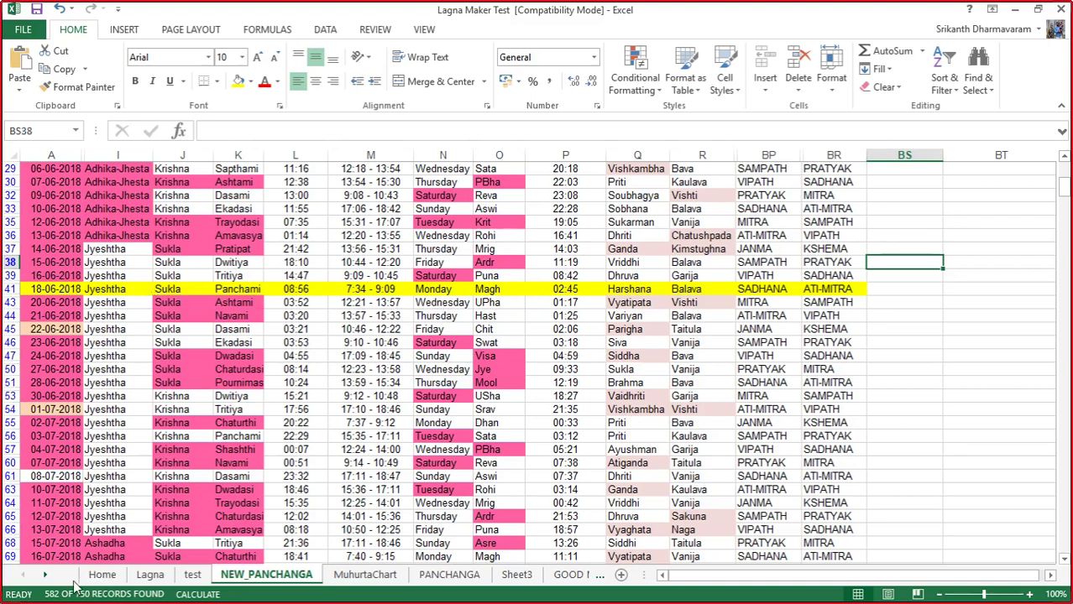
left_click(102, 576)
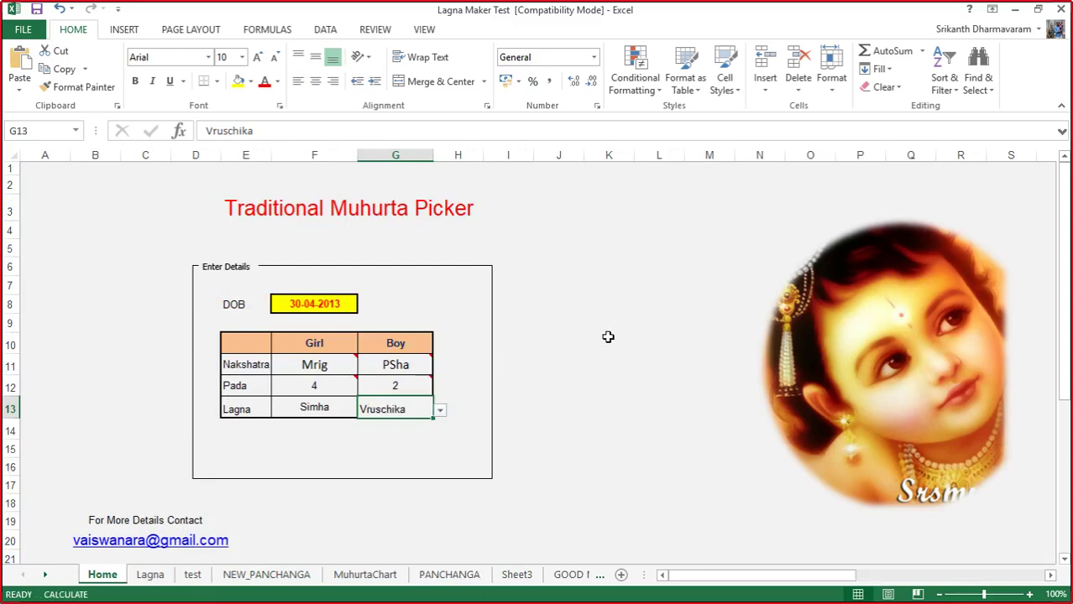
left_click(308, 387)
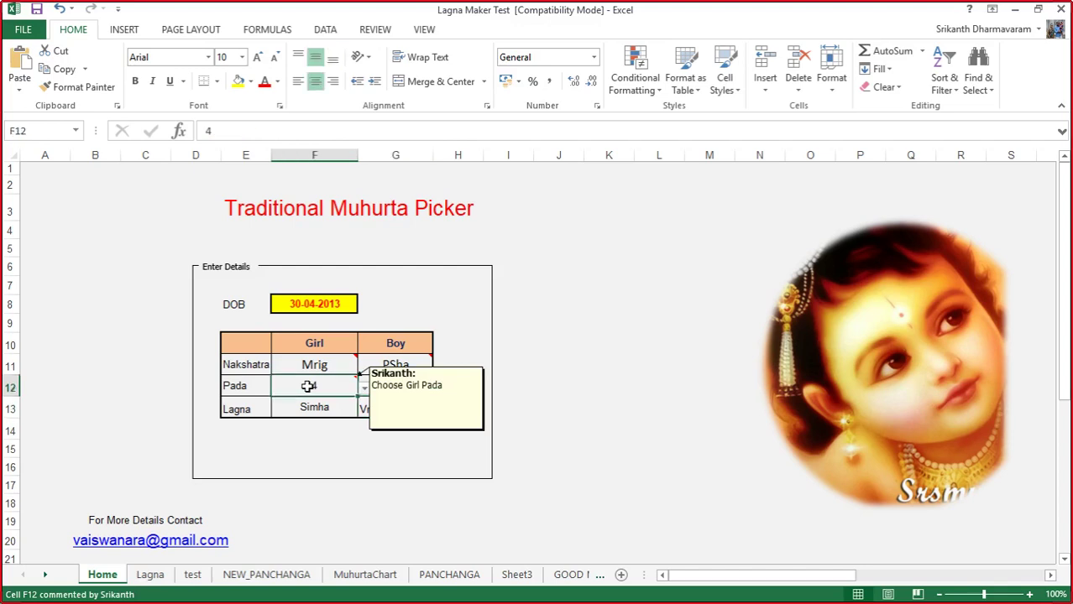
left_click(308, 365)
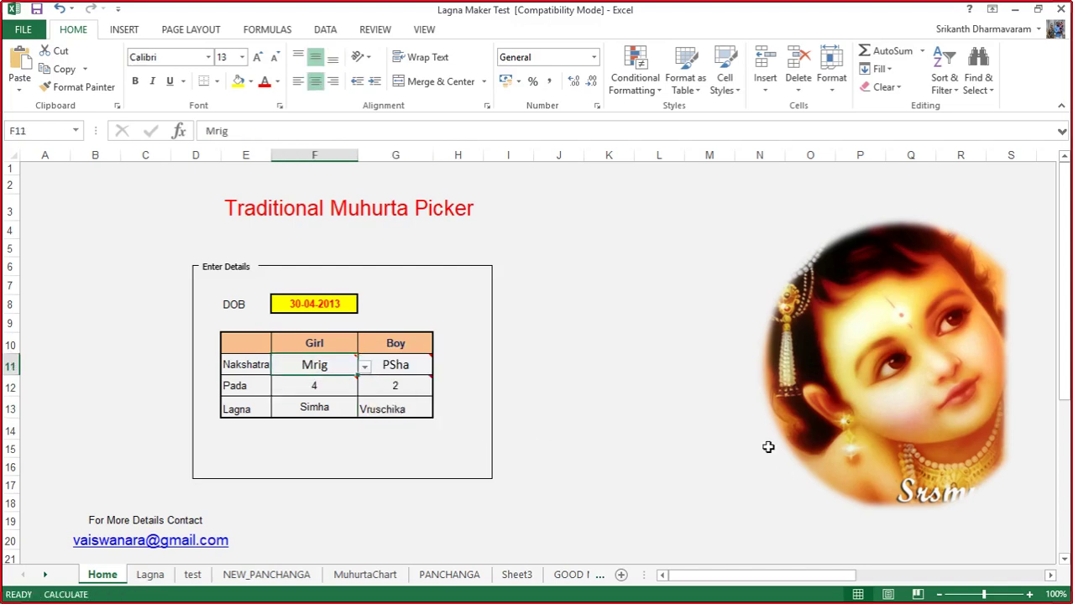
mouse_move(404, 385)
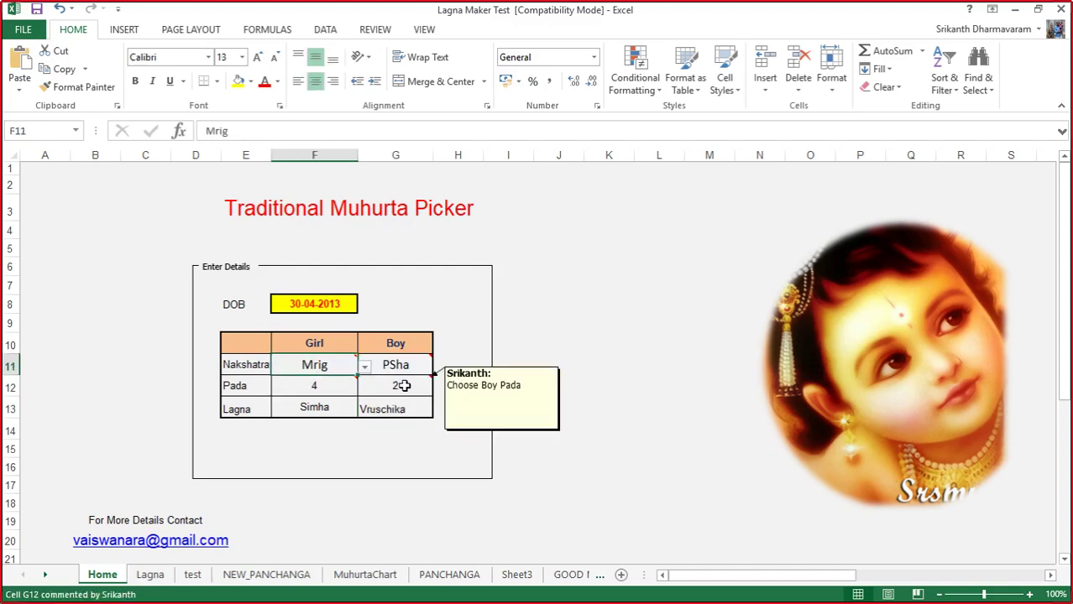
left_click(403, 385)
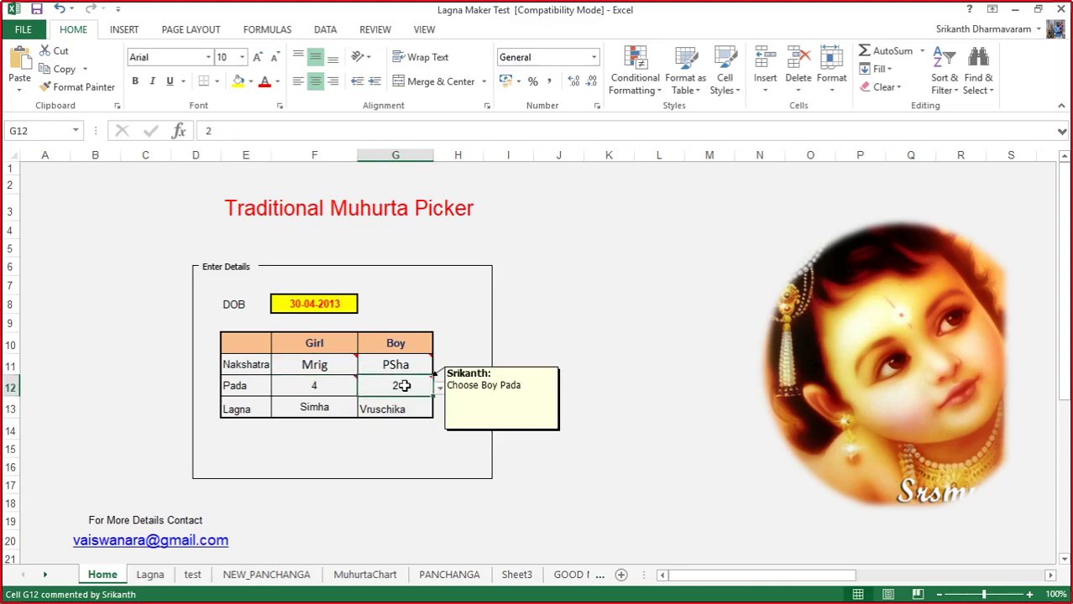
Step: Look over the Lagna and test sheets, then check the nakshatra and date of the 18-06-2018 row in NEW_PANCHANGA
left_click(192, 575)
left_click(149, 575)
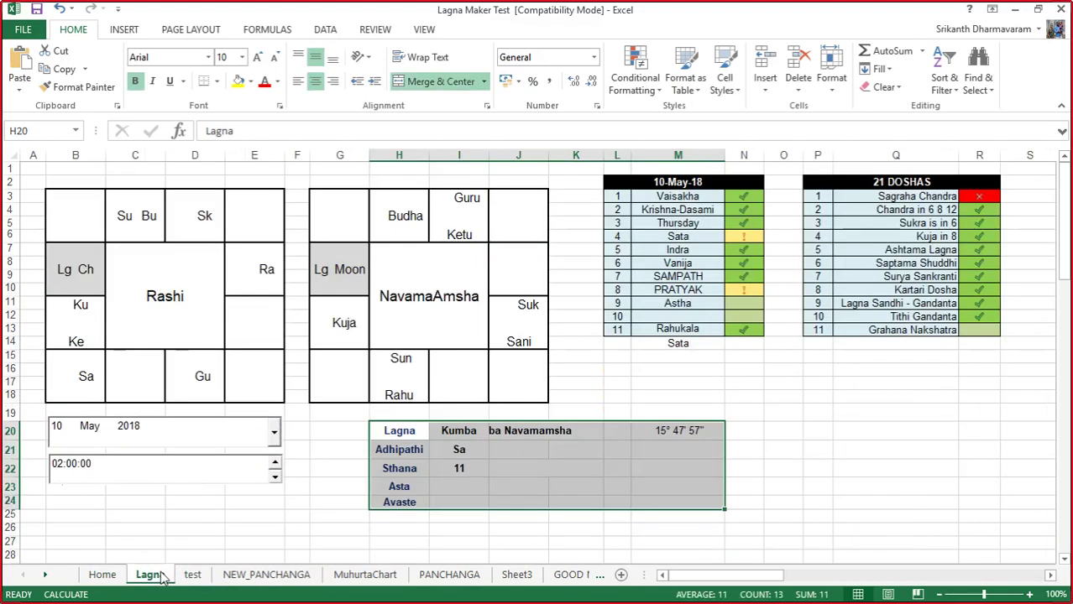
left_click(192, 576)
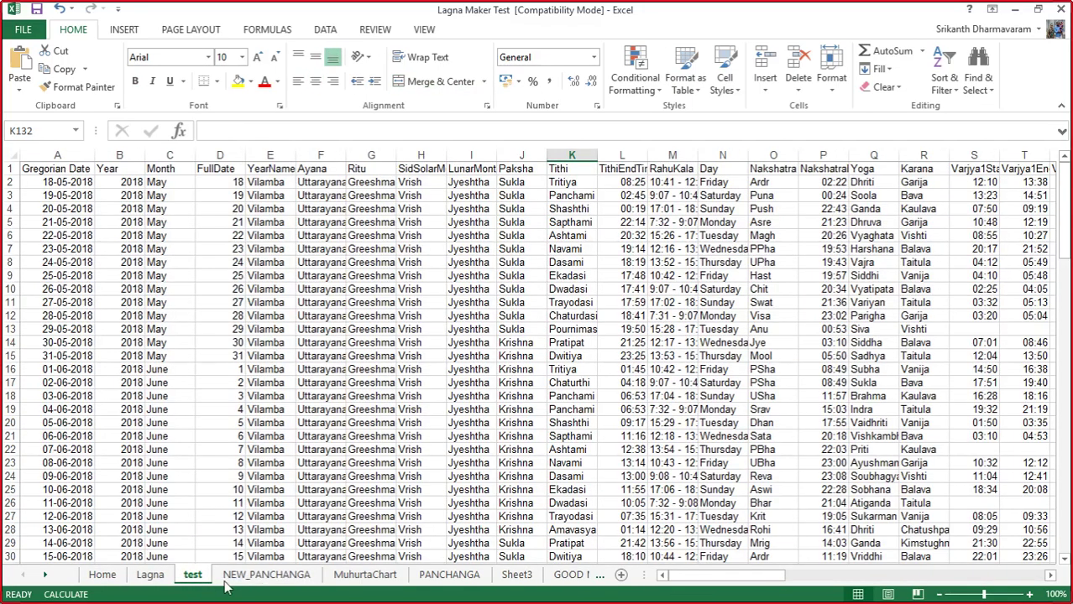
left_click(252, 575)
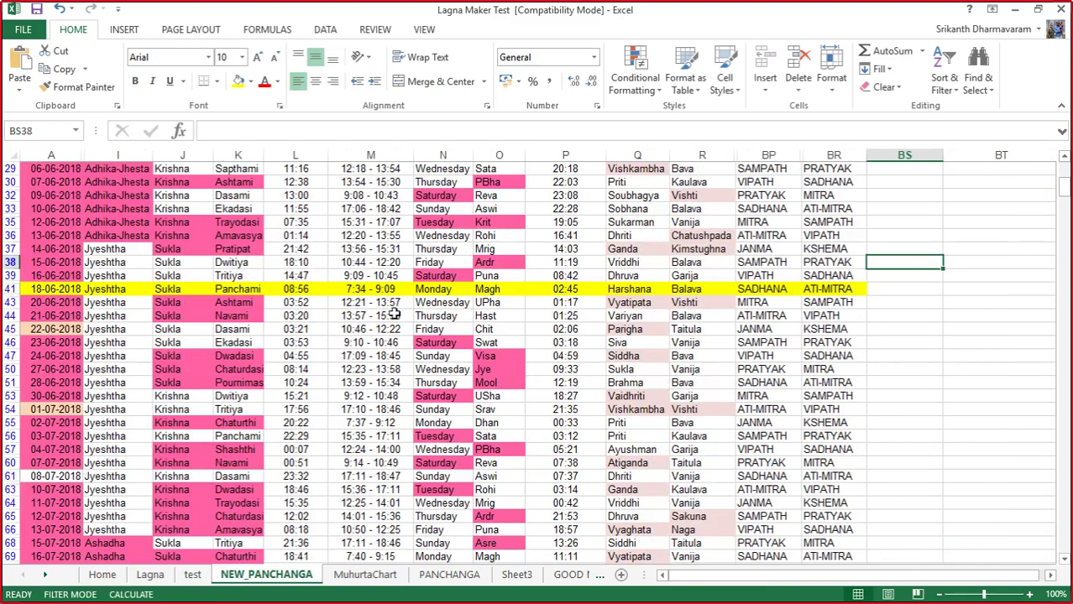
left_click(500, 291)
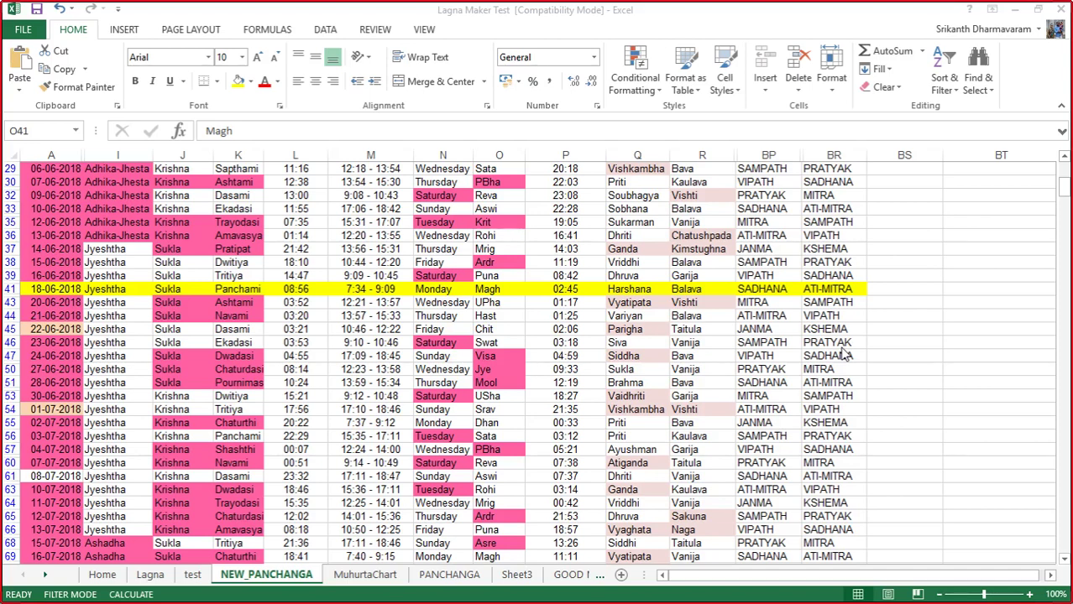
left_click(503, 289)
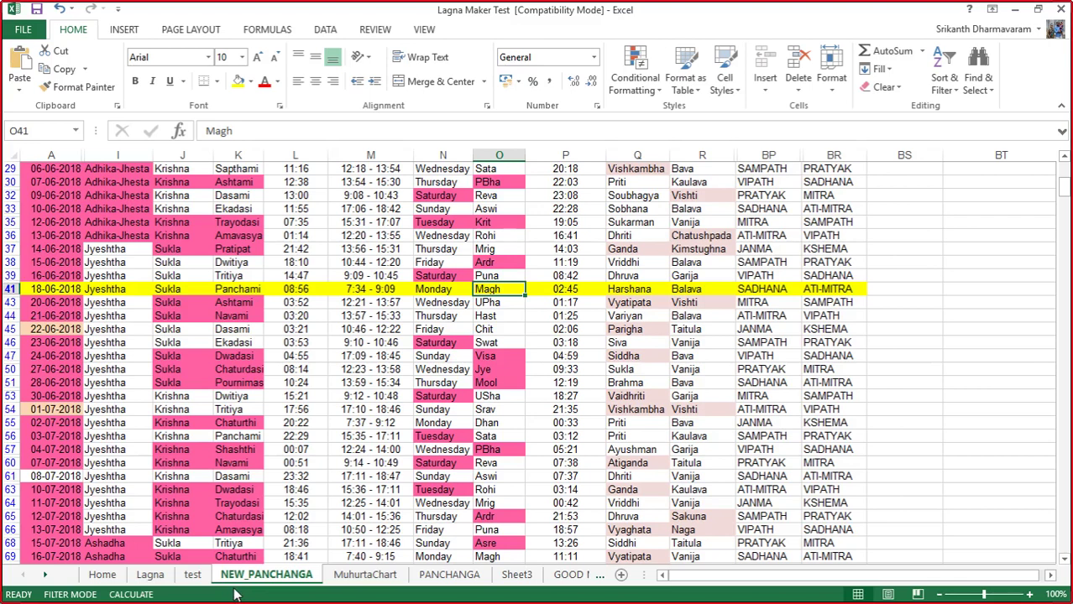
left_click(48, 290)
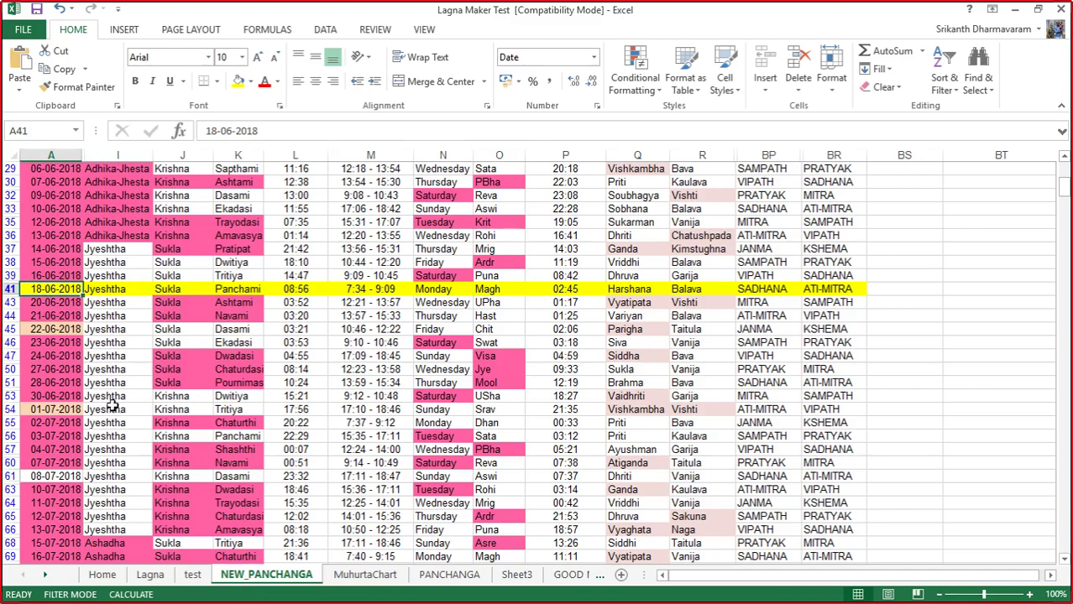
Step: Examine the first data row of the test sheet from the panchanga columns across to the R6 column
left_click(193, 575)
left_click(81, 194)
left_click_drag(81, 194, 810, 216)
left_click(957, 182)
key("Right")
key("Right")
key("Right")
key("Right")
key("Right")
key("Right")
key("Right")
key("Right")
key("Right")
key("Right")
key("Right")
key("Right")
key("Right")
key("Right")
key("Right")
key("Right")
key("Right")
key("Right")
key("Right")
key("Right")
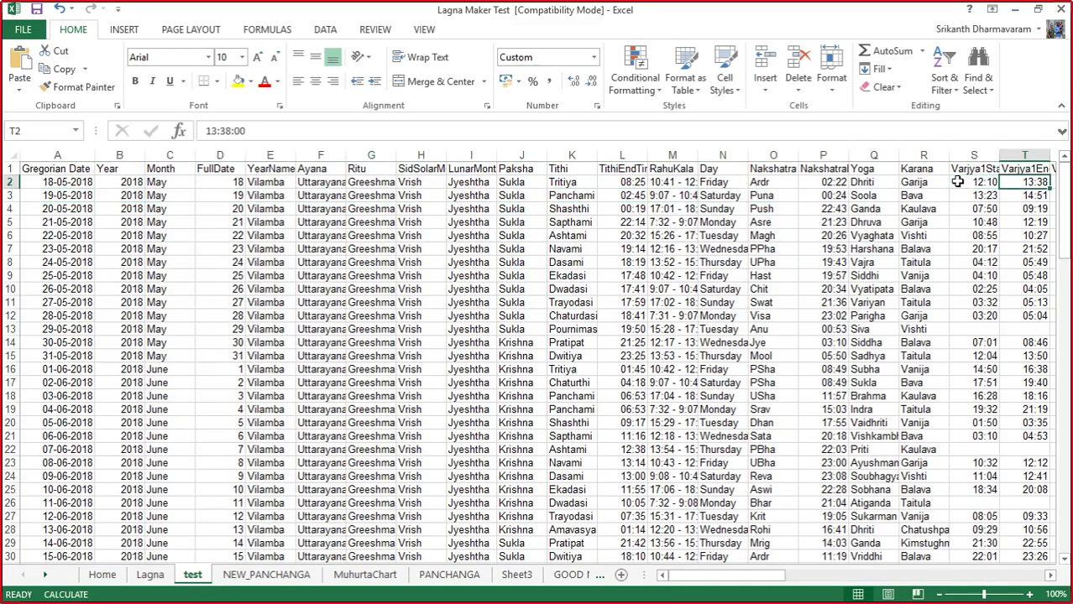
key("Left")
key("Left")
key("Left")
key("Left")
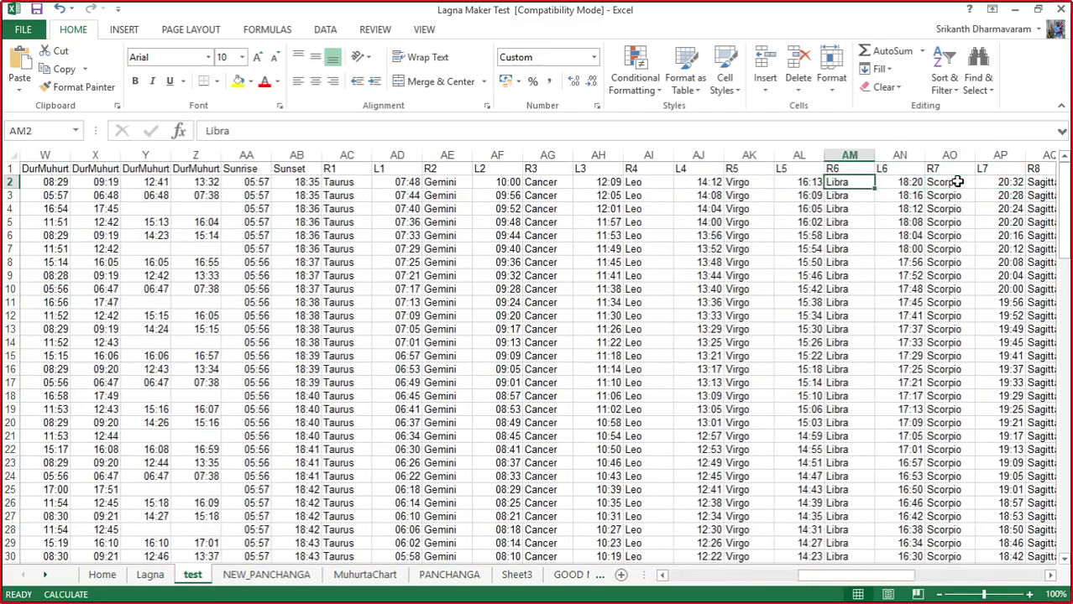
Step: Examine the planet placement columns from 1_Mesham through 6_Kanya in row 2 of the test sheet
left_click(957, 182)
key("Right")
key("Right")
key("Right")
key("Right")
key("Right")
key("Right")
key("Right")
key("Right")
key("Right")
key("Right")
key("Right")
key("Right")
key("Right")
key("Right")
key("Right")
key("Right")
key("Right")
key("Right")
key("Right")
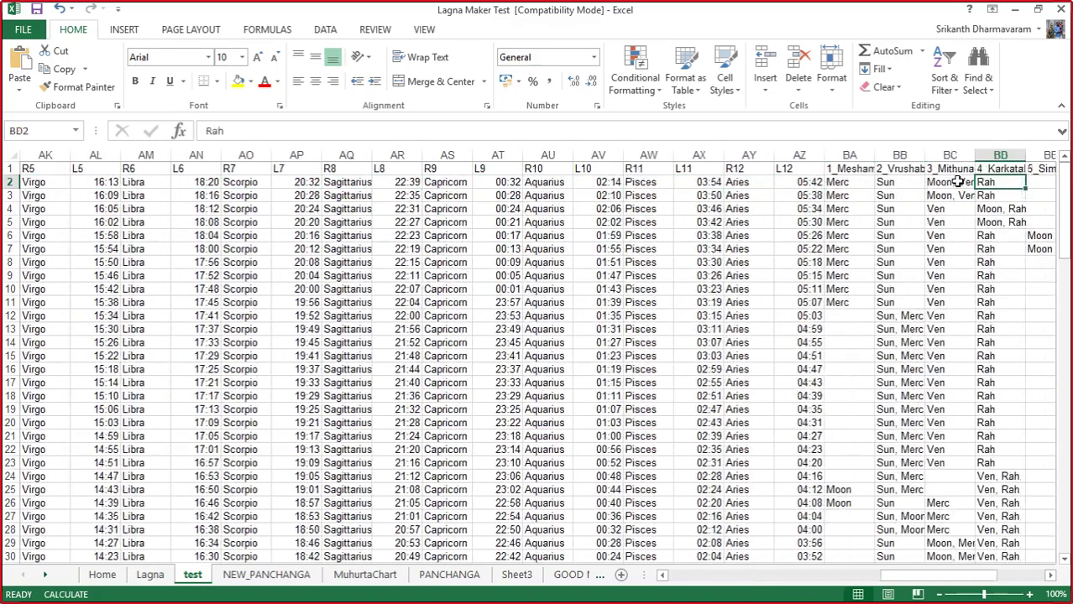
key("Left")
key("Left")
key("Left")
key("Left")
key("Left")
key("Left")
key("Left")
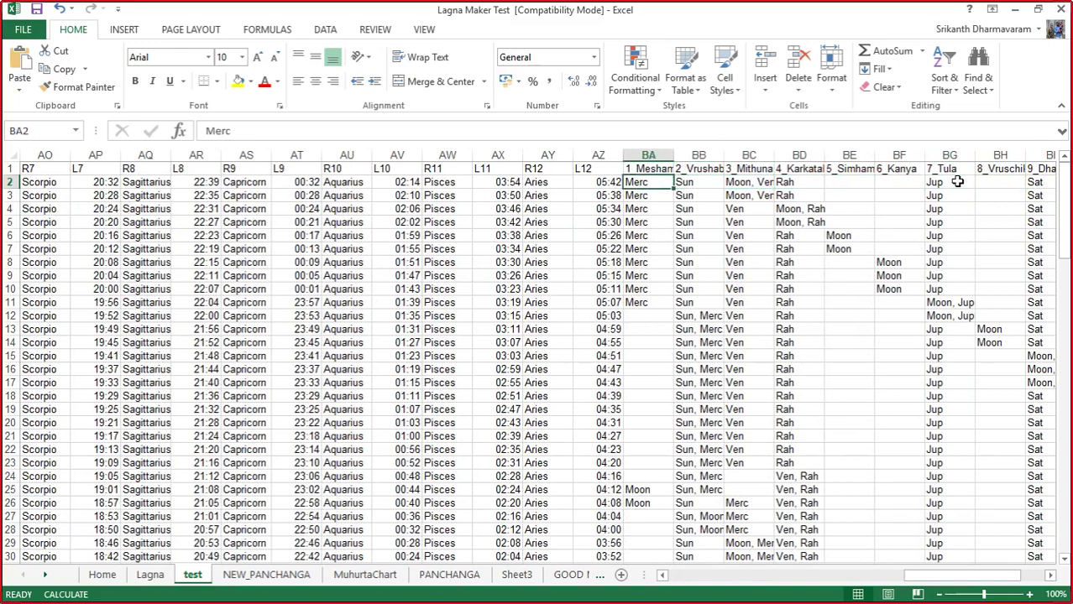
key("Right")
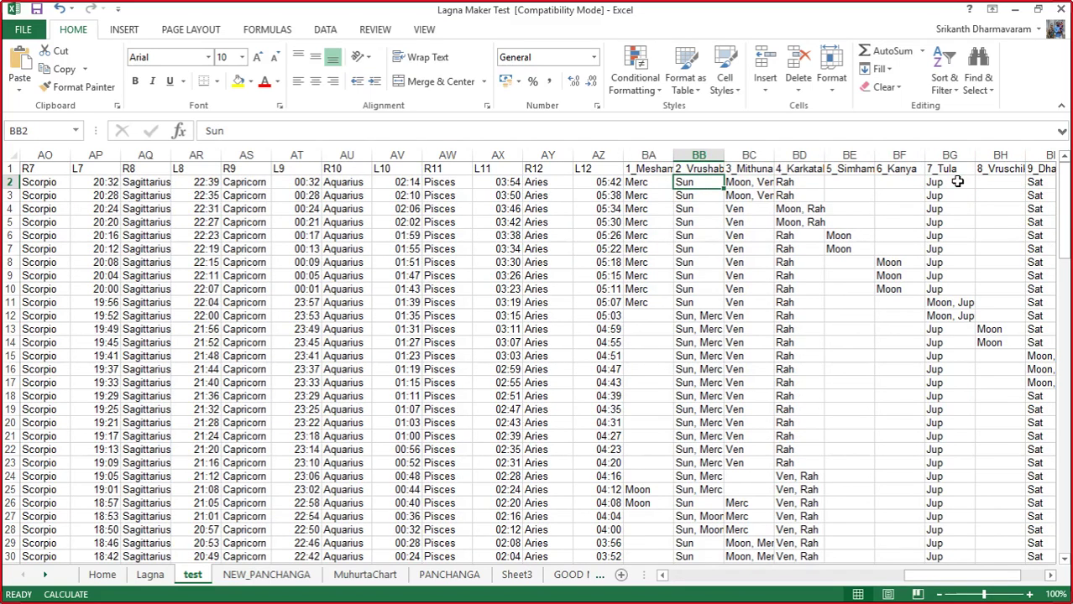
key("Right")
key("Right")
key("Right")
key("Right")
key("Right")
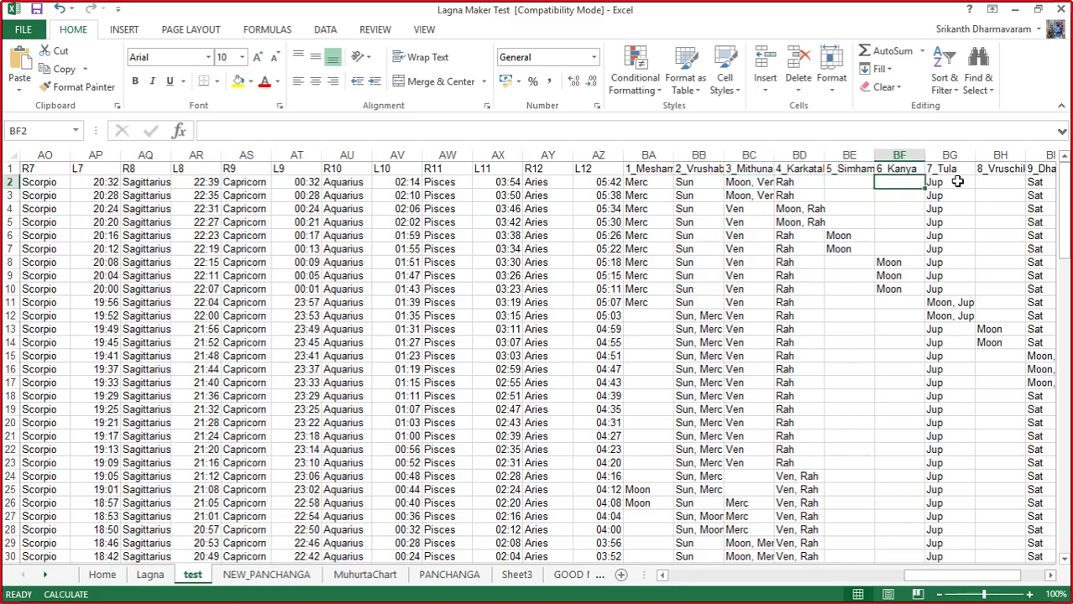
Step: Review row 2 backward through the R and L lagna columns to the DurMuhurt columns
key("Left")
key("Left")
key("Left")
key("Left")
key("Left")
key("Left")
key("Left")
key("Left")
key("Left")
key("Left")
key("Left")
key("Left")
key("Left")
key("Left")
key("Left")
key("Left")
key("Left")
key("Left")
key("Left")
key("Left")
key("Right")
key("Right")
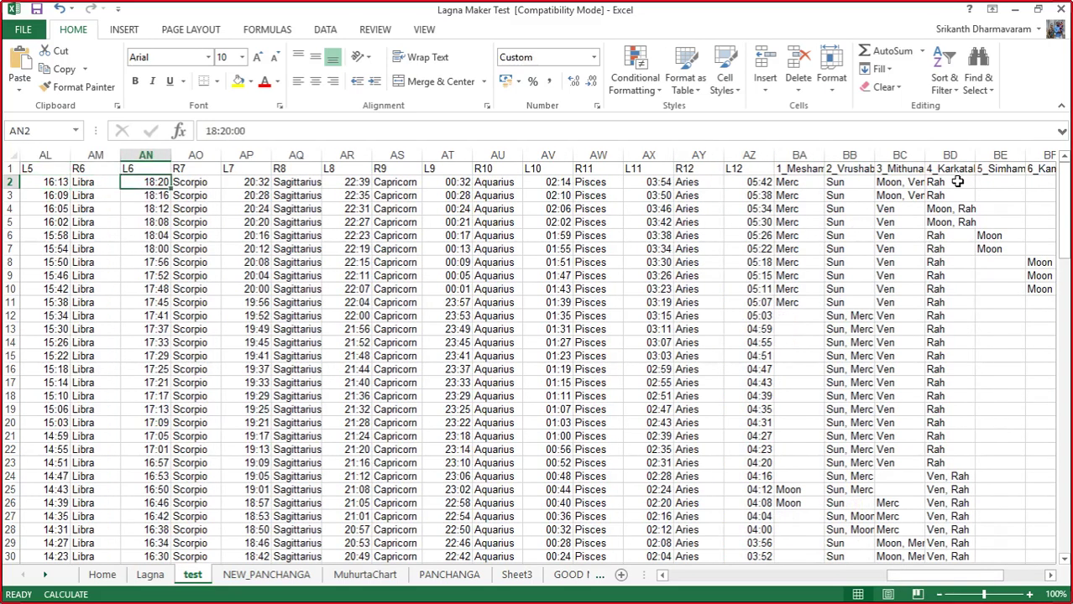
key("Left")
key("Left")
key("Left")
key("Left")
key("Left")
key("Left")
key("Left")
key("Left")
key("Left")
key("Left")
key("Left")
key("Left")
key("Left")
key("Left")
key("Left")
key("Left")
key("Left")
key("Right")
key("Right")
key("Right")
key("Right")
key("Right")
key("Right")
key("Right")
key("Right")
key("Right")
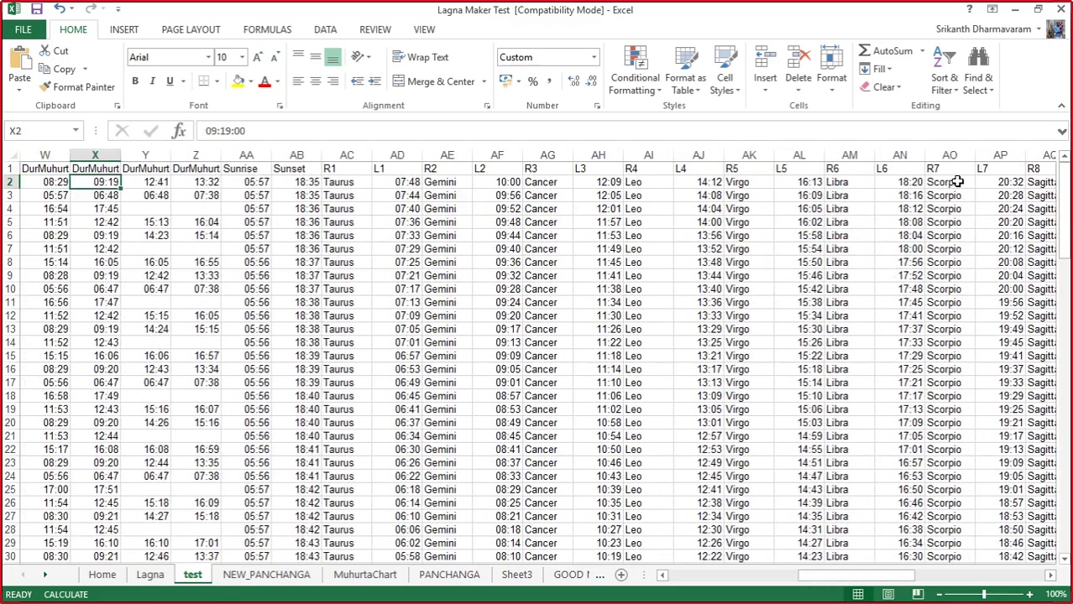
Step: Examine the rising signs and their times in columns R1 through R3 for the first date
key("Left")
key("Left")
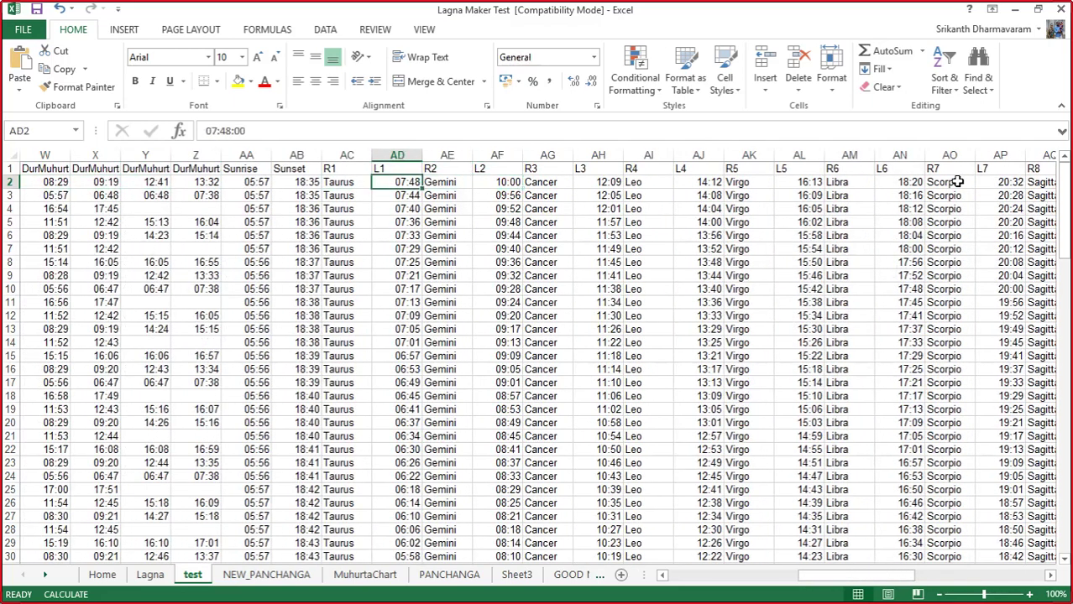
key("Left")
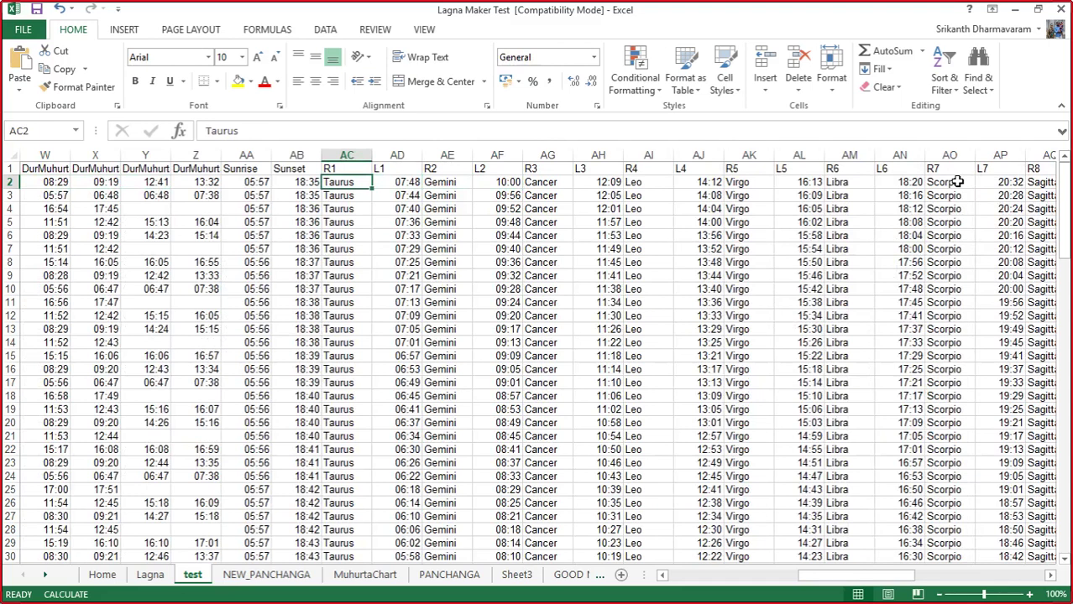
key("Right")
key("Right")
key("Right")
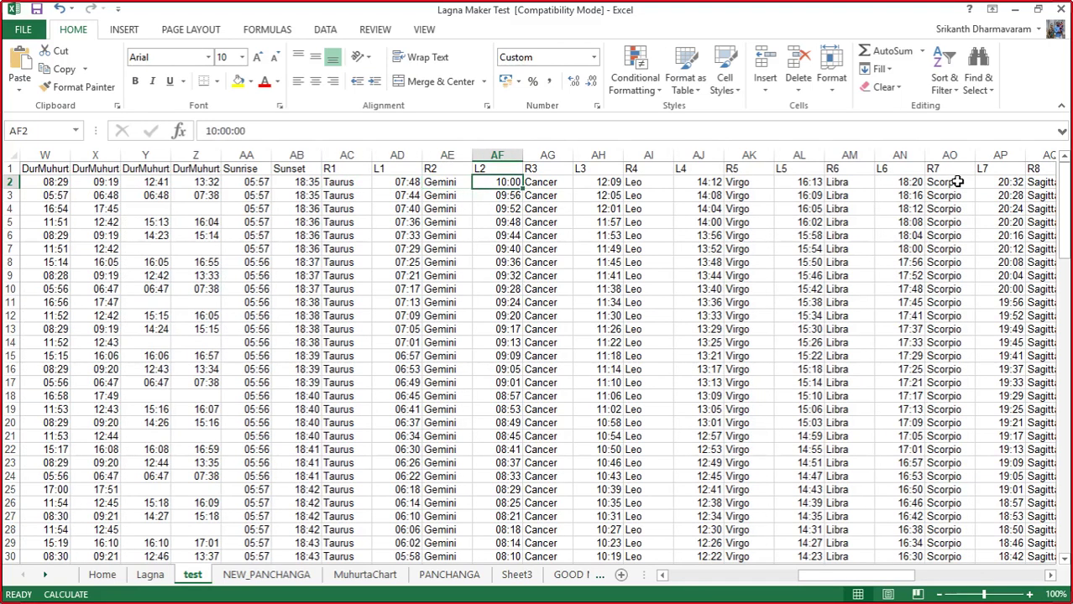
key("Left")
key("Right")
key("Right")
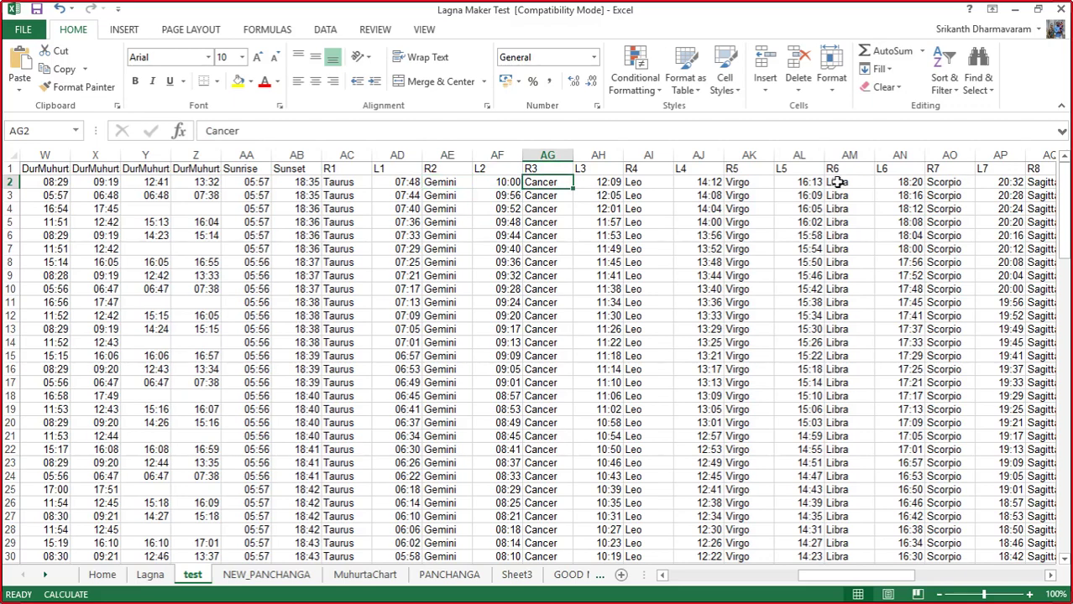
Step: On the Lagna sheet, set the chart date to 18 June 2018 and the time to 06:00:00
left_click(154, 580)
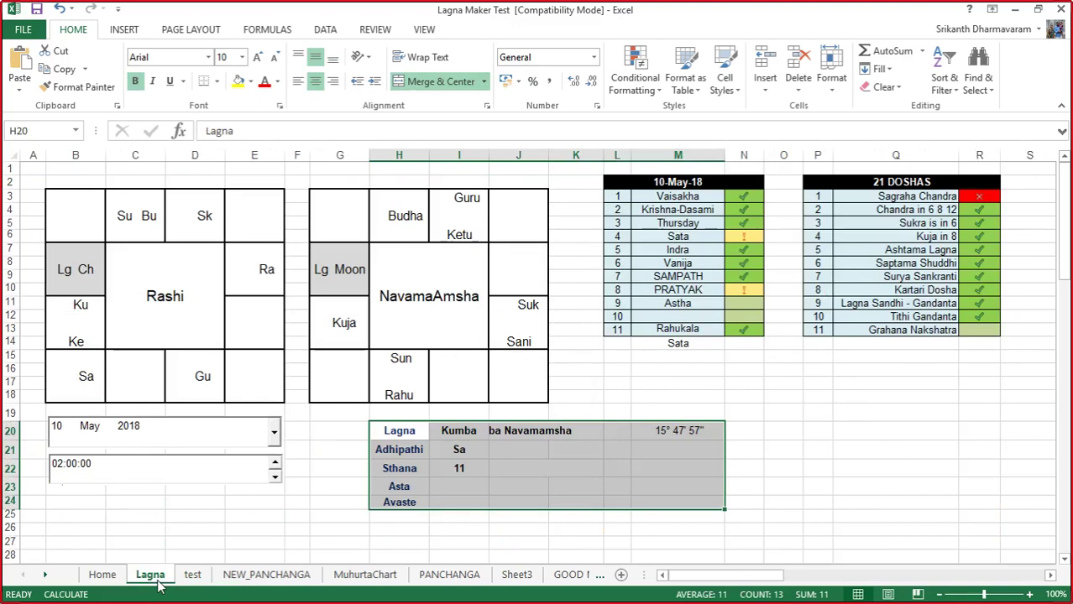
left_click(904, 424)
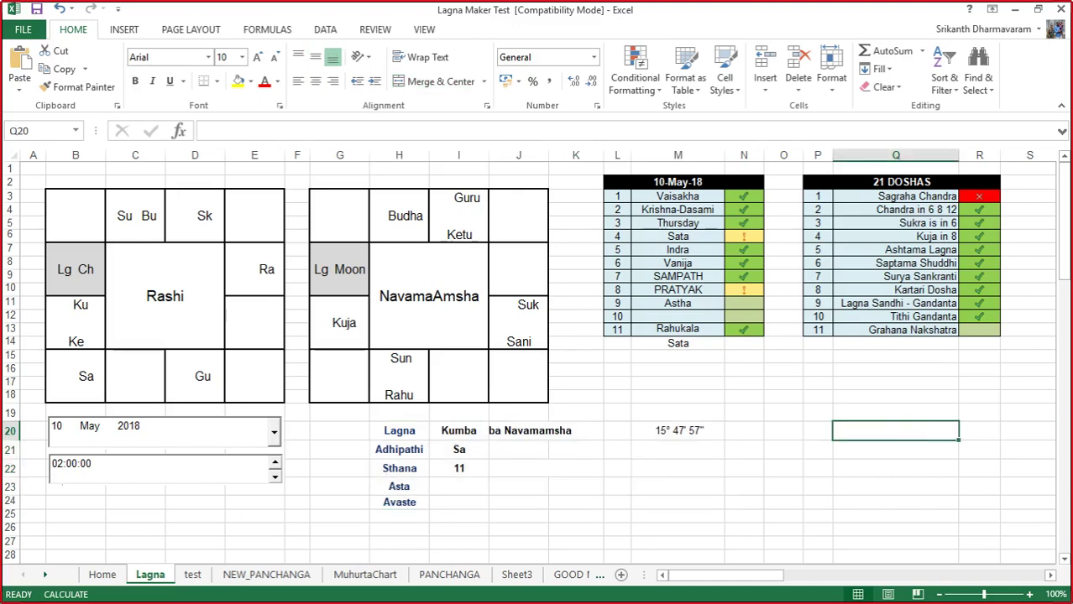
left_click(649, 516)
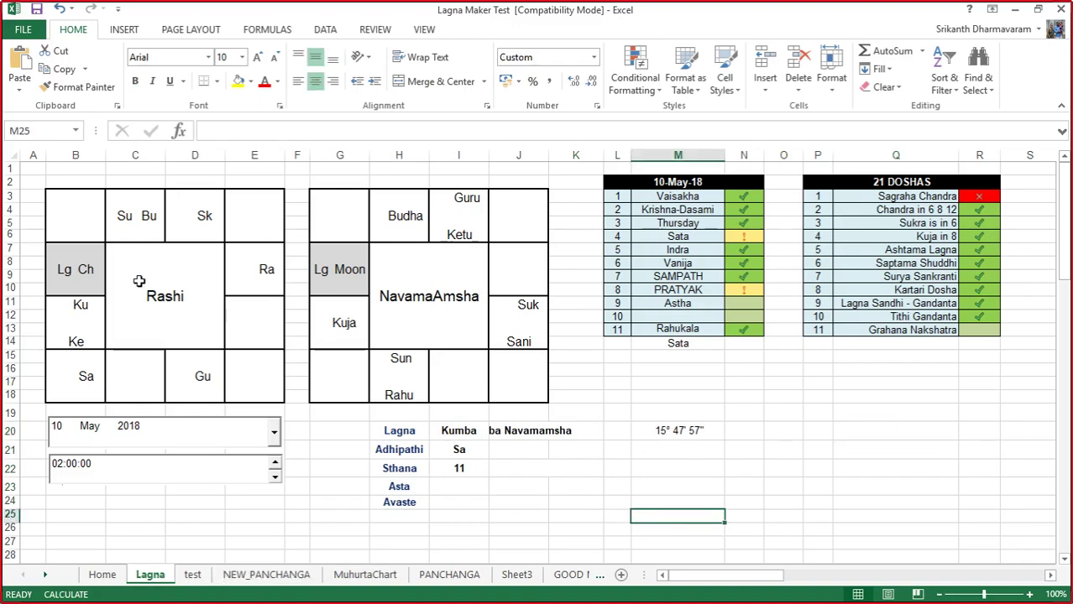
left_click(56, 426)
type("18")
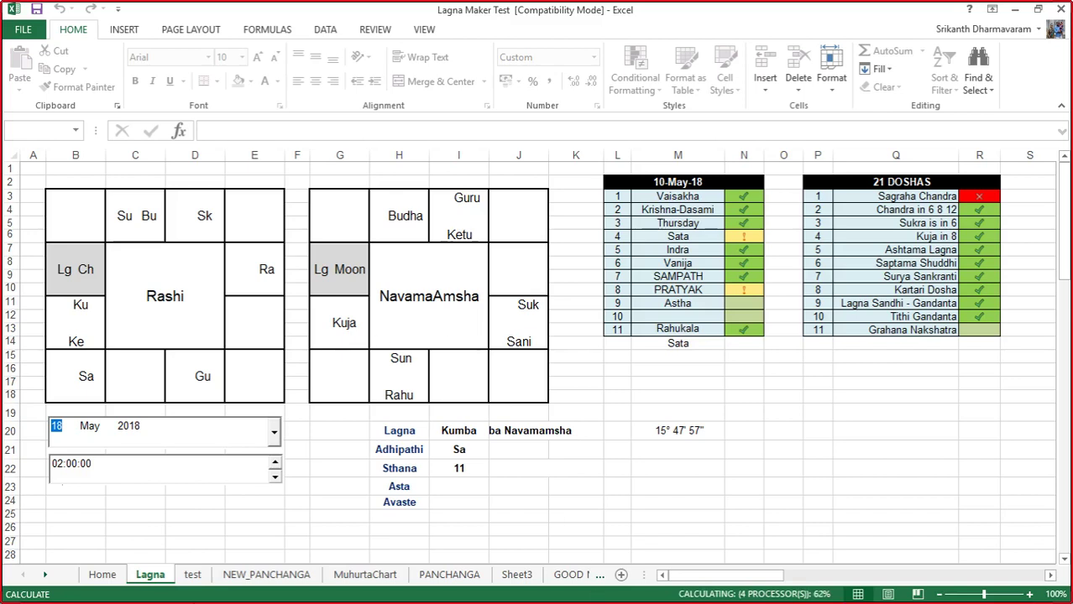
key("Right")
type("0")
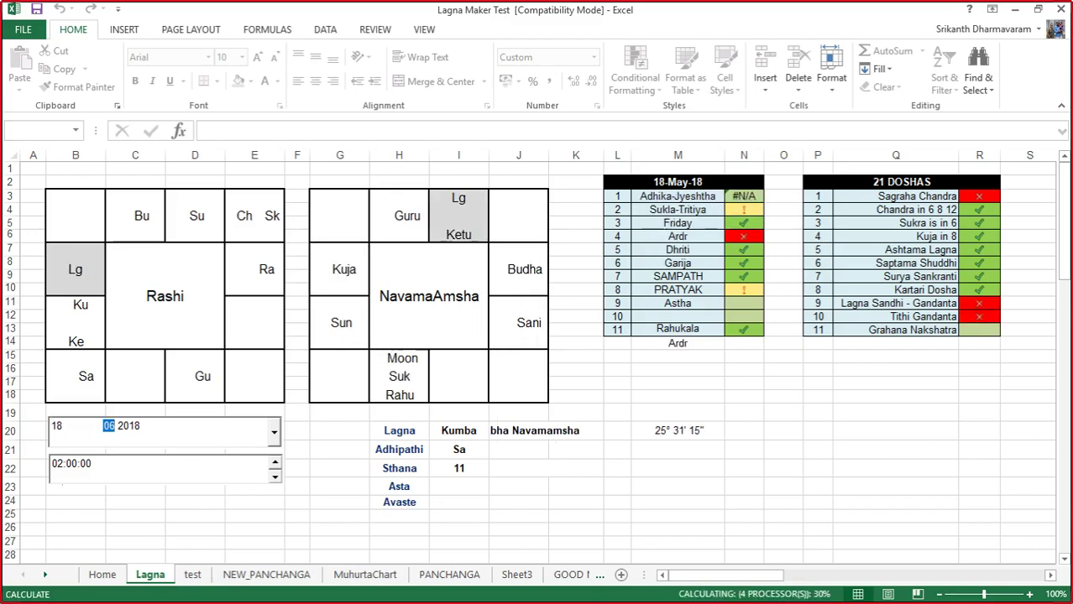
key("Right")
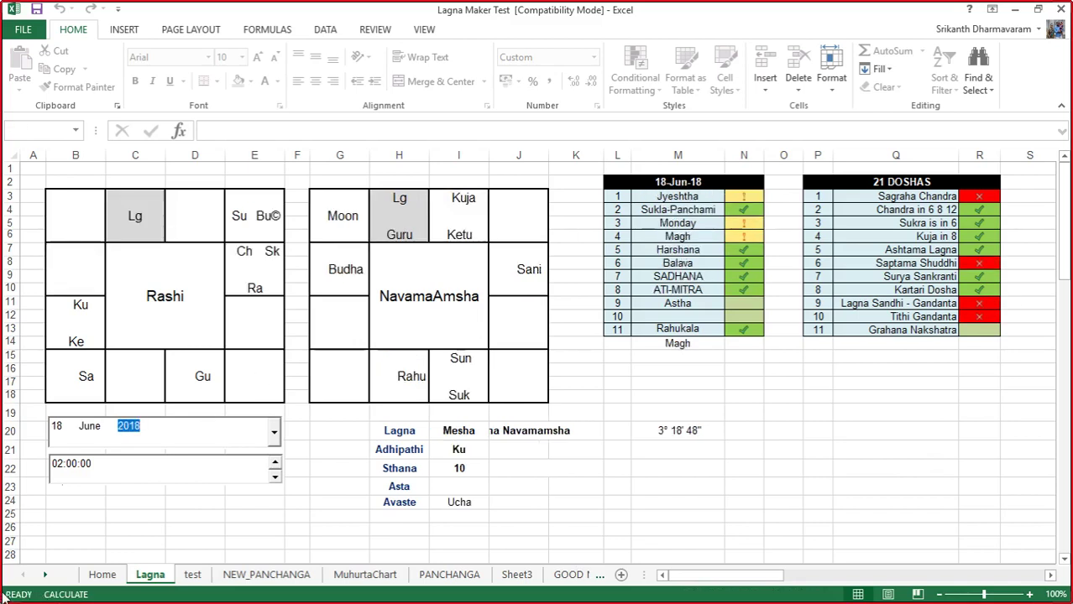
left_click(61, 466)
type("00")
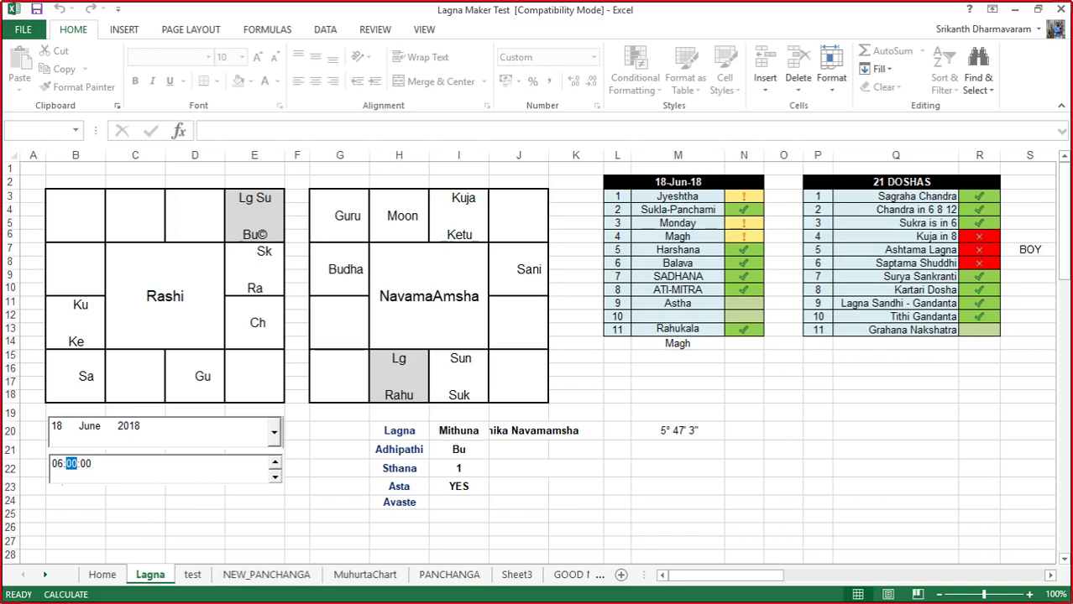
Step: Examine the shaded Lagna house at cell E3 in the Rashi chart
left_click(258, 220)
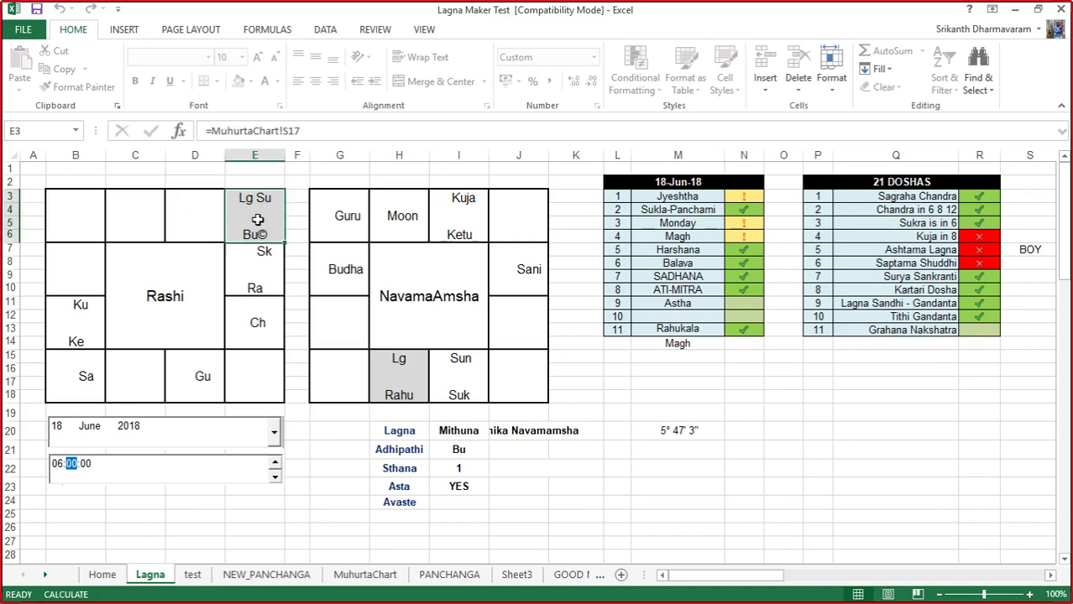
left_click(967, 417)
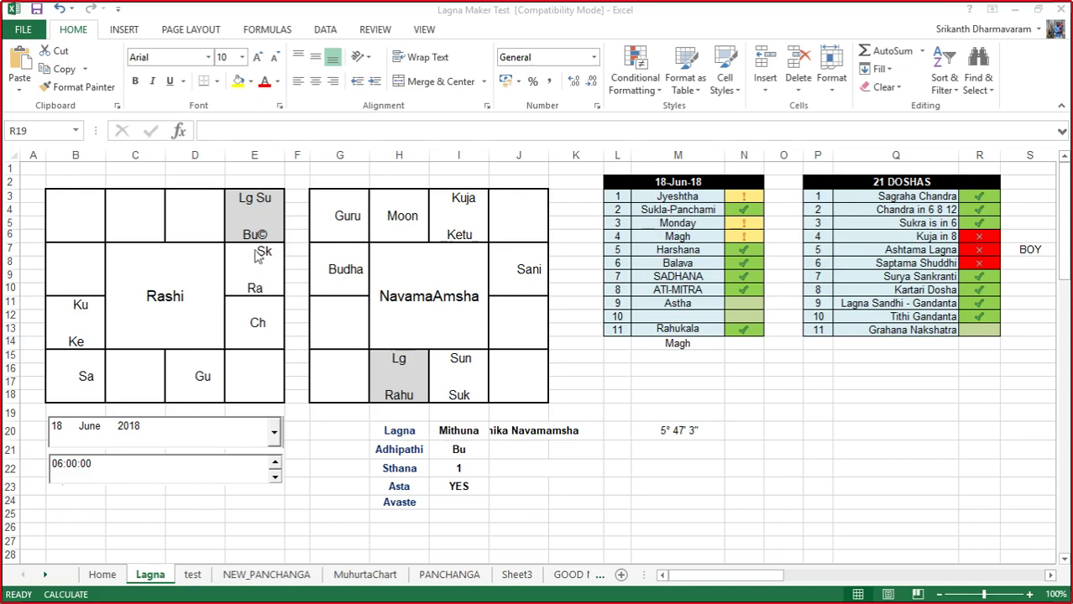
left_click(249, 204)
left_click(243, 217)
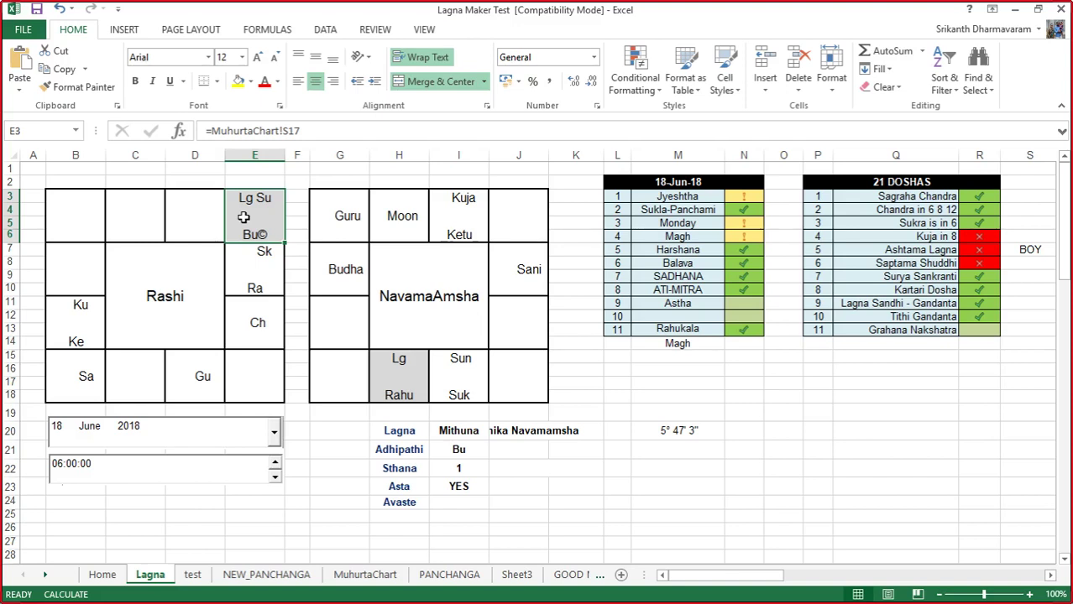
Step: Examine the Rashi chart houses at D3, C3 and E7 in relation to the Lagna house at E3
left_click(196, 210)
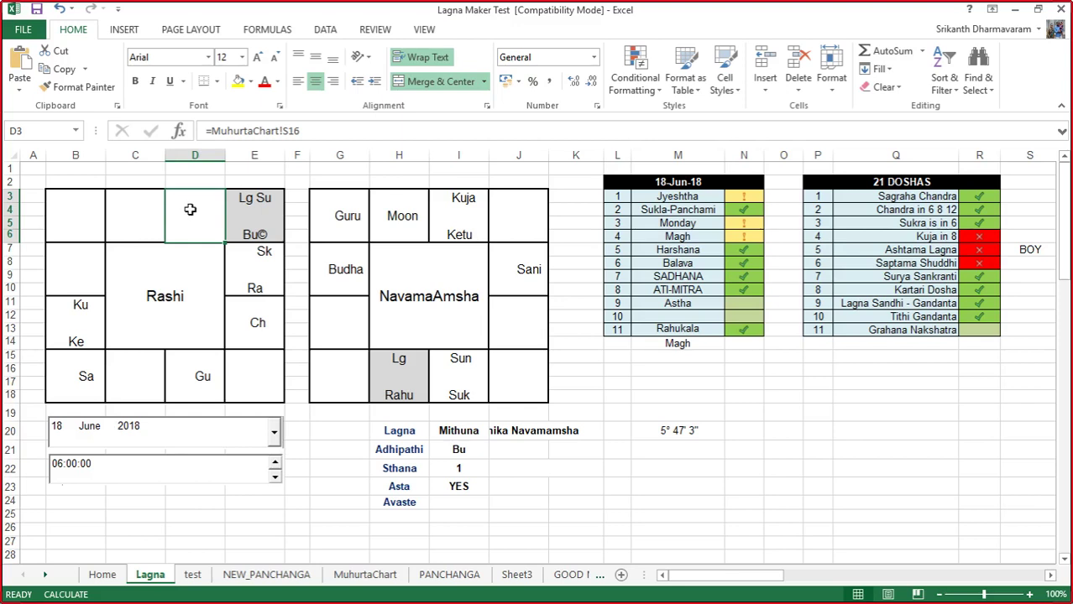
left_click(151, 210)
left_click(192, 213)
left_click(253, 269)
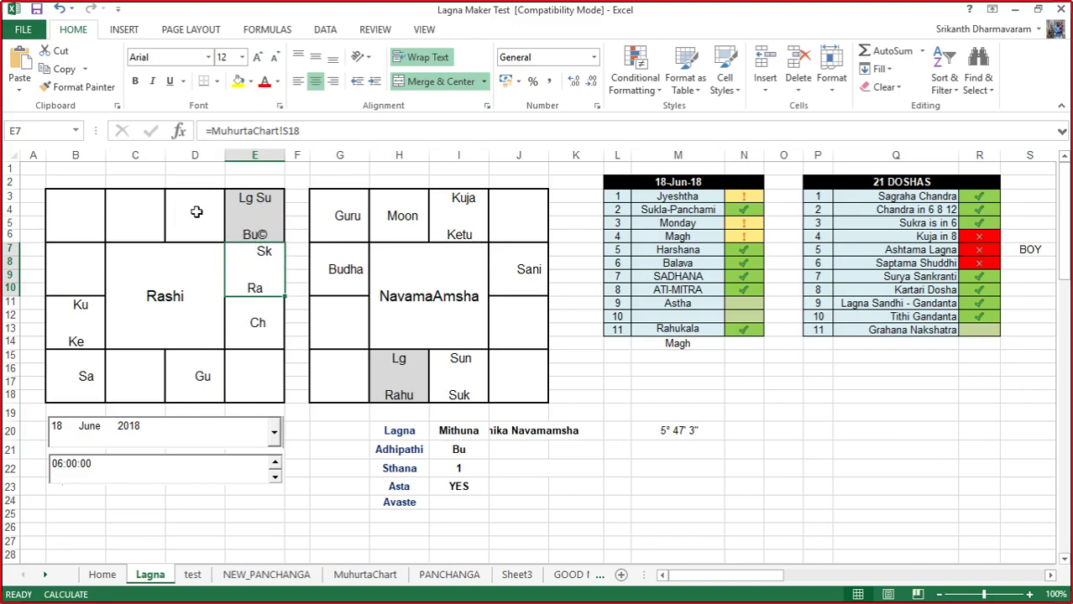
left_click(195, 211)
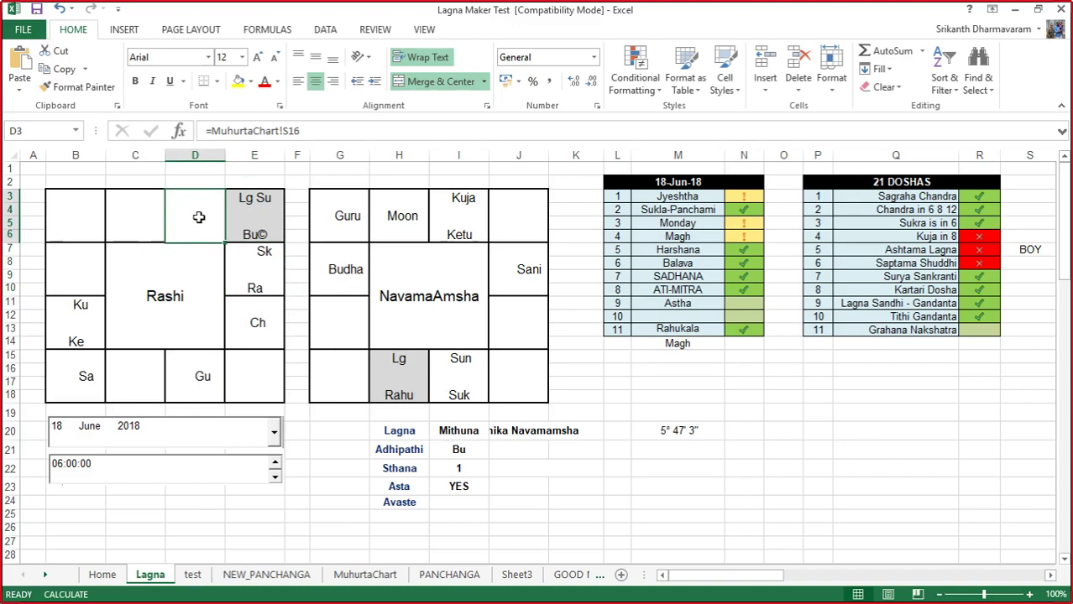
left_click(259, 214)
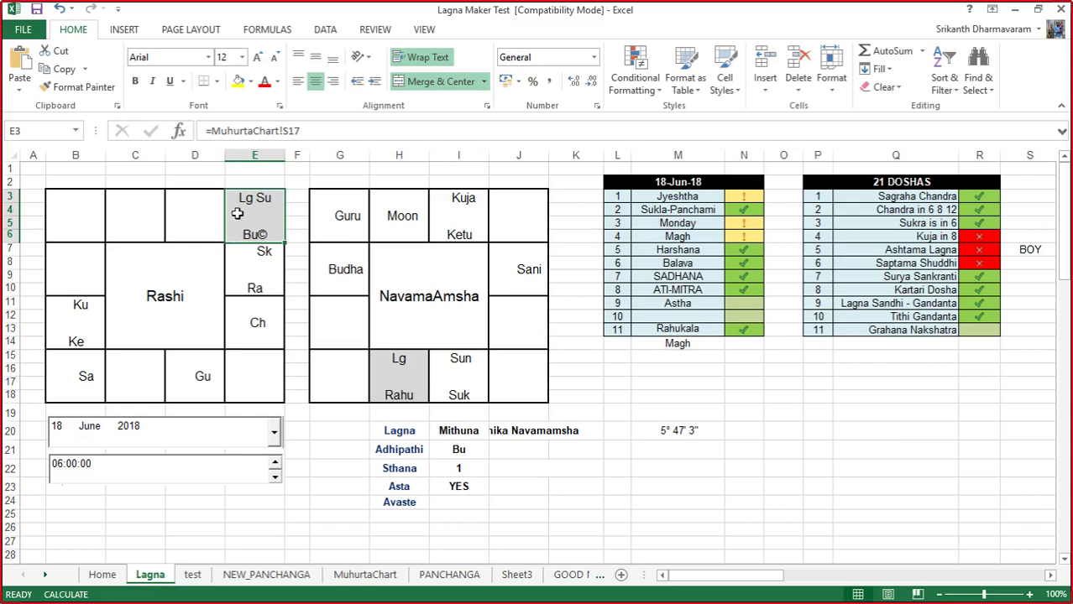
Step: Compare the Rashi chart house at E7, holding Sk and Ra, with the house at B11, holding Ku and Ke
left_click(259, 262)
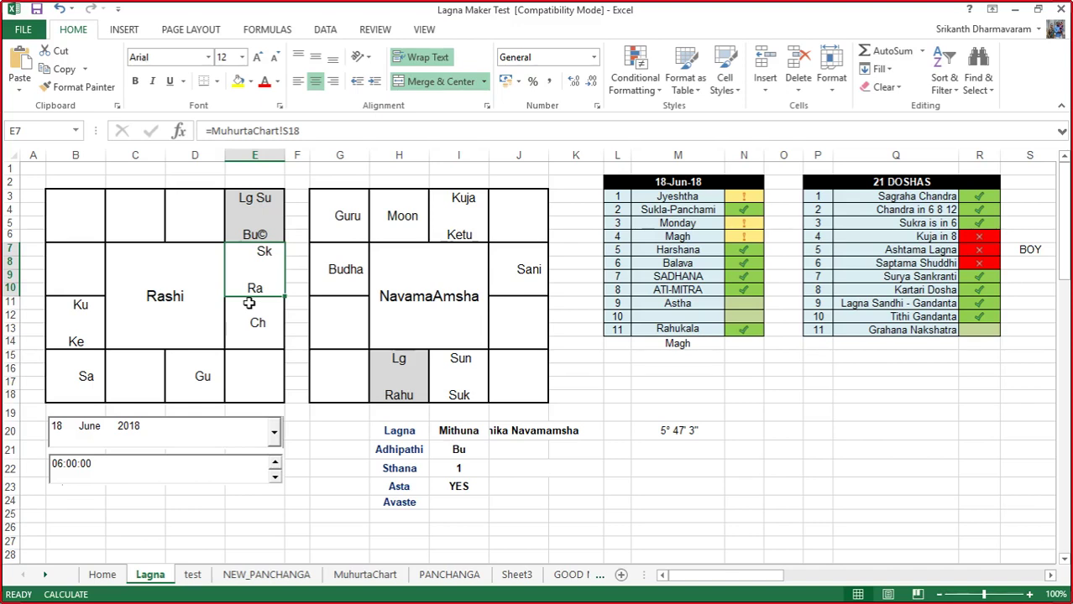
left_click(79, 314)
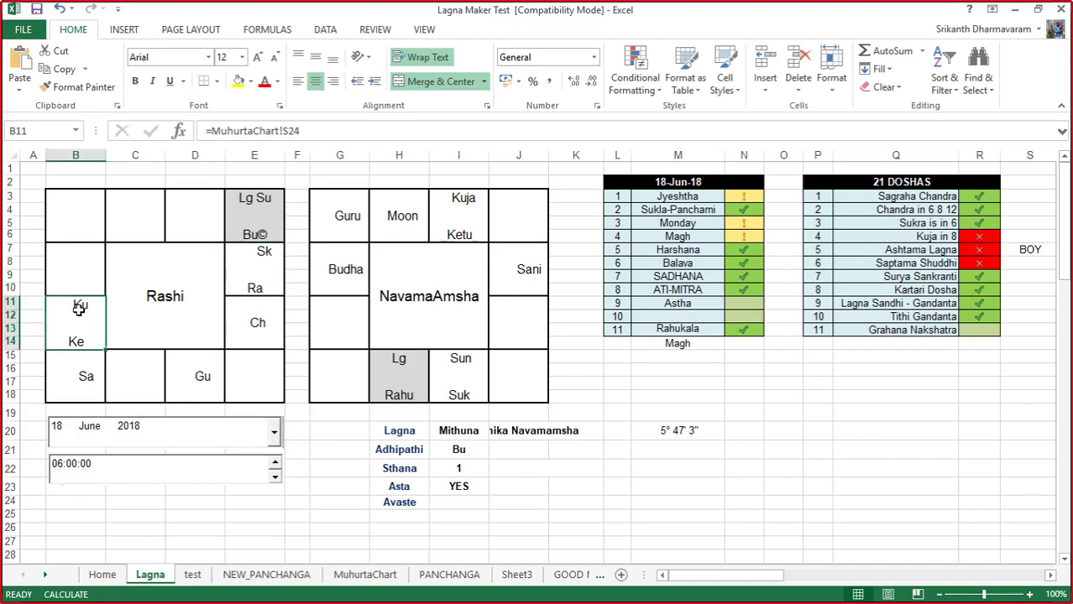
left_click(271, 271)
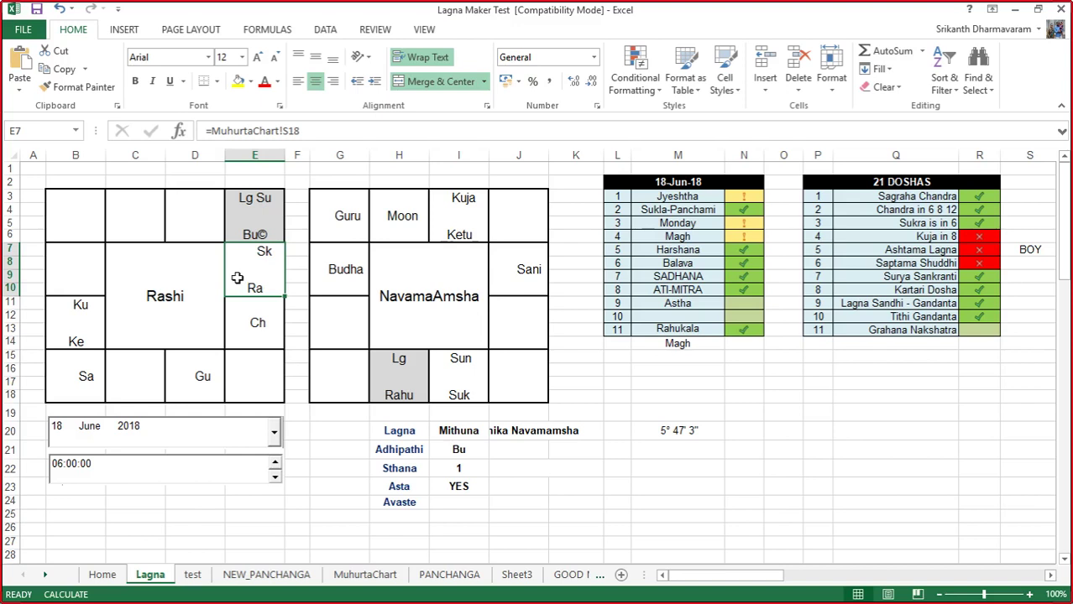
left_click(85, 322)
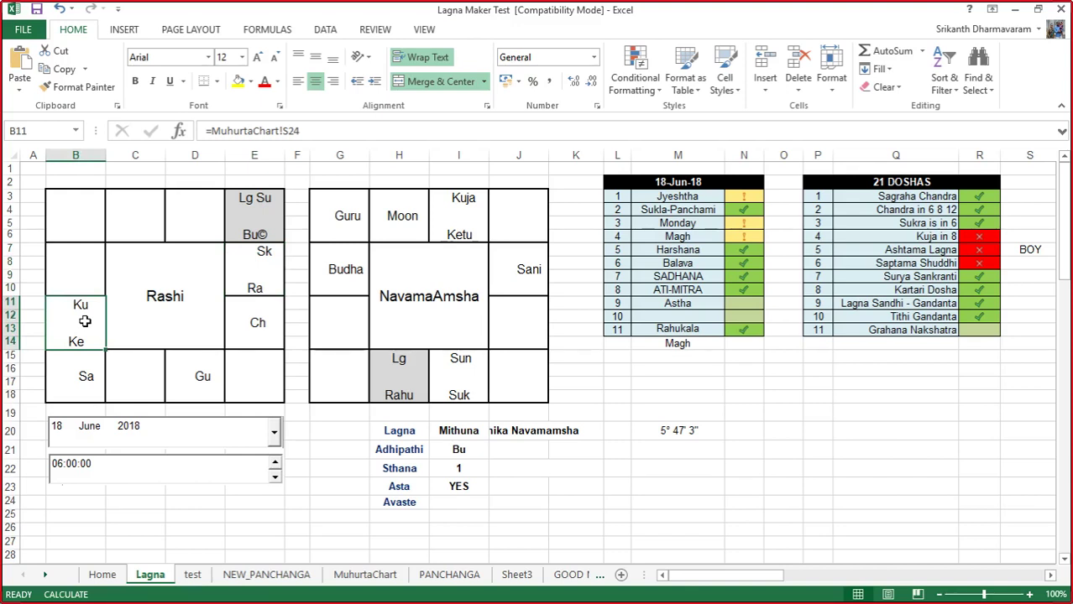
left_click(253, 260)
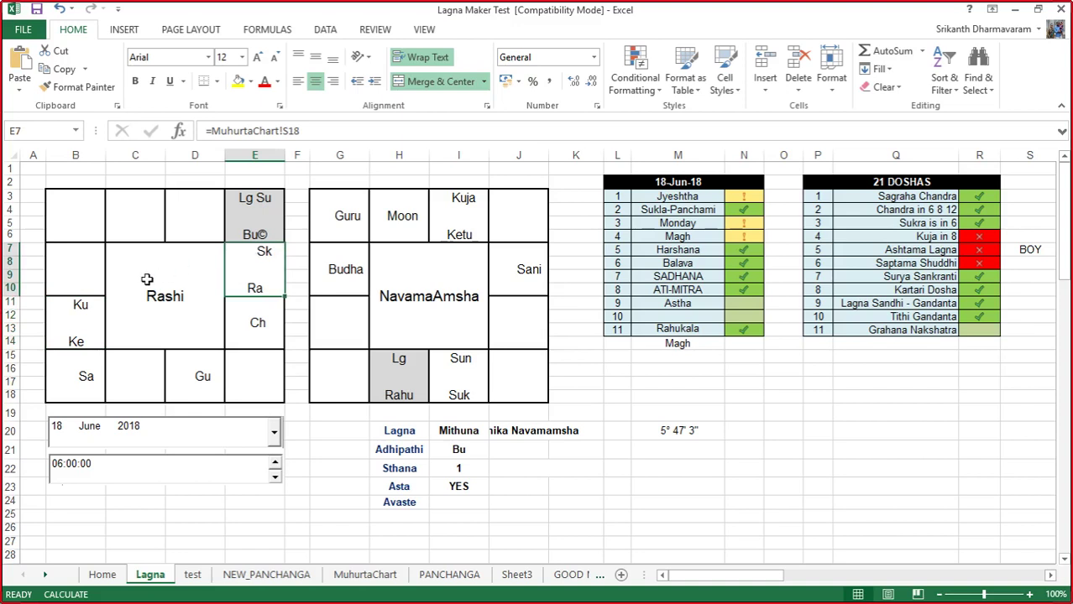
left_click(58, 316)
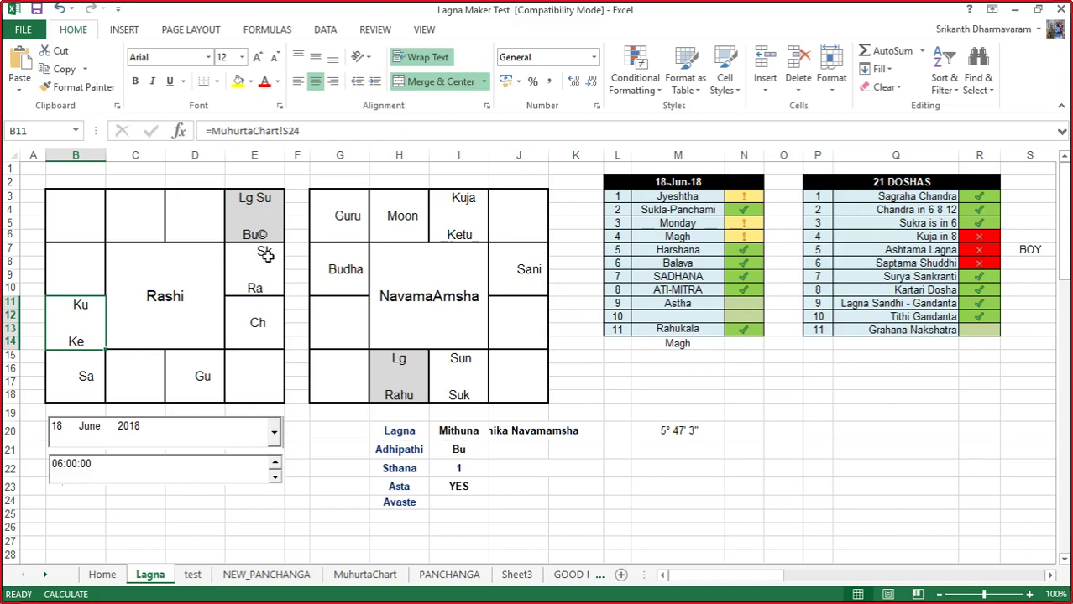
Step: Examine the Rashi chart houses at E7, E11 and E15 as possible lagnas for the day
left_click(257, 322)
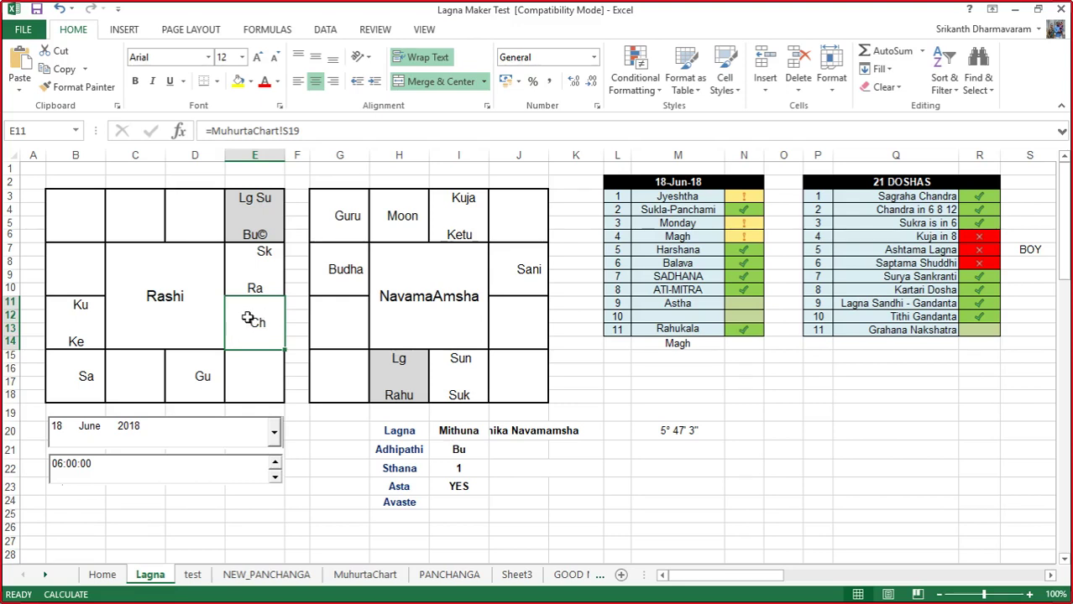
left_click(252, 374)
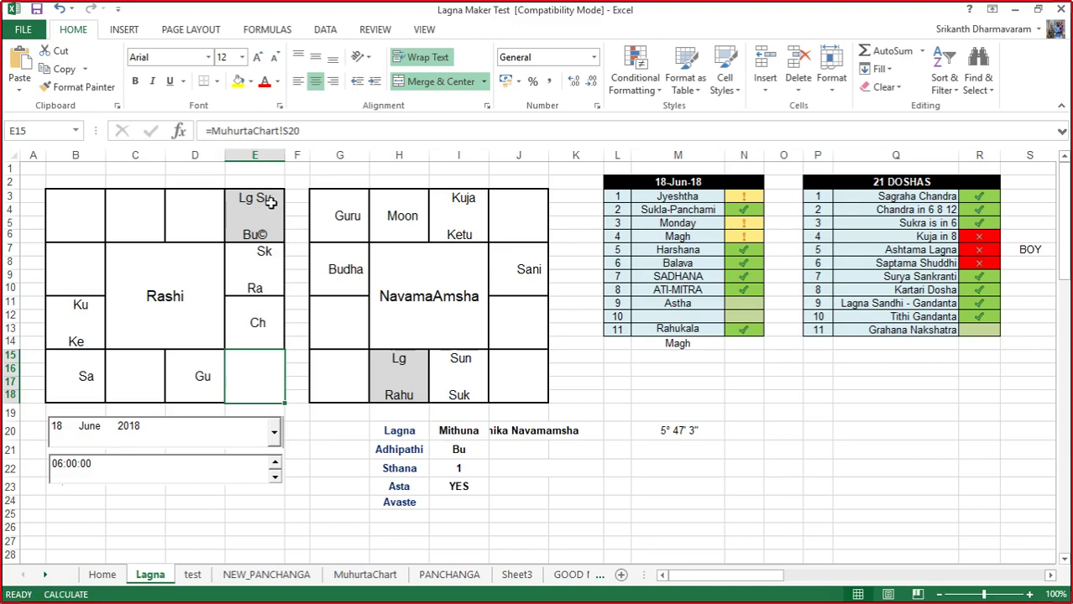
left_click(255, 269)
left_click(249, 330)
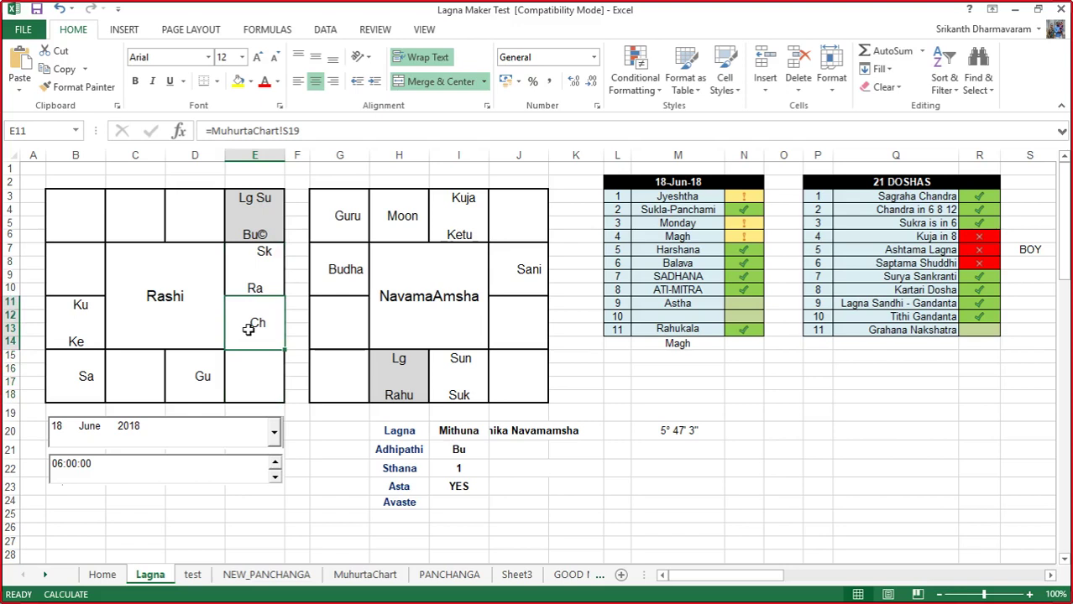
left_click(237, 382)
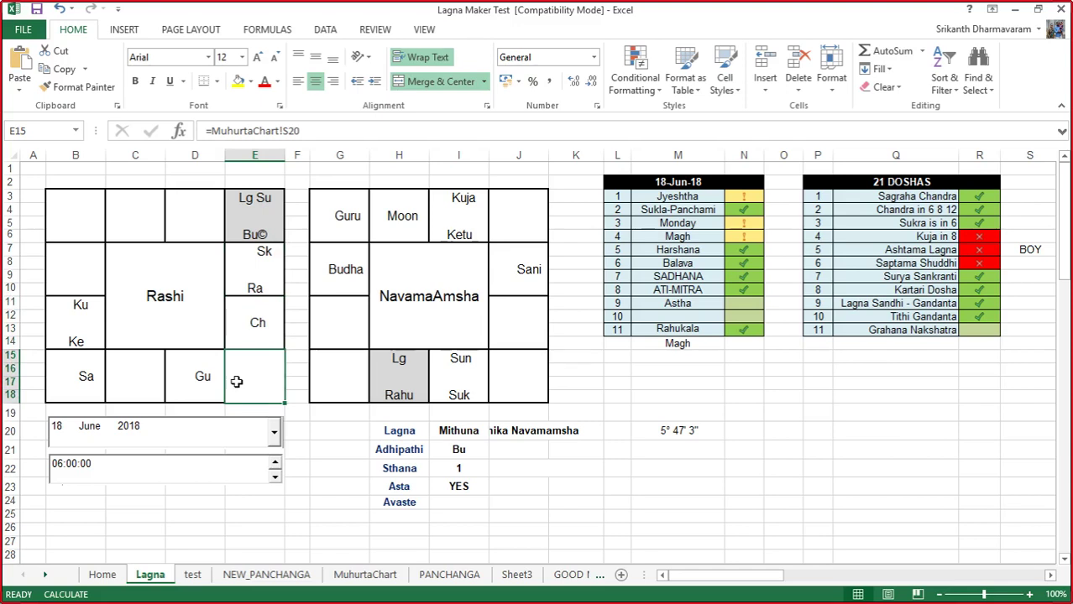
Step: Set the chart time to 12:00:00, check the lagna degree in cell M20, and advance the time to 12:10:00
left_click(56, 464)
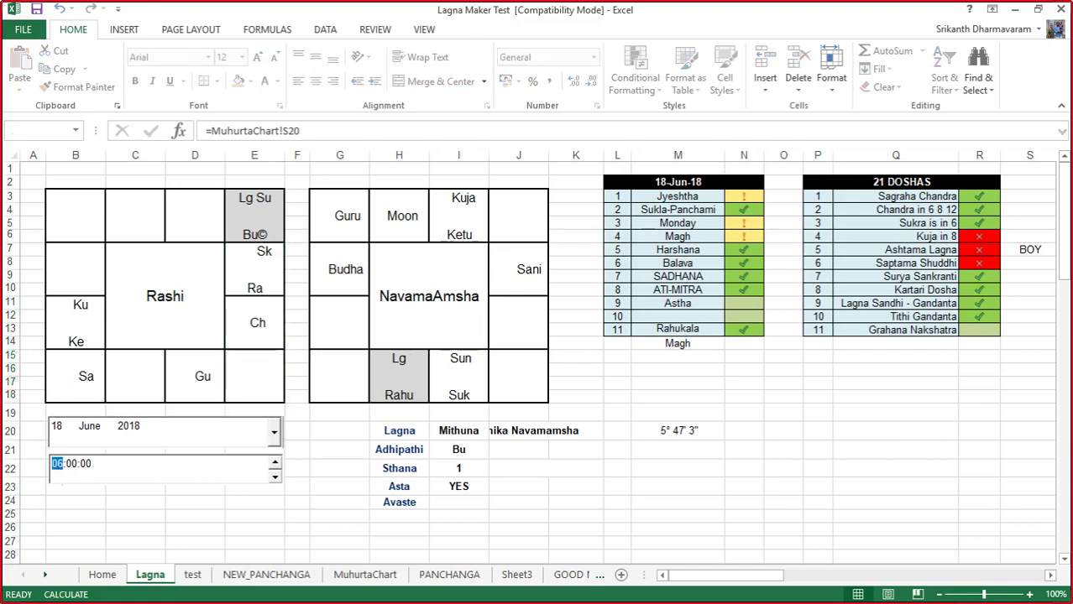
type("12")
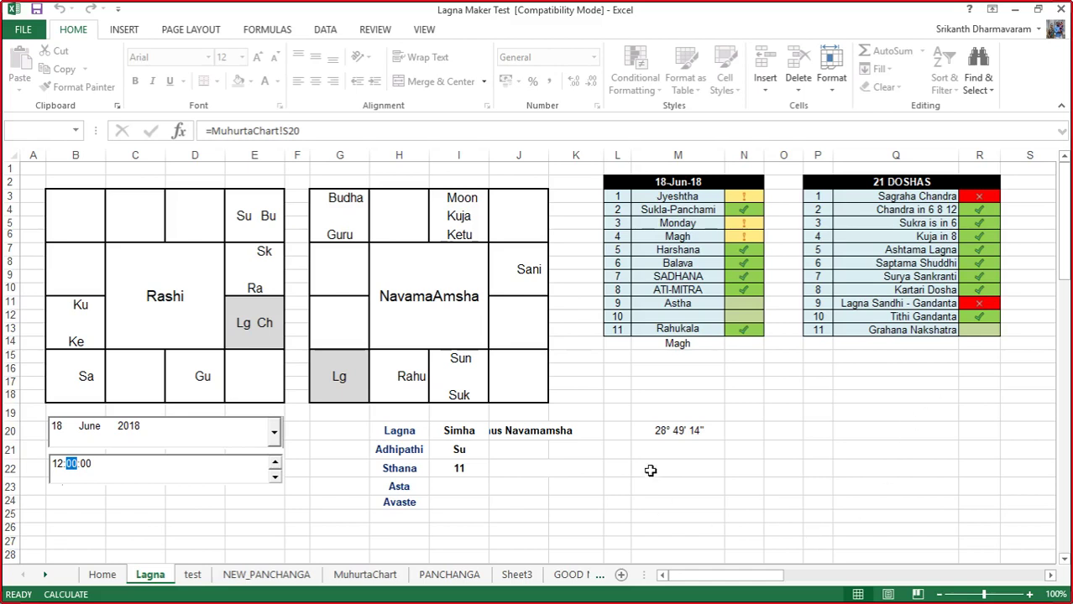
left_click(661, 433)
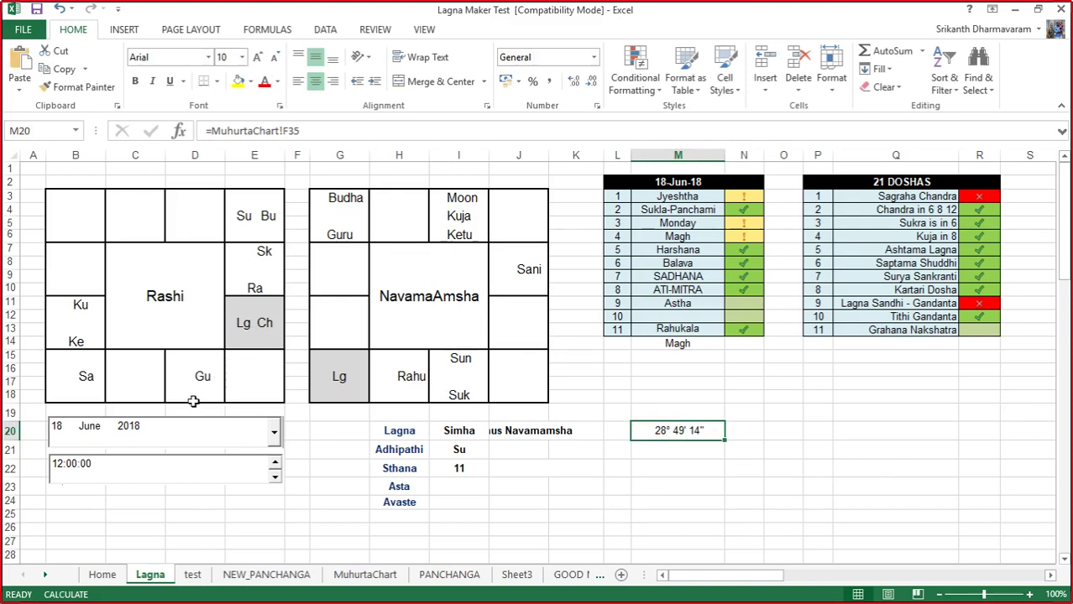
left_click(69, 472)
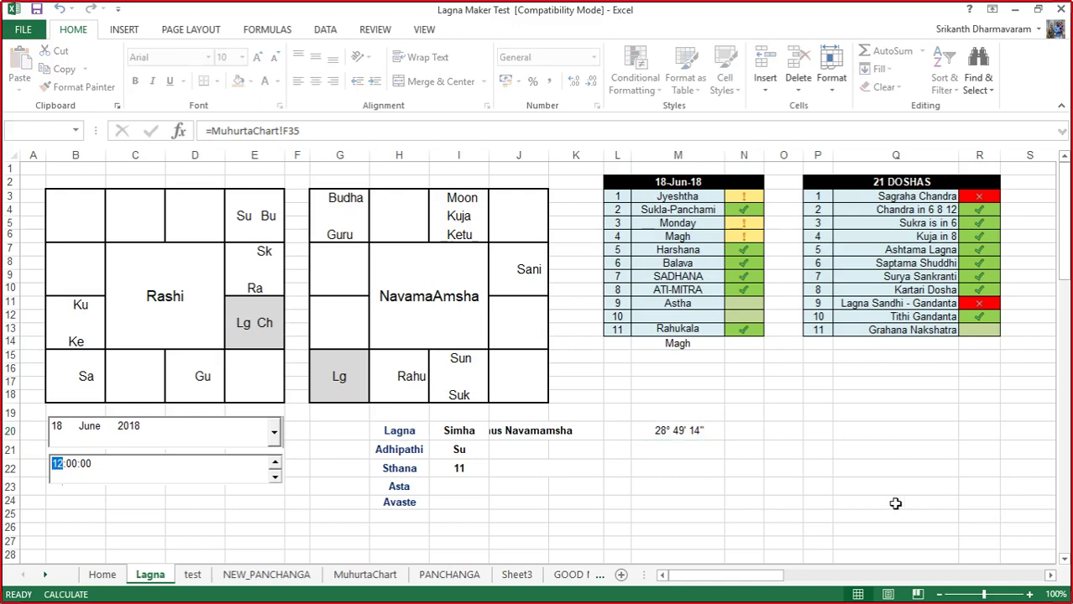
key("Right")
type("10")
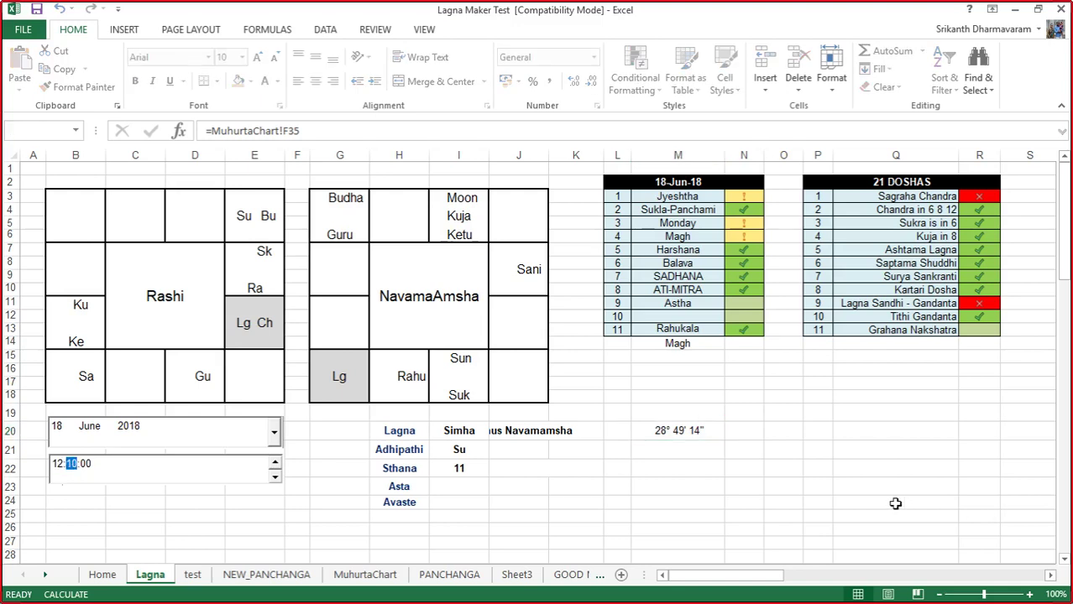
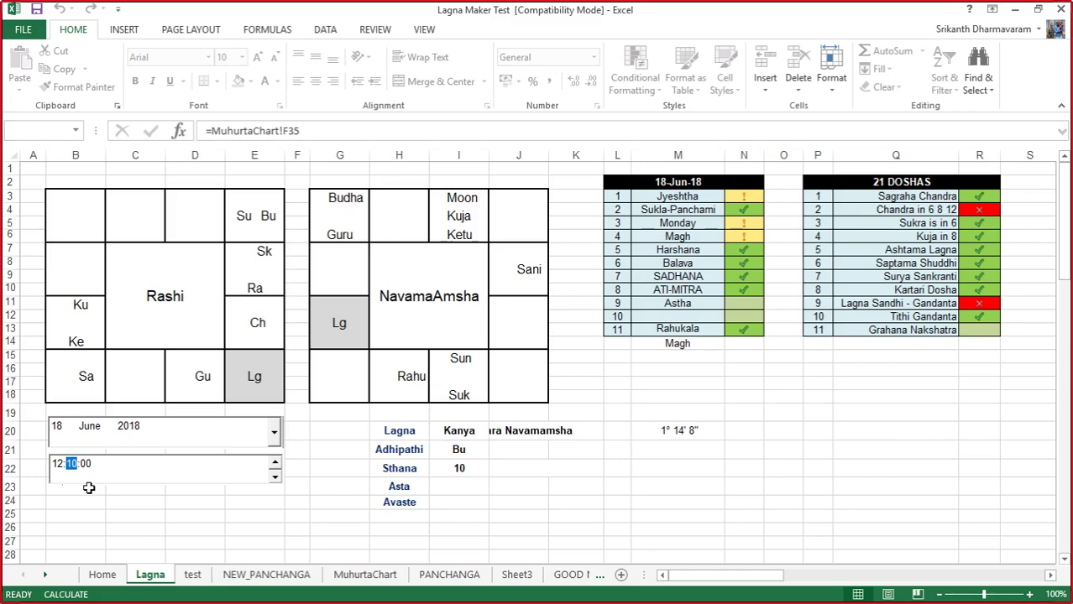
Step: Left-align the Navamamsha name in cell J20
left_click(518, 430)
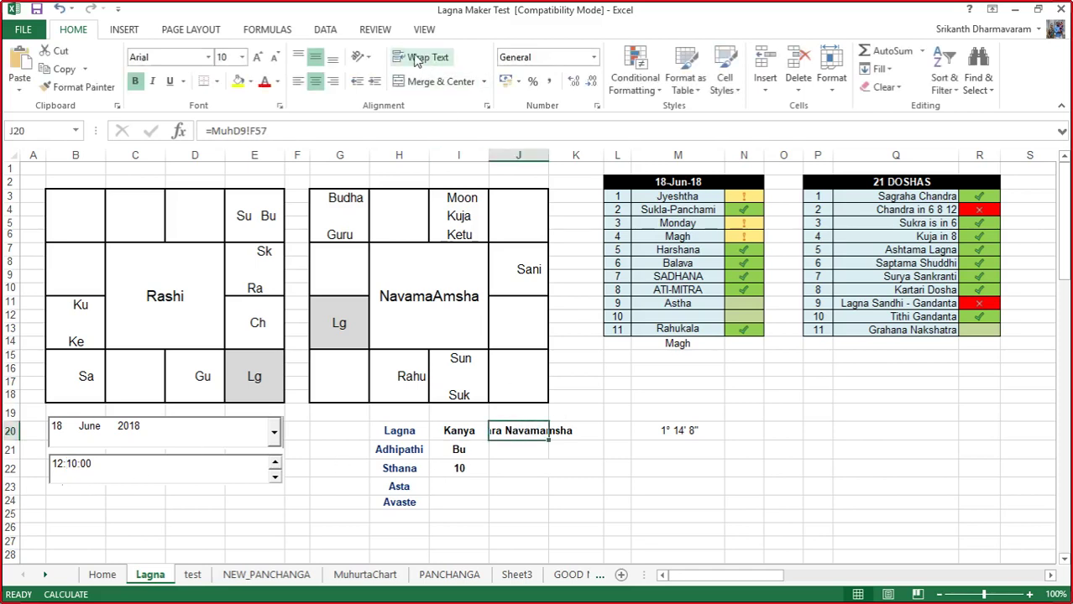
left_click(299, 83)
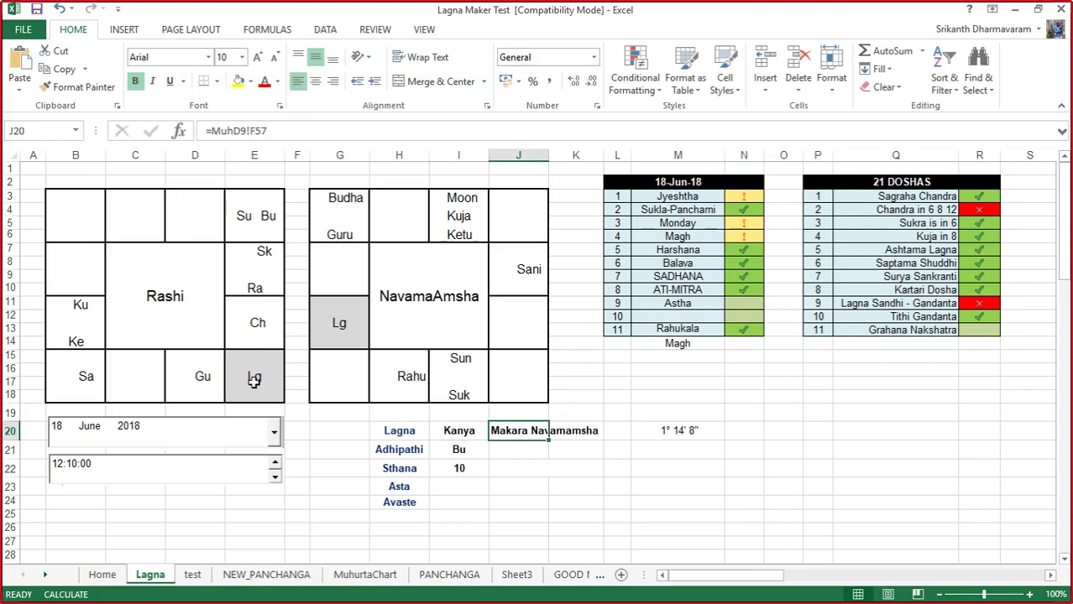
Step: Examine the planets in Rashi chart houses E7 and E11 against the Kanya lagna at 12:10:00
left_click(265, 253)
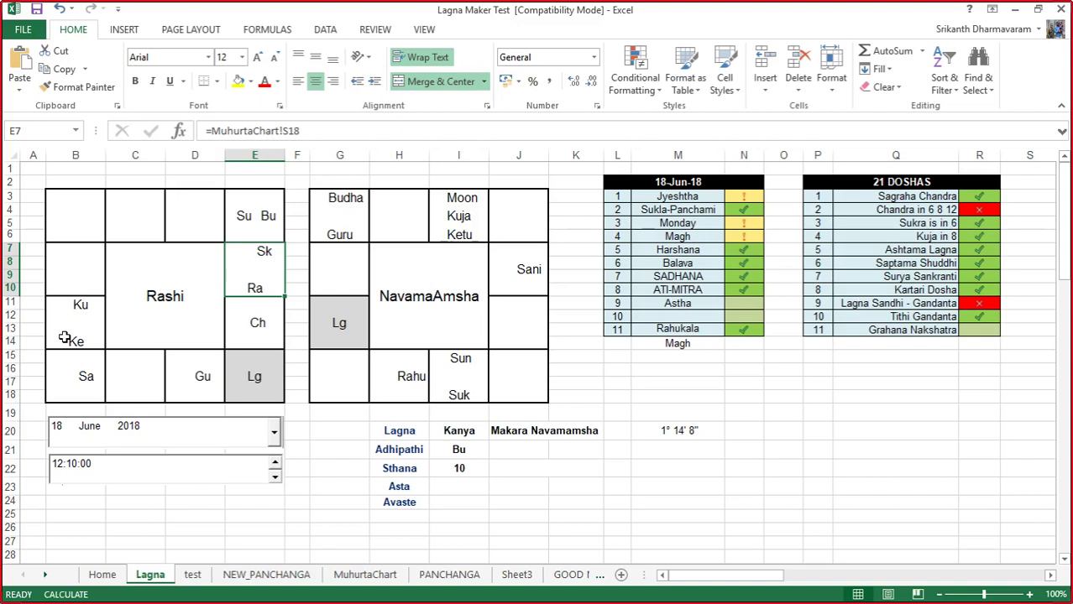
left_click(259, 330)
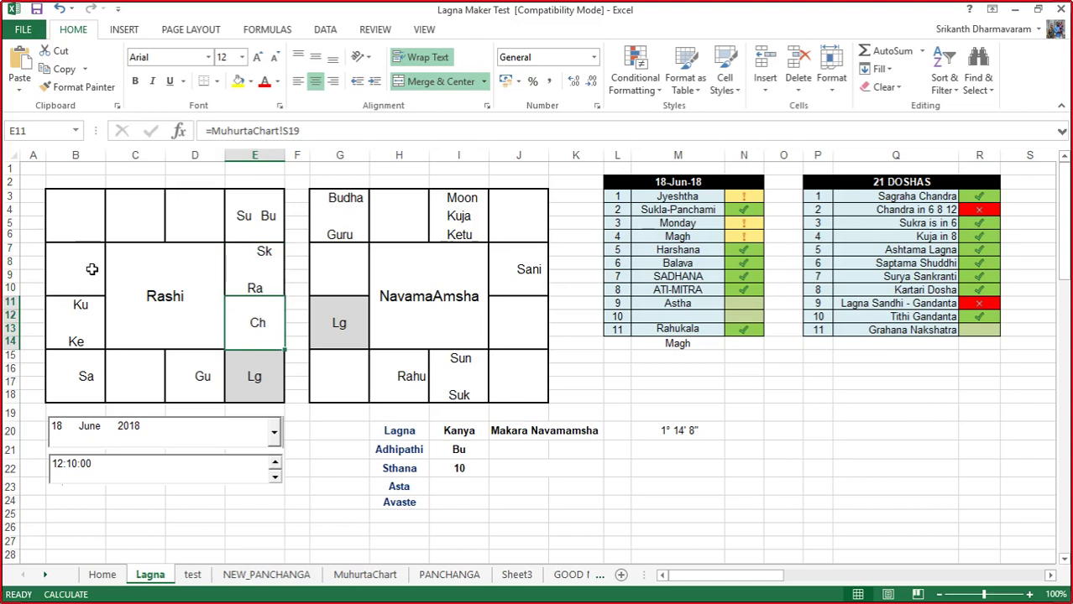
left_click(75, 338, "ctrl")
left_click_drag(279, 255, 172, 293)
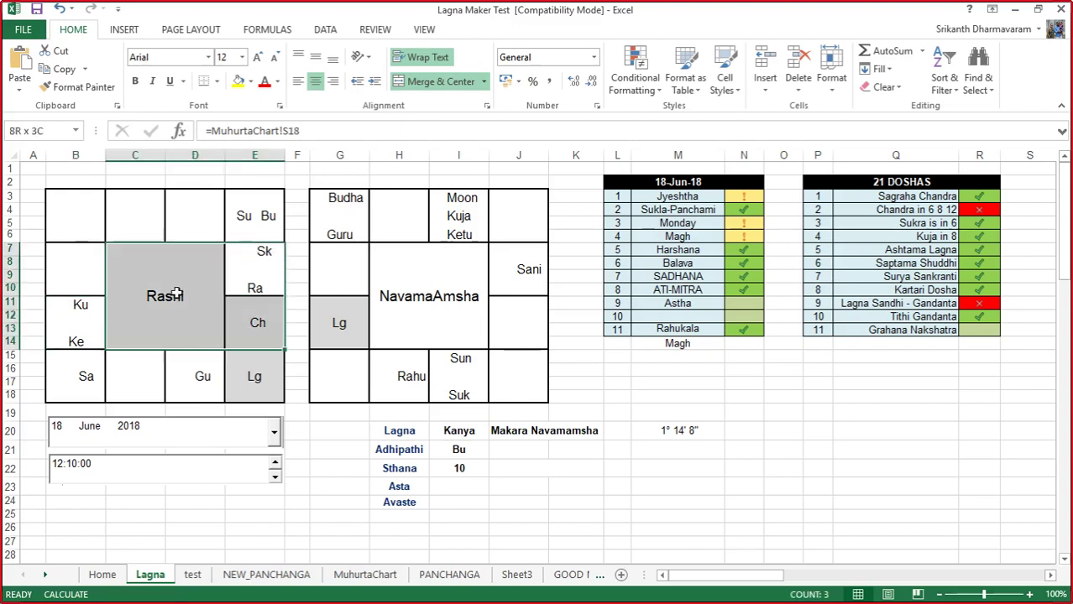
left_click(246, 306)
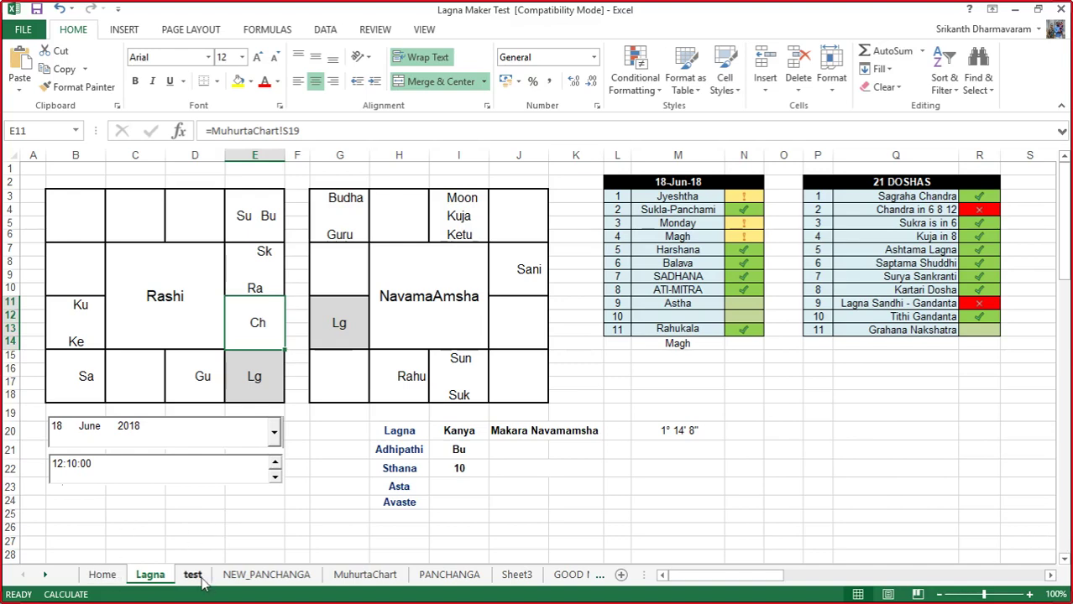
Step: On the NEW_PANCHANGA sheet, enter the note "No muhutha" in cell BS41 beside the 18-06-2018 row
left_click(245, 577)
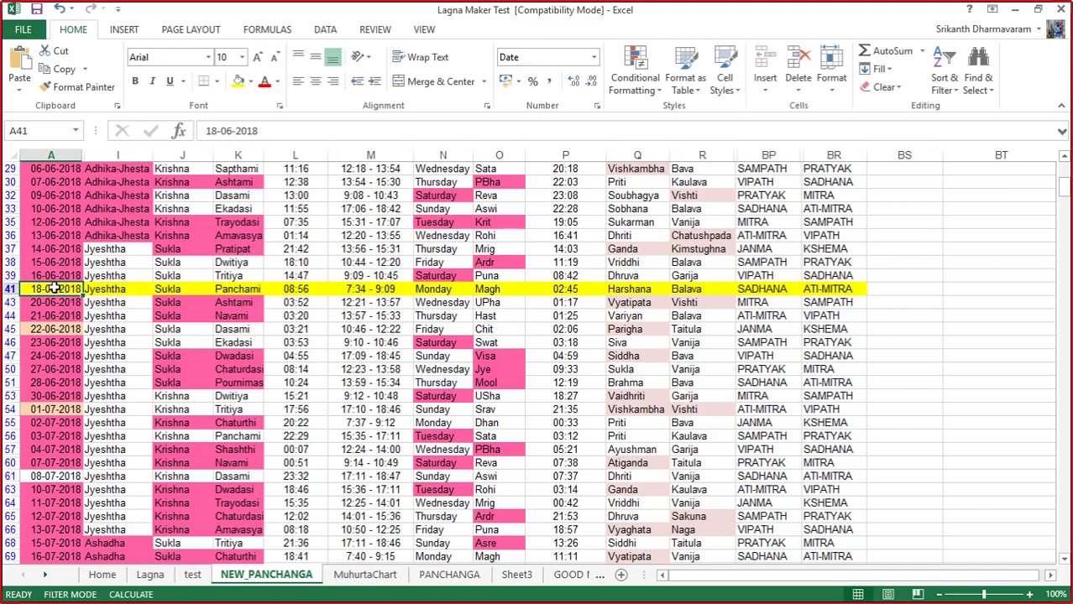
left_click_drag(53, 288, 886, 289)
left_click(887, 289)
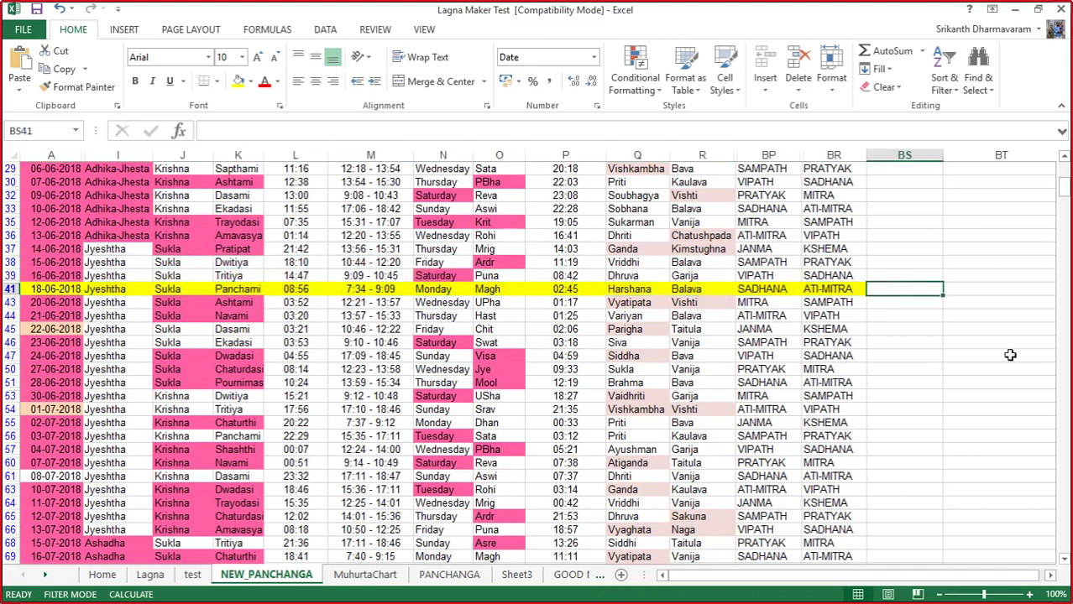
type("No")
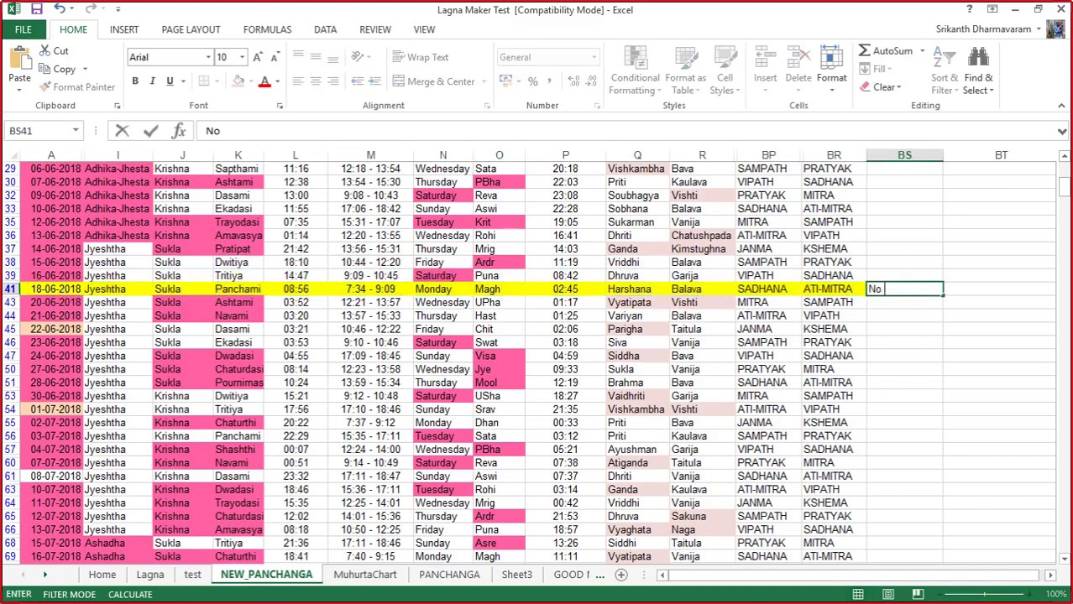
type(" muhurtha")
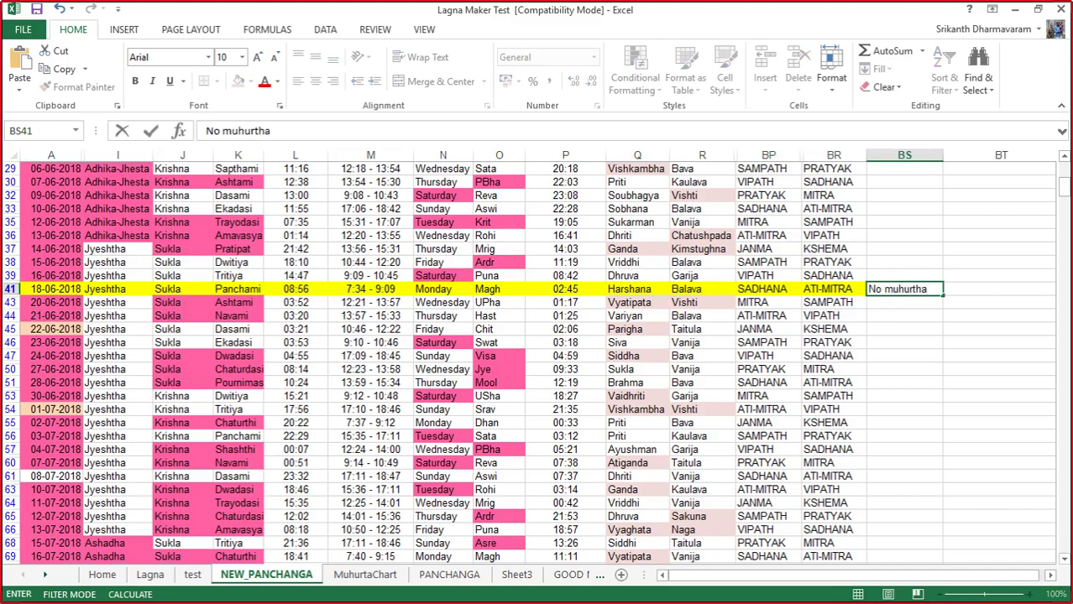
key("BackSpace")
key("BackSpace")
key("BackSpace")
key("BackSpace")
type("tha")
key("Return")
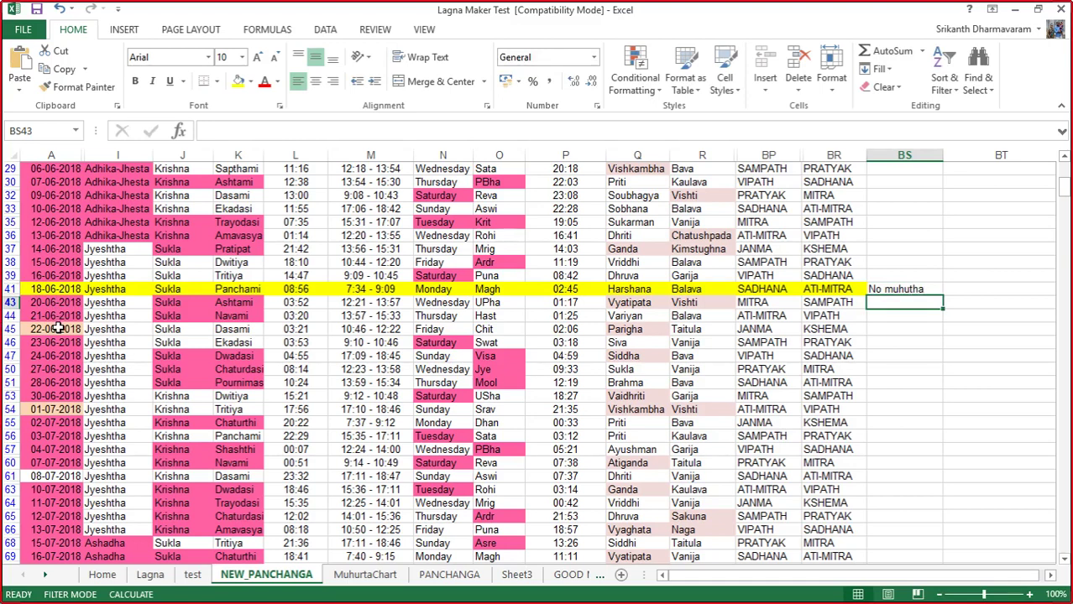
Step: Review the 22-06-2018 row through its JANMA entry and set the Lagna sheet's chart date to 22 June 2018
left_click_drag(44, 327, 848, 335)
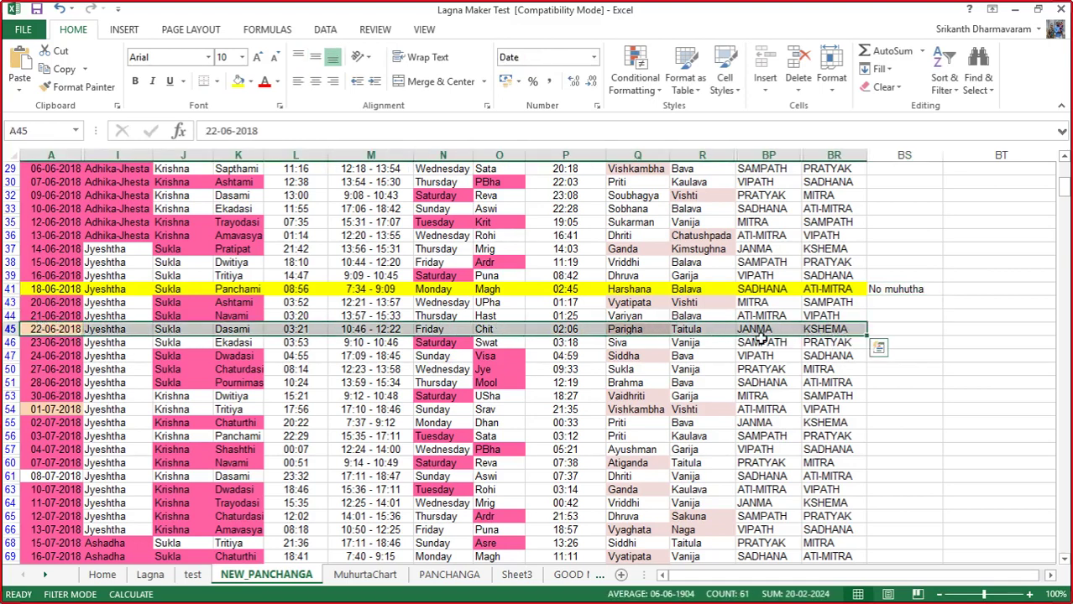
left_click(760, 330)
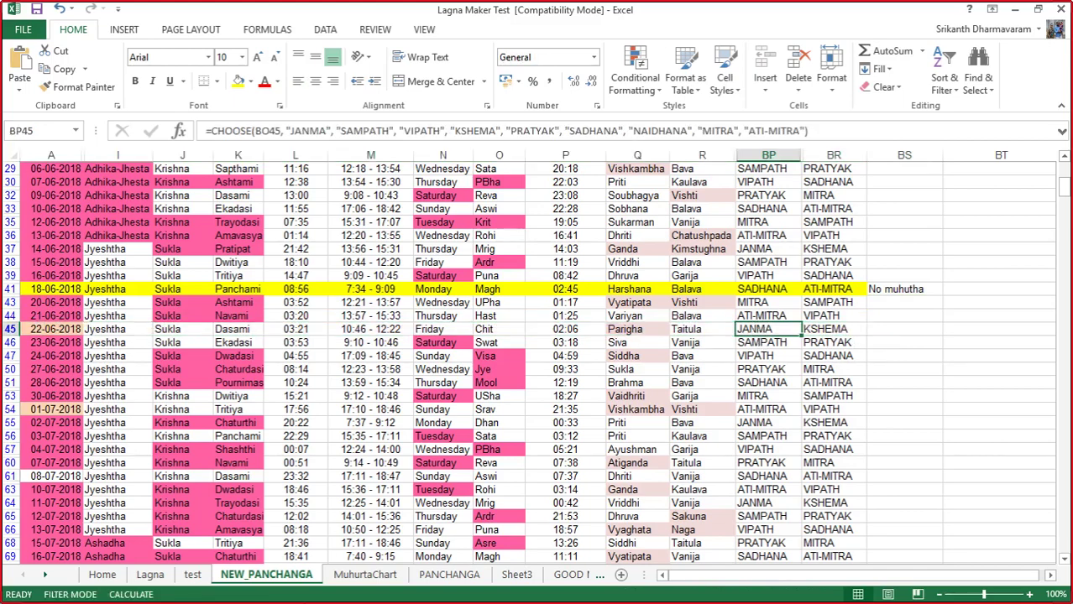
left_click(150, 575)
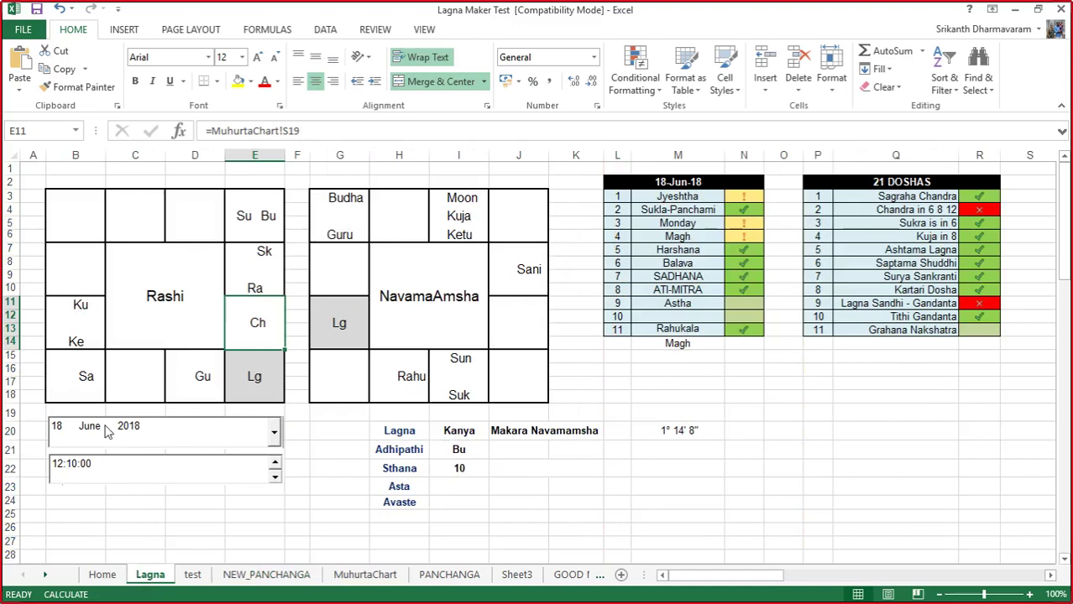
left_click(56, 428)
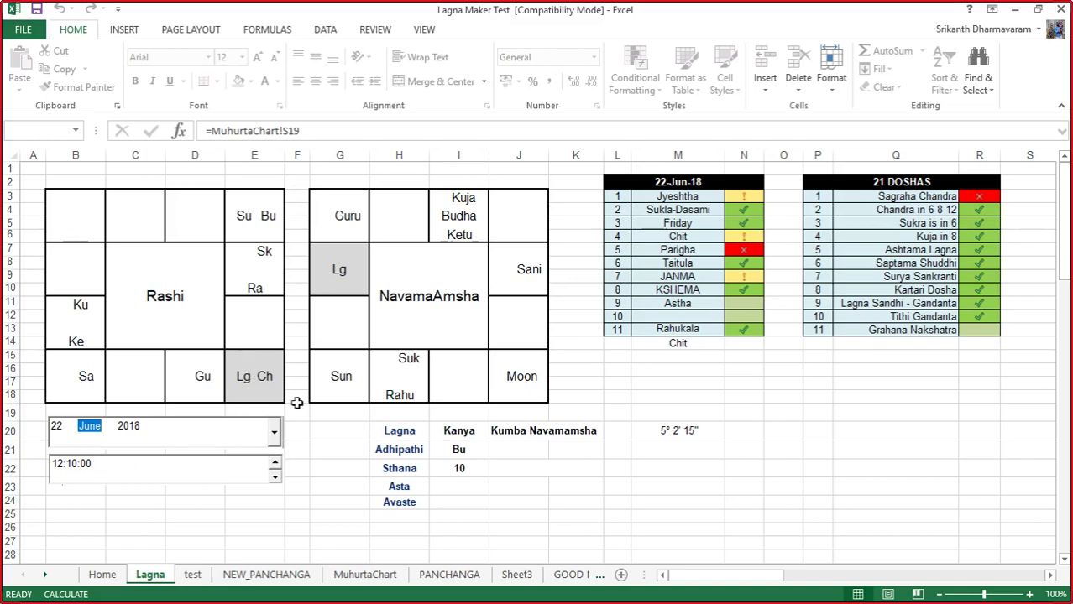
Step: Examine the planets in the Rashi chart houses around the Kanya lagna for 22 June 2018 at 12:10:00
left_click(242, 376)
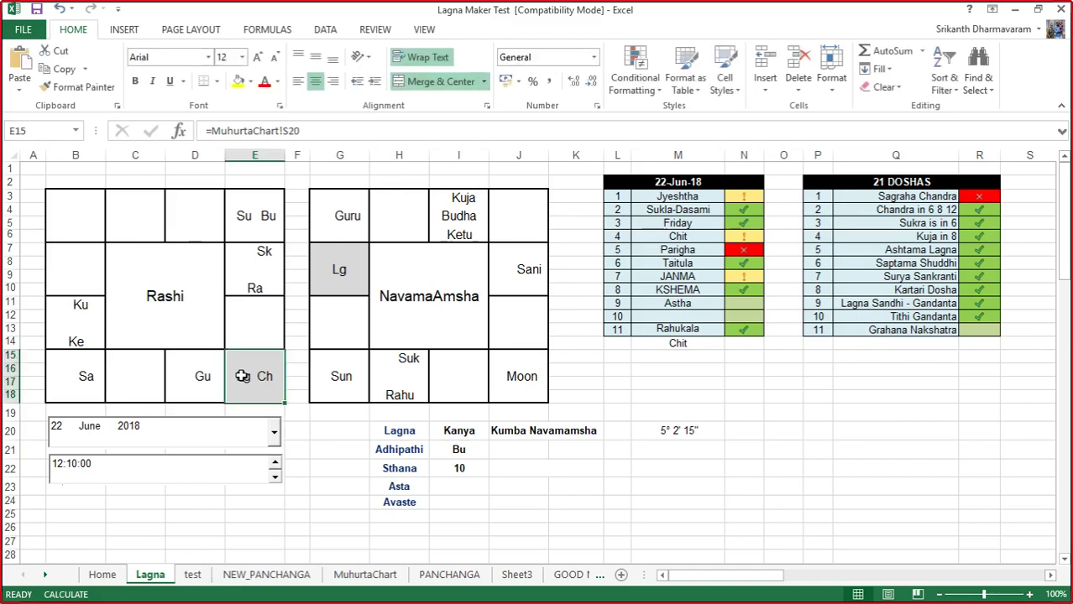
left_click(57, 471)
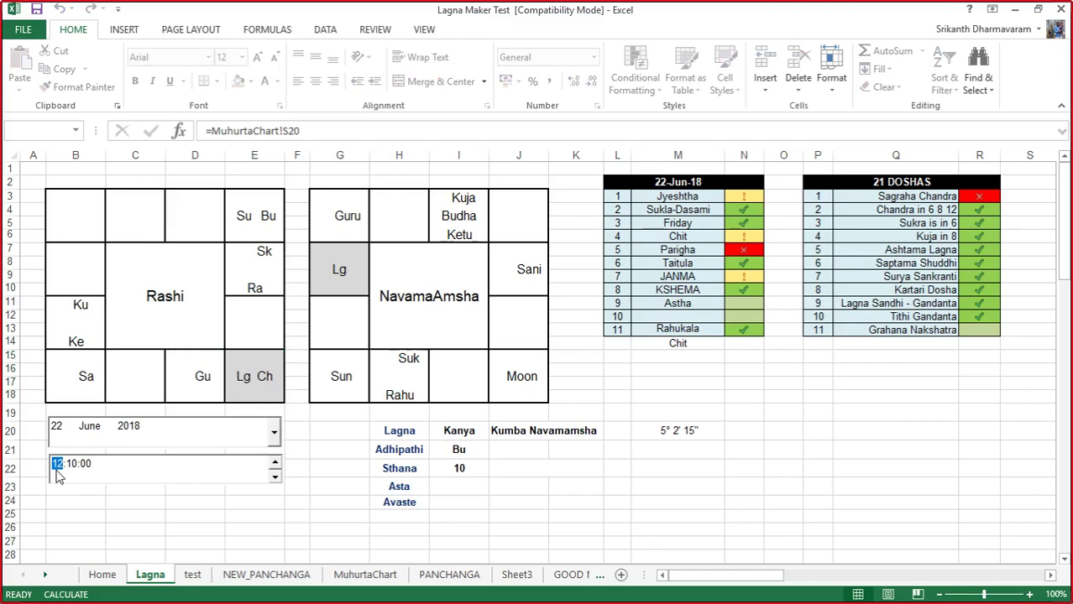
left_click(255, 323)
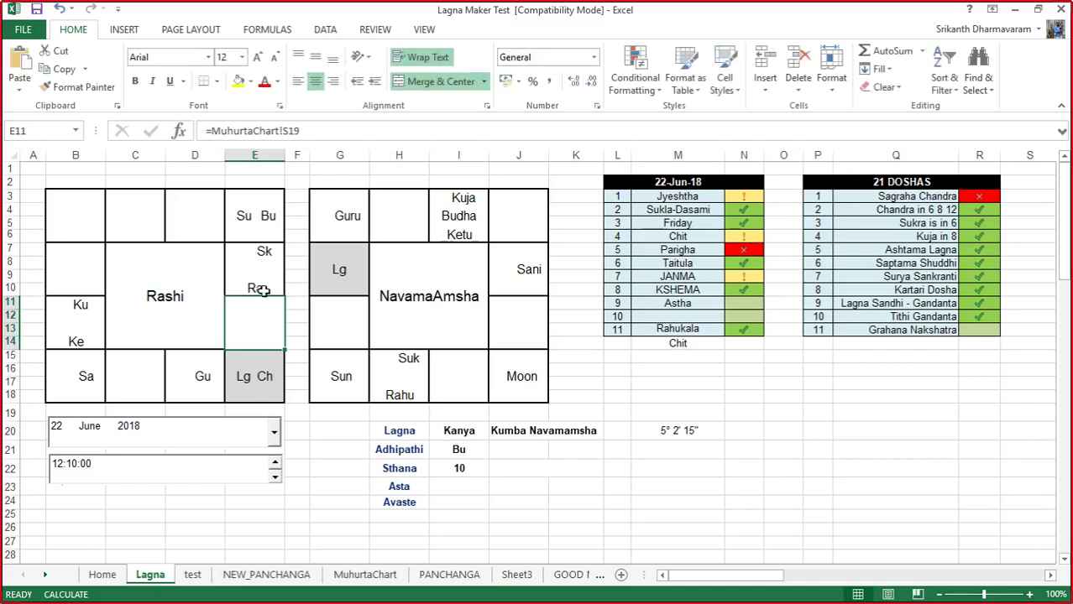
left_click(257, 260)
left_click(65, 329)
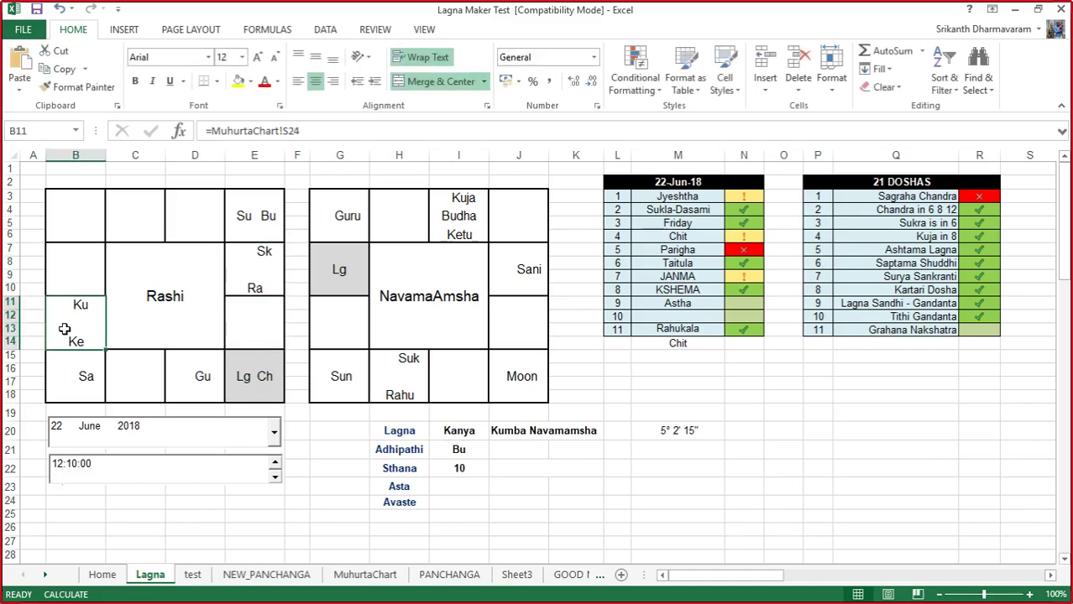
left_click(271, 209)
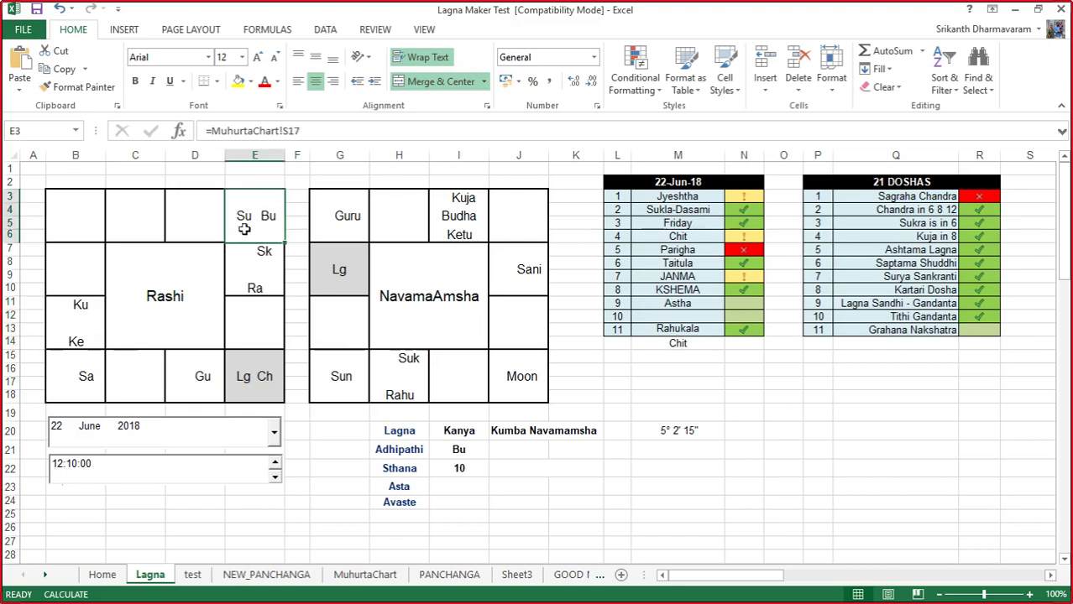
left_click(253, 270)
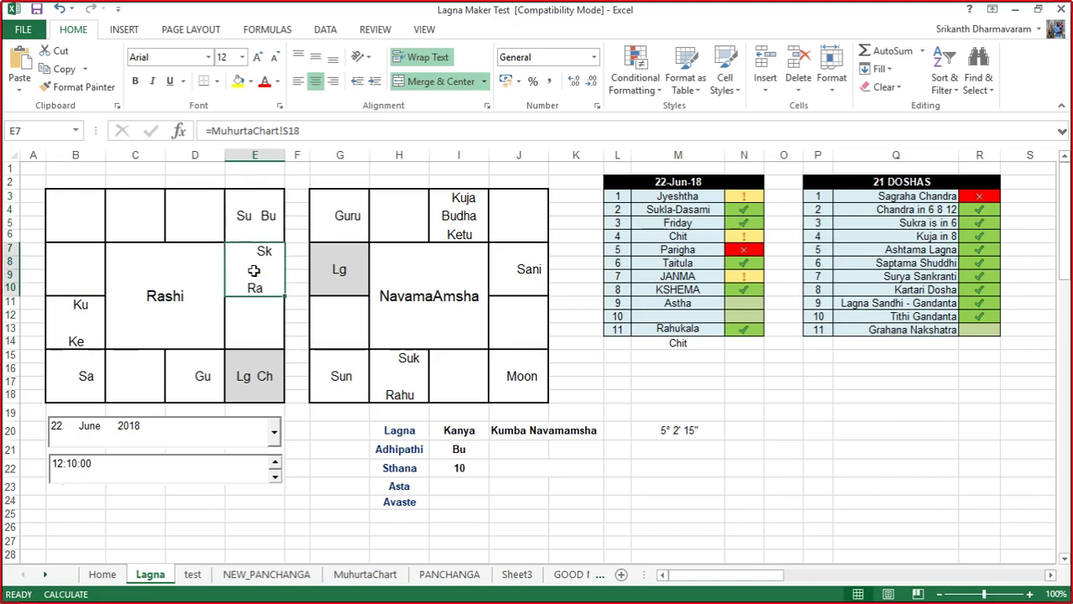
left_click(249, 328)
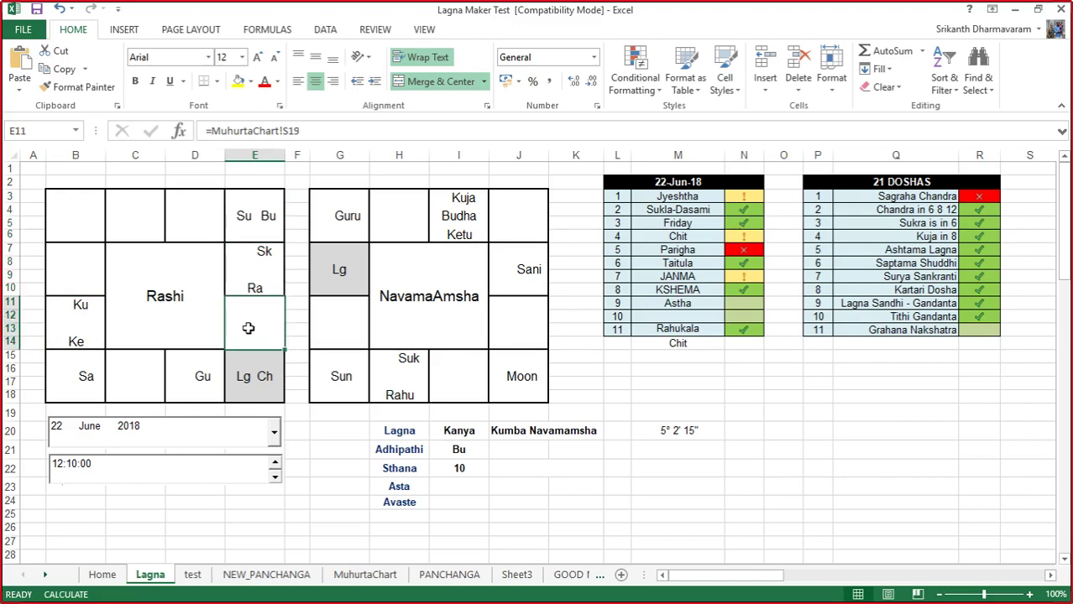
left_click(250, 379)
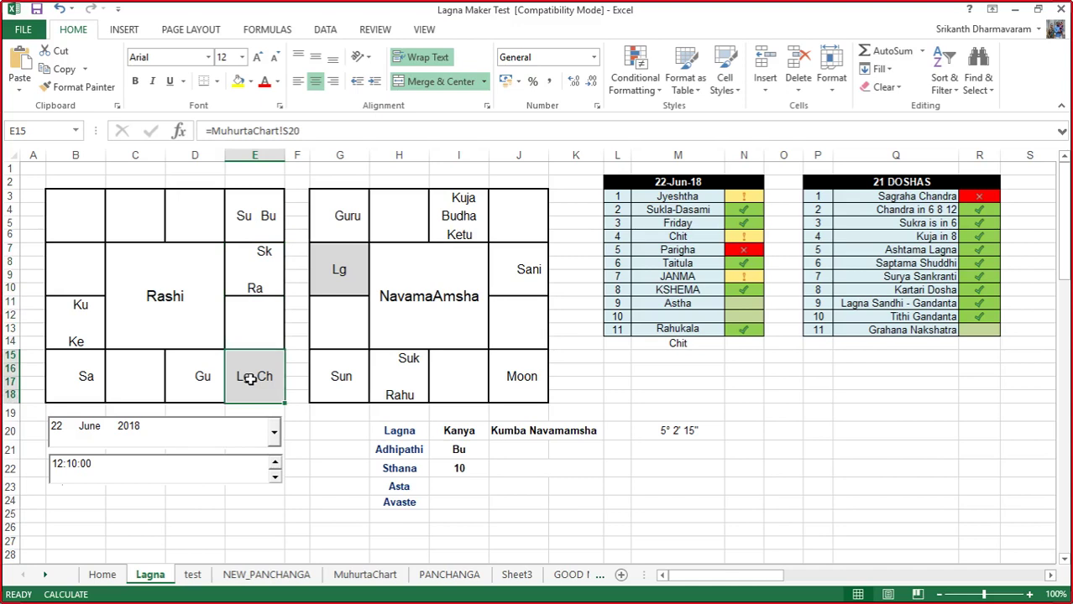
left_click(188, 206)
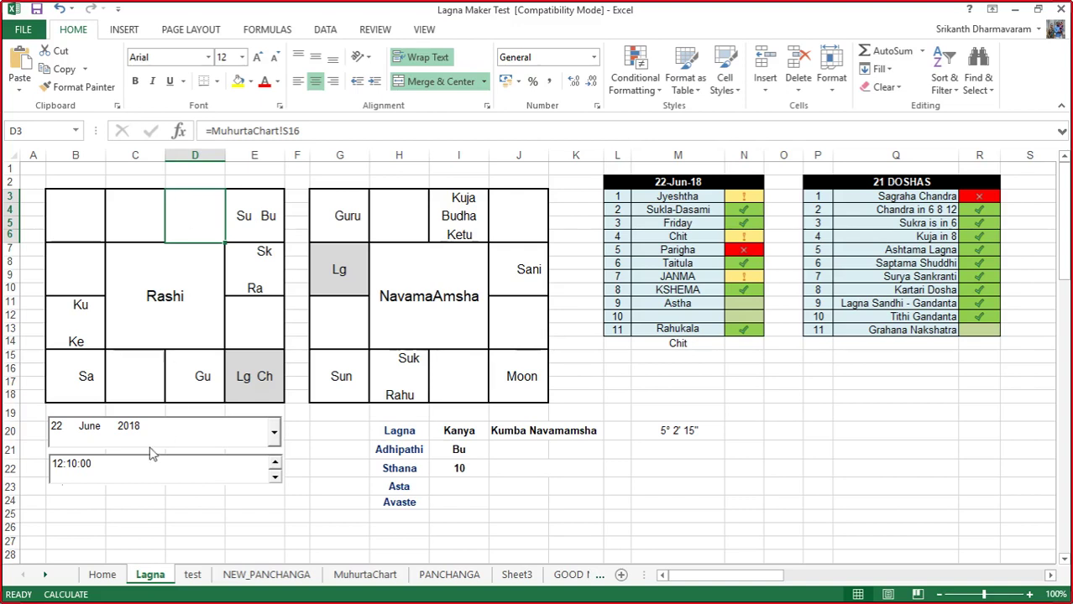
left_click_drag(204, 209, 239, 376)
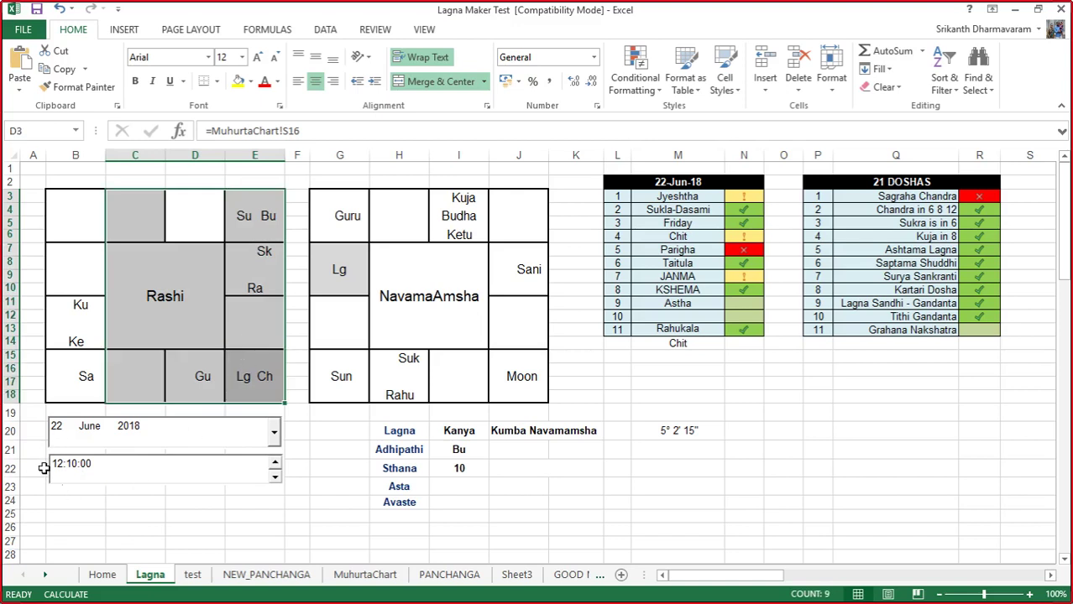
left_click(263, 322)
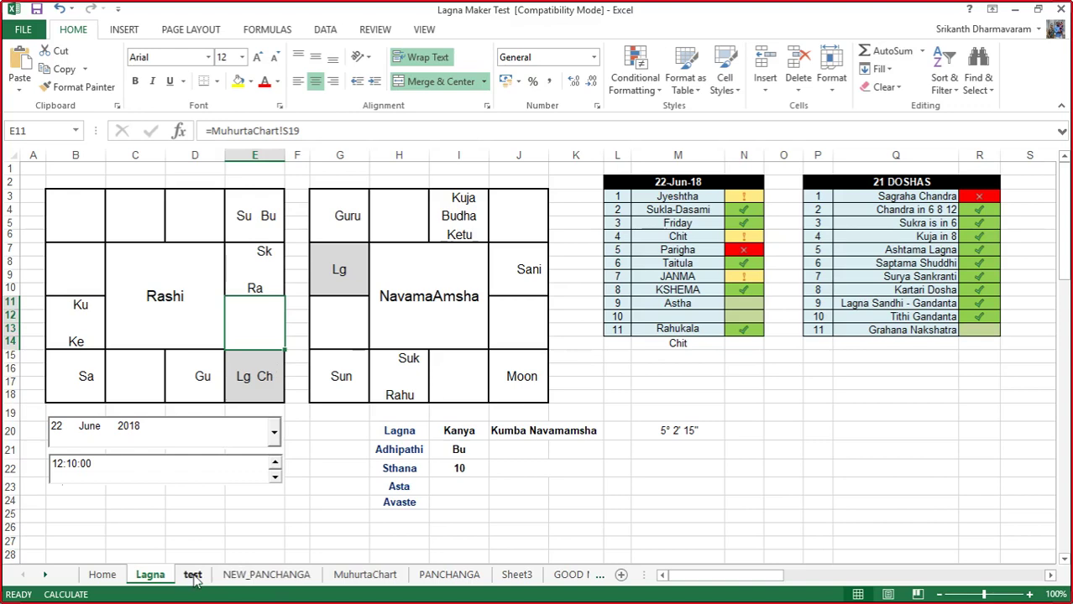
Step: On the NEW_PANCHANGA sheet, review the 08-07-2018 row and the 15-08-2018 row through its two tara entries in columns BP and BR
left_click(266, 575)
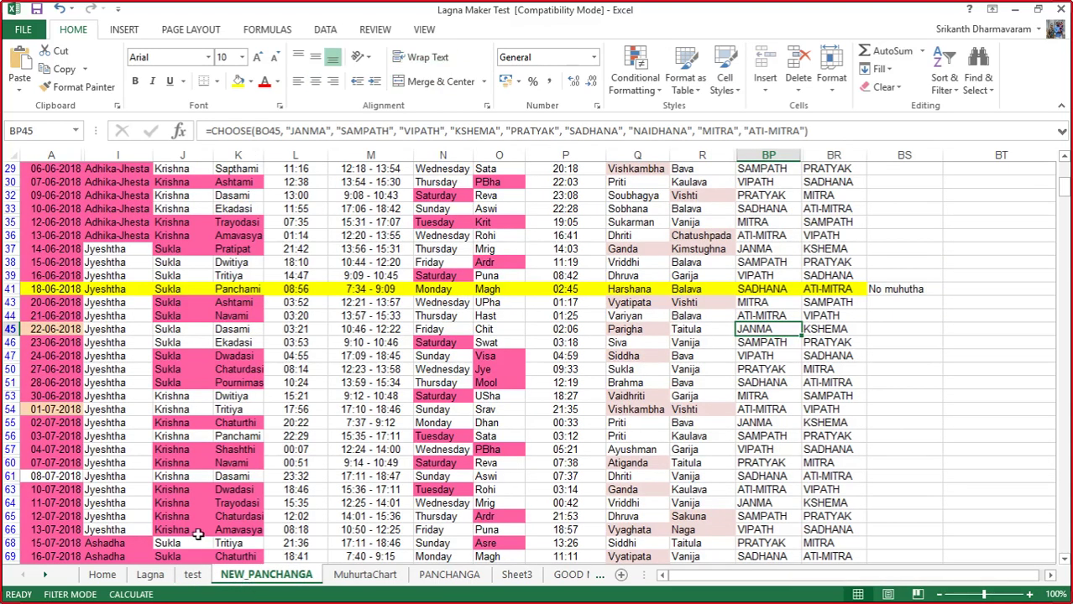
left_click_drag(52, 476, 449, 478)
scroll(449, 478, "down", 9)
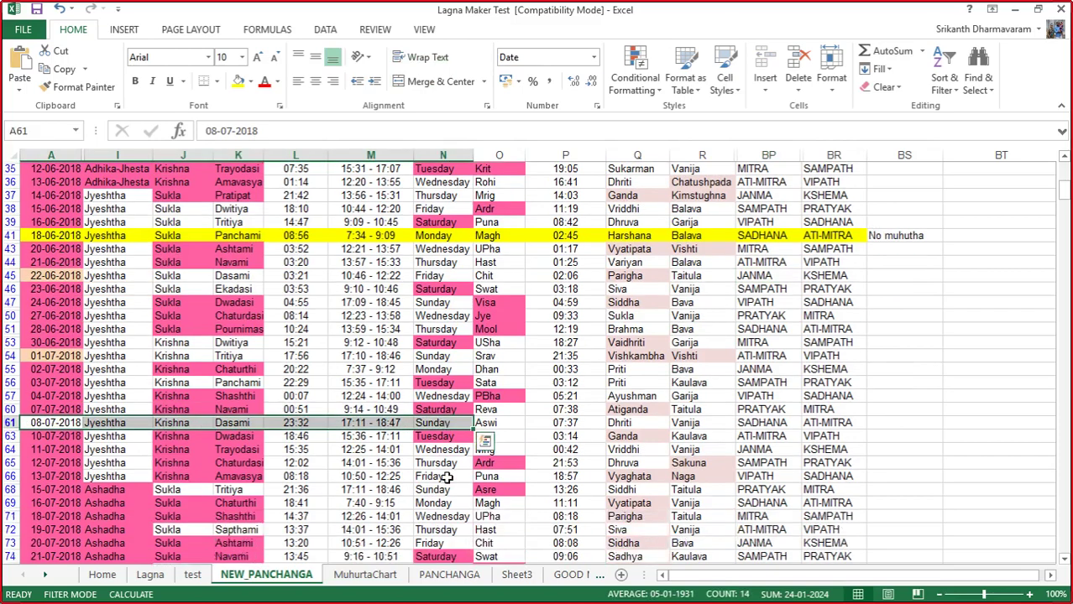
scroll(449, 477, "down", 3)
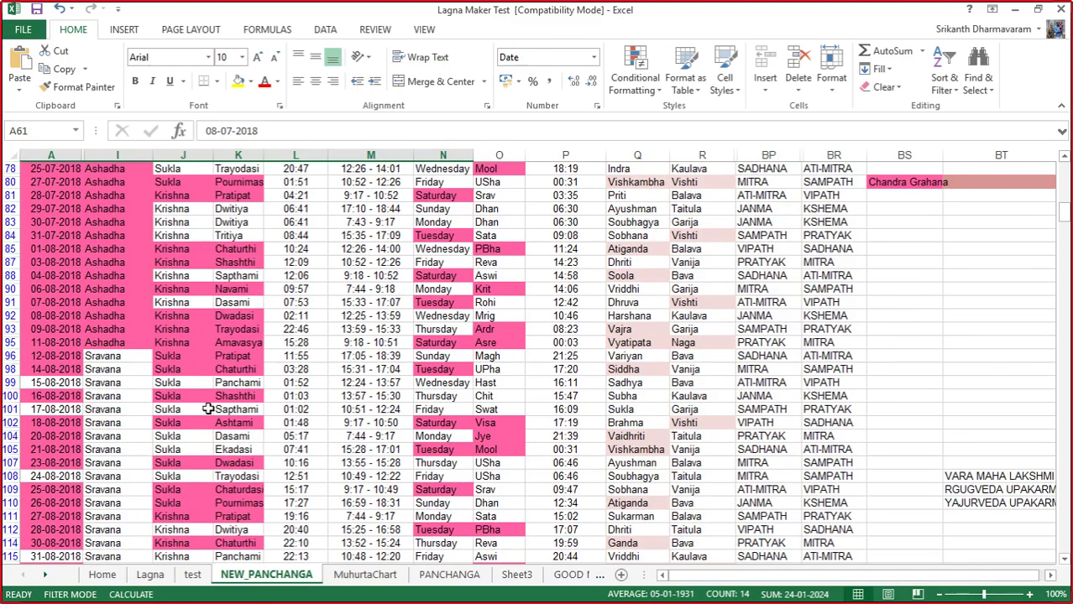
left_click_drag(31, 383, 833, 383)
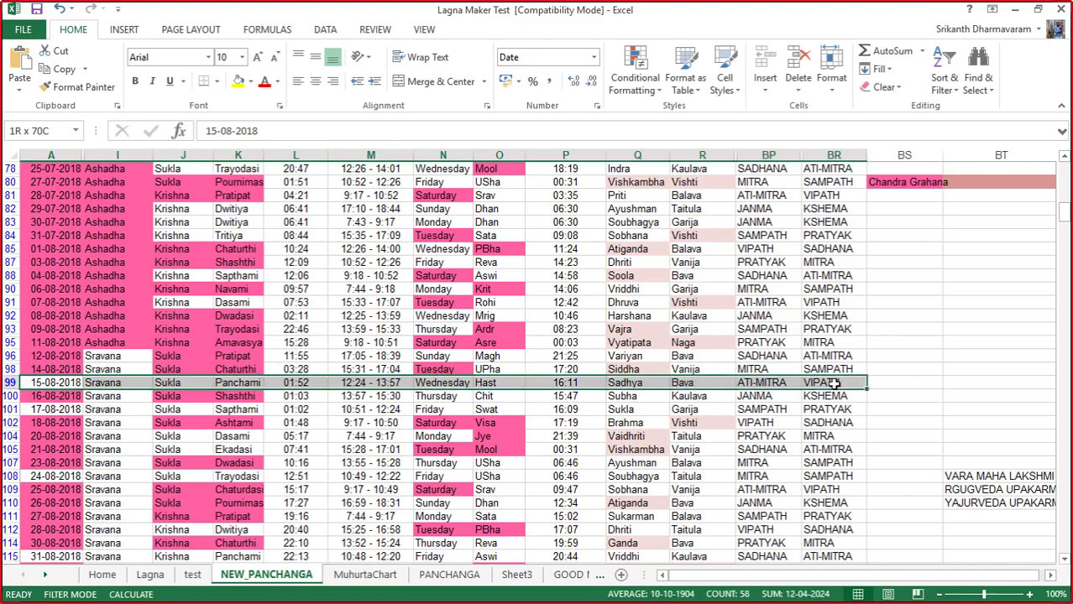
left_click(776, 383)
left_click(817, 382)
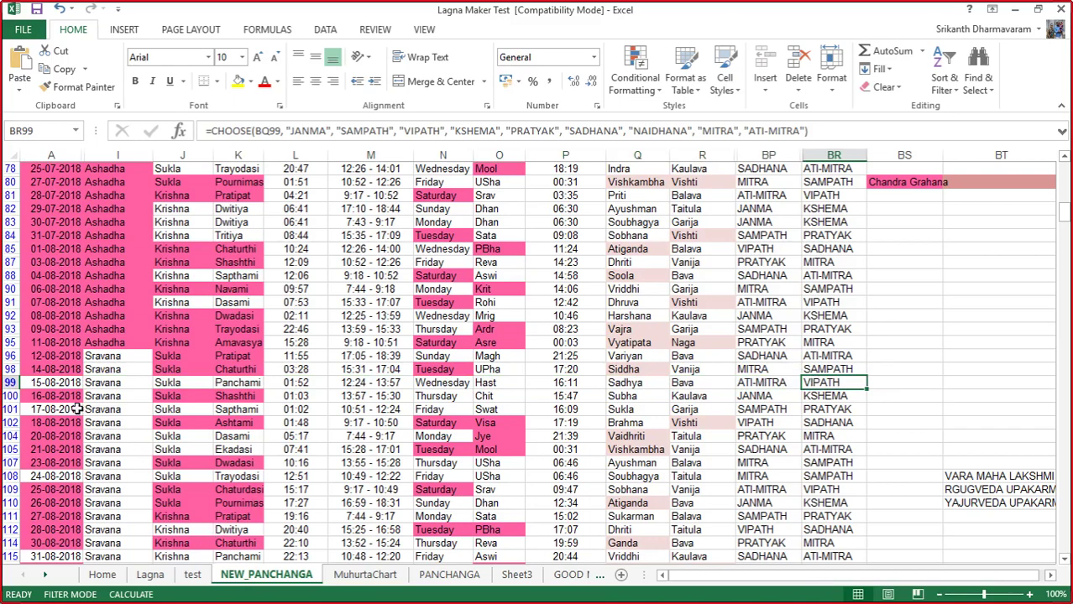
Step: Set the Lagna sheet's chart date to 15 August 2018
left_click(150, 575)
left_click(74, 438)
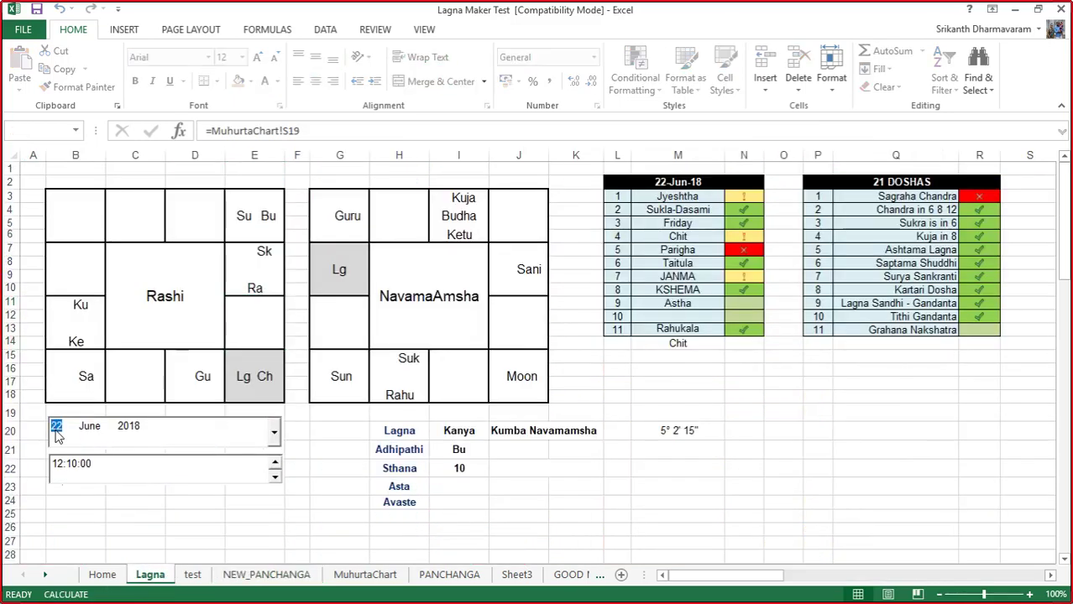
left_click(55, 427)
type("15")
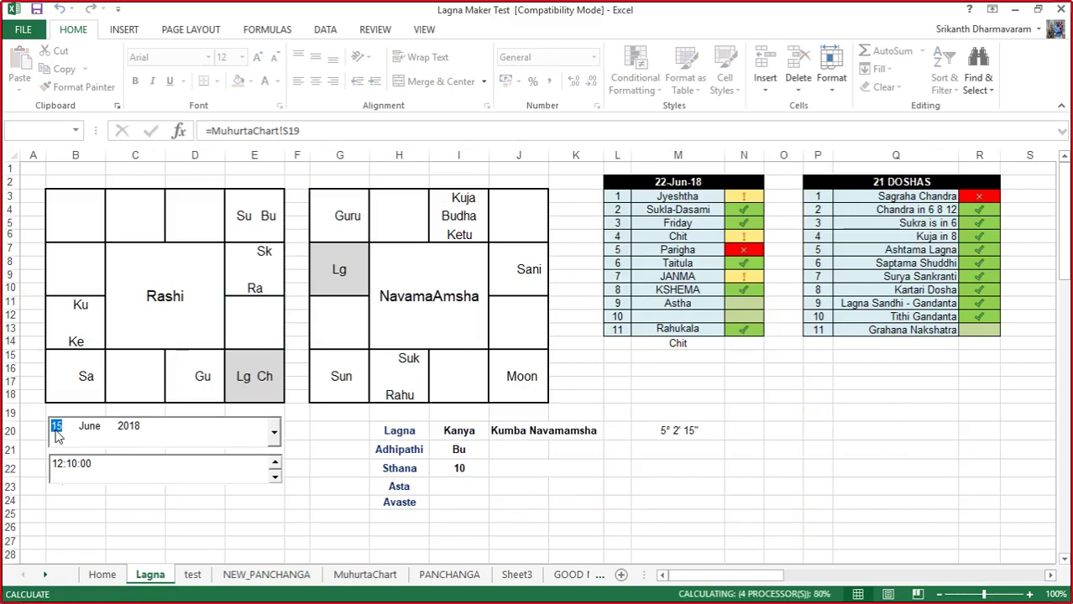
key("Right")
type("0")
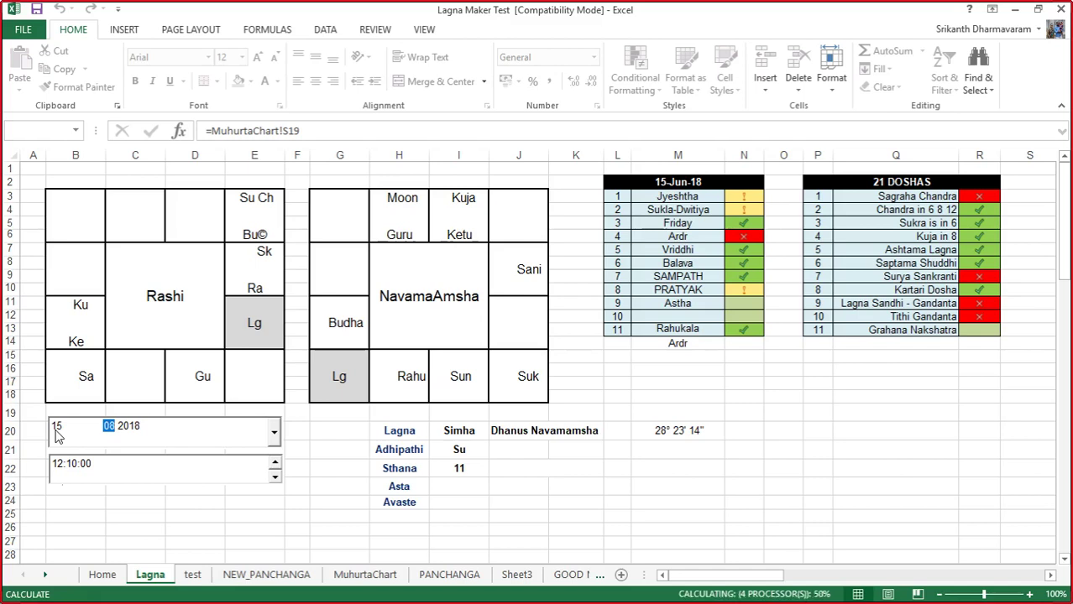
key("Right")
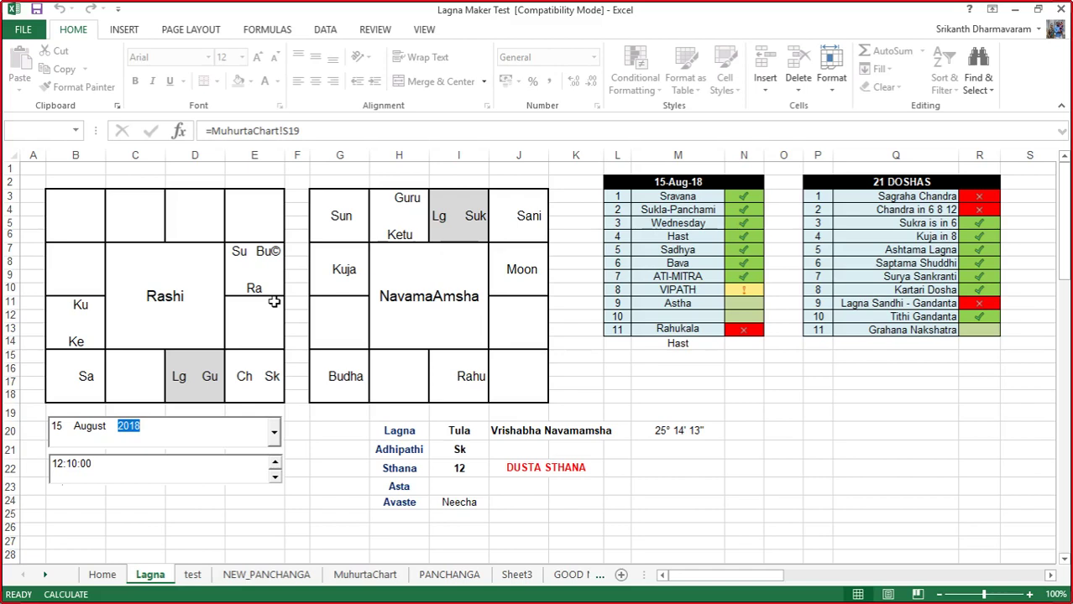
Step: Examine the Rashi chart for 15 August 2018, checking houses E7, B11, E11 and E15 against the Tula lagna in D15
left_click(245, 269)
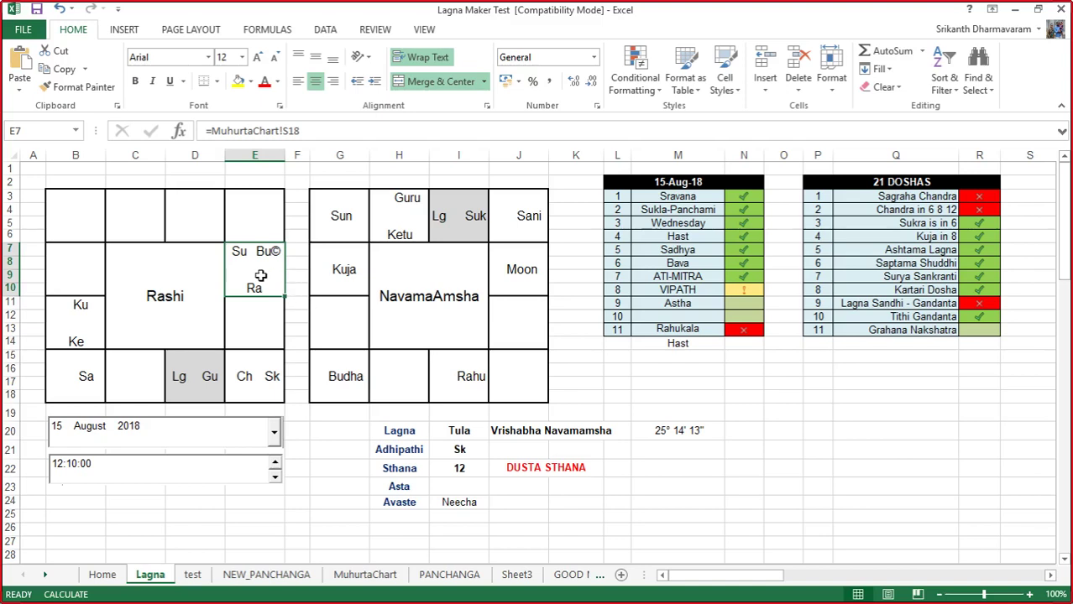
left_click(80, 301)
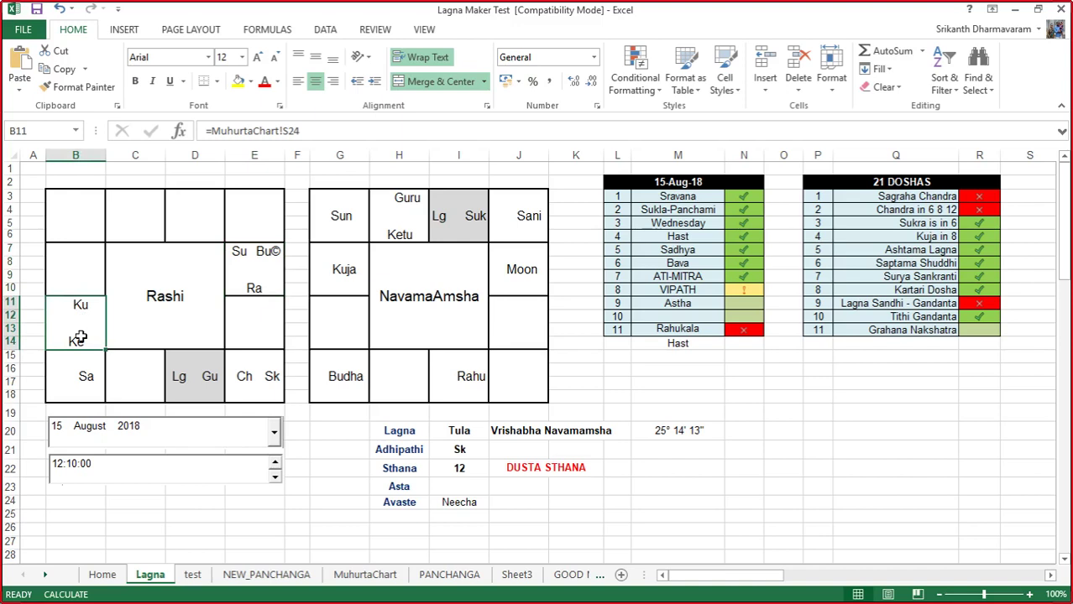
left_click(249, 316)
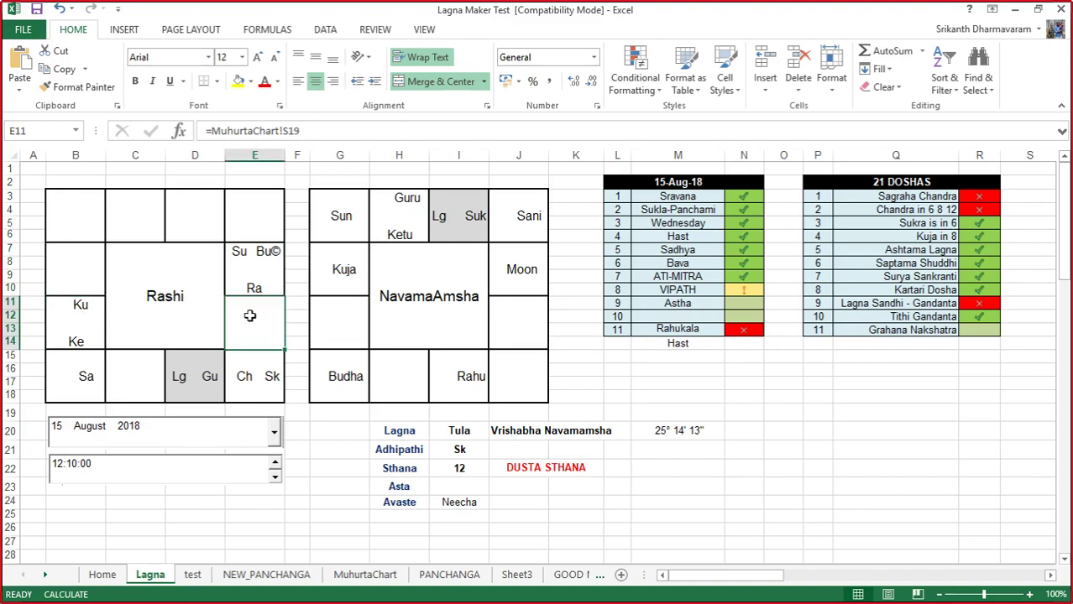
left_click(252, 377)
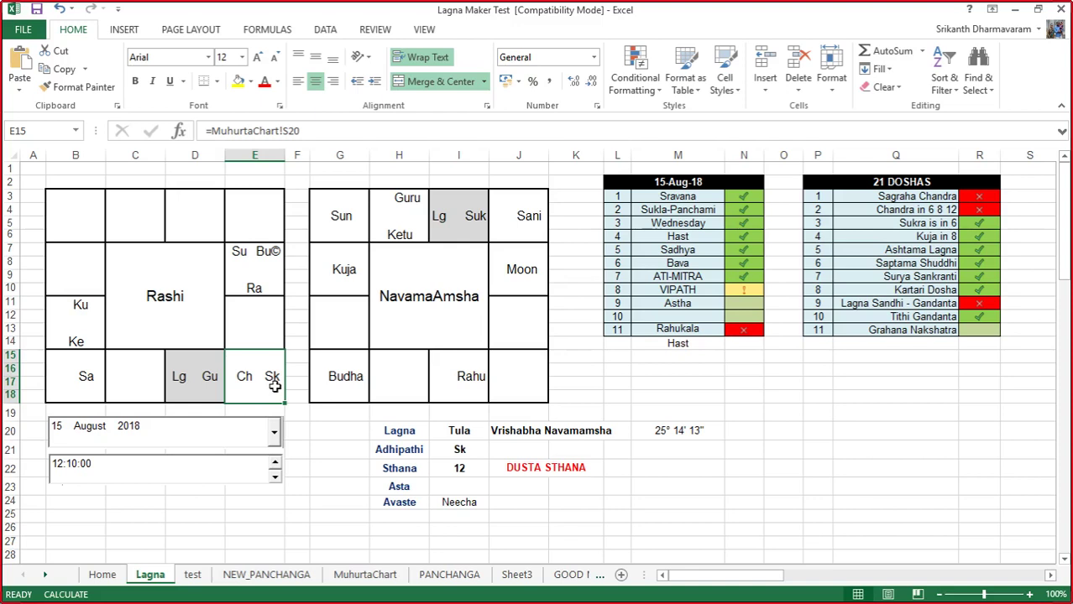
left_click(180, 376)
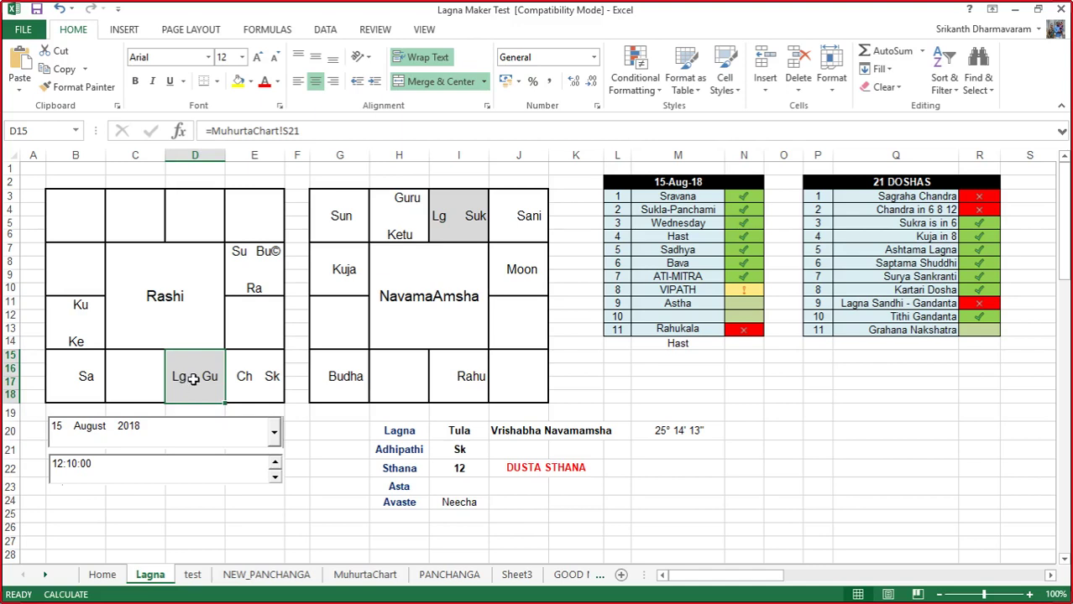
left_click(267, 376)
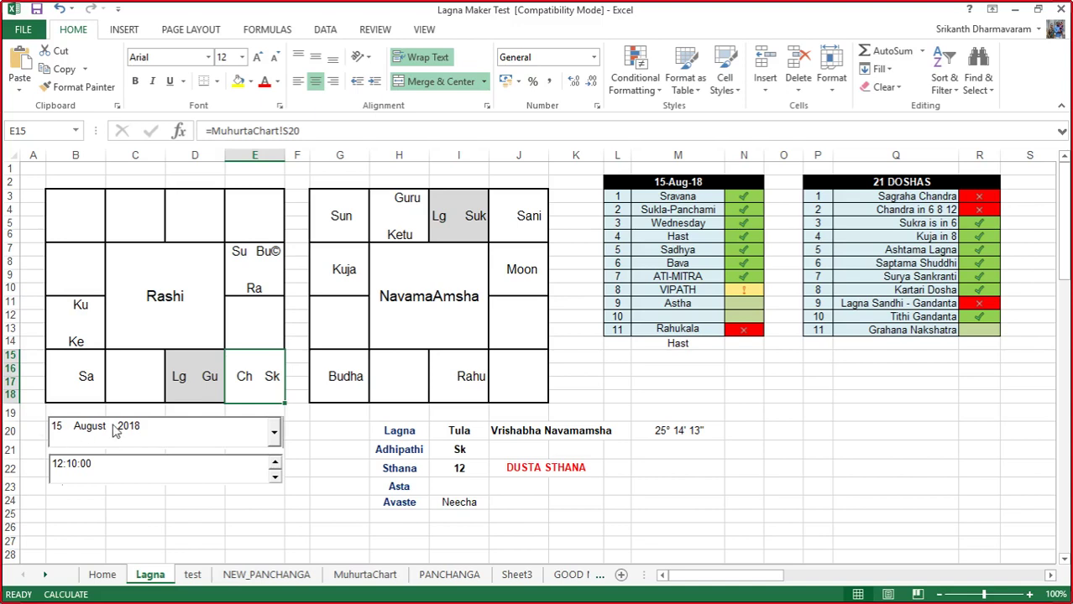
left_click(261, 266)
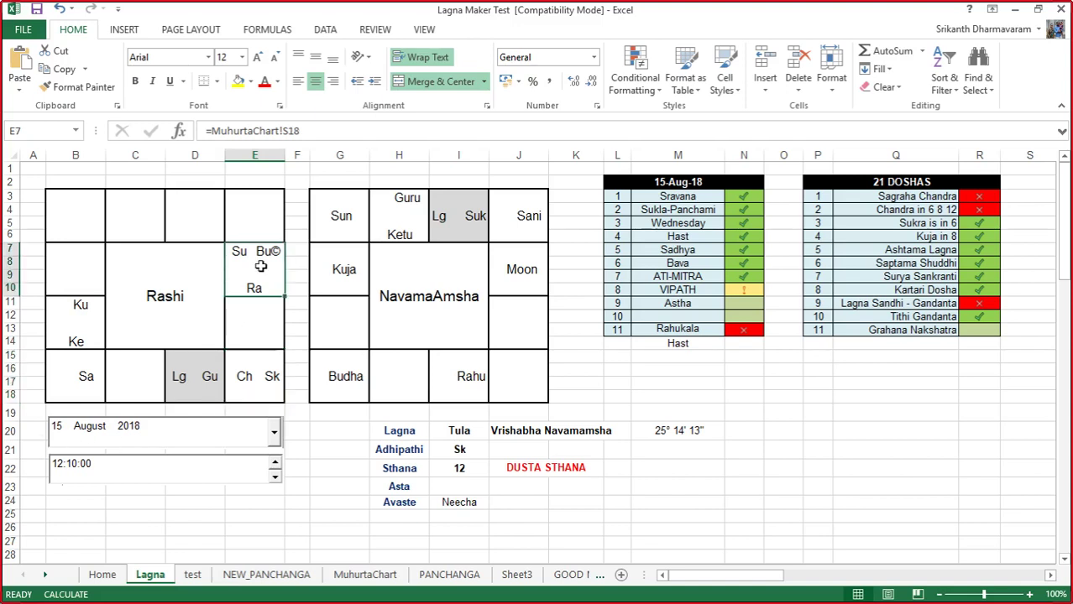
left_click(248, 341)
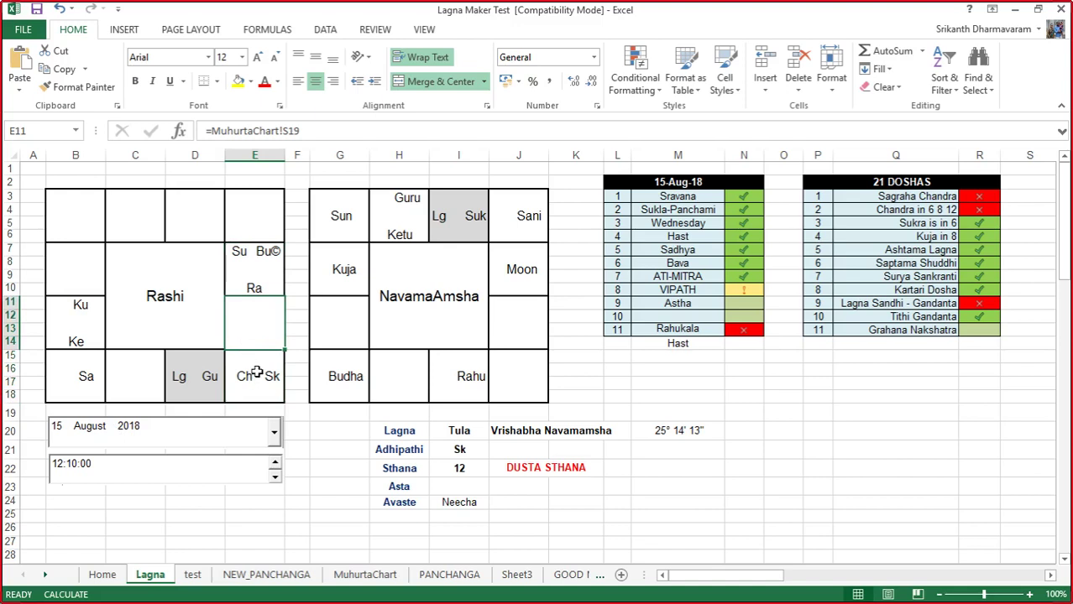
left_click(257, 374)
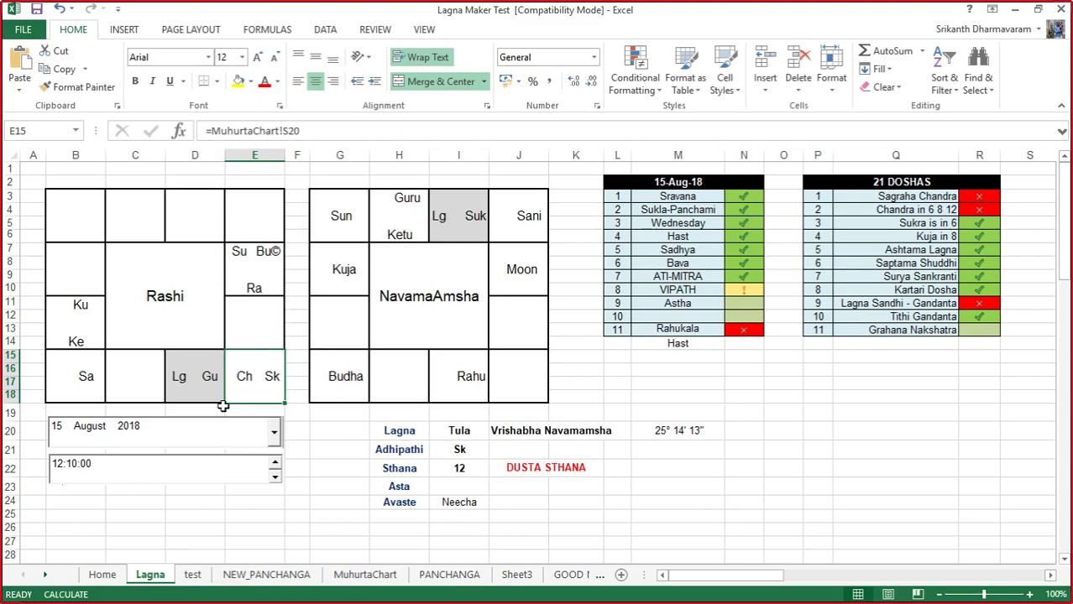
left_click(179, 378)
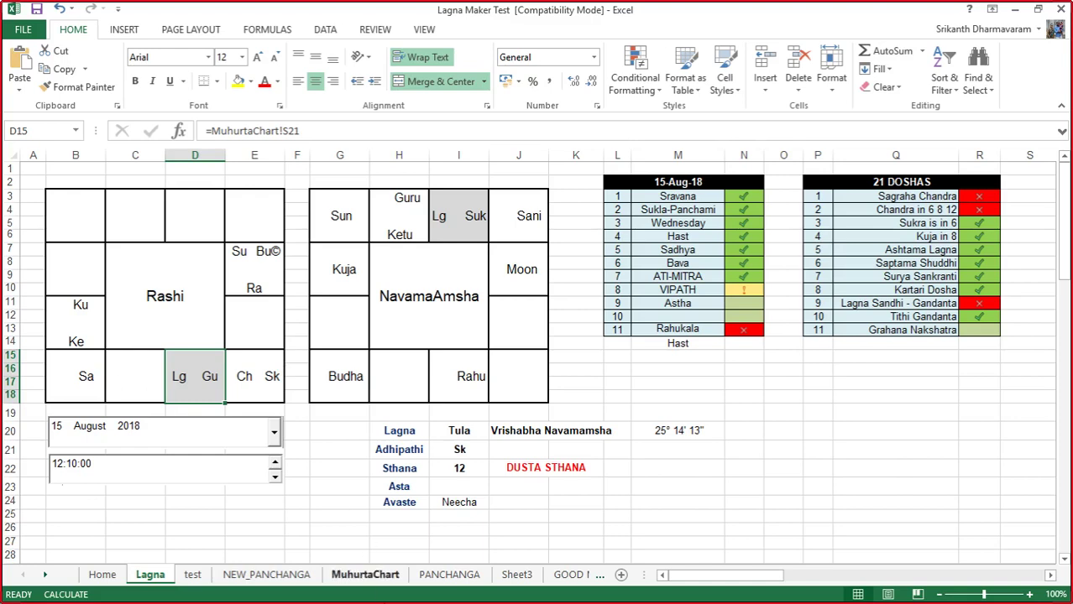
Step: On the NEW_PANCHANGA sheet, review the 24-08-2018 row's tithi, weekday, nakshatra, yoga, karana and both tara entries
left_click(250, 579)
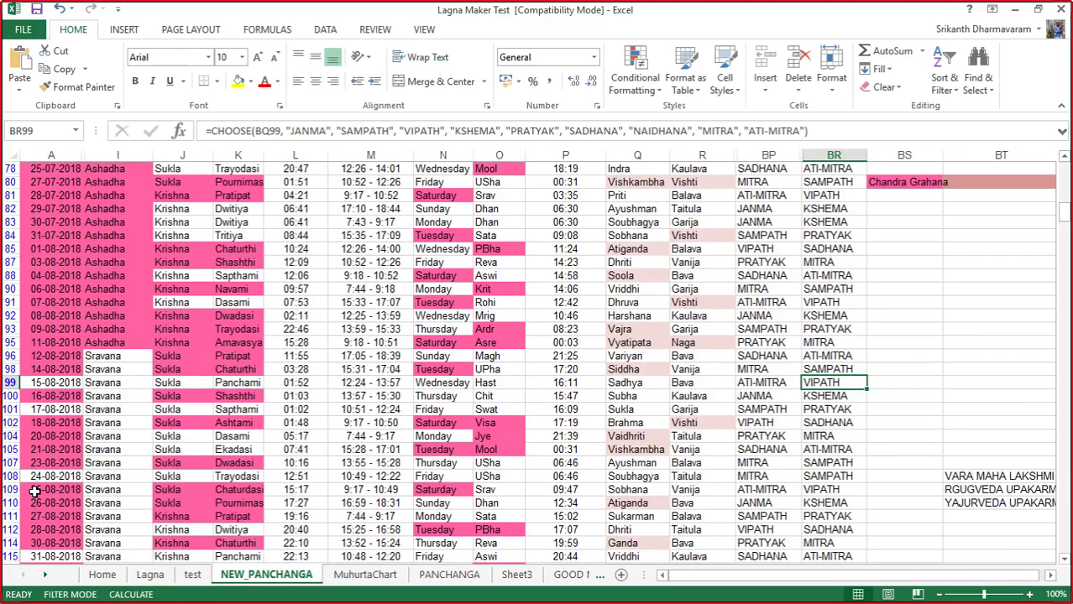
left_click_drag(38, 476, 839, 463)
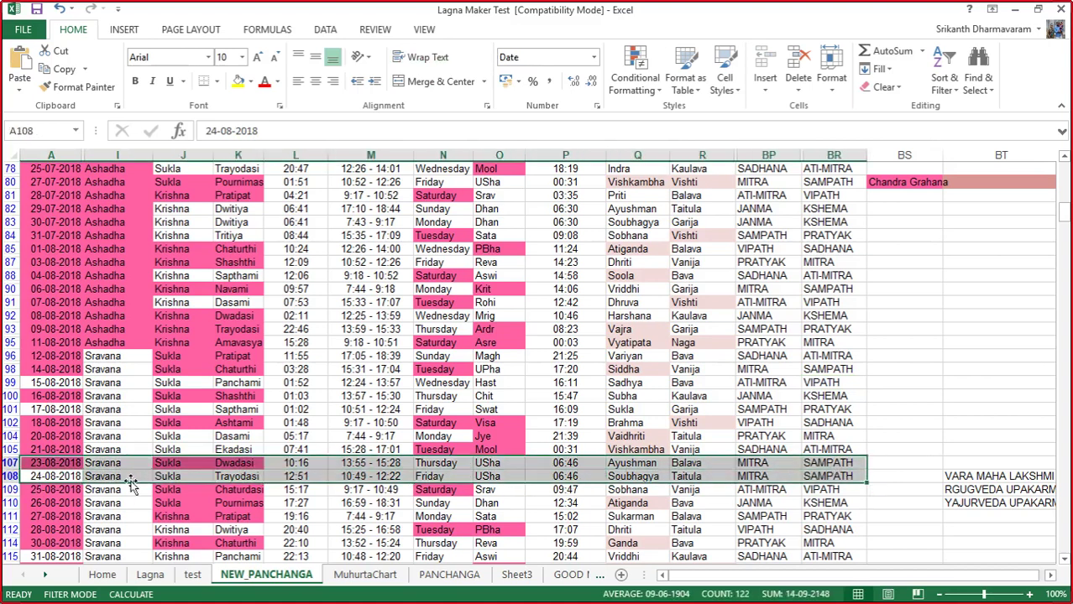
left_click(241, 476)
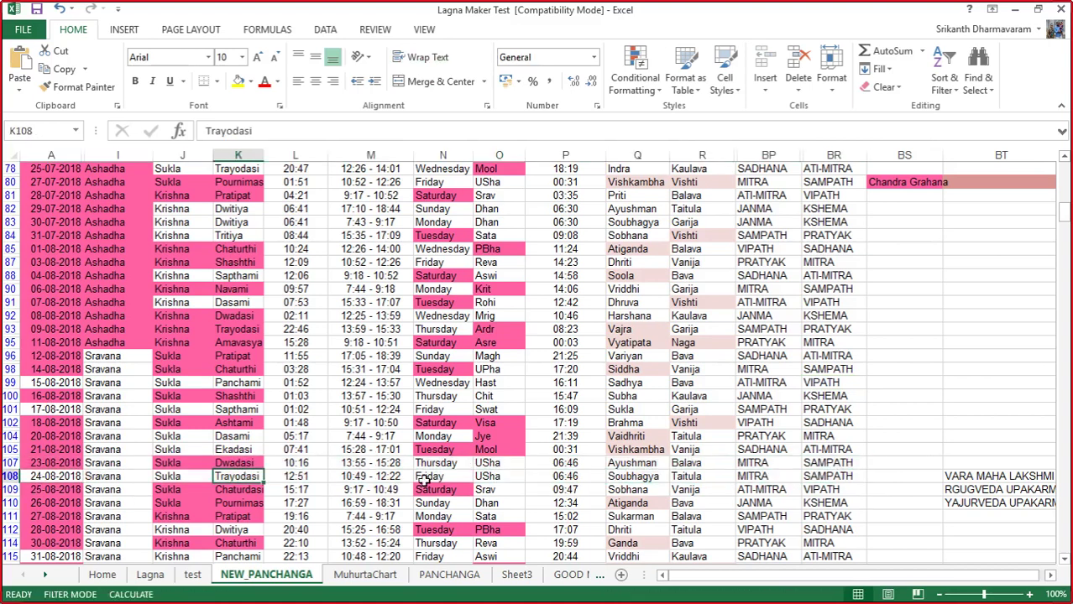
left_click(422, 476)
left_click(502, 476)
left_click(641, 476)
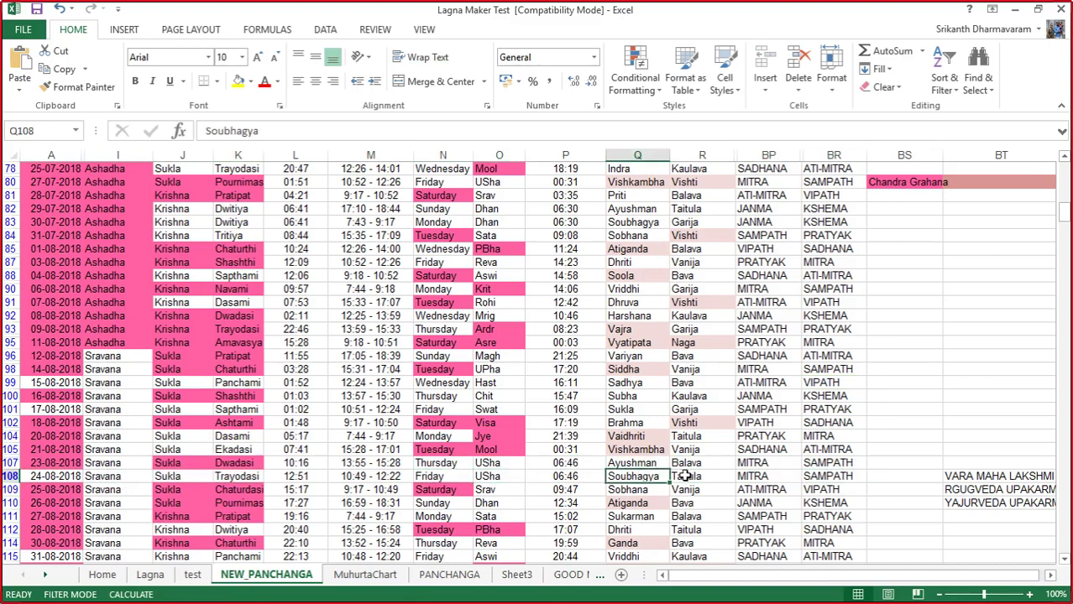
left_click(685, 476)
left_click(750, 476)
left_click(827, 476)
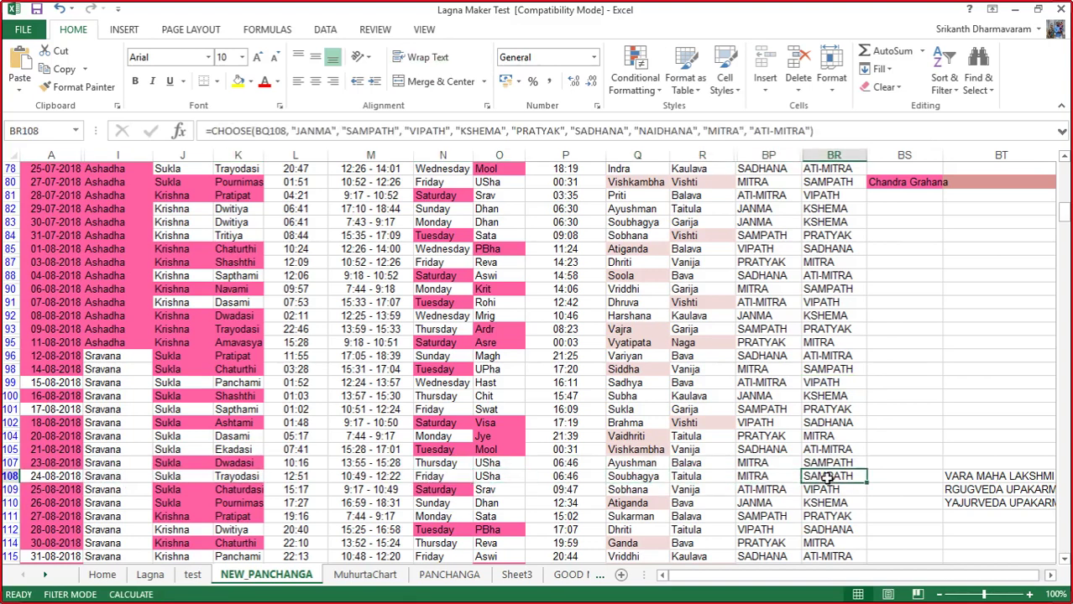
Step: Check the festival note in the 24-08-2018 row's column BT, and set the Lagna sheet's chart date to 24 August 2018
left_click_drag(827, 477, 76, 476)
left_click(1020, 480)
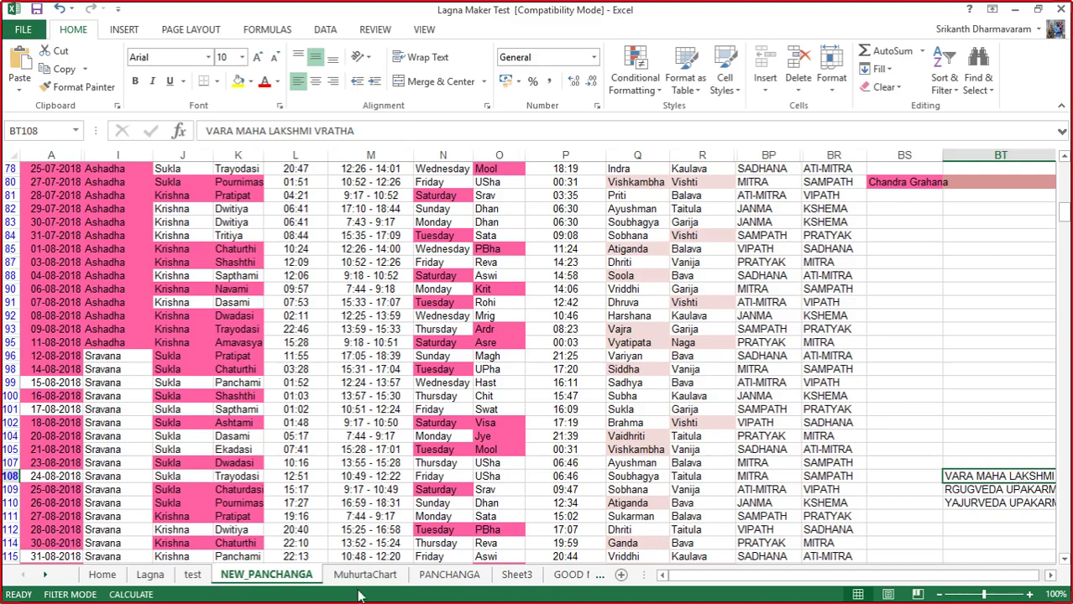
left_click(151, 575)
left_click(67, 437)
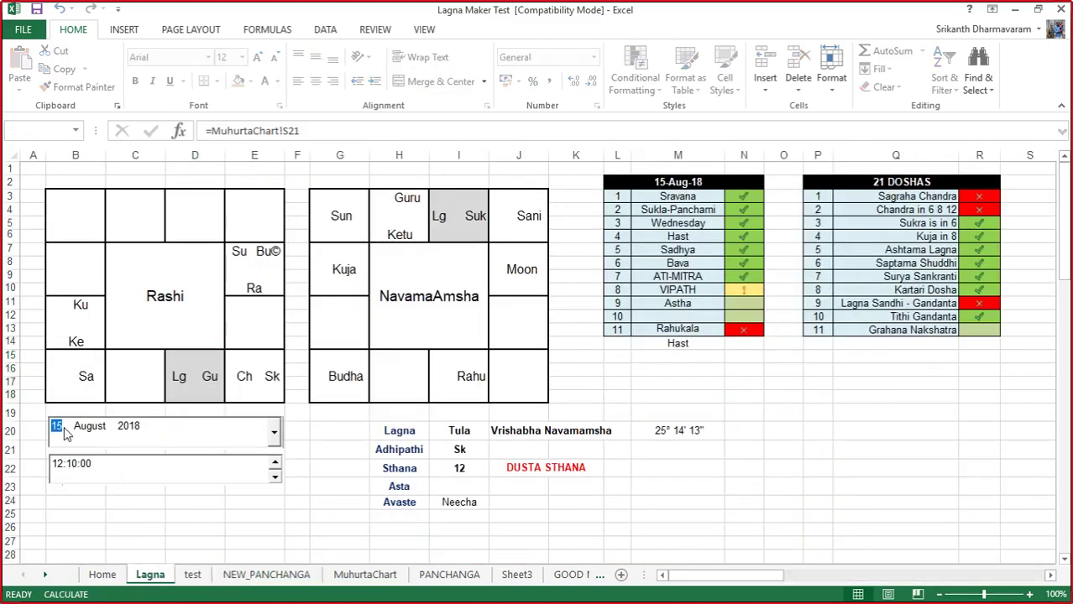
type("24")
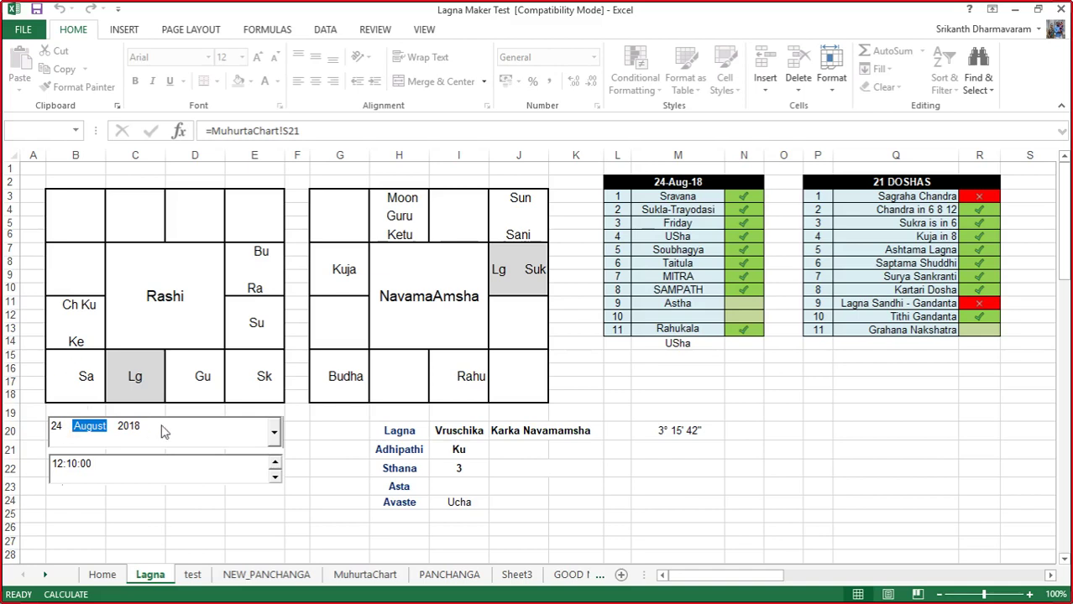
Step: Compare Rashi houses E15 and B15 for 24 August 2018, and fill house E15 with yellow
left_click(255, 370)
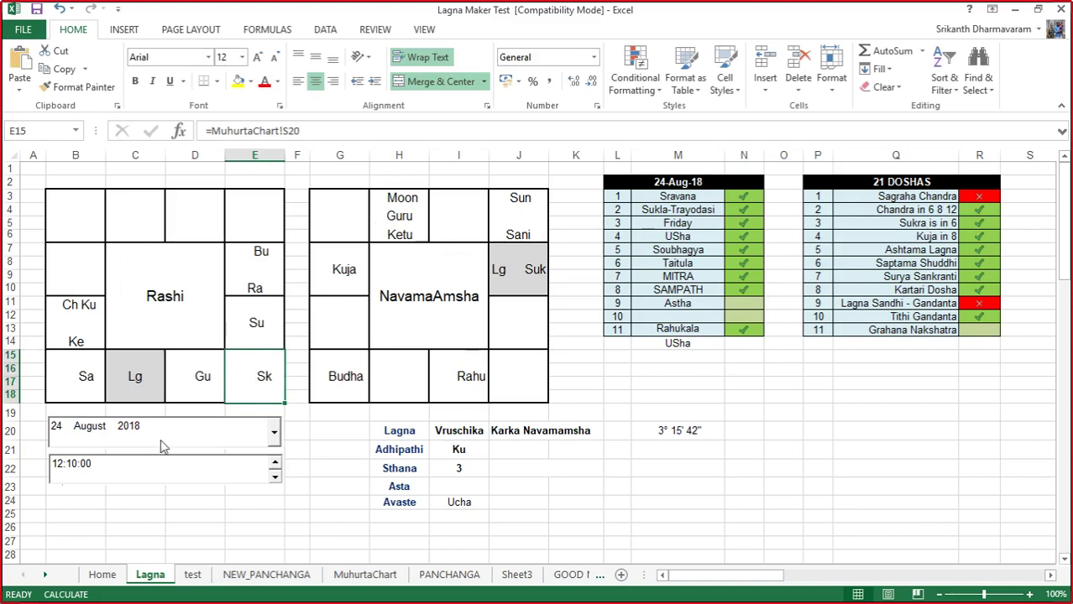
left_click(72, 382)
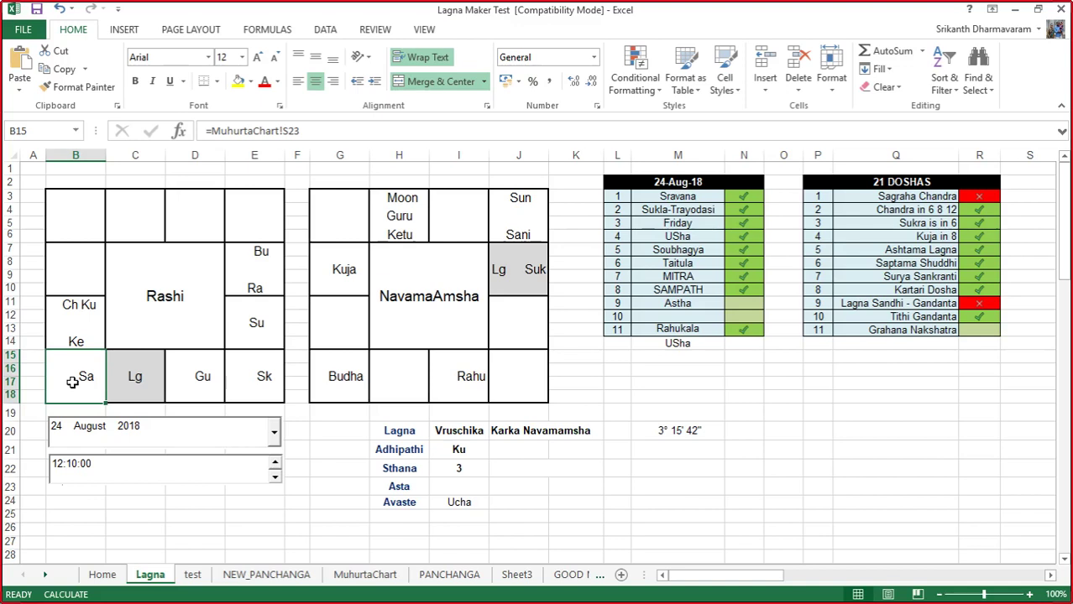
left_click(233, 373)
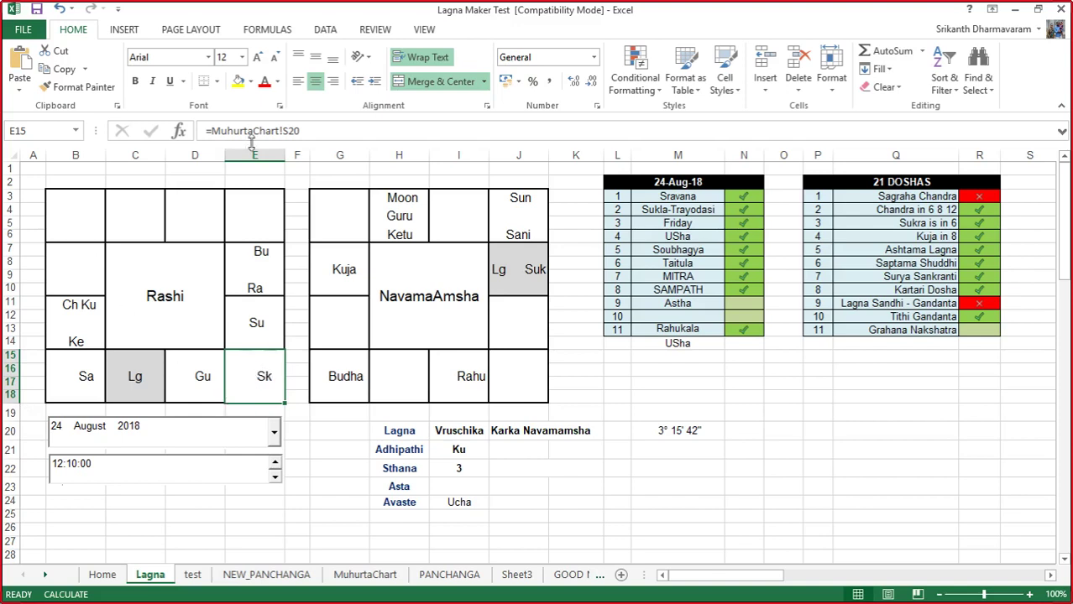
left_click(240, 81)
Step: Examine the Rashi chart at 12:10:00, checking houses B11, E7, B15 and E15 against the Vruschika lagna
left_click(89, 310)
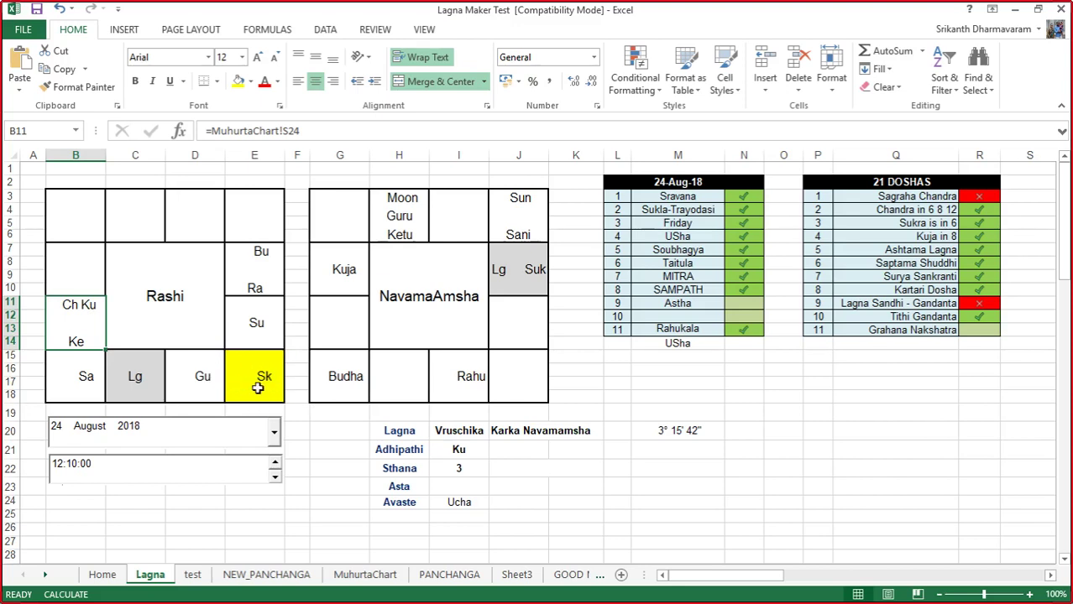
left_click(250, 251)
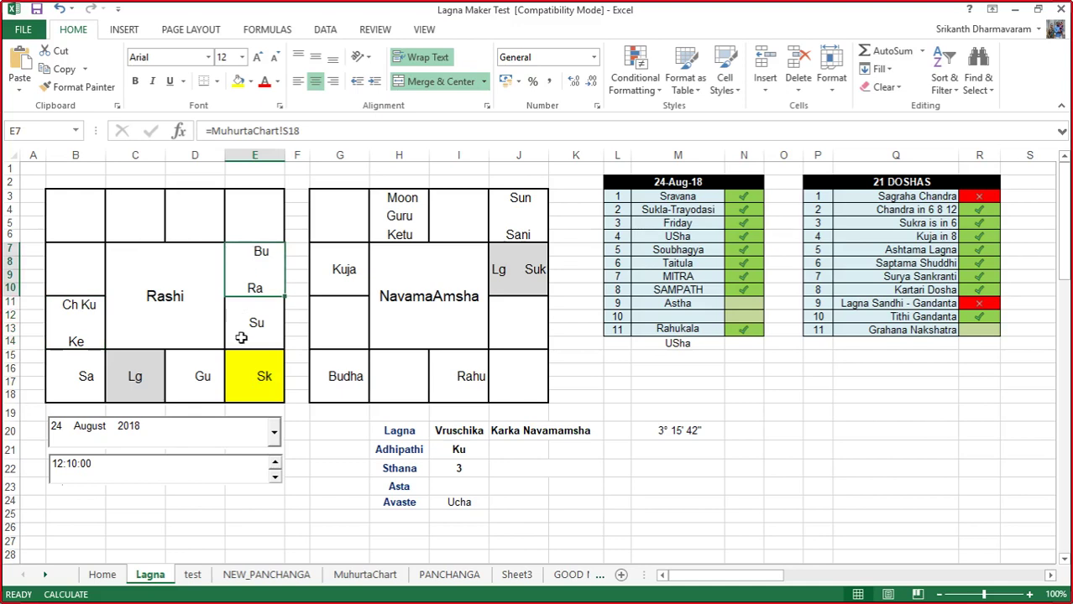
left_click(247, 369)
left_click(51, 378)
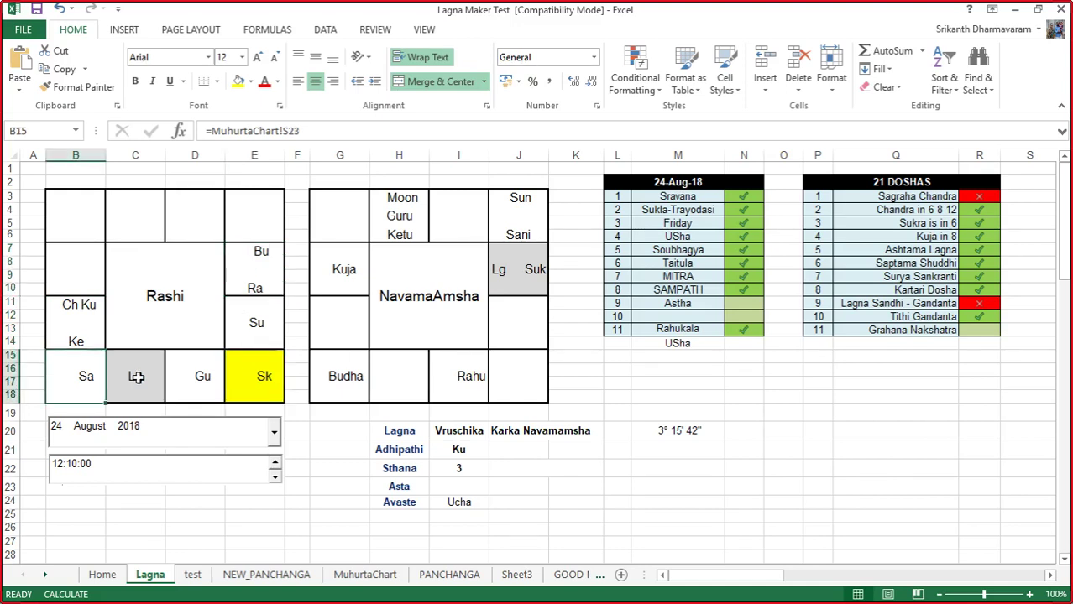
left_click(273, 376)
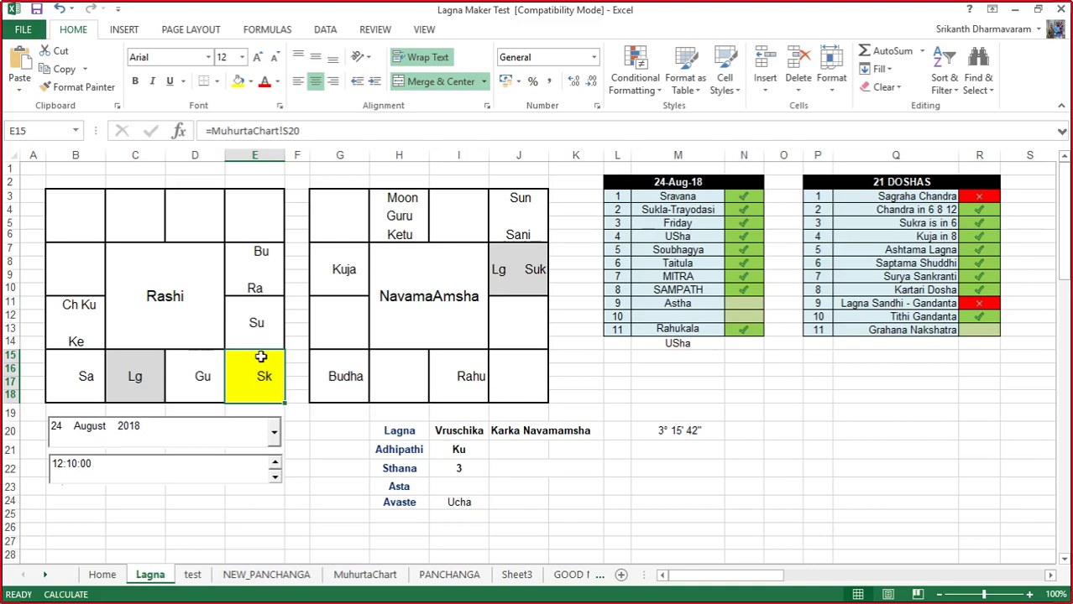
left_click(188, 313)
left_click(256, 376)
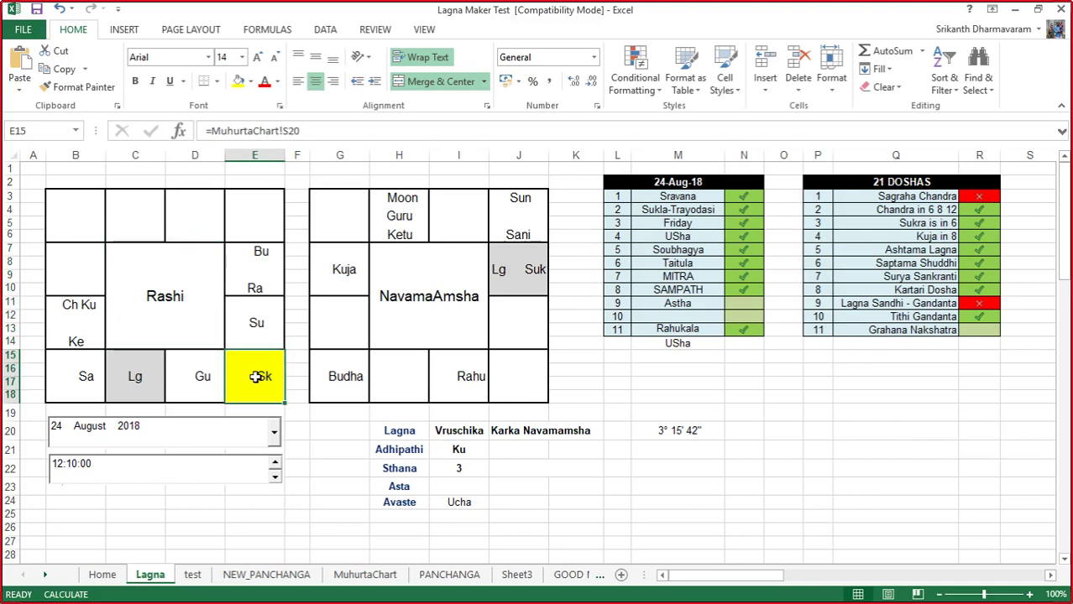
left_click(71, 373)
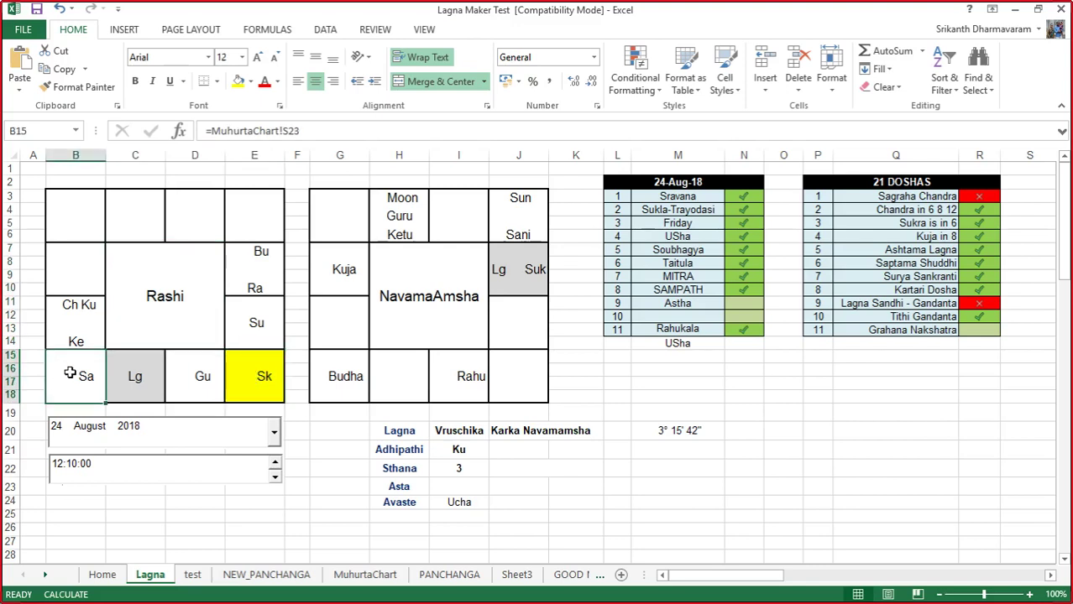
left_click(262, 374)
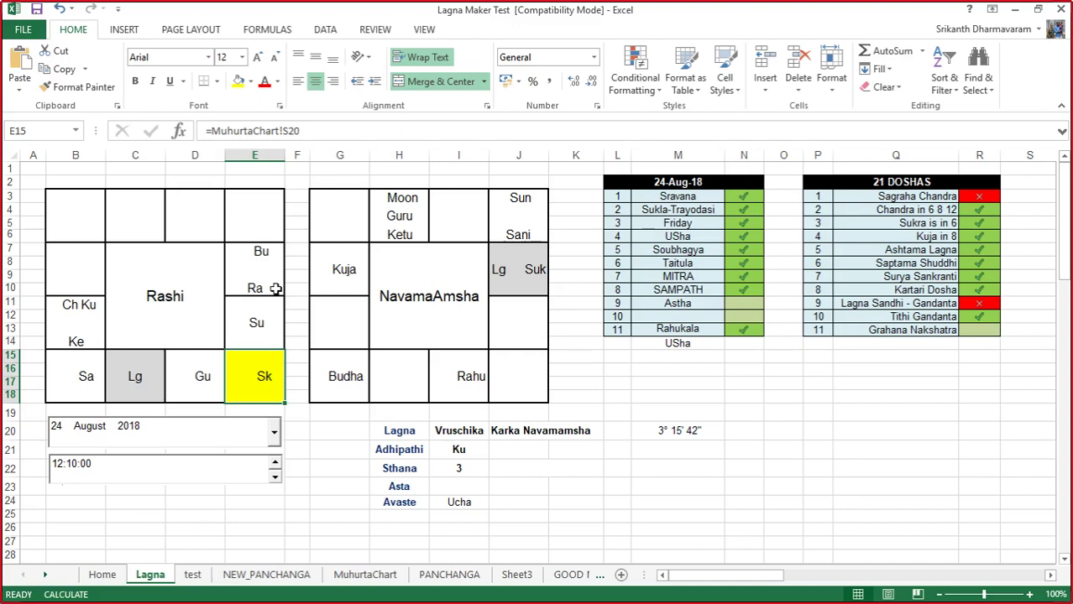
Step: Move the chart time back to 10:10:00 and on to 09:10:00, and check the lagna degree in M20
left_click(70, 466)
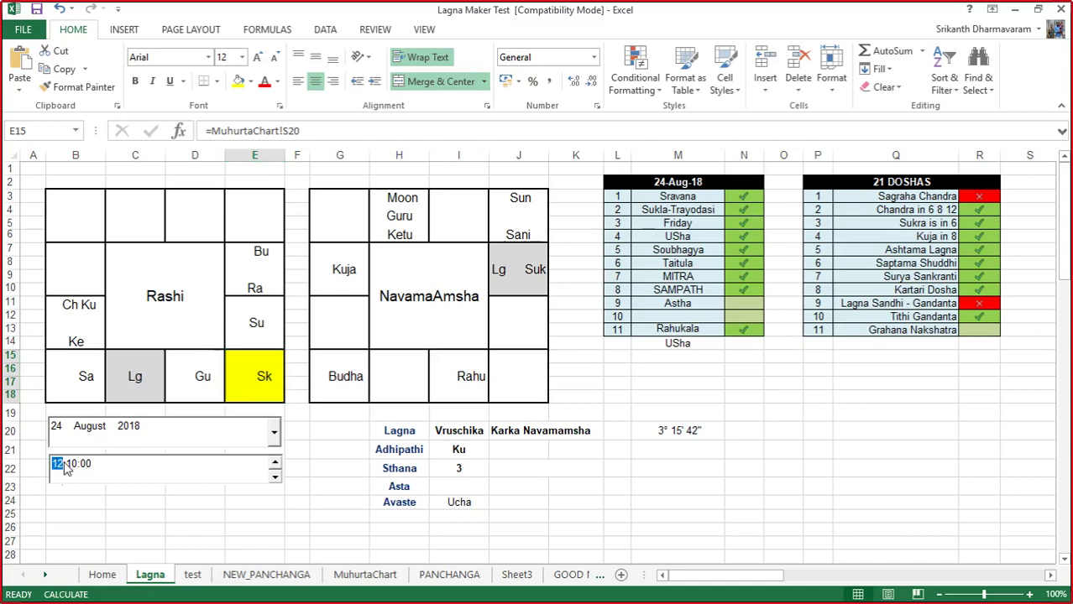
key("Down")
key("Down")
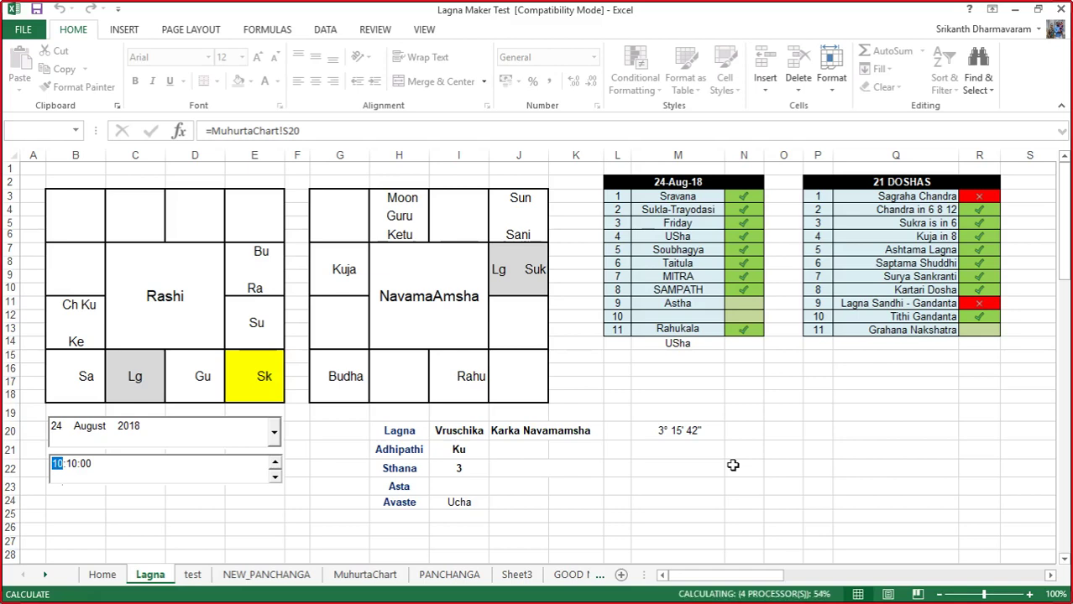
key("Right")
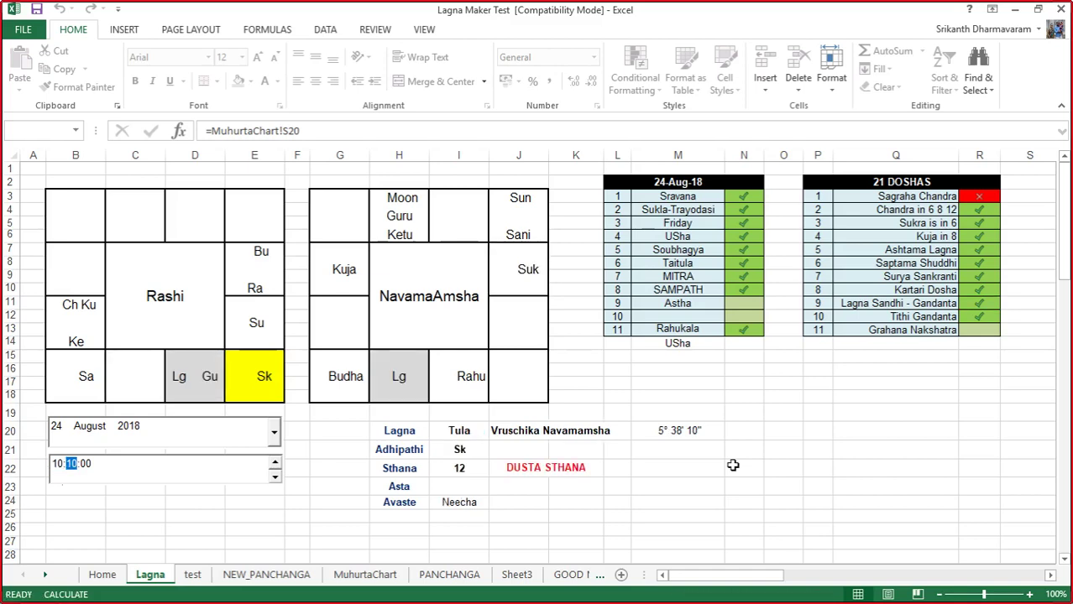
left_click(60, 468)
key("Down")
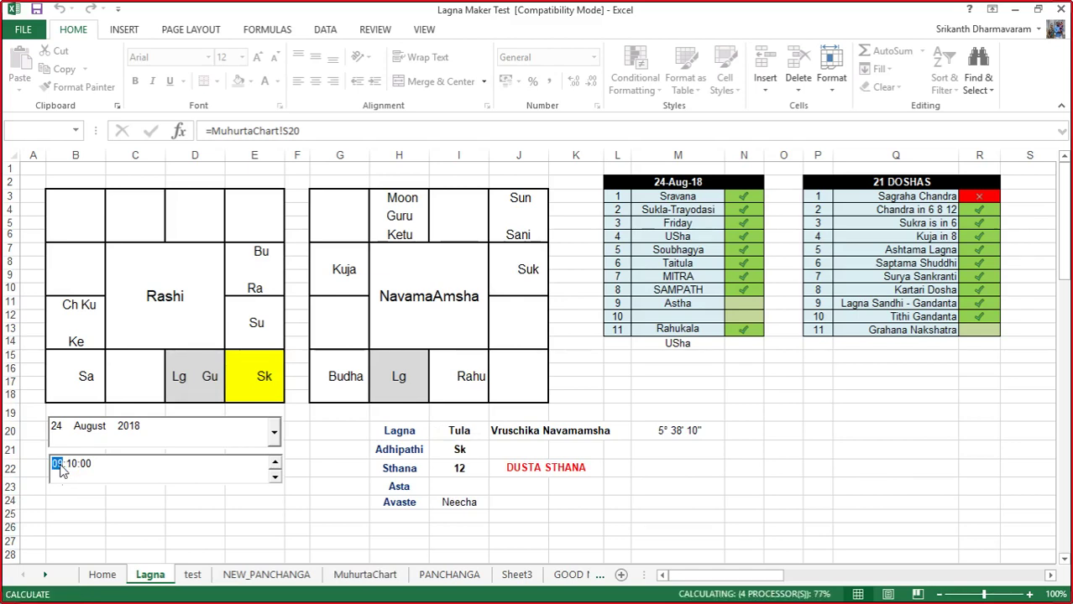
key("Right")
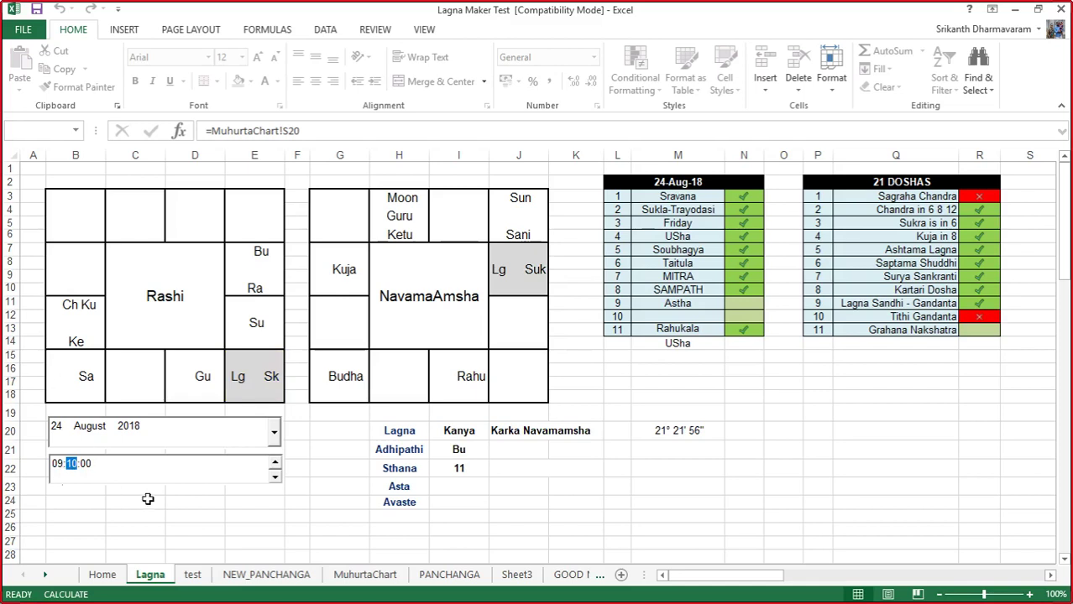
left_click(659, 432)
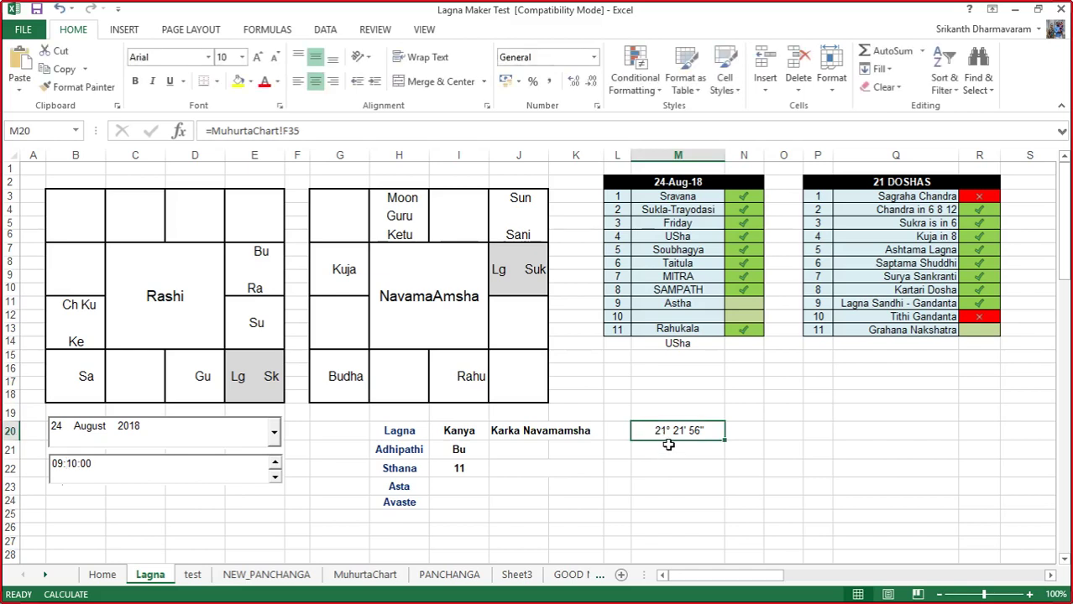
Step: Set the chart time to 08:10:00 and check the lagna degree in M20
left_click(59, 467)
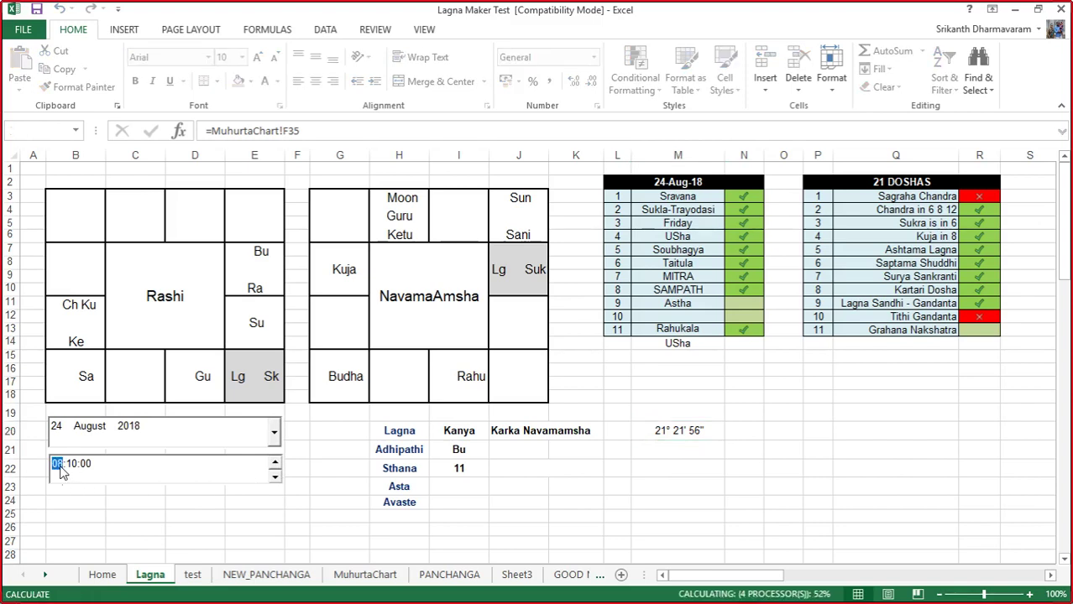
left_click(71, 464)
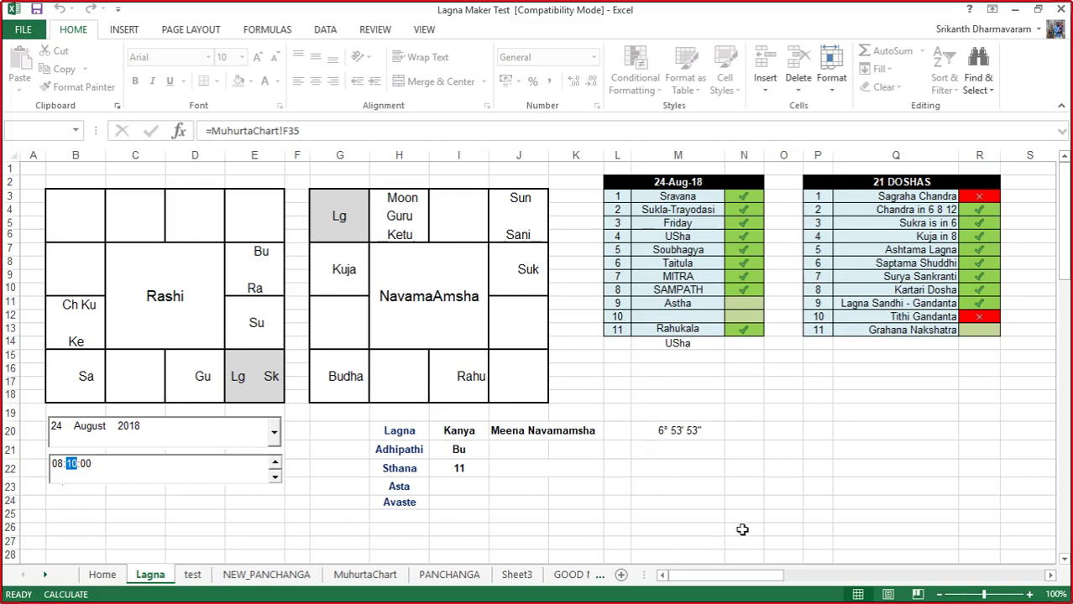
left_click(661, 474)
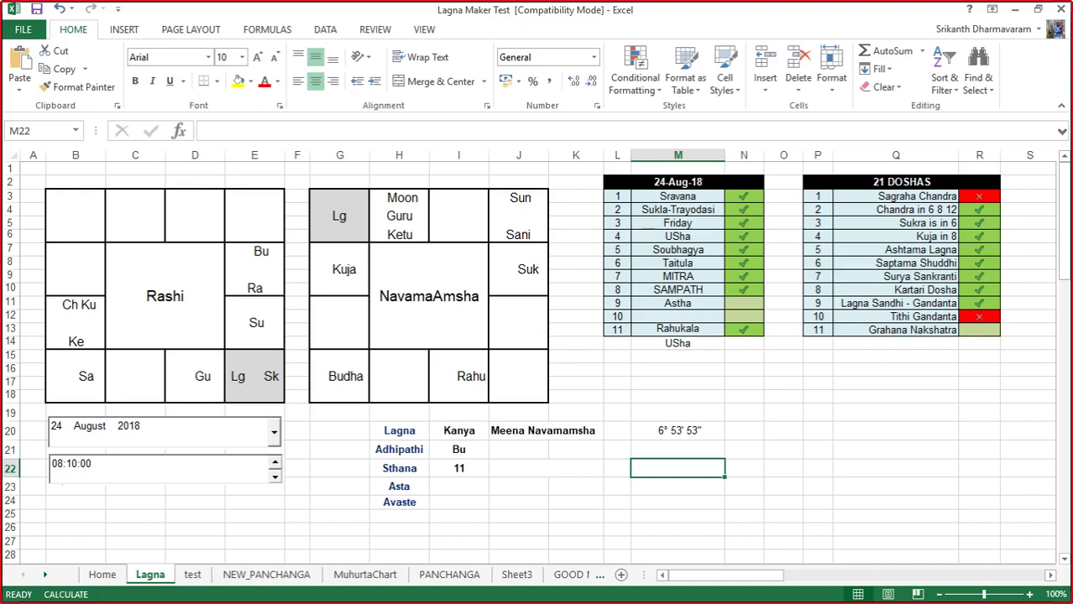
left_click(655, 428)
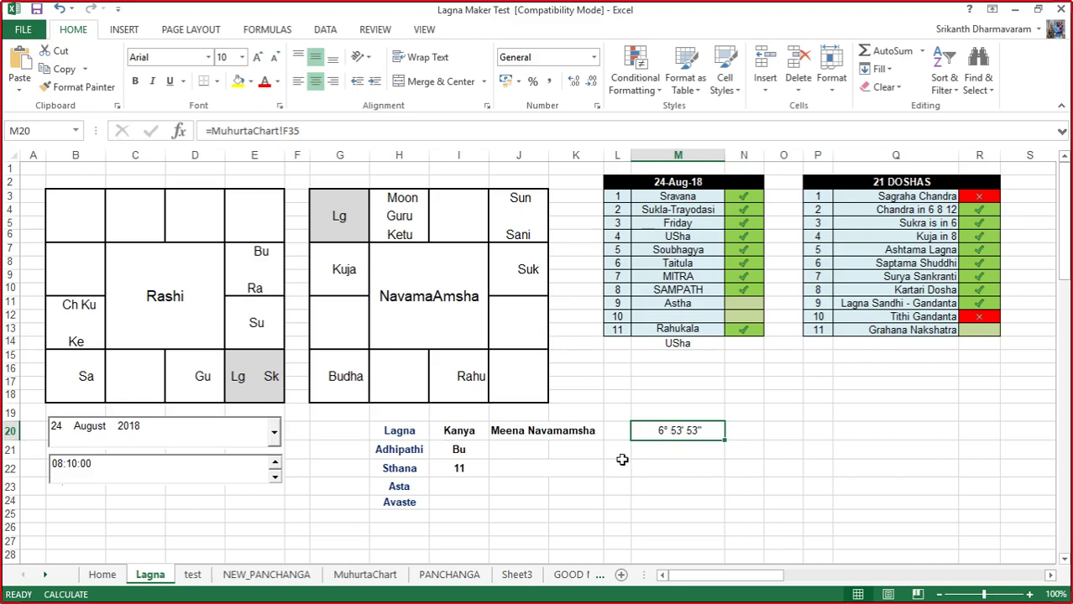
Step: Try the chart time 08:00:00 against the lagna degree in M20, and restore it to 08:10:00
left_click(69, 464)
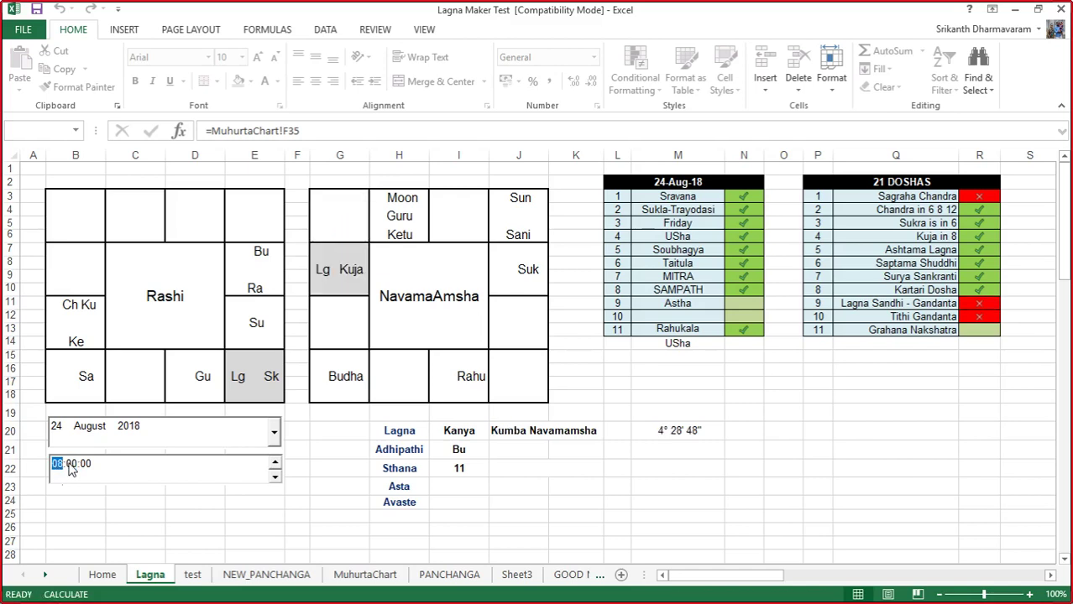
left_click(671, 430)
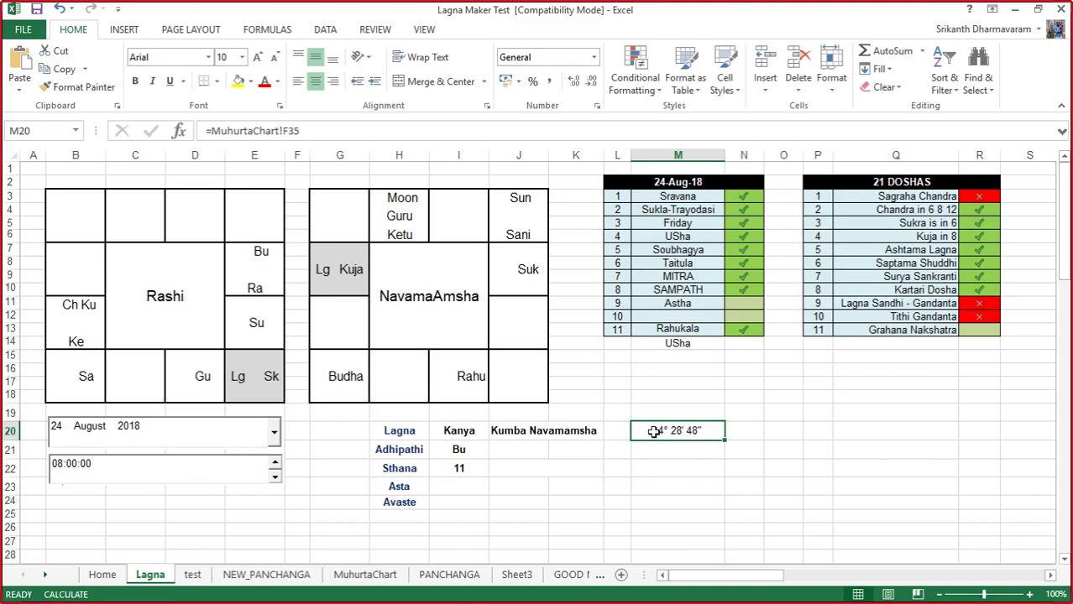
left_click(71, 464)
type("10")
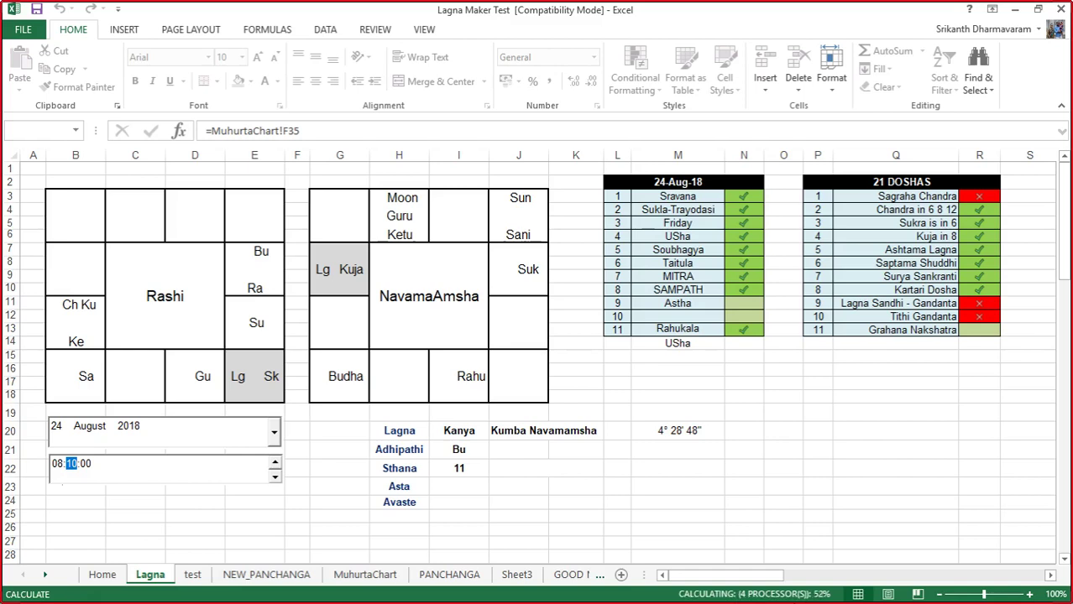
left_click(85, 464)
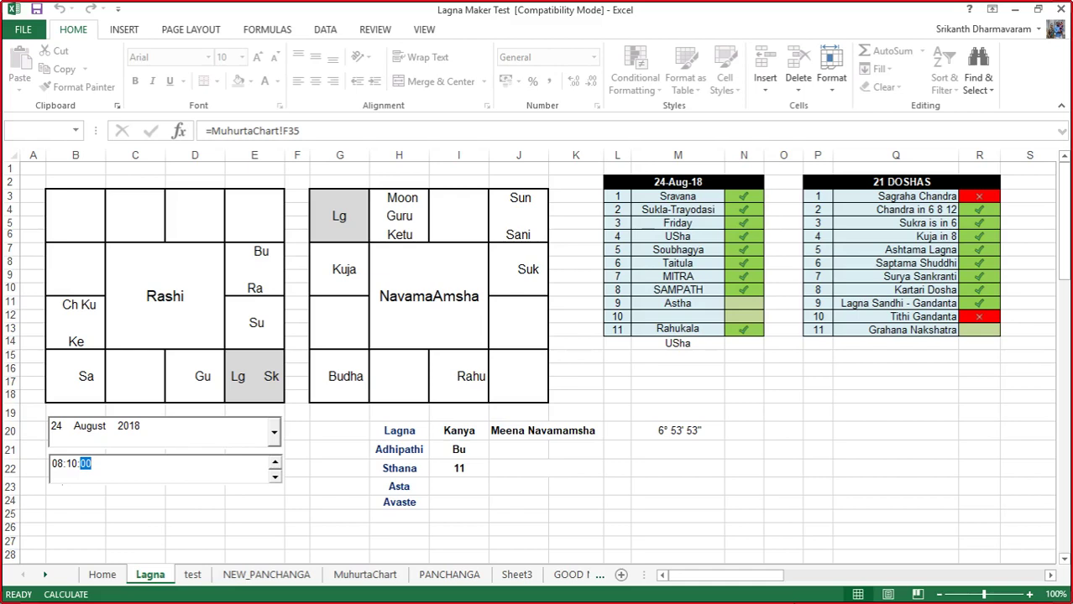
Step: Record the time window "08:10 AM to 09:10" in cell B25 and recheck the lagna house E15
left_click(257, 372)
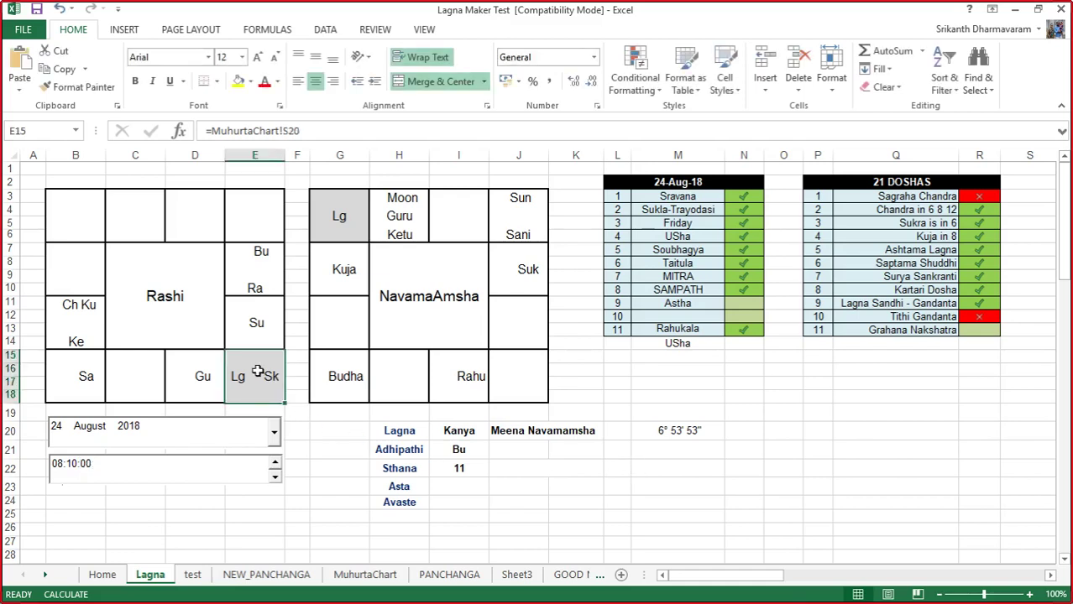
left_click(57, 470)
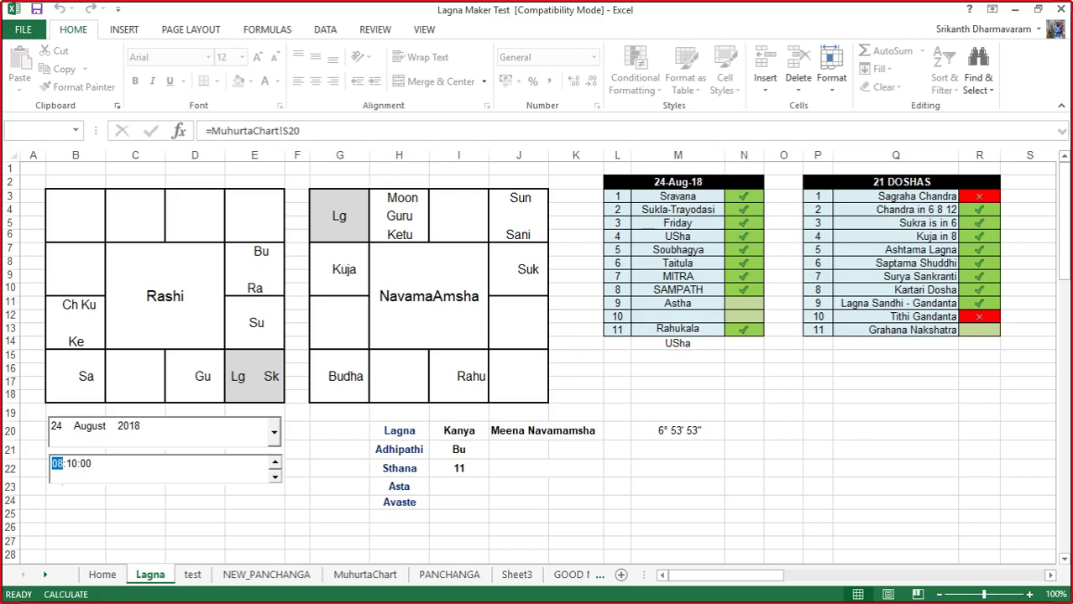
left_click(81, 515)
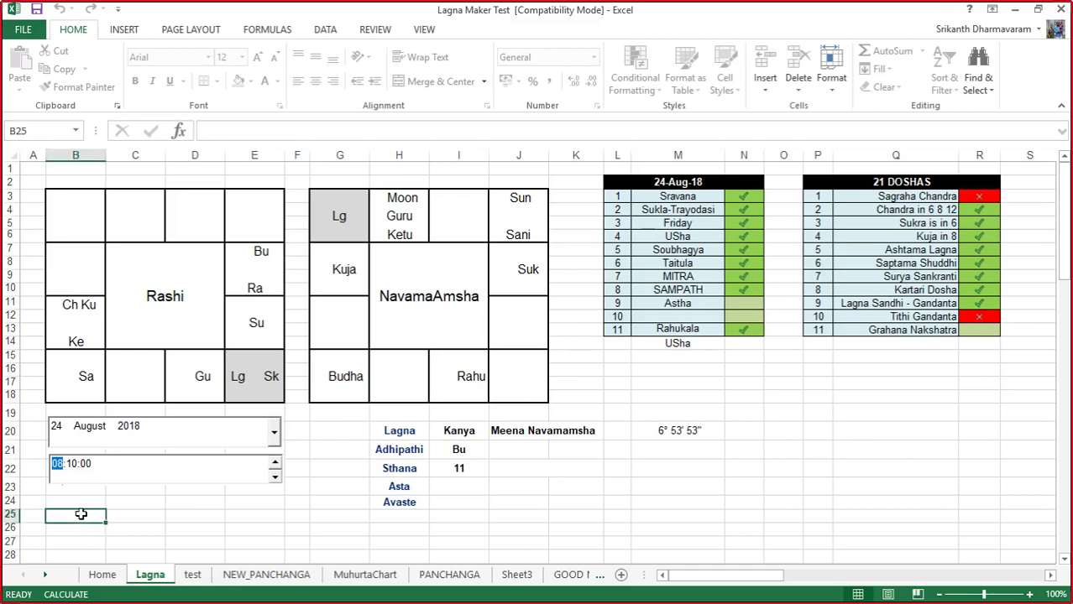
type("08:")
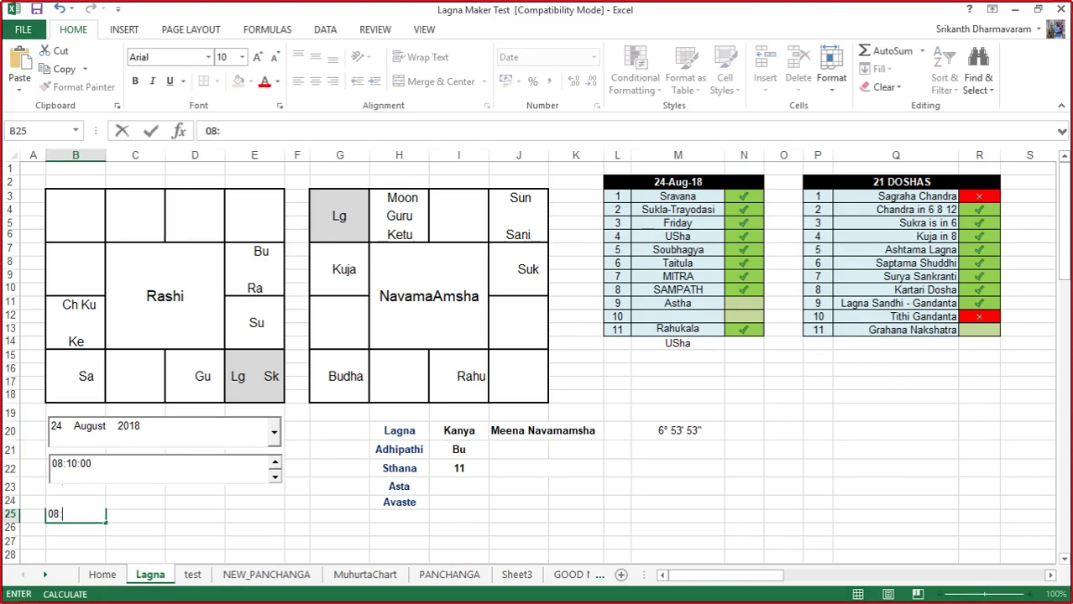
type("10 AM to 09:10")
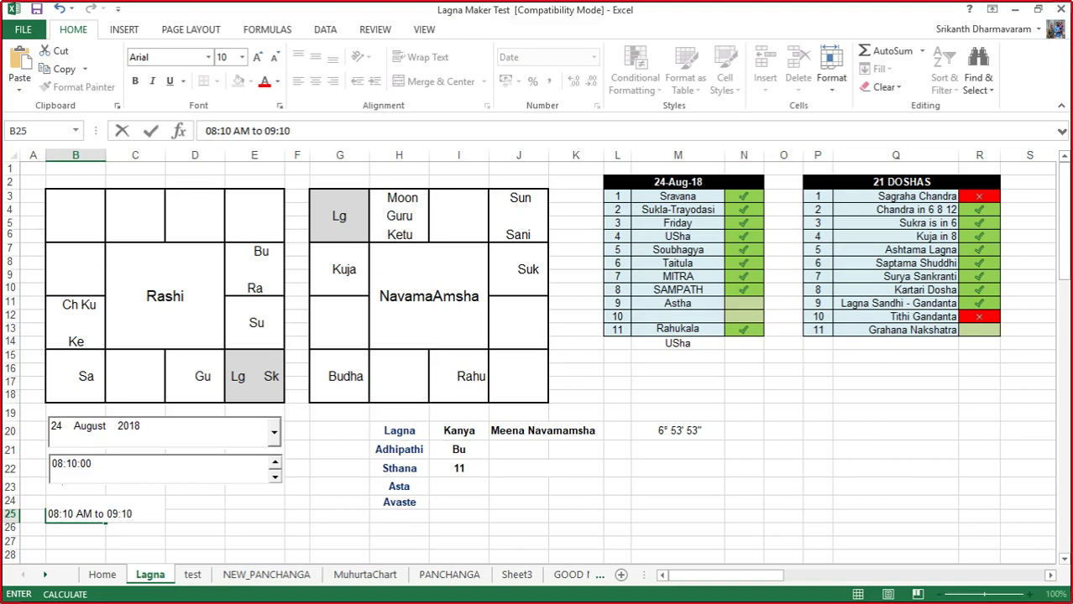
key("Return")
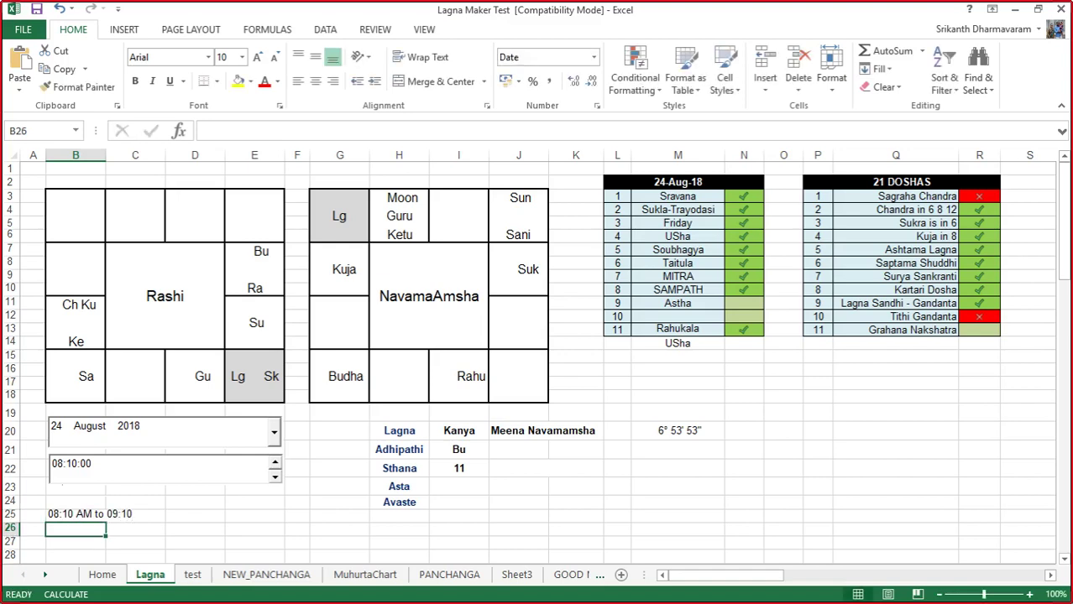
key("Return")
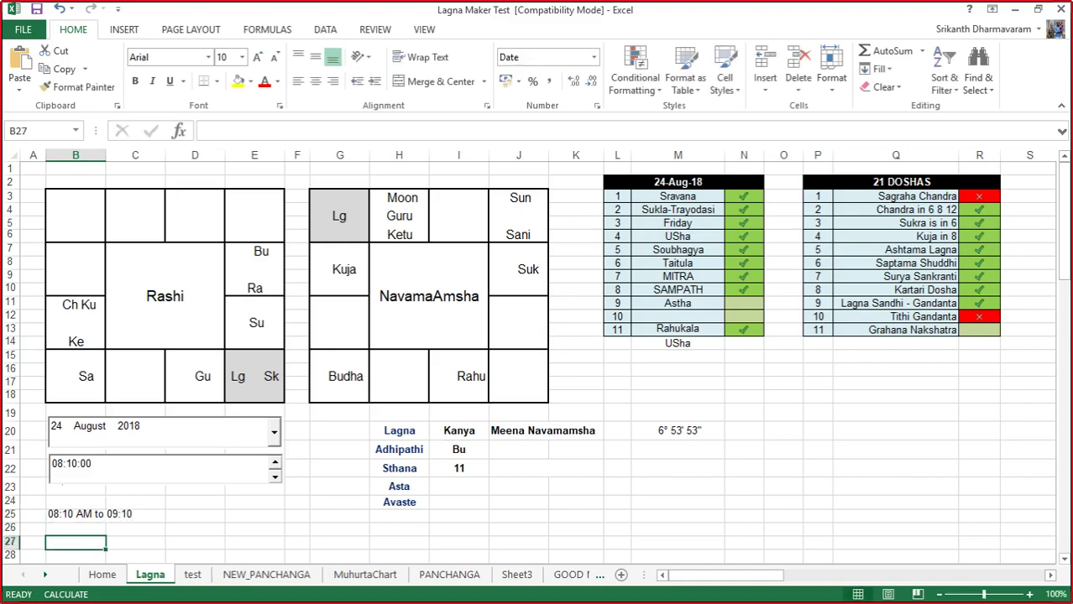
left_click(259, 379)
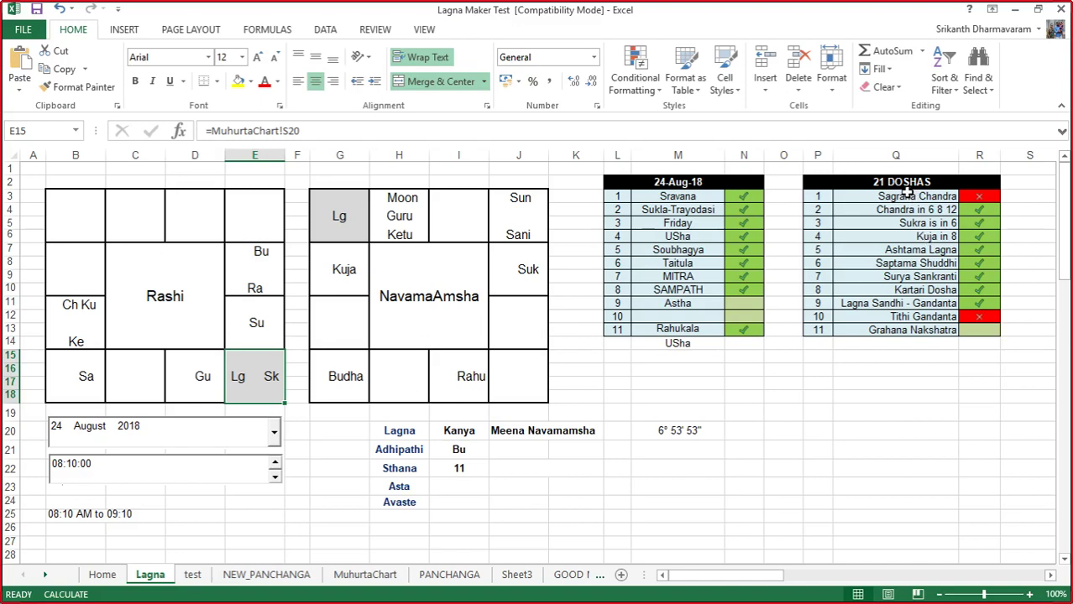
Step: Review the 21 Doshas checklist for 24-Aug-18 row by row, from Sagraha Chandra through Lagna Sandhi - Gandanta
left_click(950, 385)
left_click(927, 195)
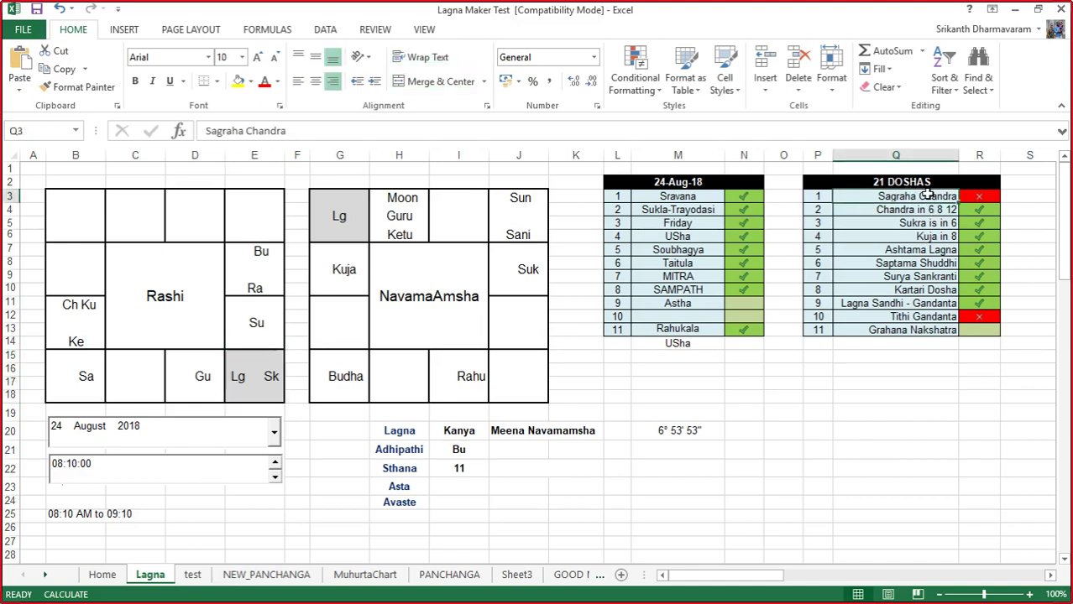
left_click(985, 198)
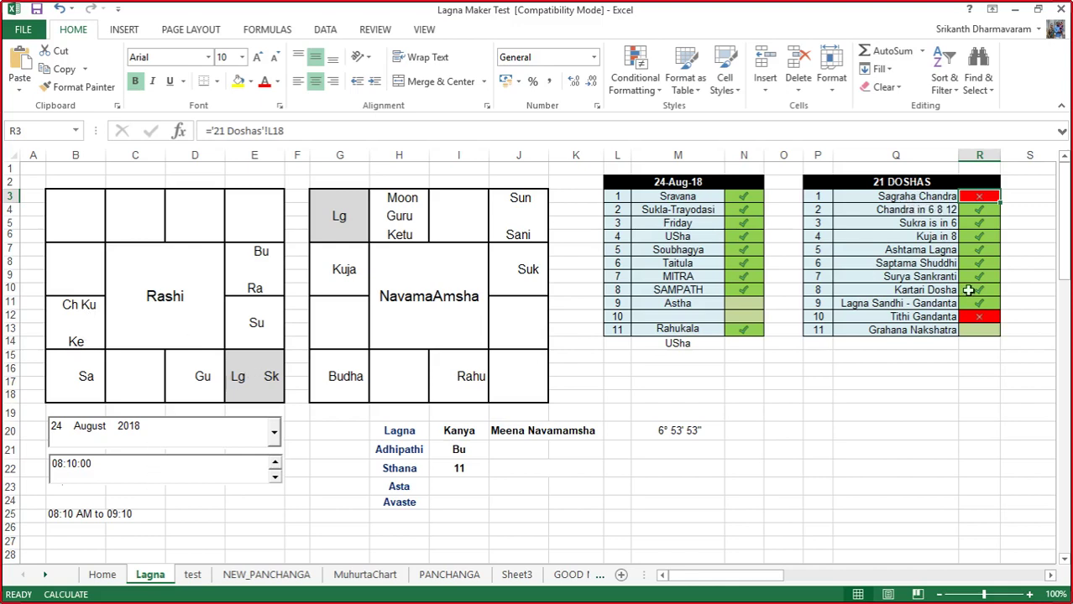
left_click(976, 211)
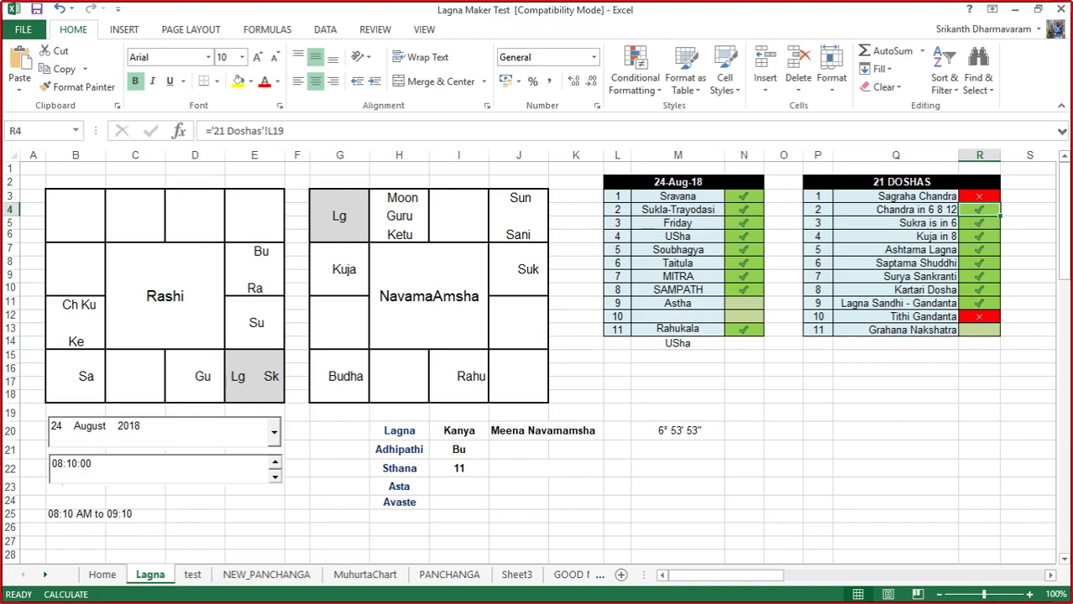
left_click(978, 223)
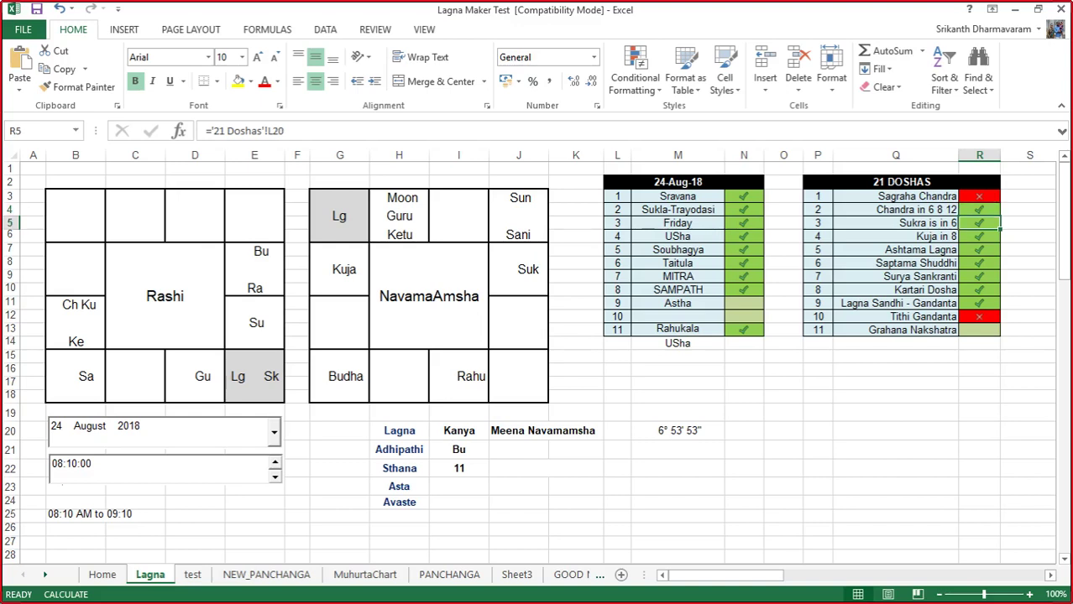
left_click(978, 236)
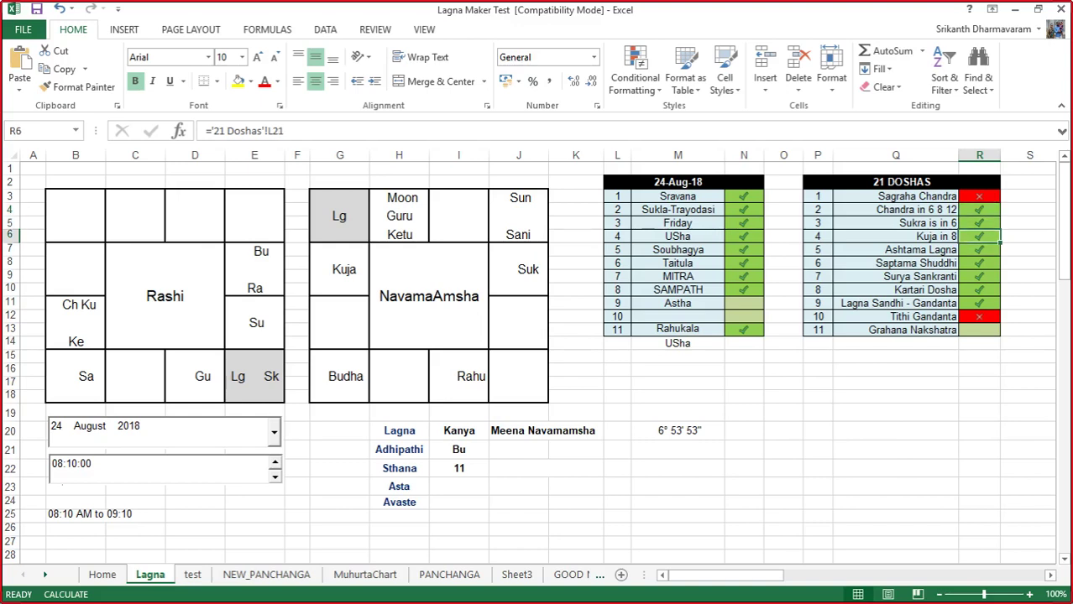
left_click(978, 249)
left_click(979, 263)
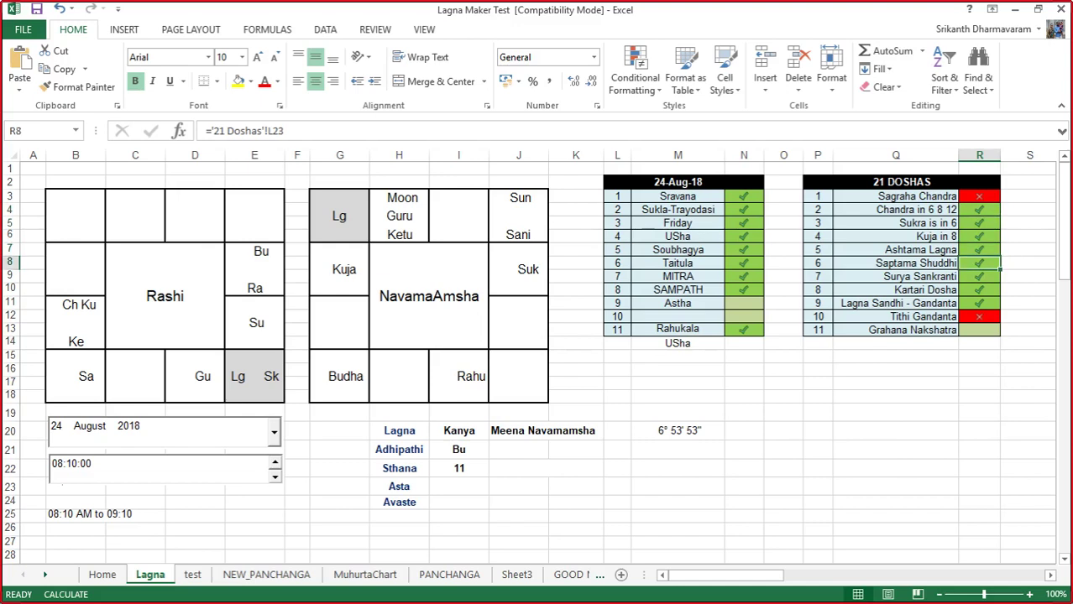
left_click(979, 276)
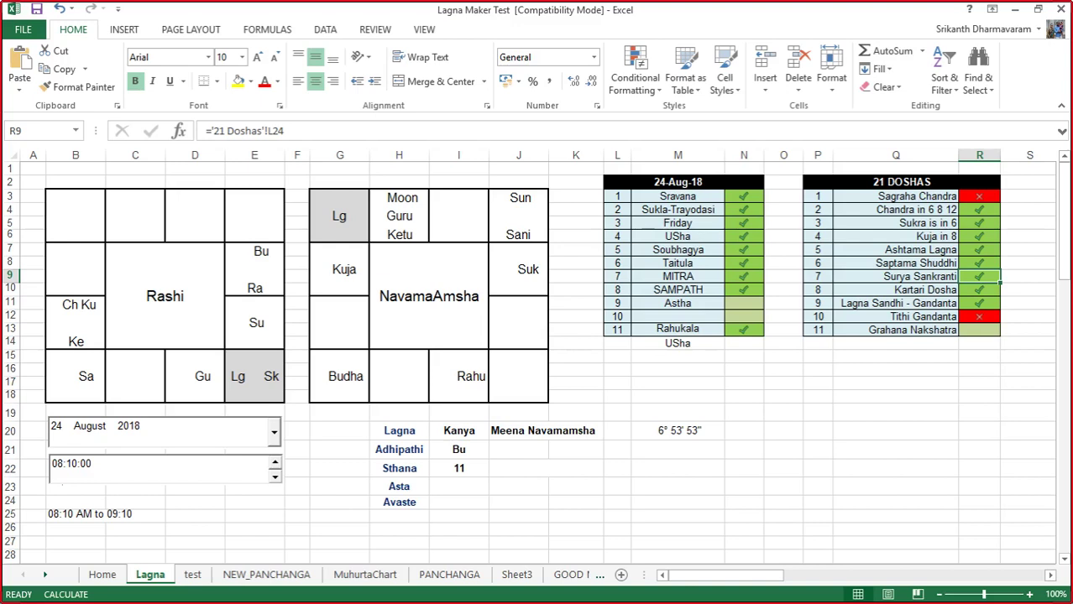
left_click(978, 289)
left_click(979, 303)
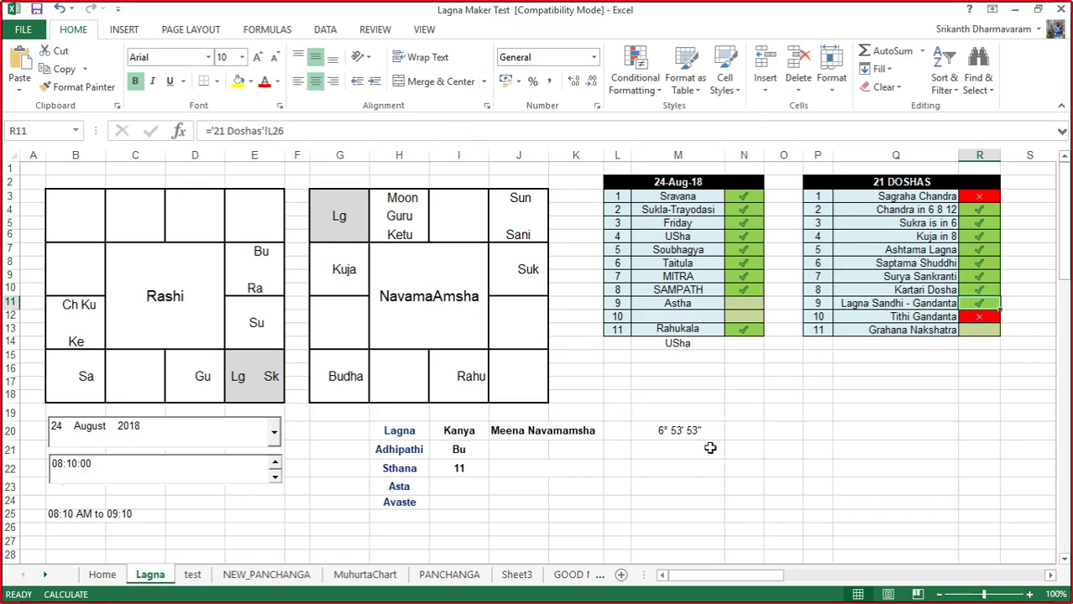
Step: Try the chart time 08:00:00 against the Lagna Sandhi - Gandanta check, and restore it to 08:10:00
left_click(70, 466)
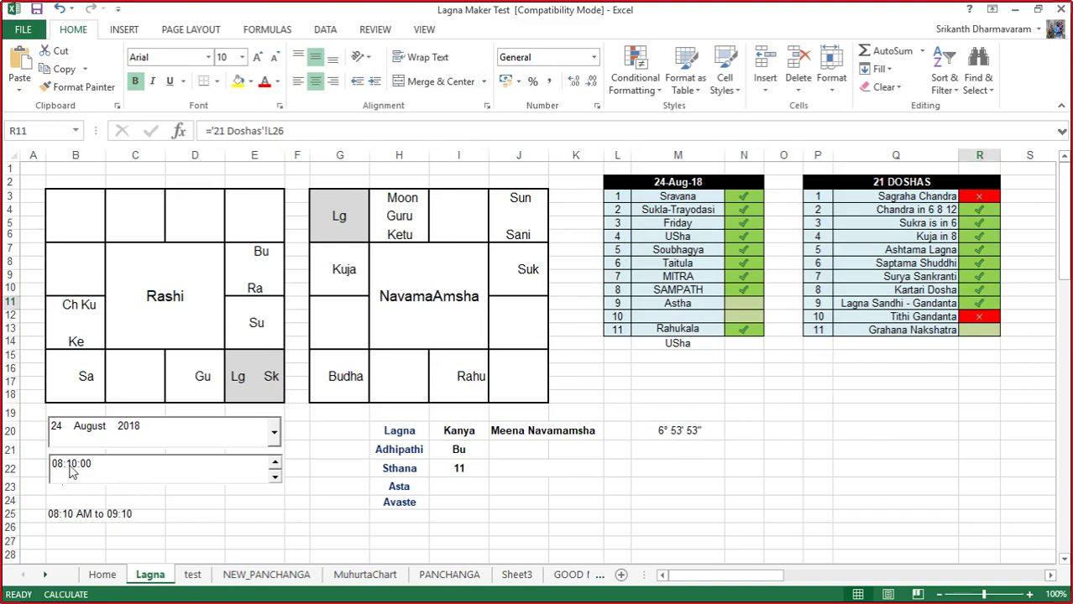
type("0")
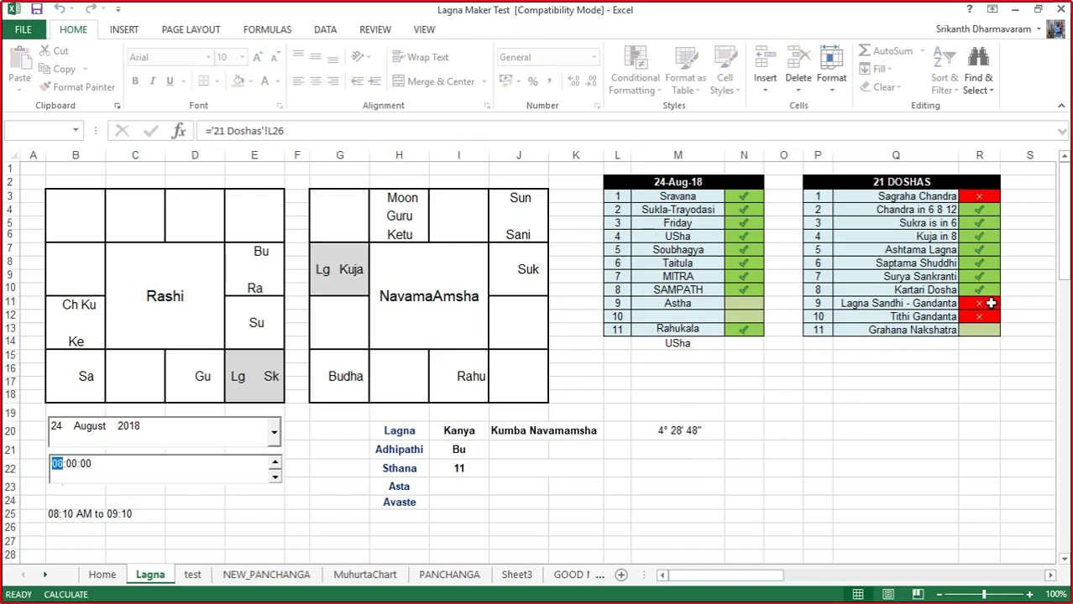
left_click_drag(987, 303, 894, 305)
left_click(894, 306)
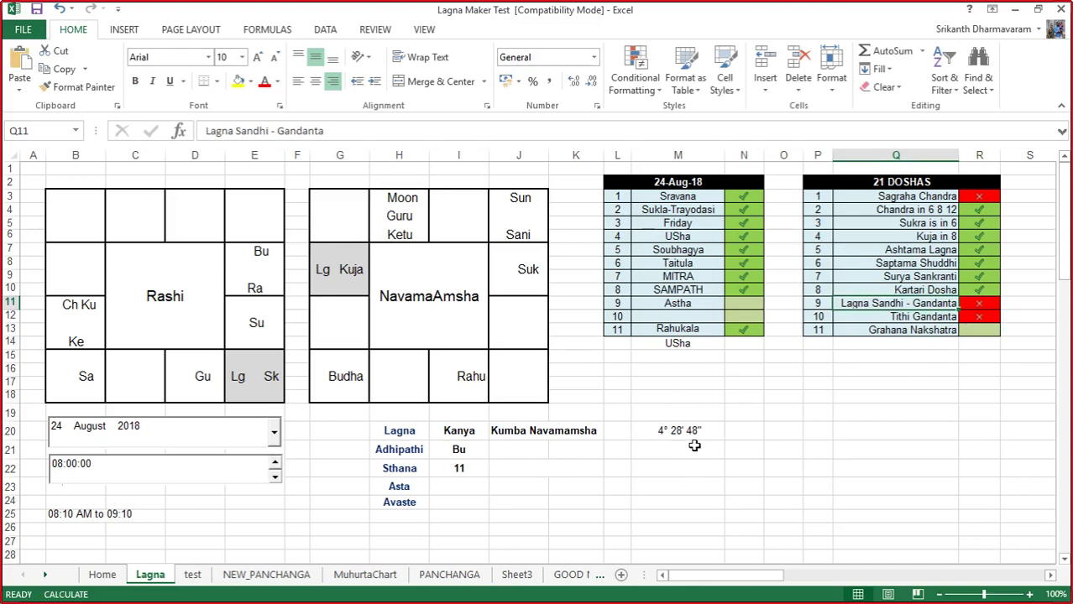
left_click(70, 464)
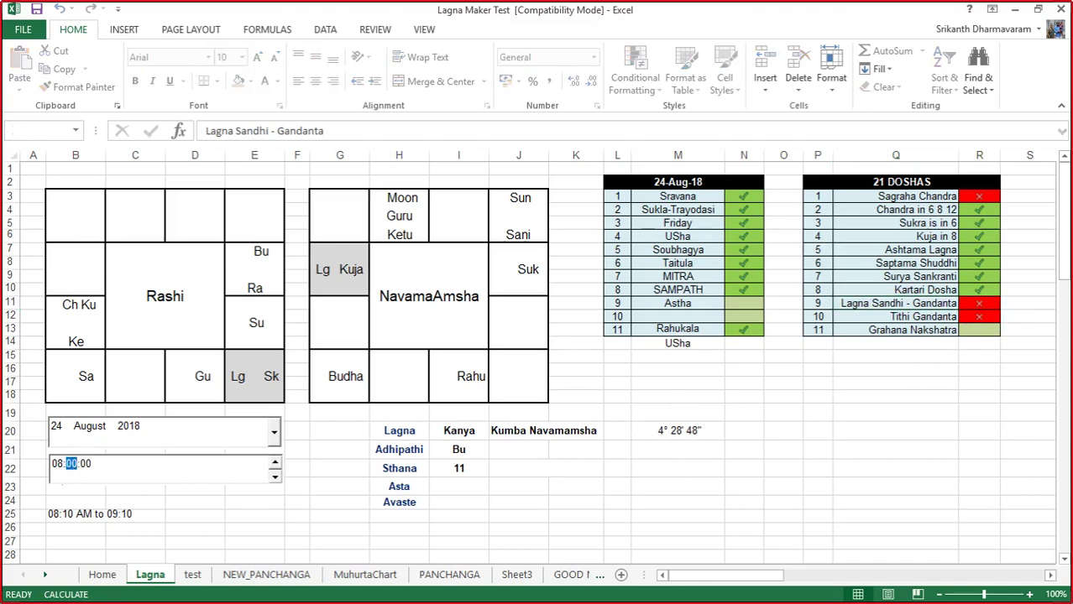
type("10")
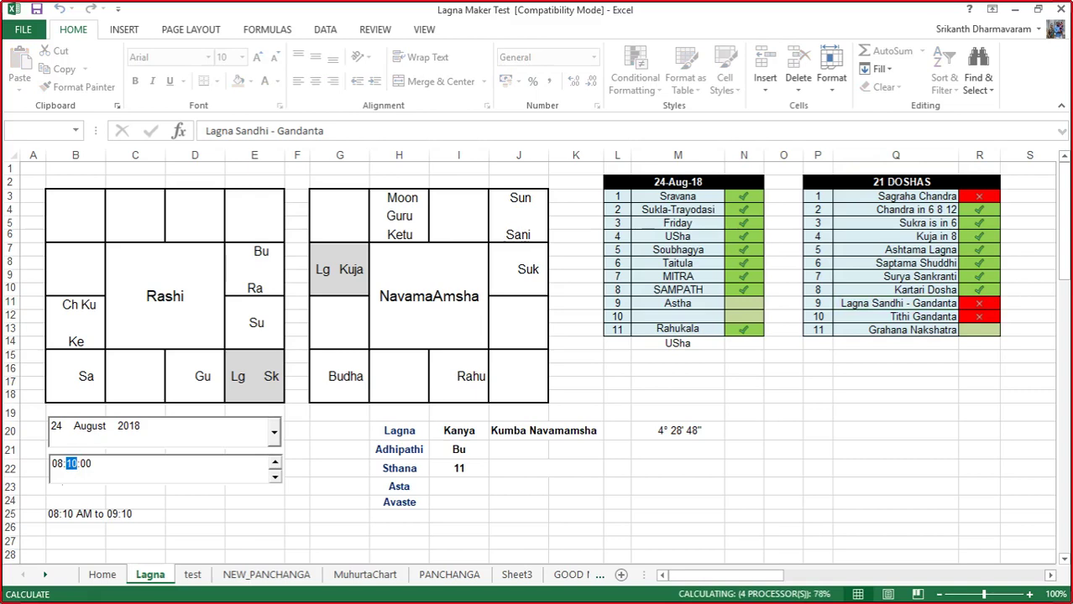
key("Right")
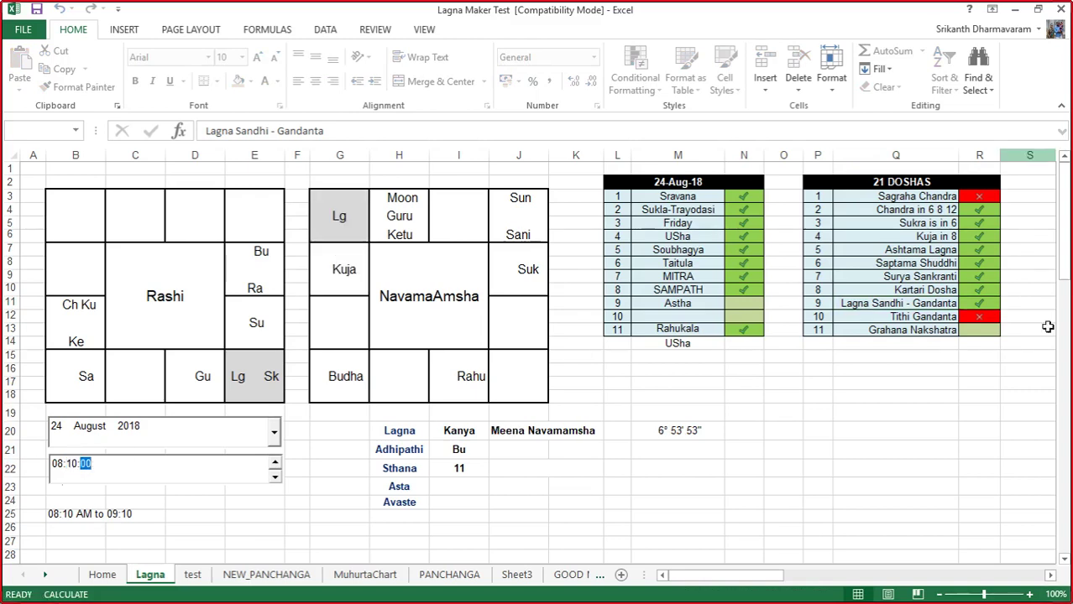
left_click(974, 412)
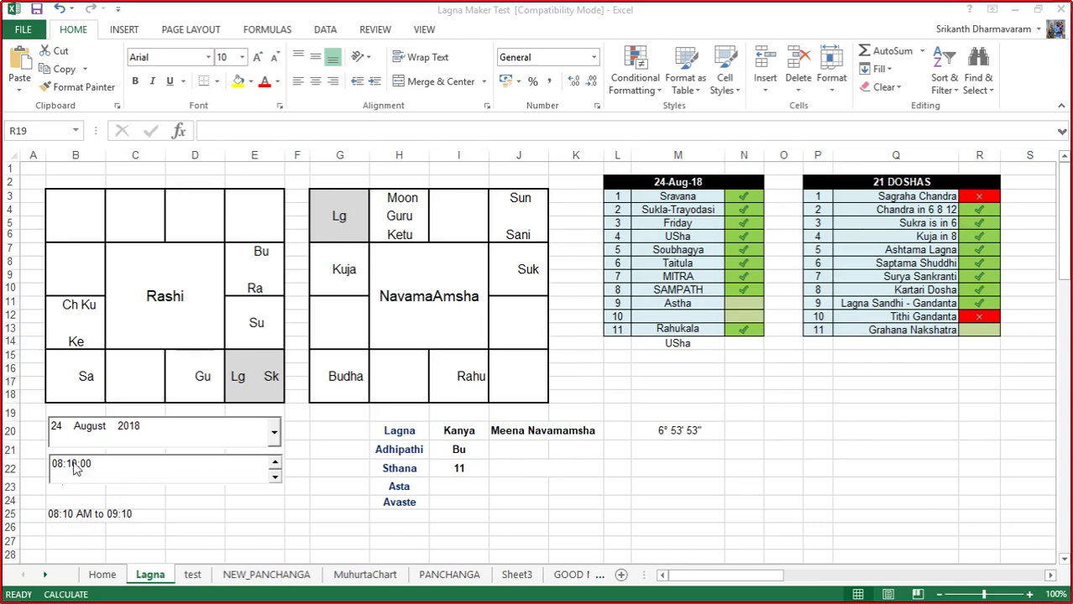
Step: Examine the NavamaAmsha chart's lagna house, the Moon-Guru-Ketu house and the Sukra house for 08:10:00
left_click(631, 528)
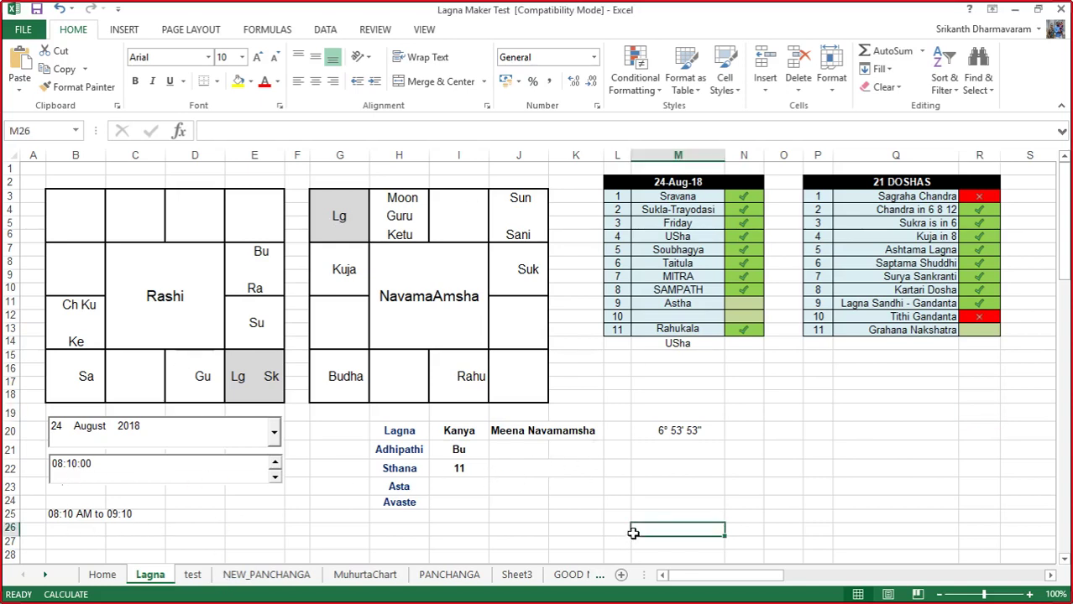
left_click(339, 217)
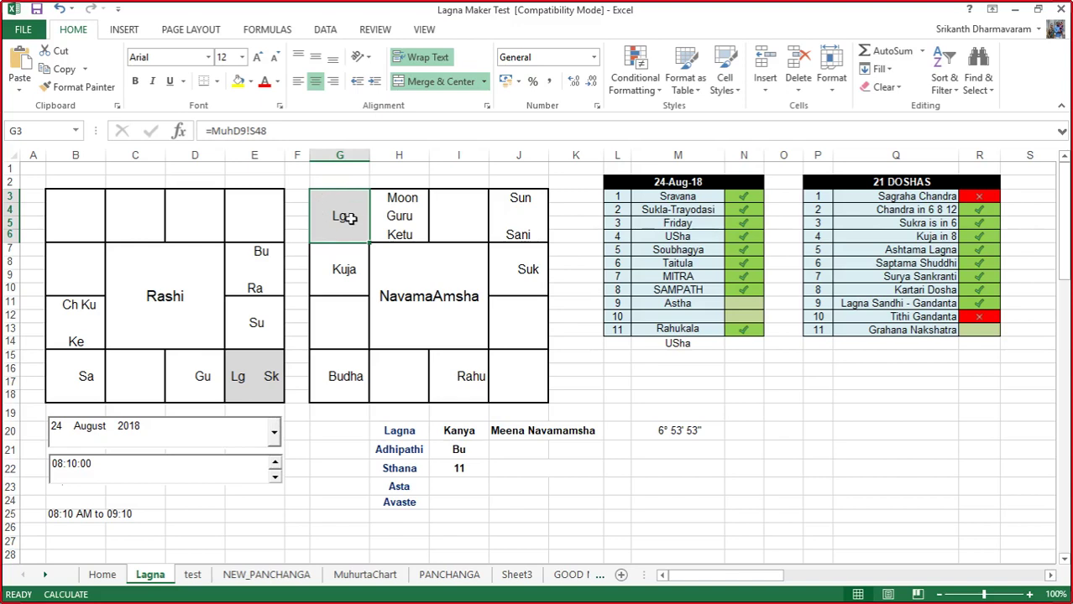
left_click(407, 216)
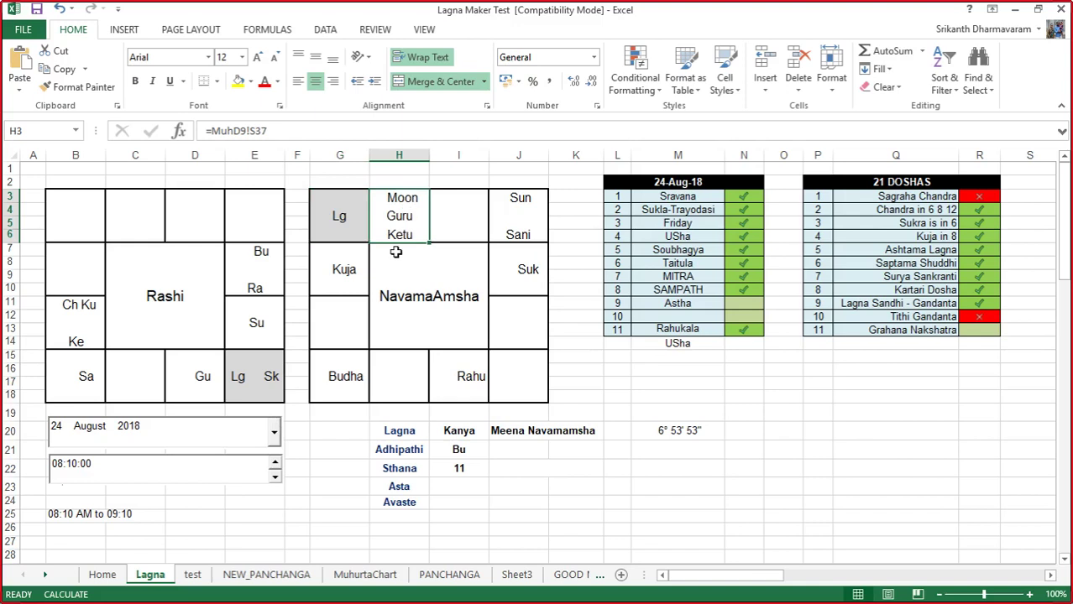
left_click(529, 269)
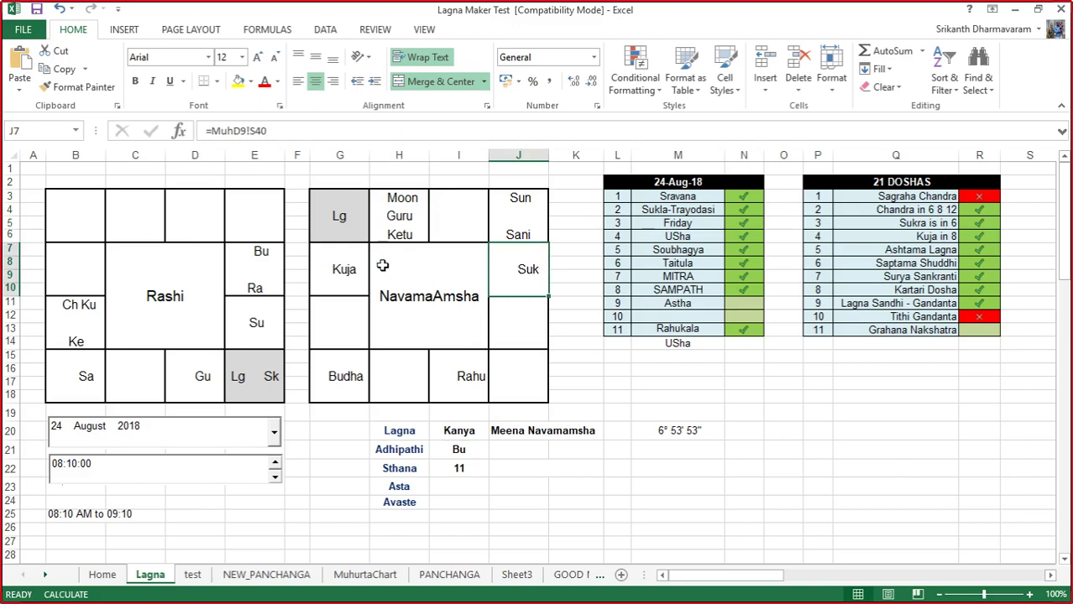
Step: Advance the chart time to 08:40:00, 08:55:00 and 09:10:00, checking the NavamaAmsha lagna position at each time
left_click(71, 465)
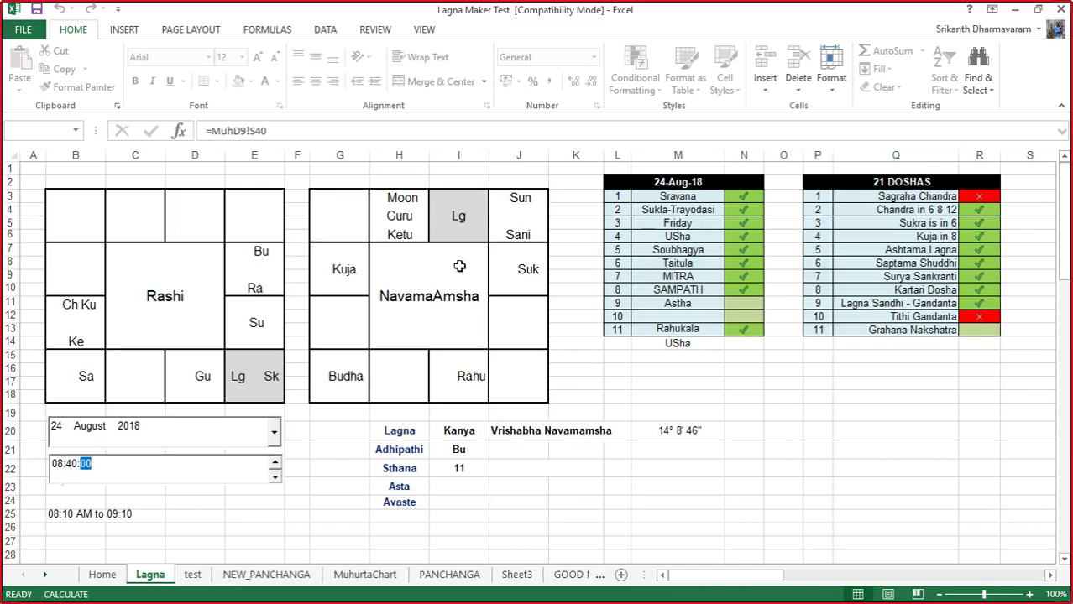
left_click(70, 463)
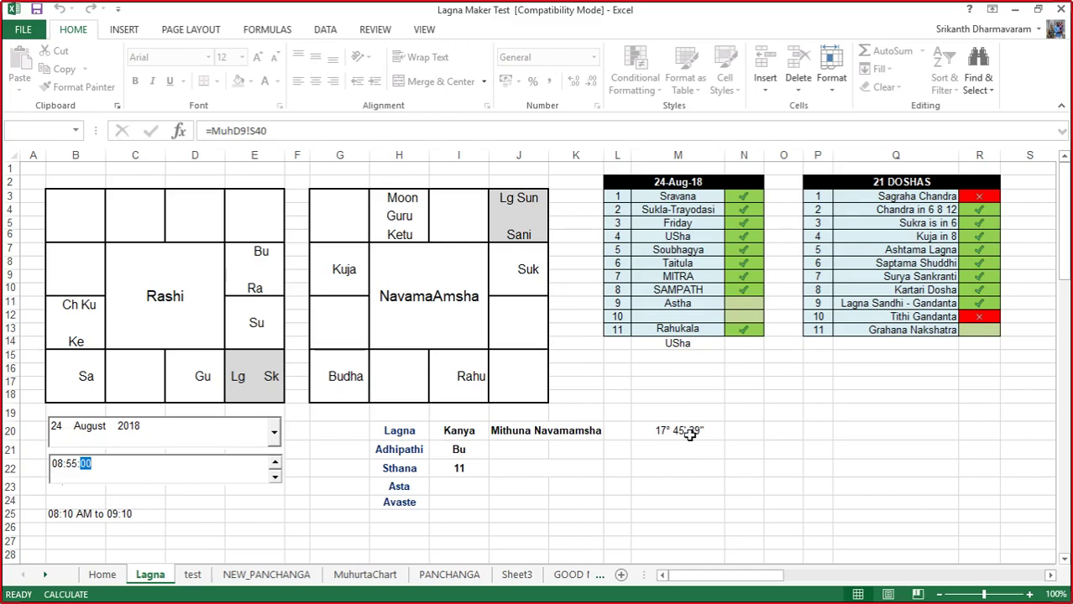
left_click(62, 472)
type("910")
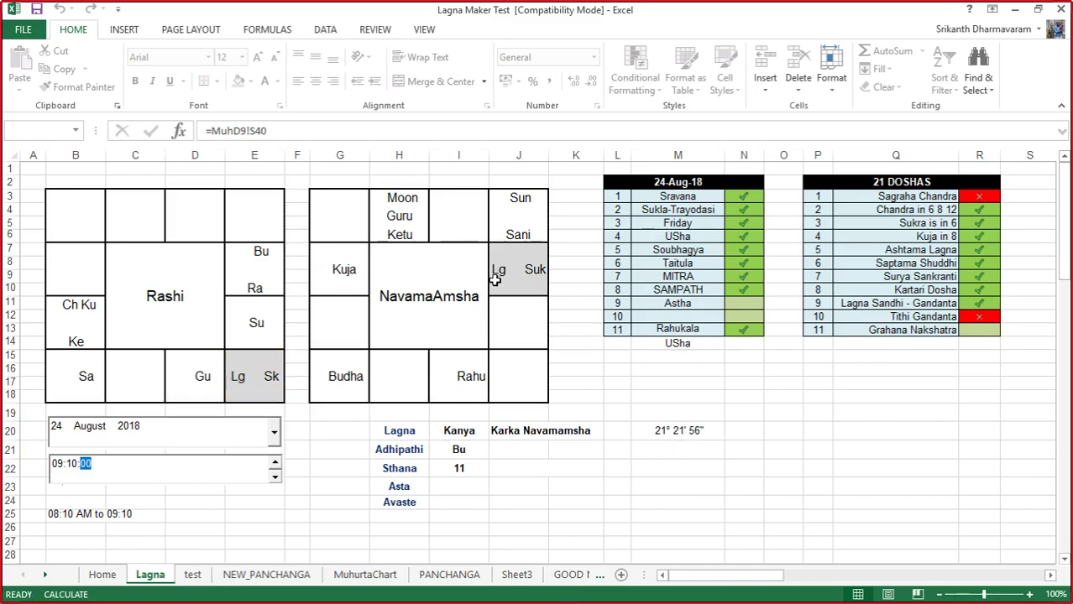
left_click(531, 269)
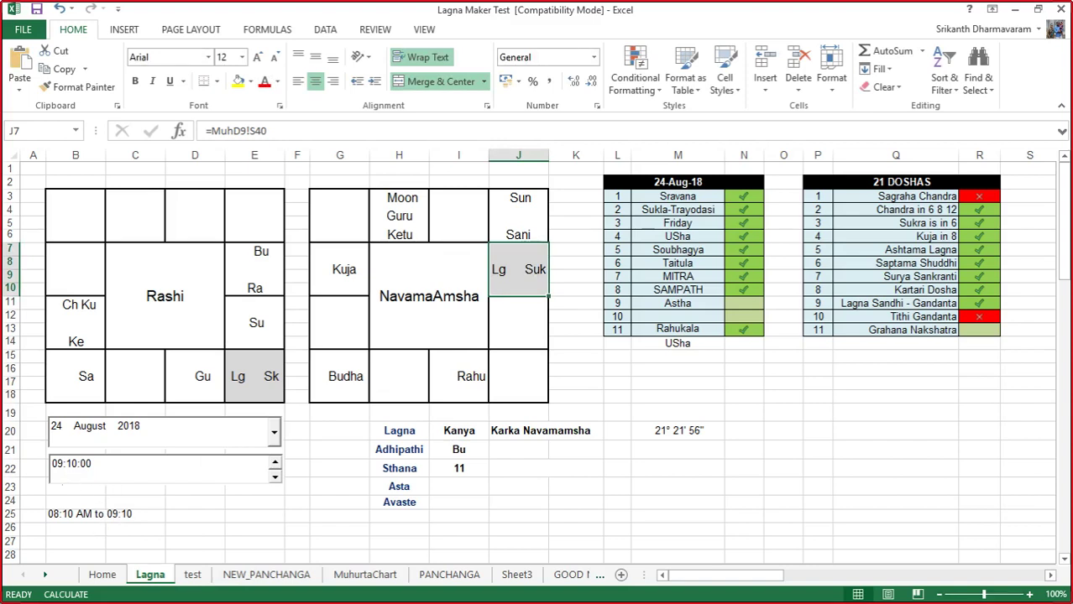
Step: Switch to Parashara's Light and advance the Prashna chart by three month steps to 16 Aug 2018
key("alt+Tab")
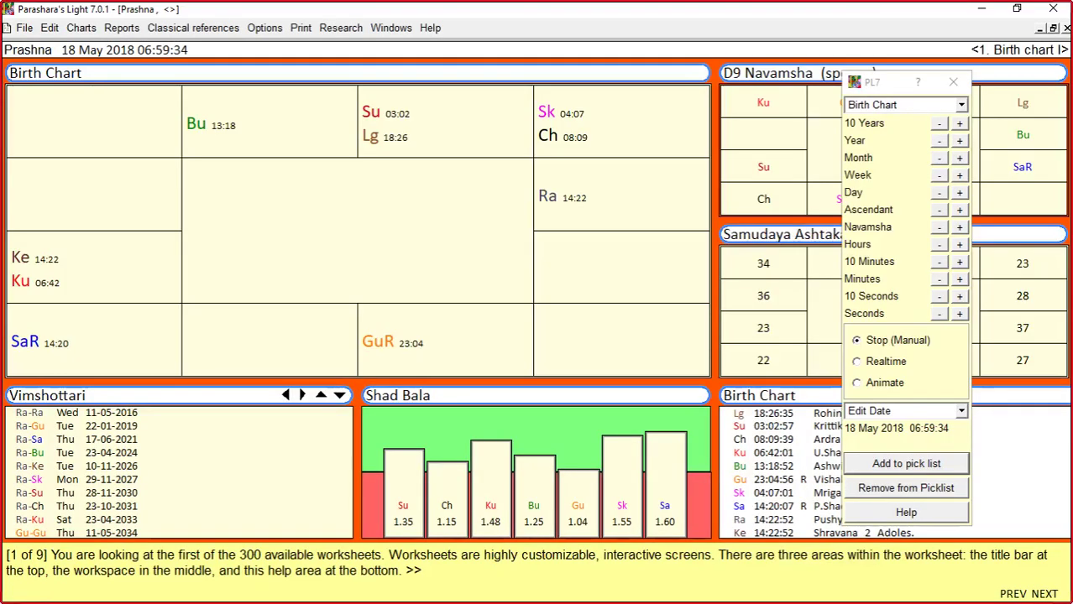
key("alt+Tab")
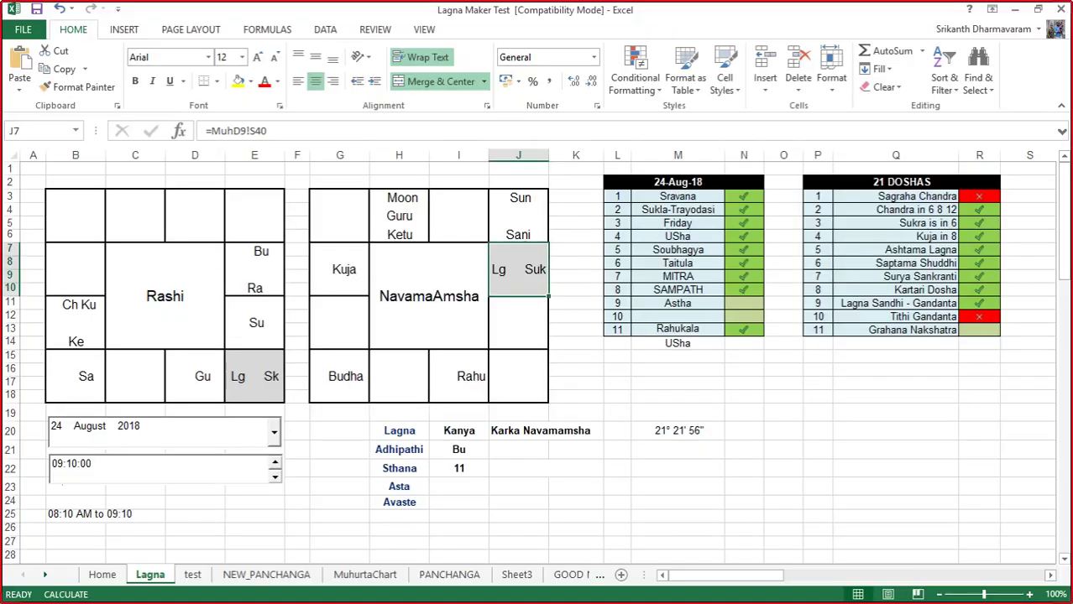
key("alt+Tab")
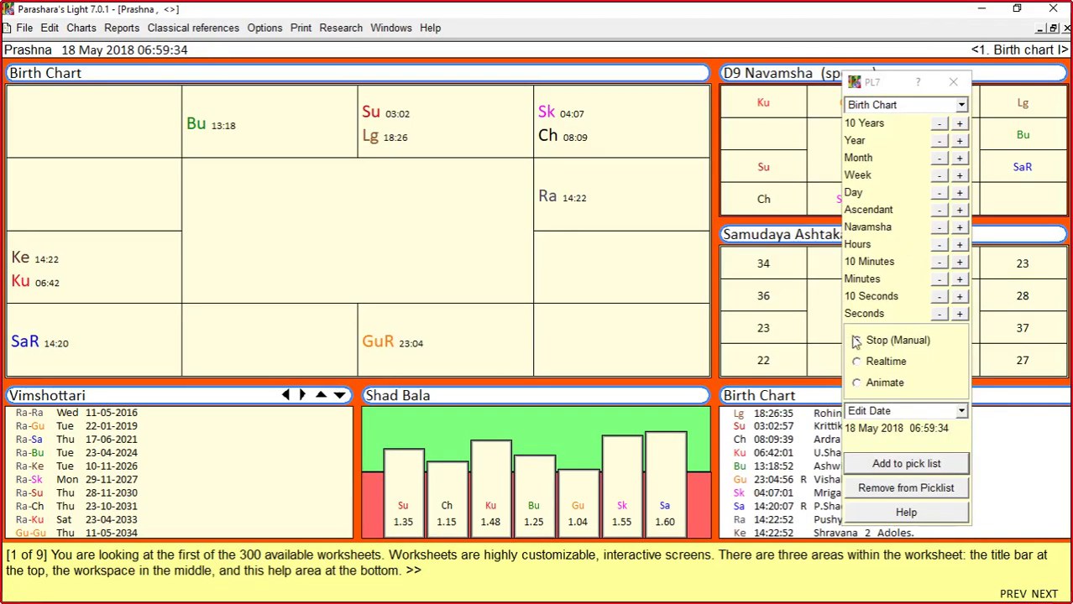
left_click(959, 158)
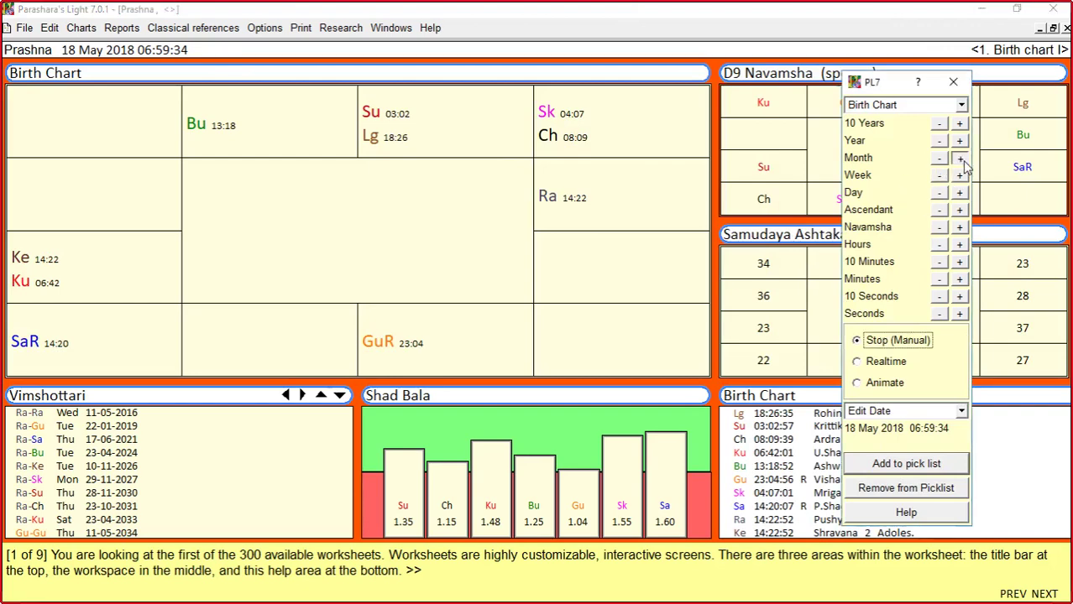
left_click(959, 159)
left_click(959, 158)
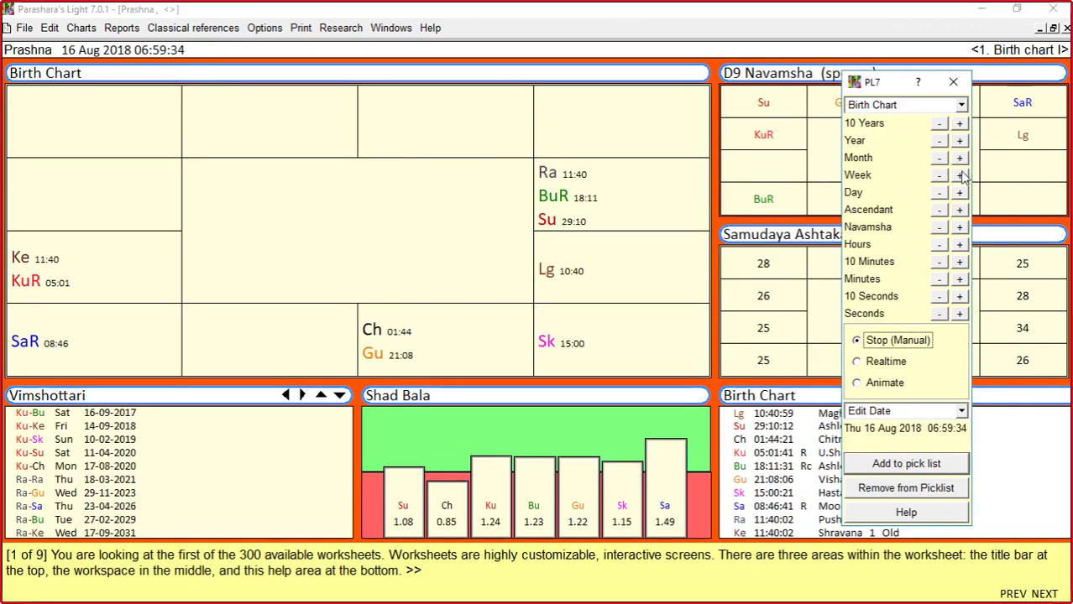
Step: Advance the Prashna chart by eight days, one hour and ten minutes to 24 Aug 2018 08:09:34
left_click(960, 193)
left_click(959, 193)
left_click(959, 193)
left_click(960, 194)
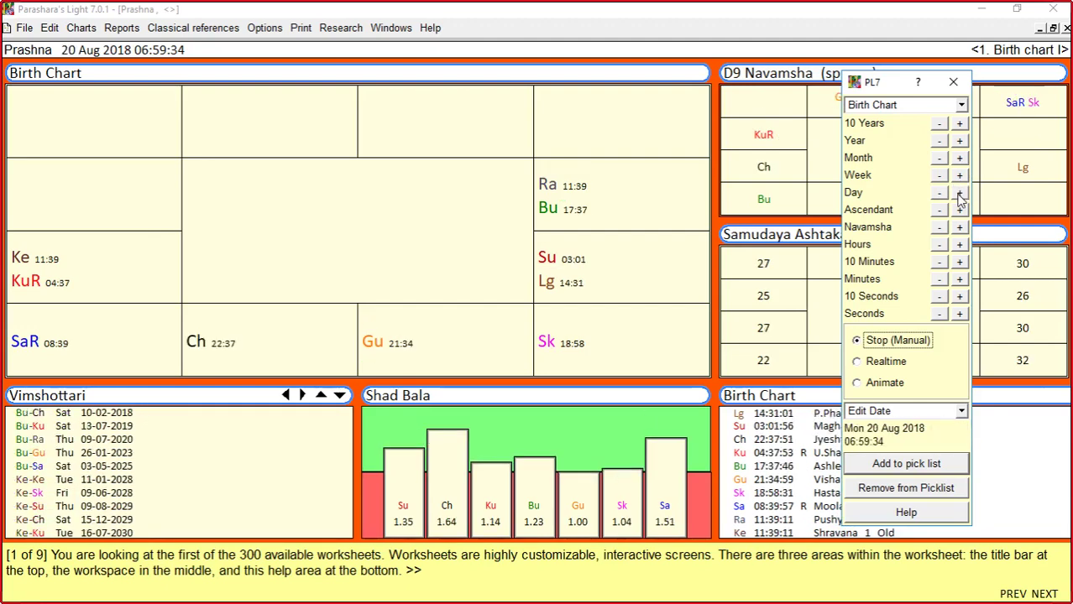
left_click(959, 193)
left_click(959, 193)
left_click(959, 193)
left_click(959, 193)
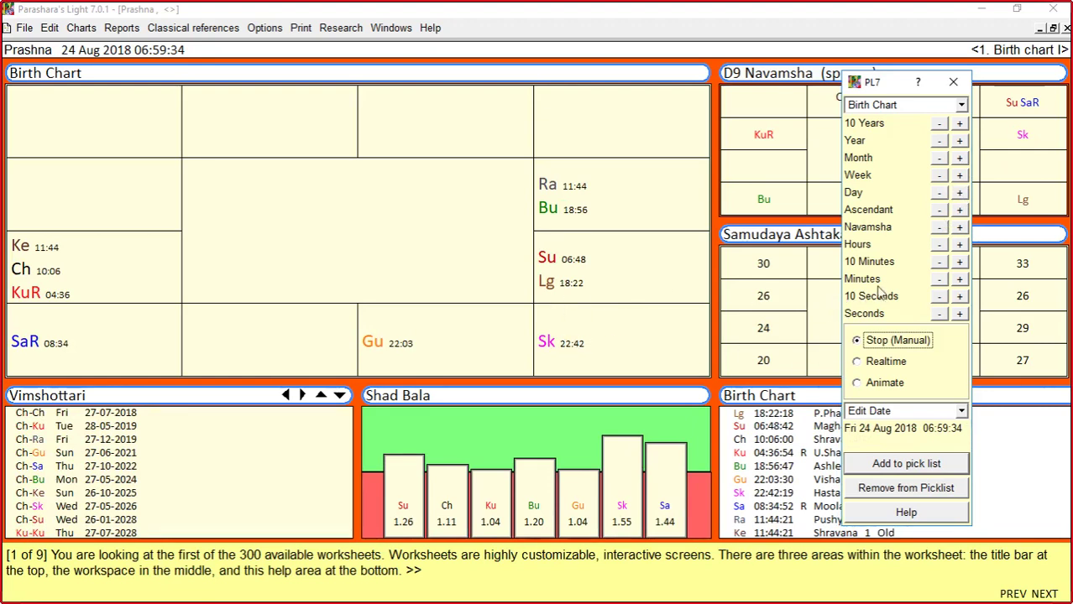
left_click(960, 244)
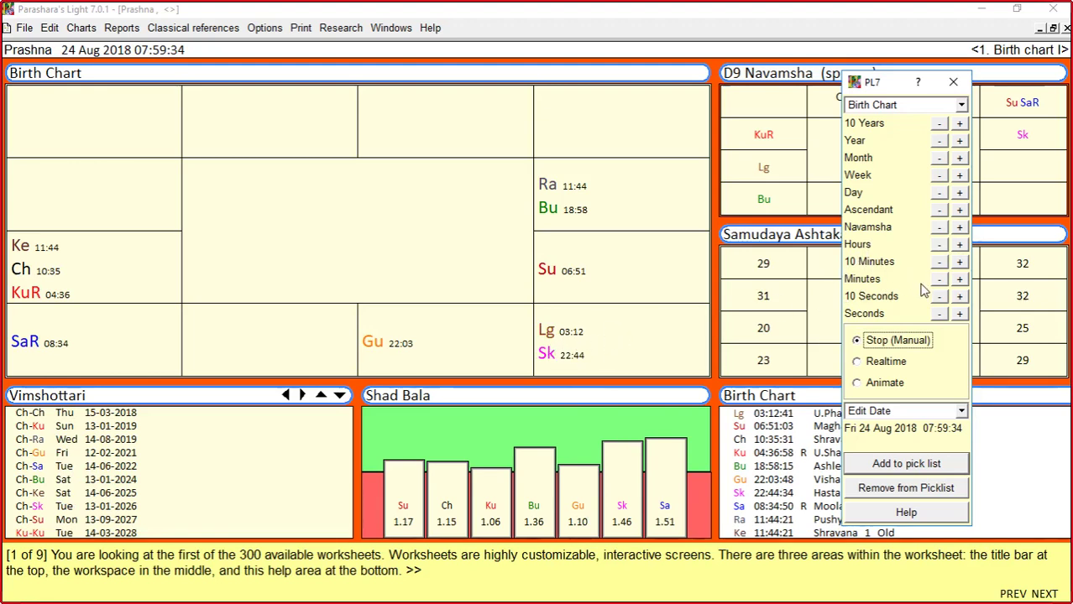
left_click(959, 262)
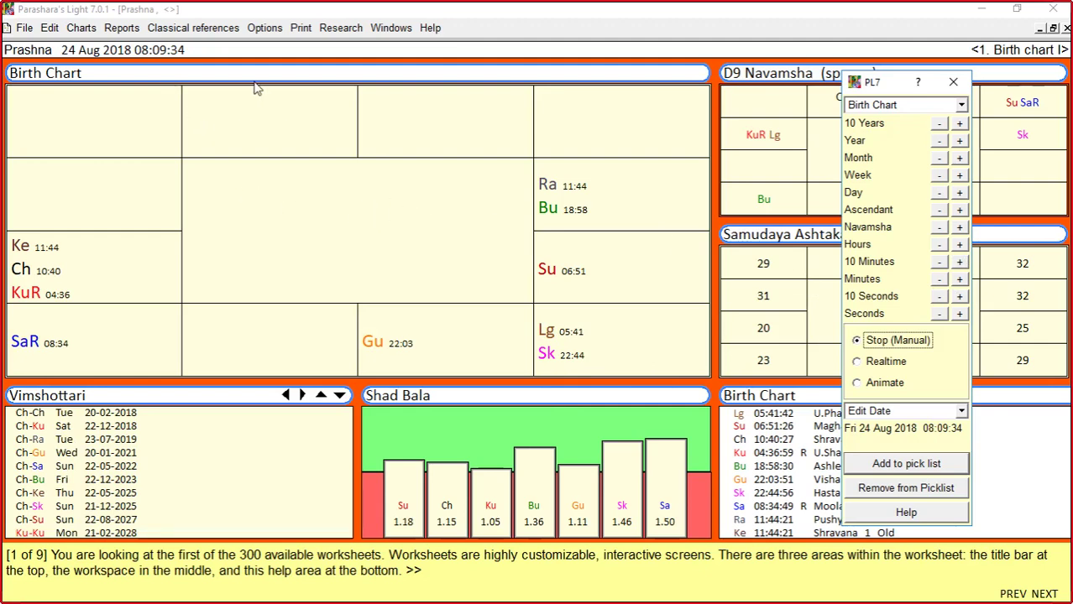
Step: Move the PL7 dialog clear of the D9 Navamsha chart and advance the chart by five navamsha steps to 09:08:17
left_click_drag(884, 85, 328, 93)
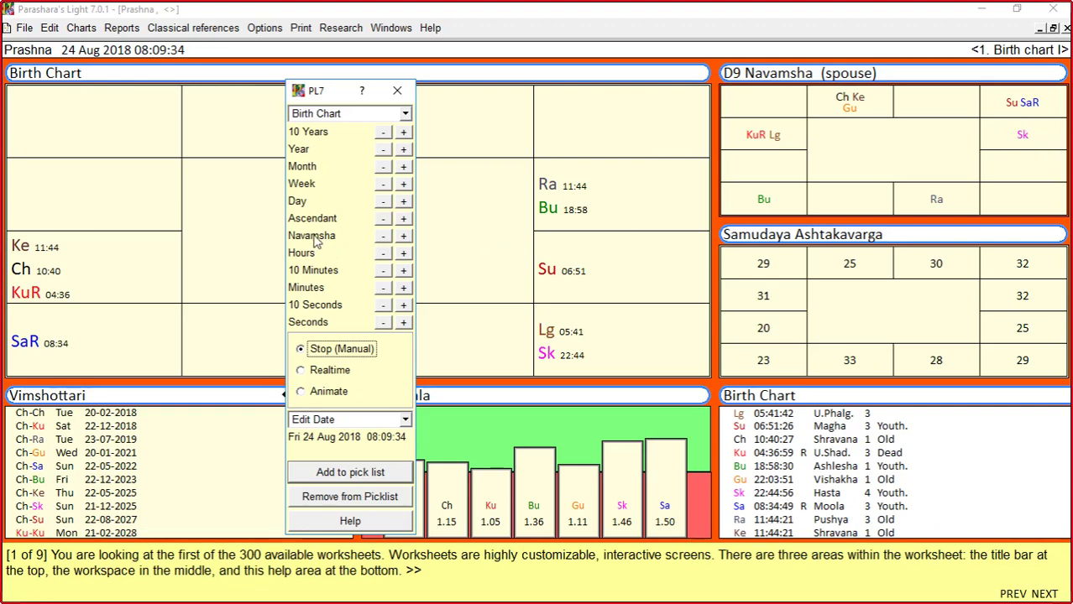
left_click(404, 236)
left_click(404, 236)
left_click(403, 236)
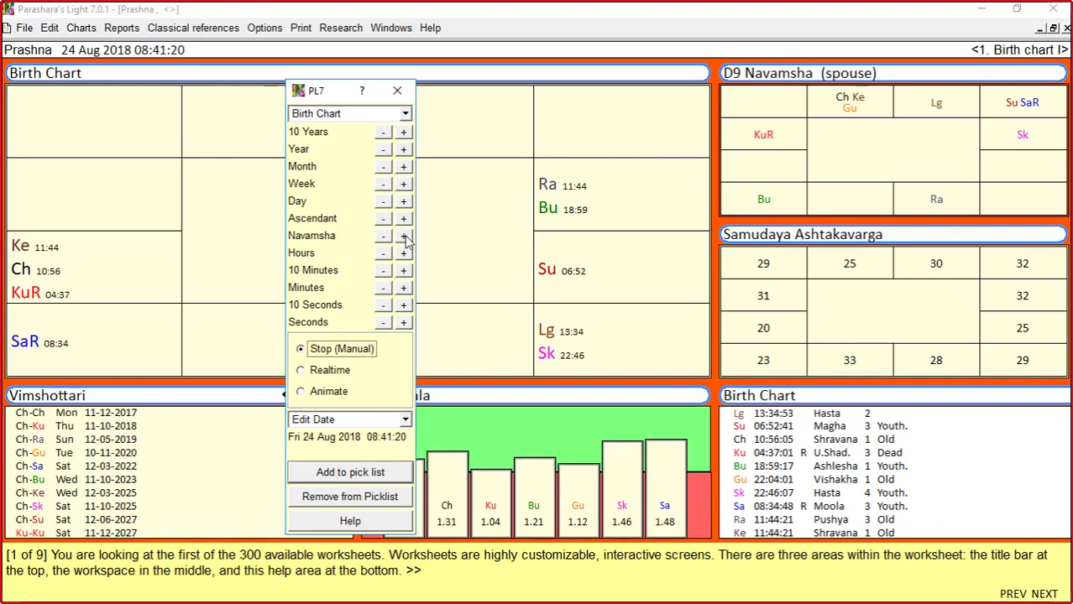
left_click(403, 236)
left_click(404, 235)
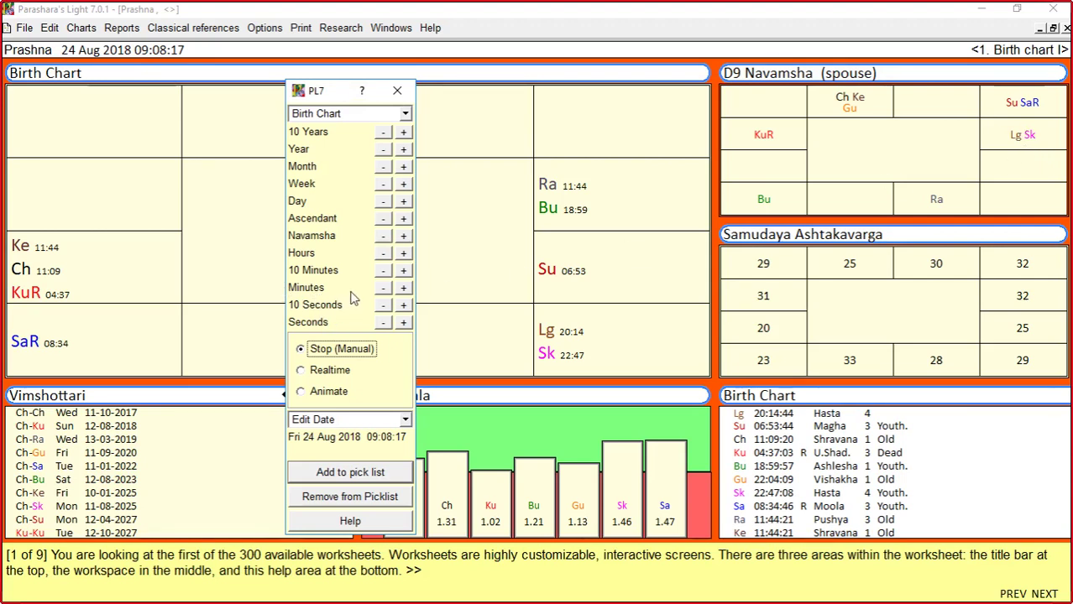
Step: Step the Prashna chart back and forth between 09:07:17 and 09:08:17 to compare the lagna position in the D9 Navamsha chart
left_click(383, 288)
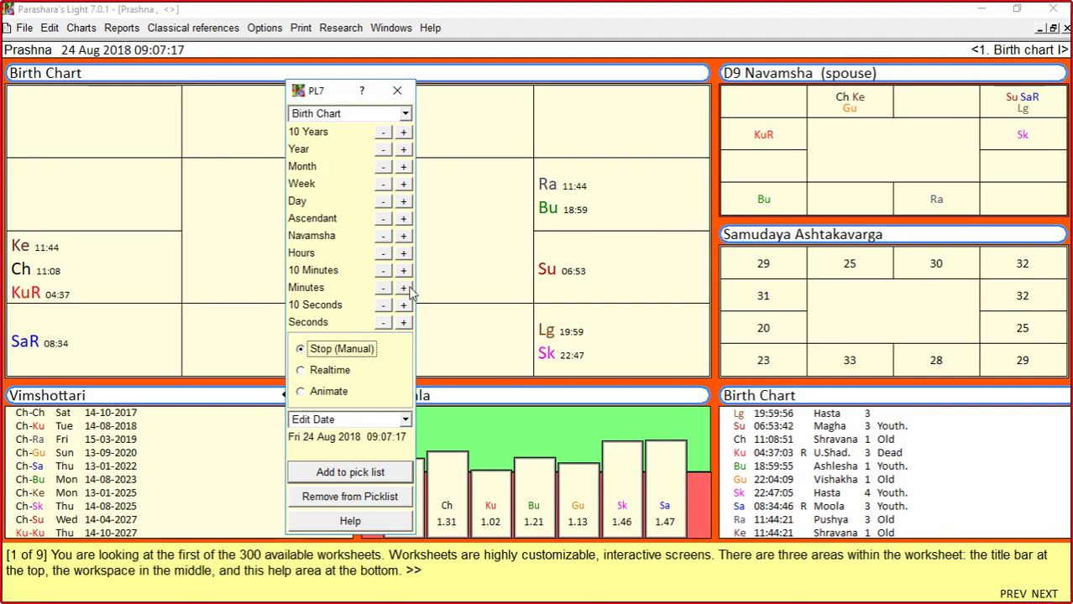
left_click(404, 288)
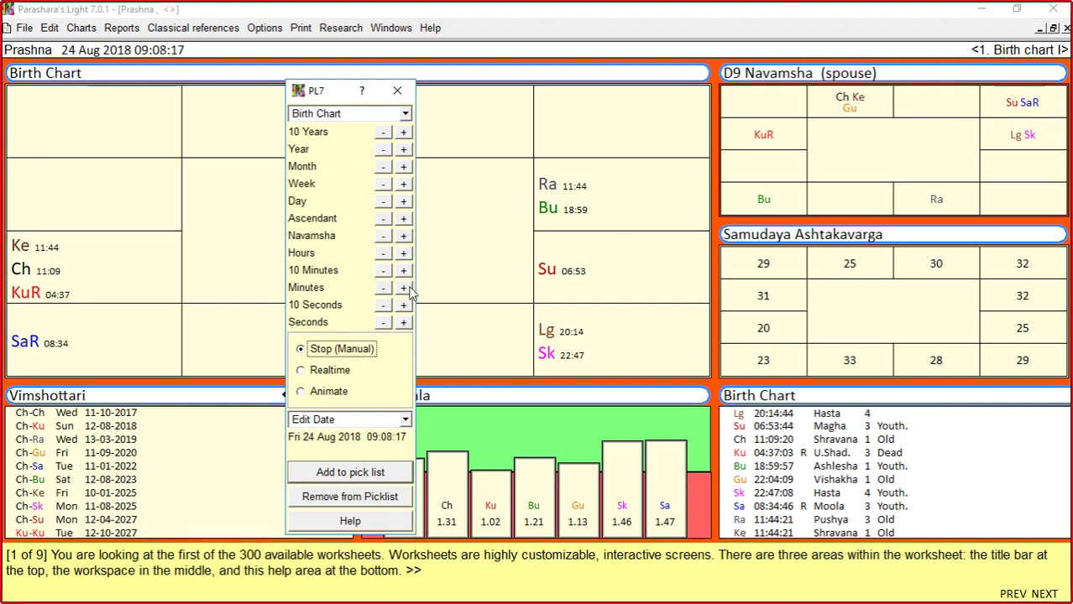
left_click(383, 288)
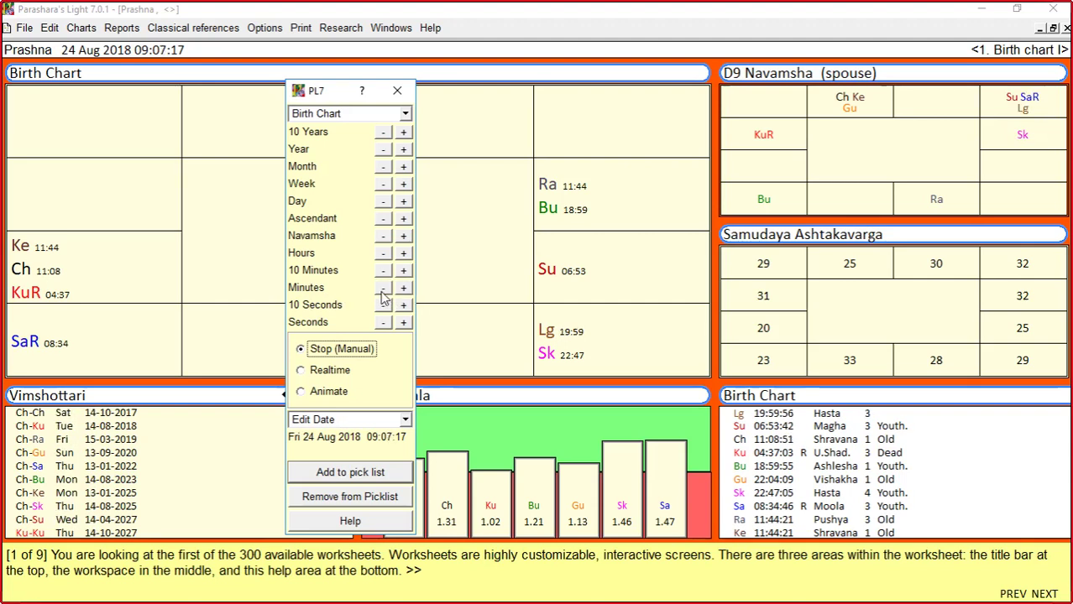
left_click(404, 287)
left_click(382, 290)
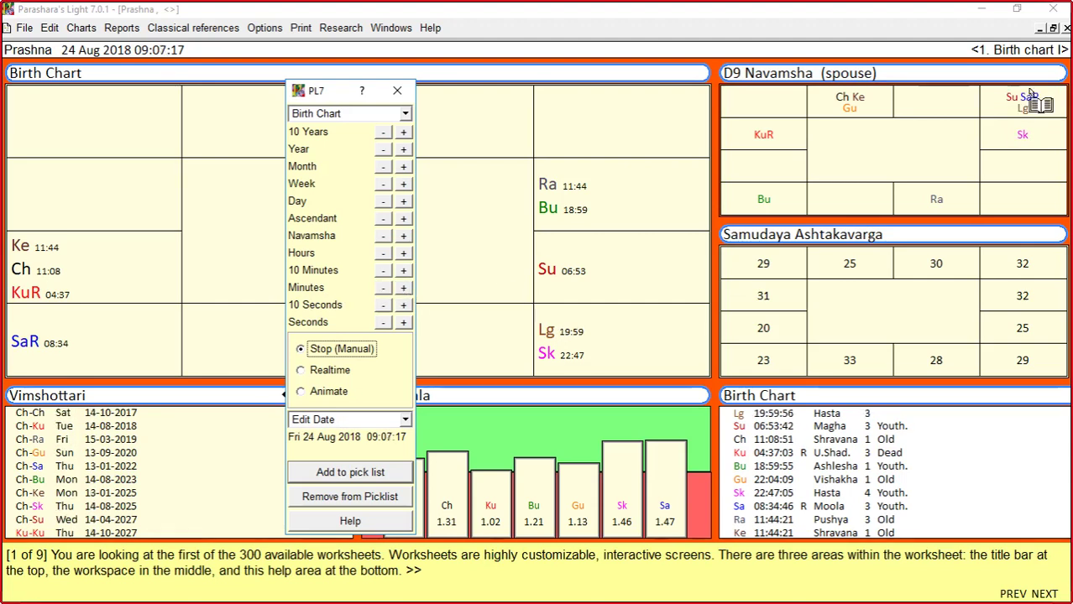
left_click_drag(1022, 108, 1007, 143)
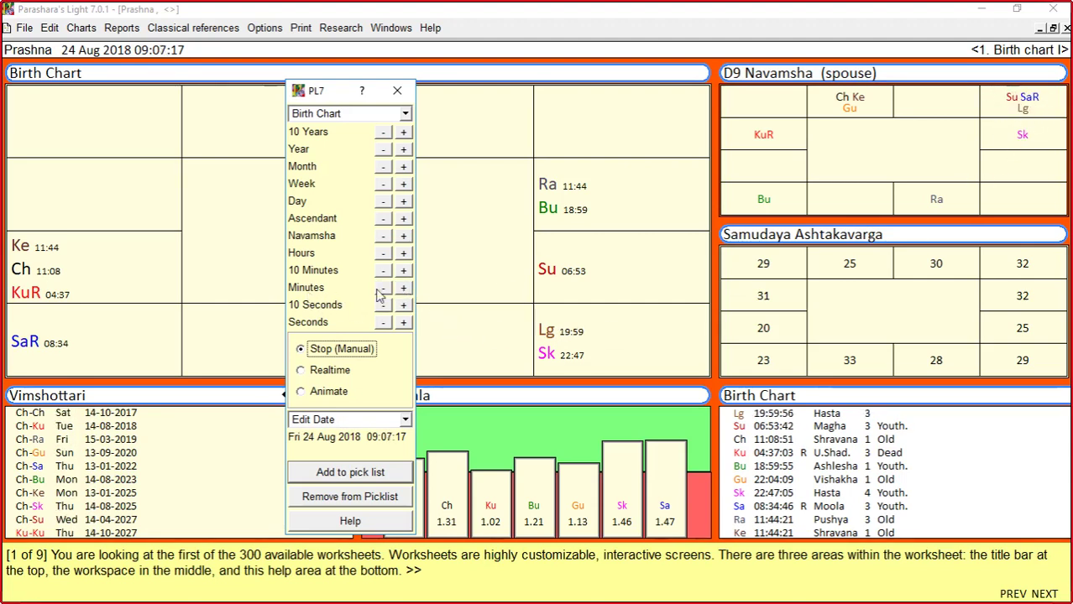
left_click(403, 288)
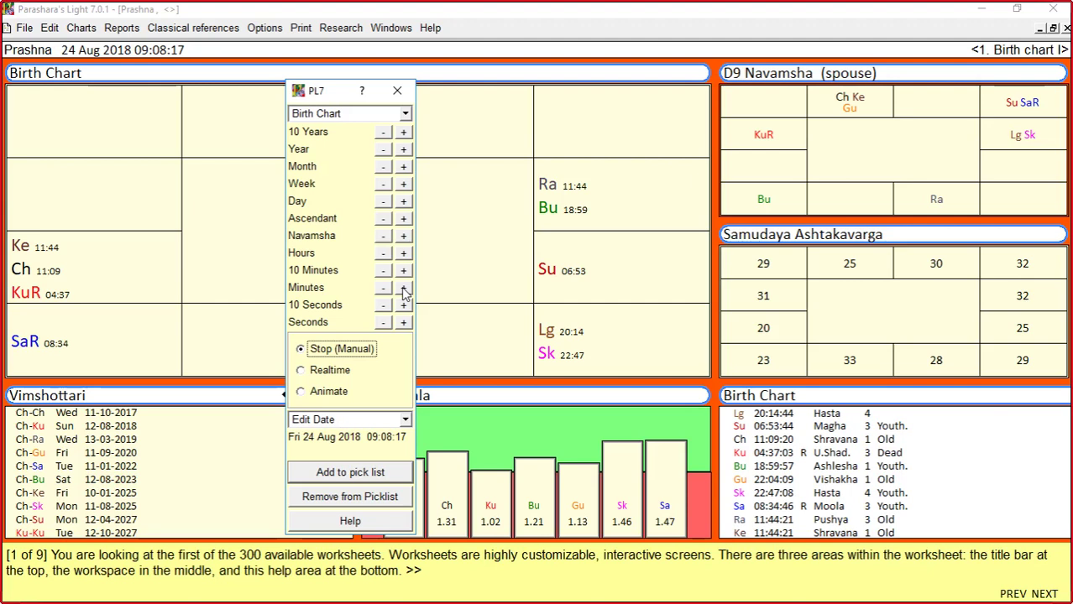
Step: Advance the Prashna chart minute by minute to 09:21:17 and return it one minute to 09:20:17, checking the D9 Navamsha lagna
left_click(404, 288)
left_click(403, 288)
left_click(403, 287)
left_click(403, 288)
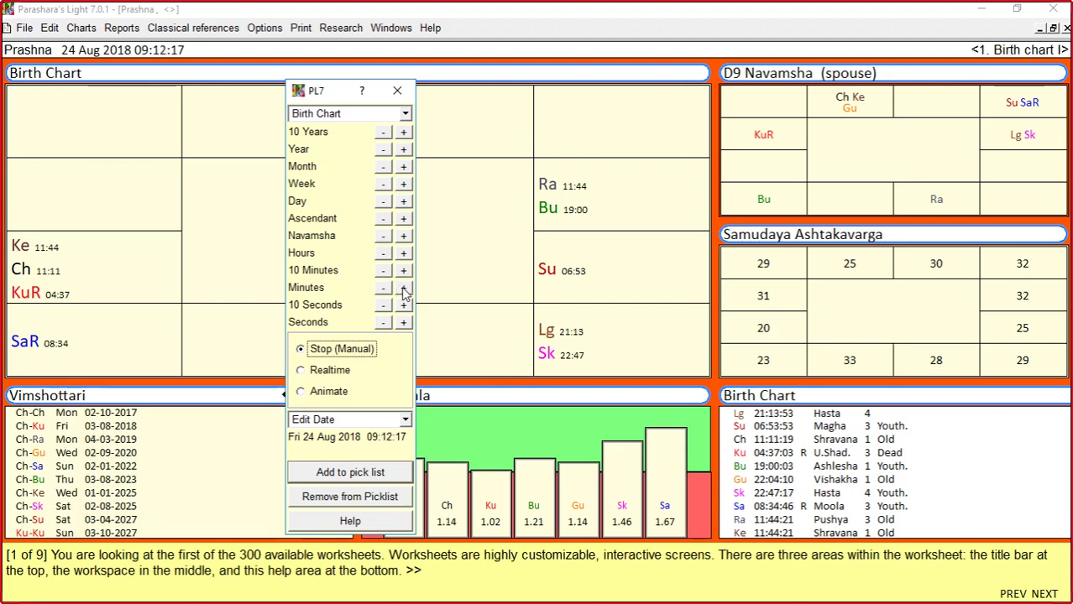
left_click(403, 288)
left_click(403, 288)
left_click(403, 288)
left_click(403, 287)
left_click(404, 287)
left_click(404, 287)
left_click(404, 288)
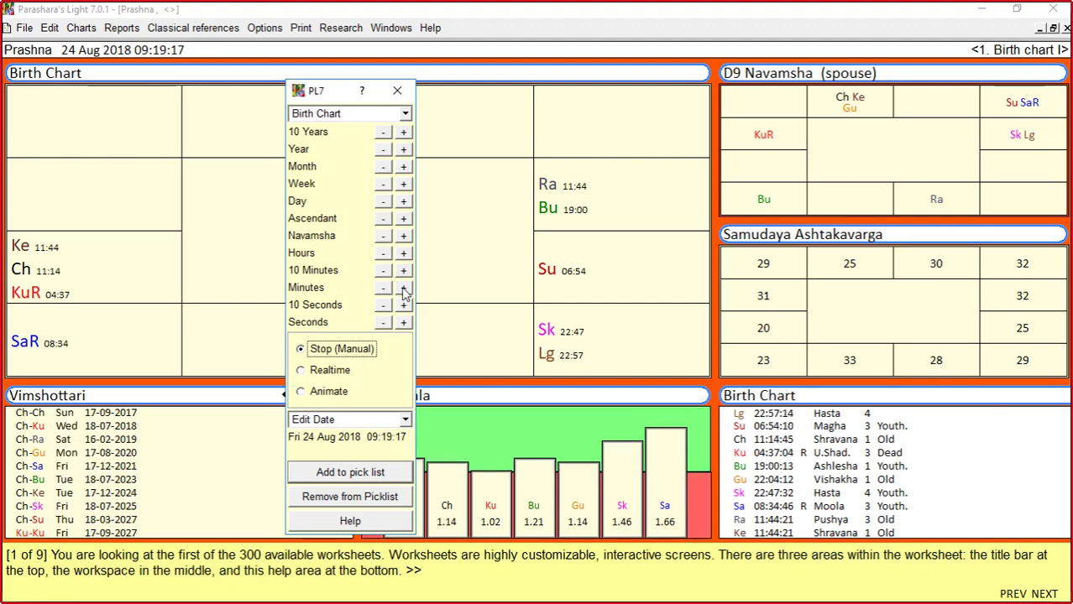
left_click(404, 288)
left_click(404, 288)
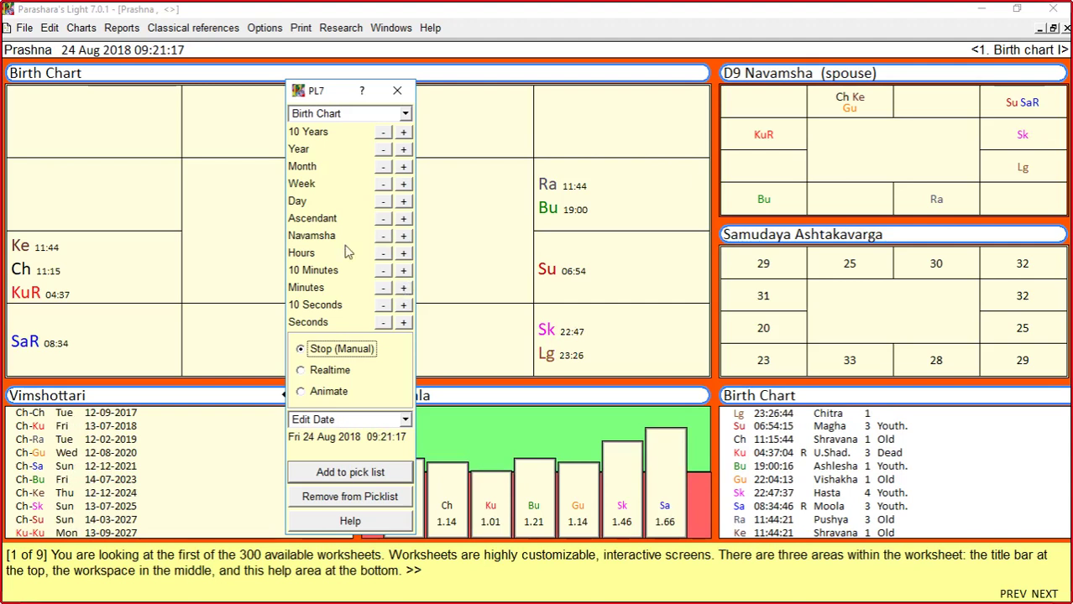
left_click(385, 289)
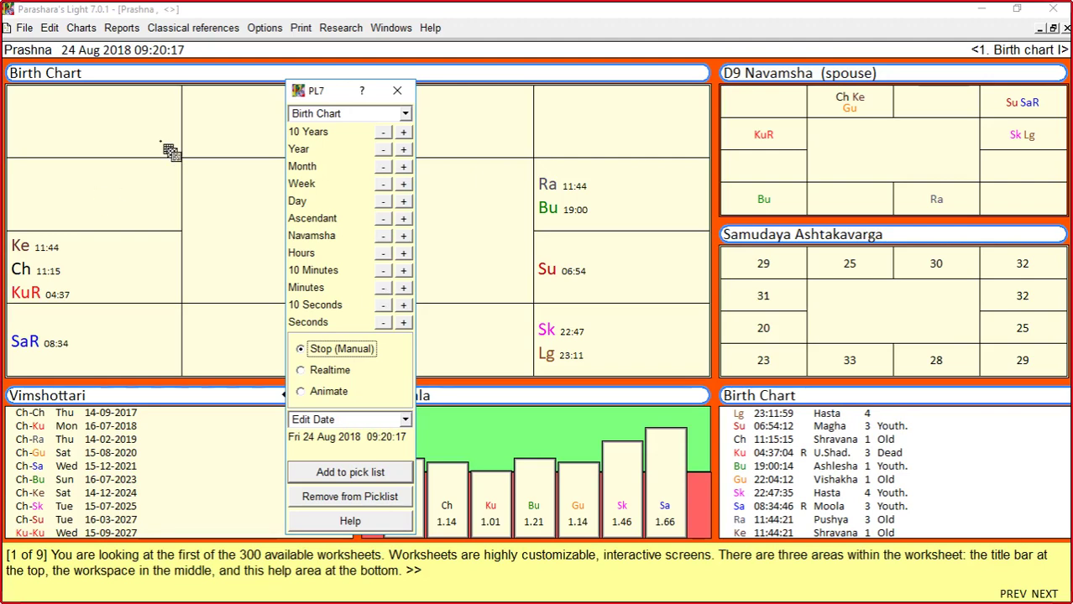
Step: Move the PL7 dialog off the Birth Chart, switch to the Excel workbook and review the June to September 2018 dates on the NEW_PANCHANGA sheet
left_click_drag(316, 92, 900, 117)
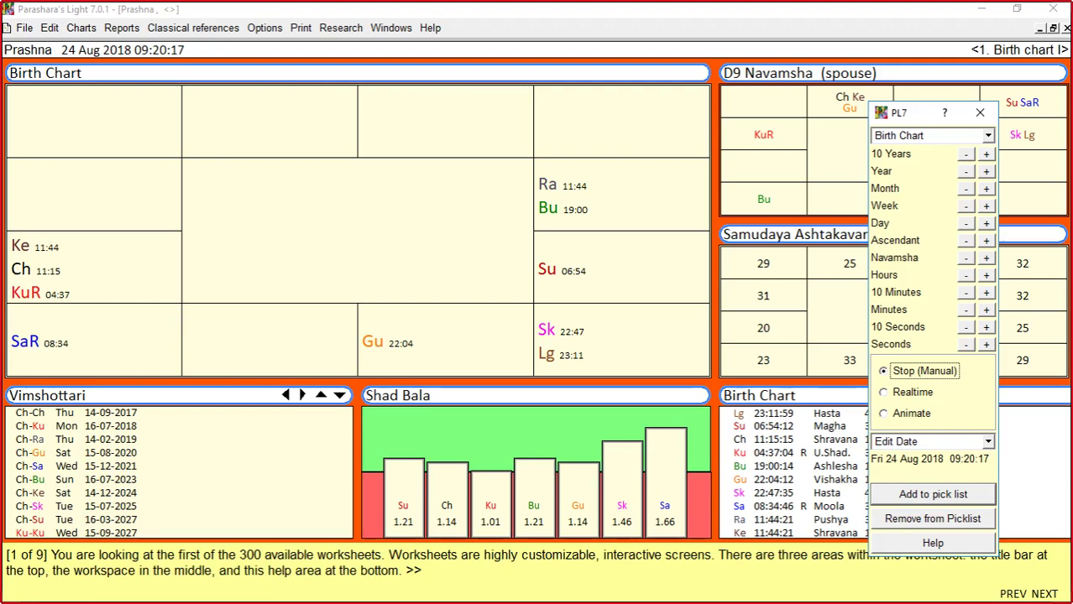
key("alt+Tab")
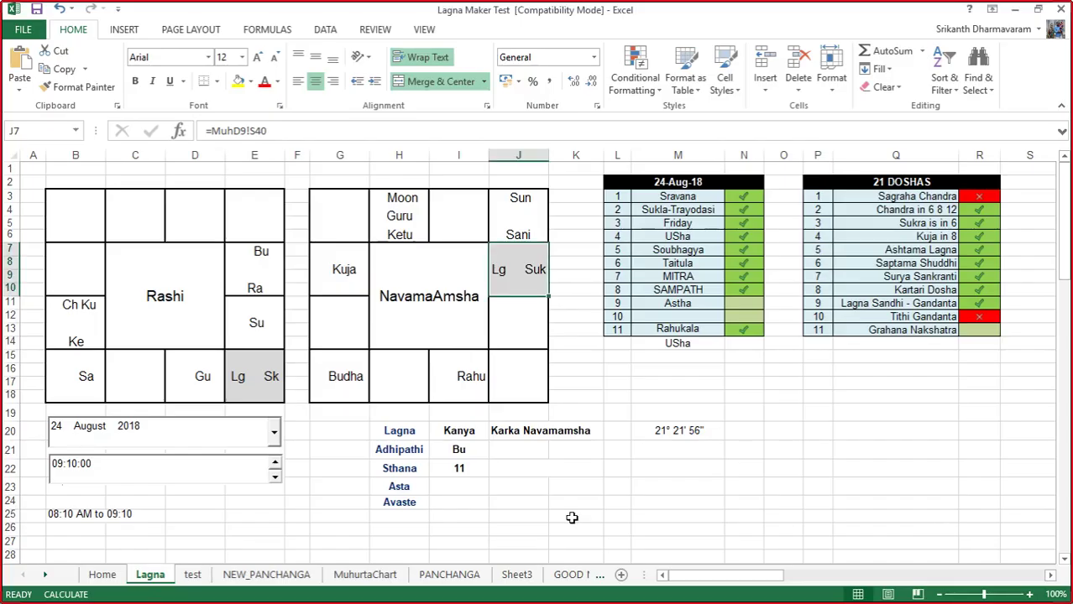
left_click(271, 576)
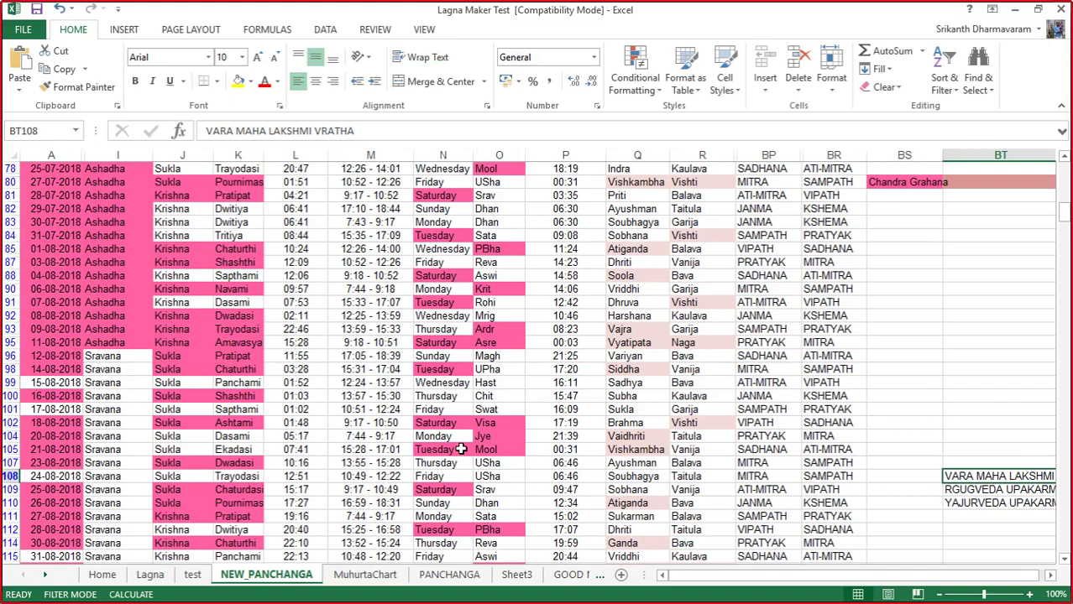
scroll(905, 313, "up", 10)
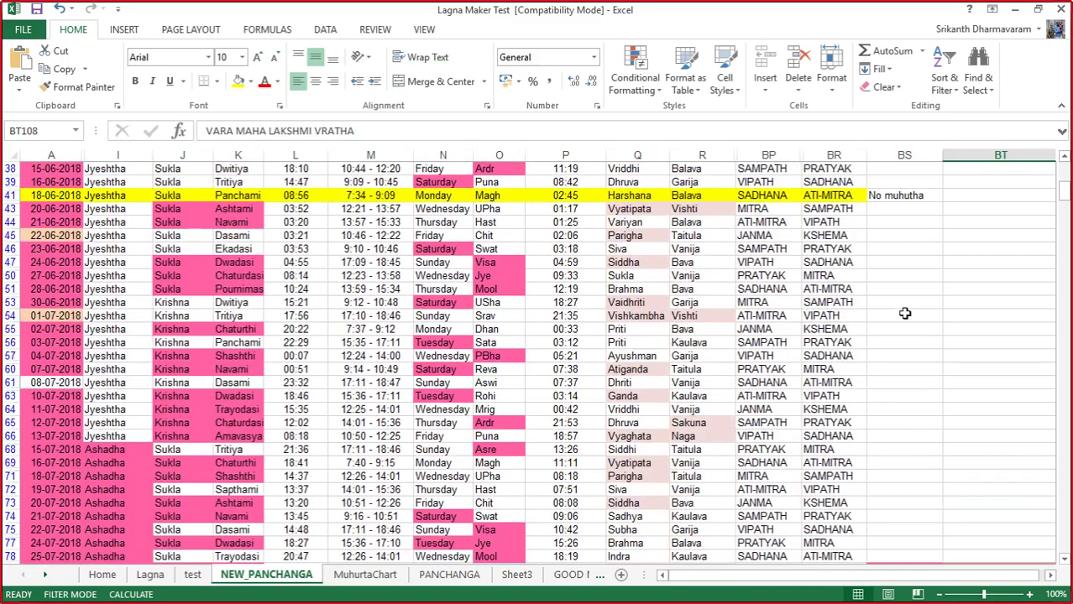
left_click(895, 197)
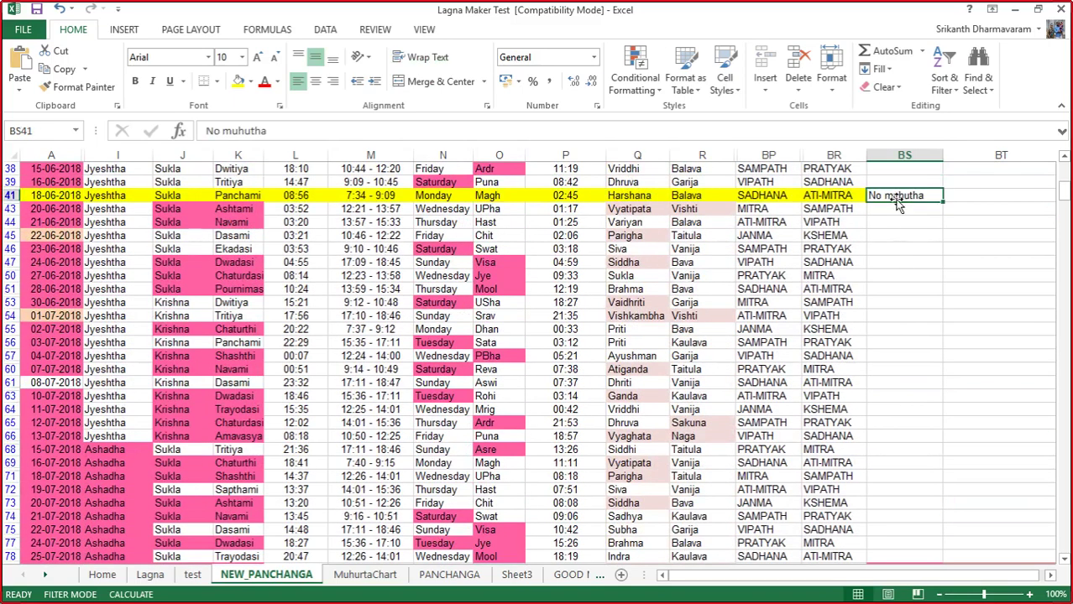
scroll(957, 461, "down", 15)
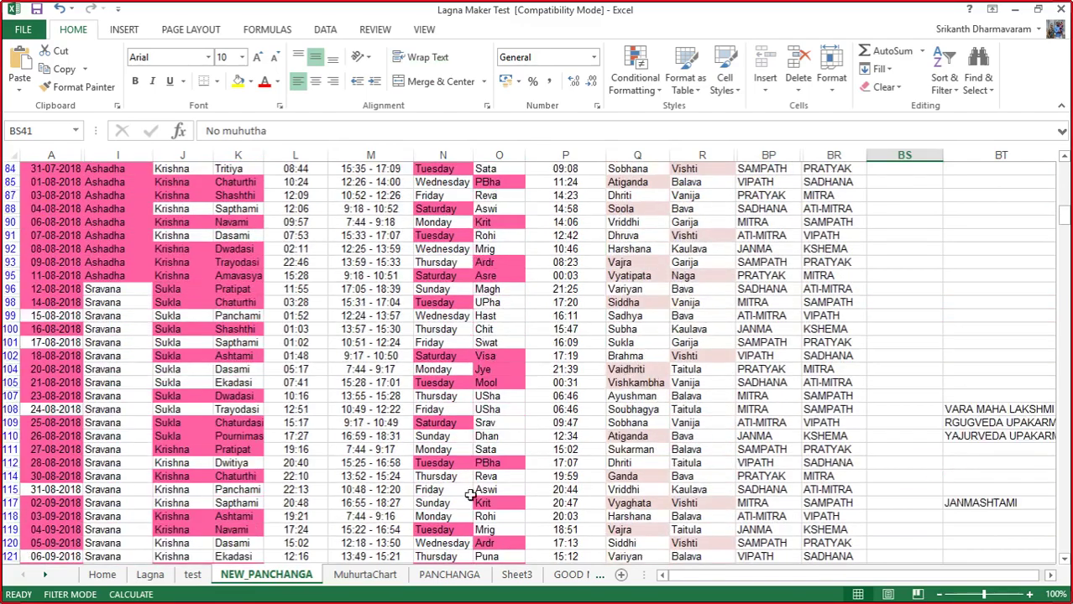
scroll(499, 436, "down", 4)
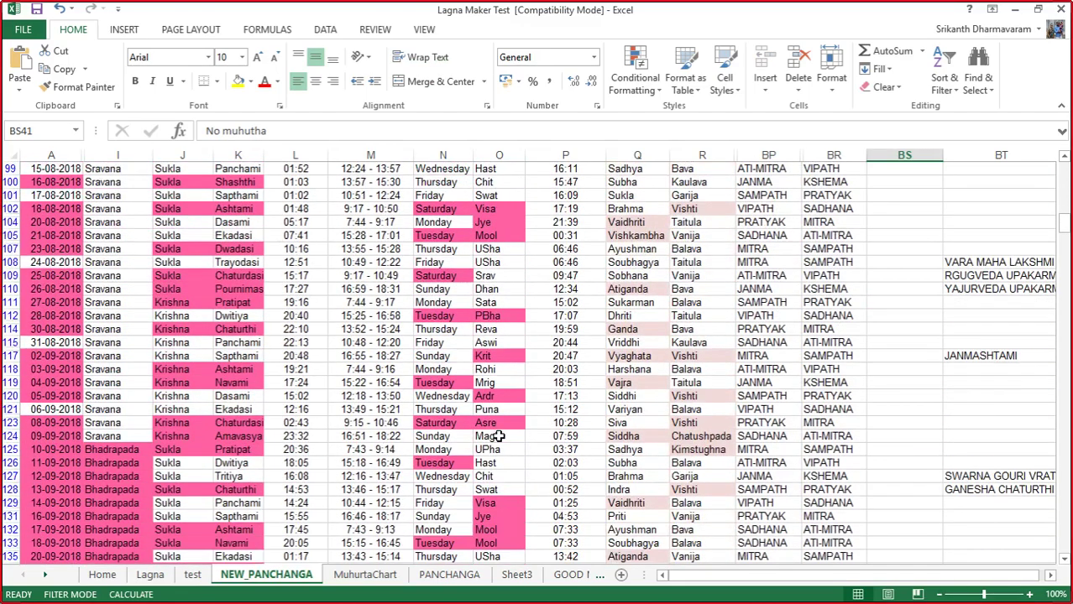
scroll(324, 468, "down", 4)
scroll(324, 467, "up", 5)
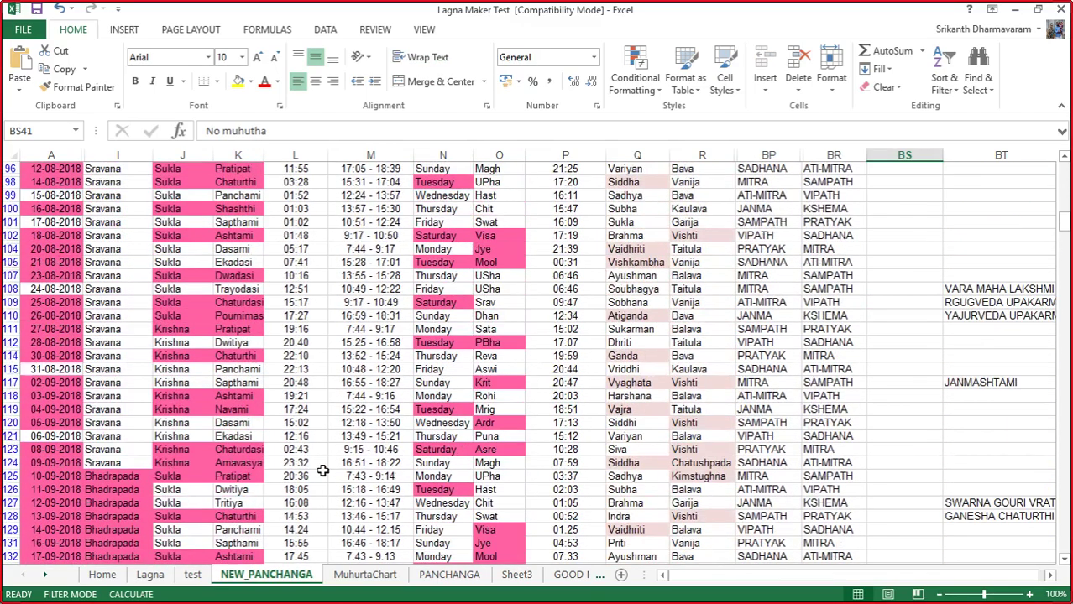
Step: Enter the muhurta time "09:11 Am 09:19" in cell BS108 of the 24-08-2018 row
left_click_drag(50, 289, 909, 288)
left_click(910, 288)
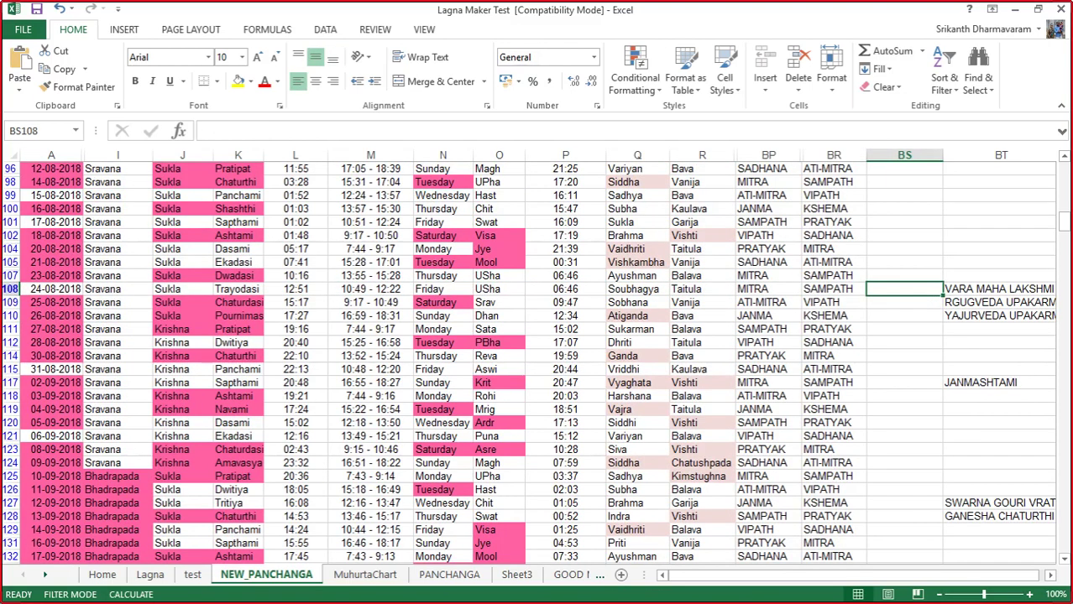
type("09:11")
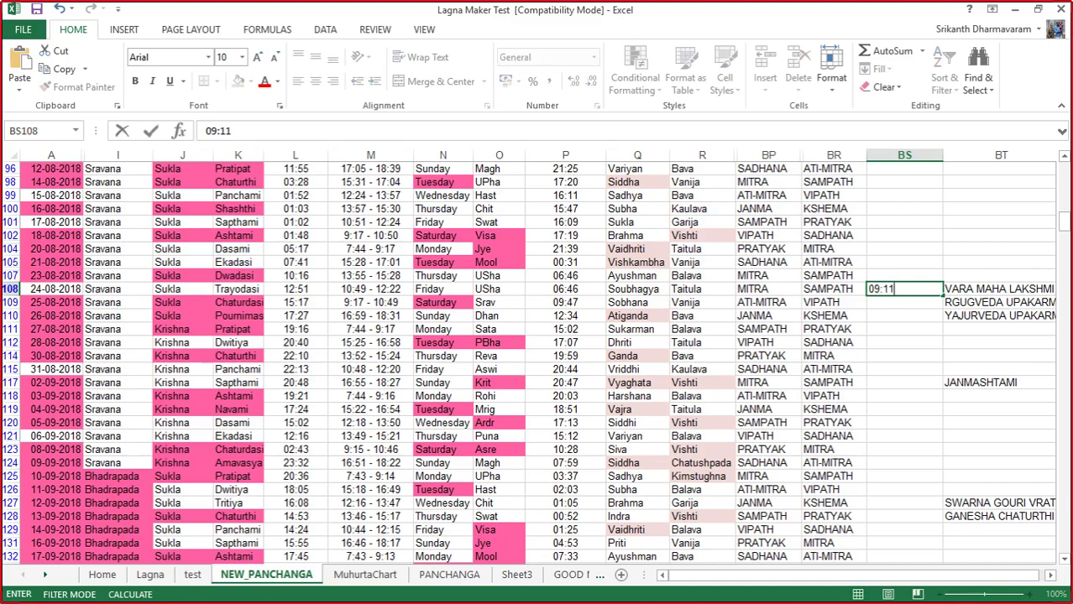
type(" Am 09:19")
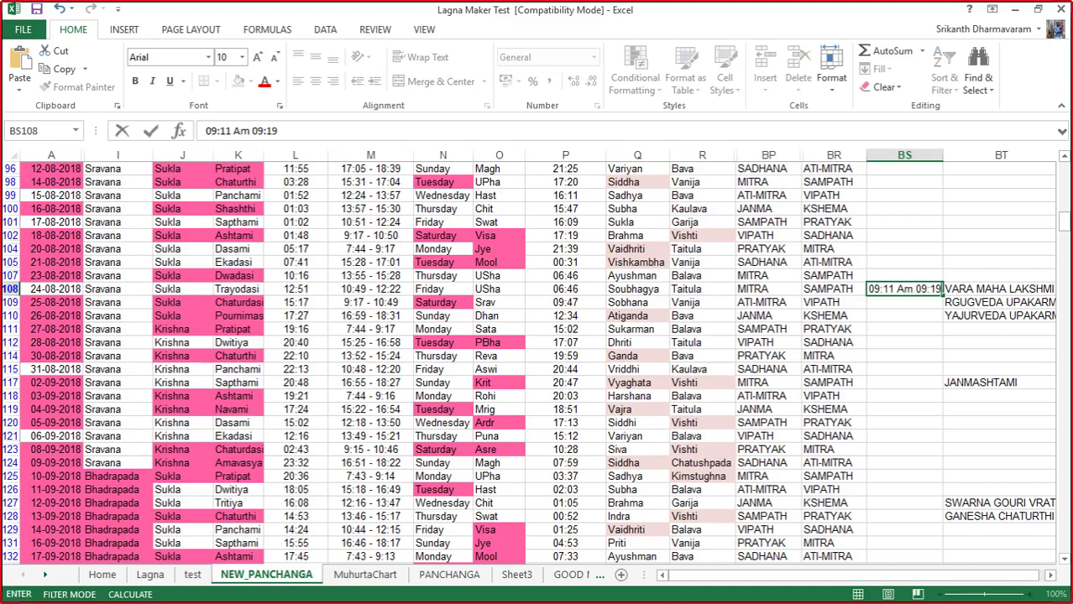
key("Return")
left_click(903, 289)
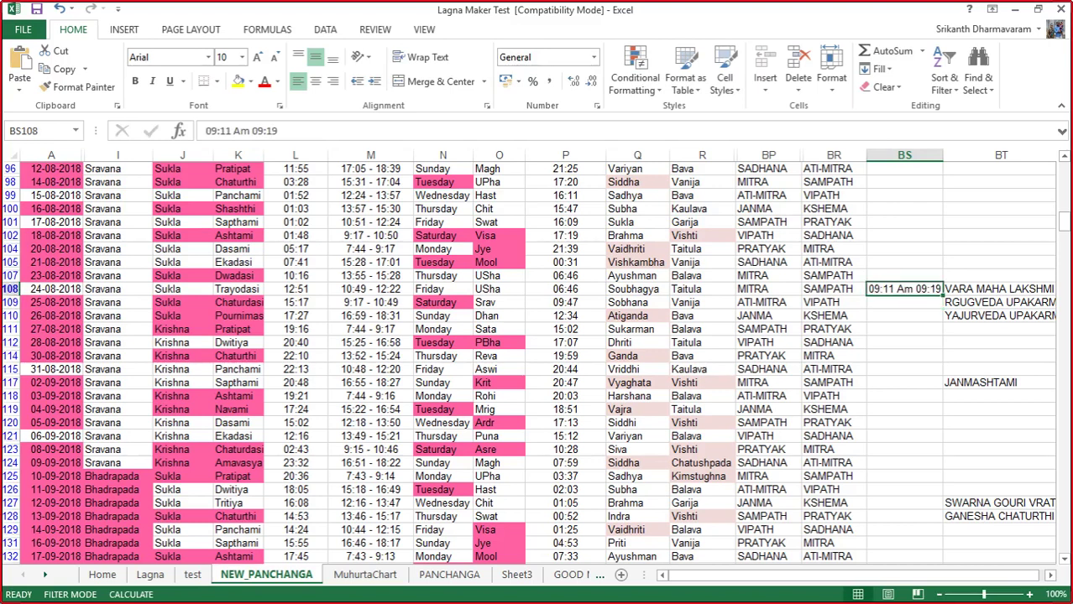
Step: Examine the panchanga entries across the 24-08-2018 row and the September 2018 dates below it
key("Left")
key("Left")
key("Left")
key("Left")
key("Left")
key("Left")
key("Left")
key("Left")
key("Left")
key("Left")
key("Left")
key("Left")
key("Left")
key("Right")
key("Right")
key("Right")
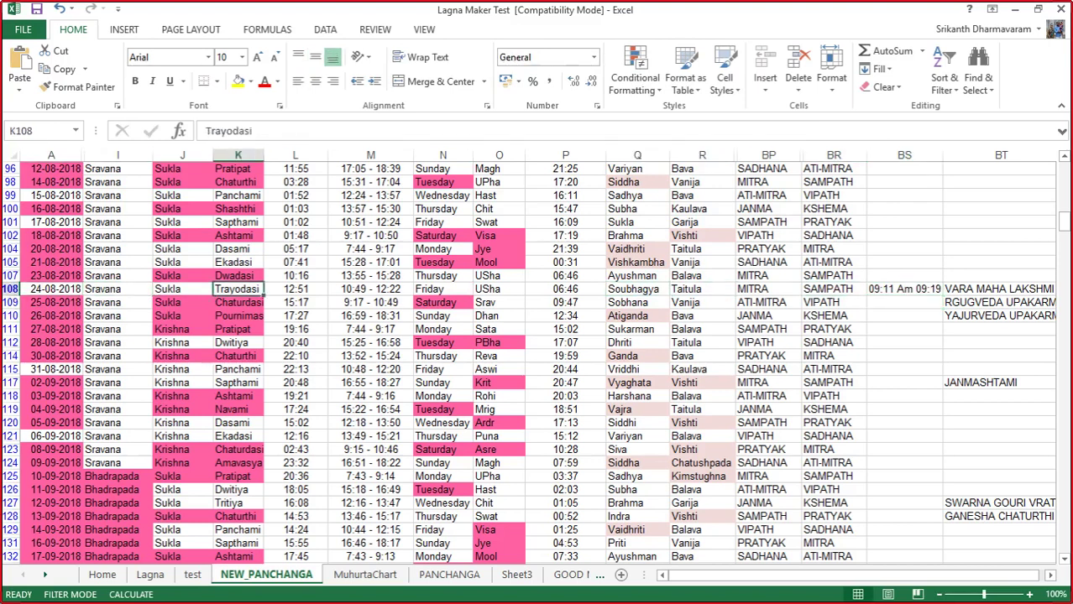
key("Right")
key("Right")
key("Right")
key("Right")
key("Right")
key("Right")
key("Right")
key("Right")
key("Right")
key("Right")
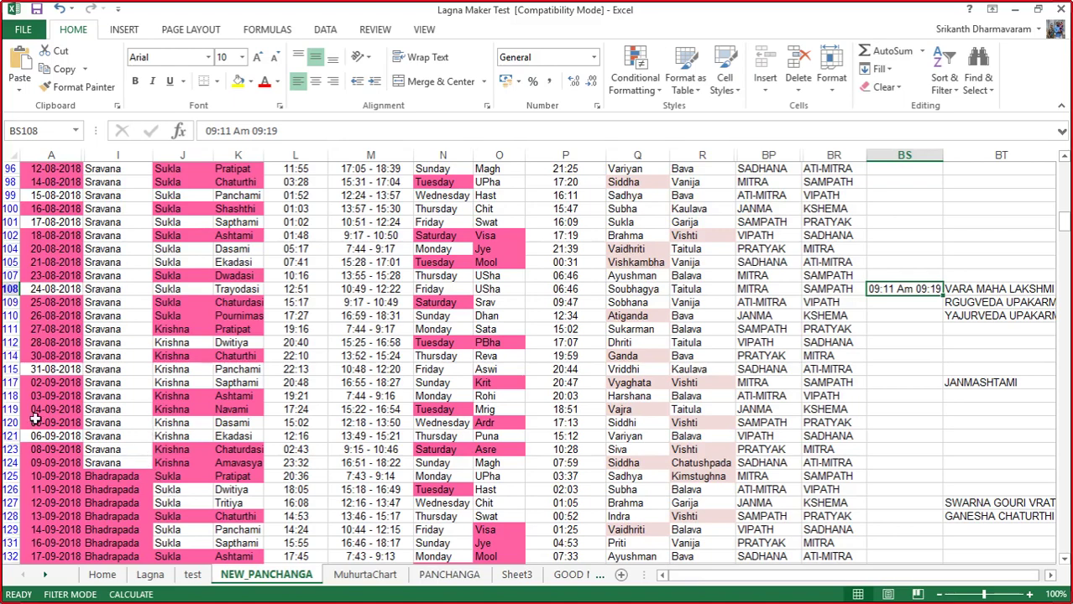
scroll(36, 529, "down", 9)
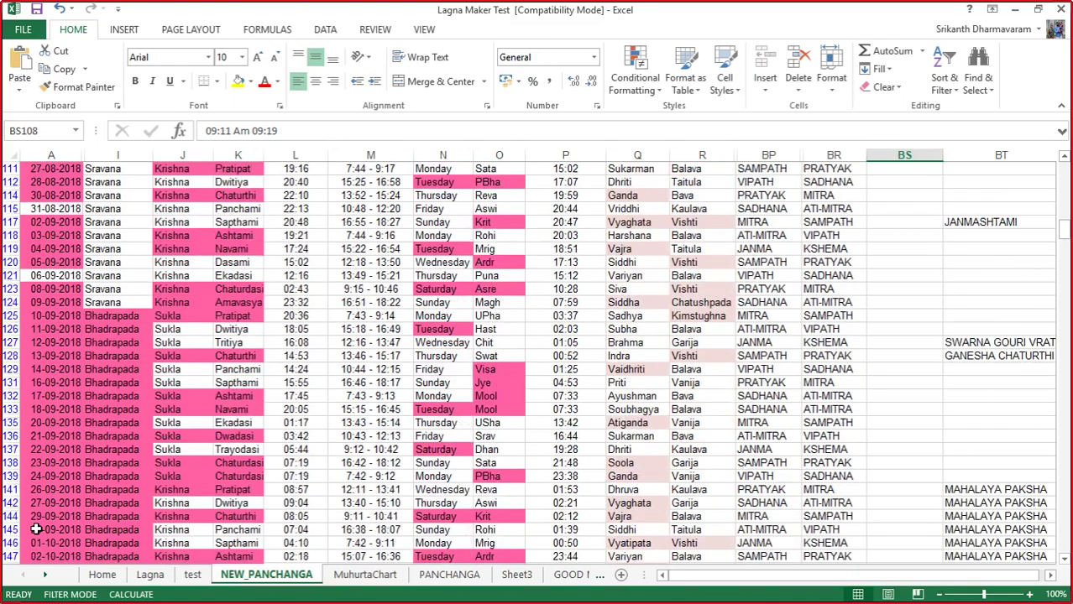